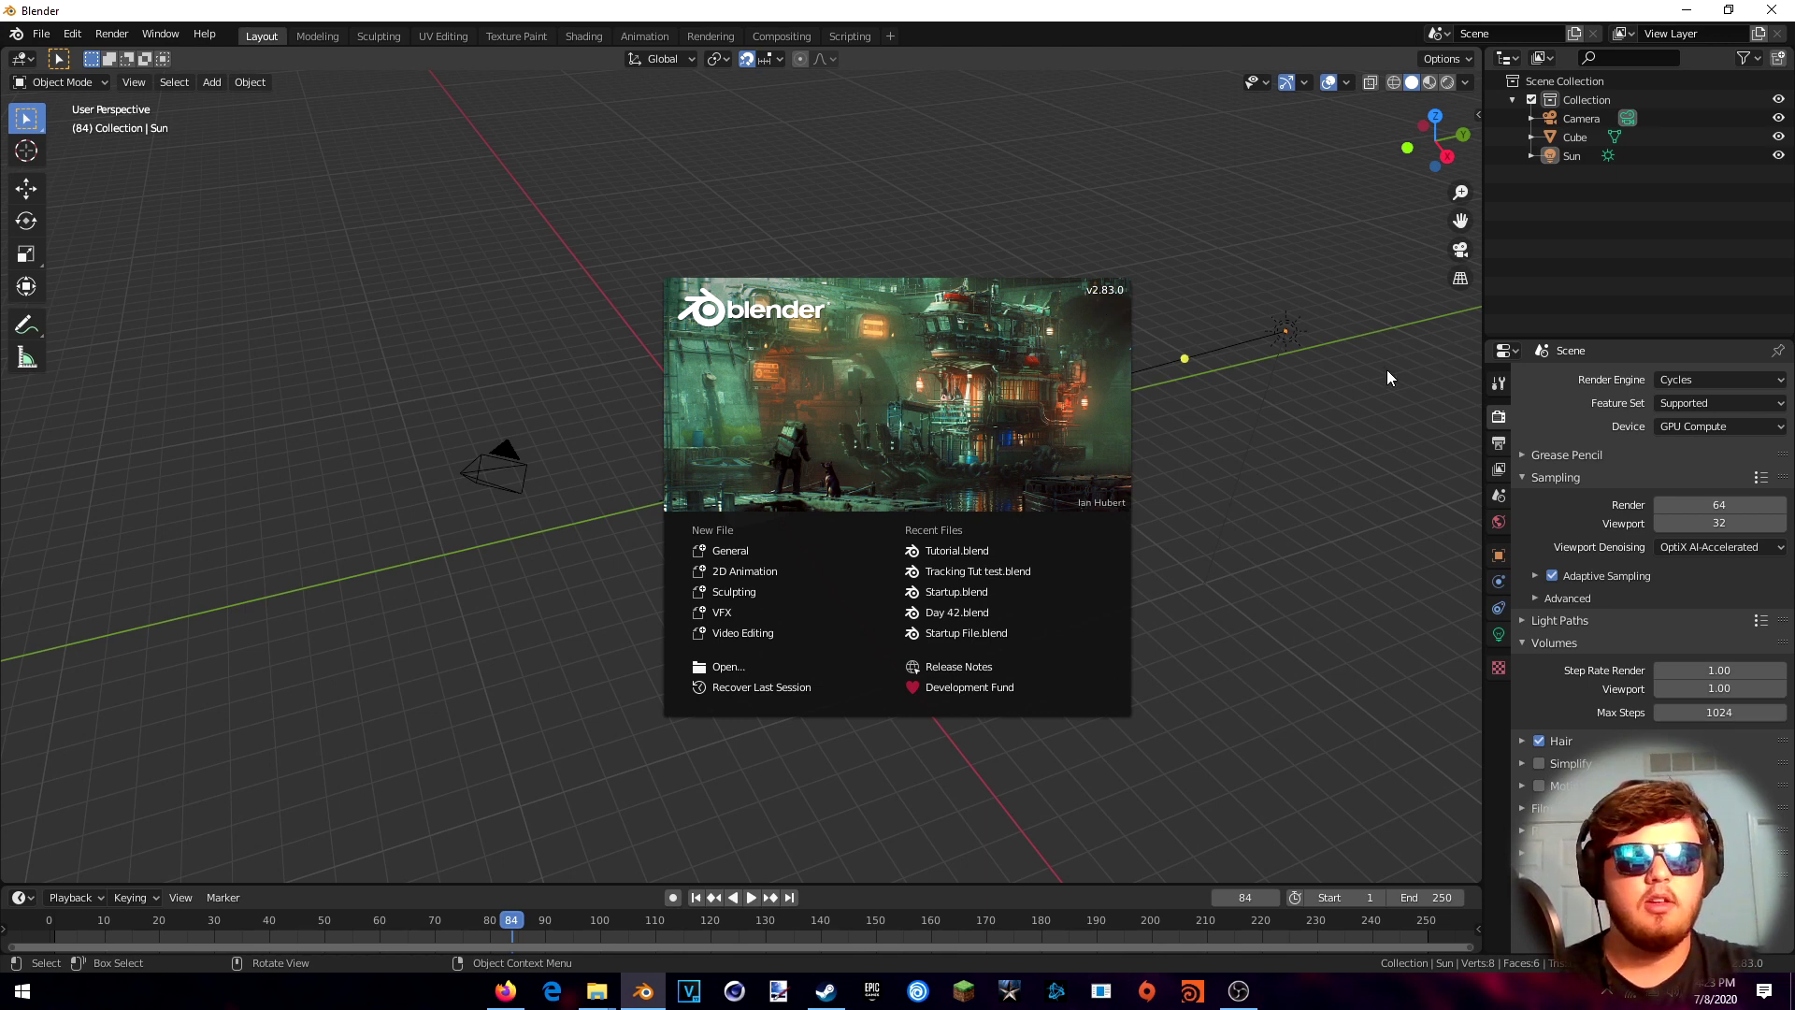
Dismiss the splash screen and switch the 3D viewport area to the Movie Clip Editor
{"action": "left_click", "coordinate": [1449, 388]}
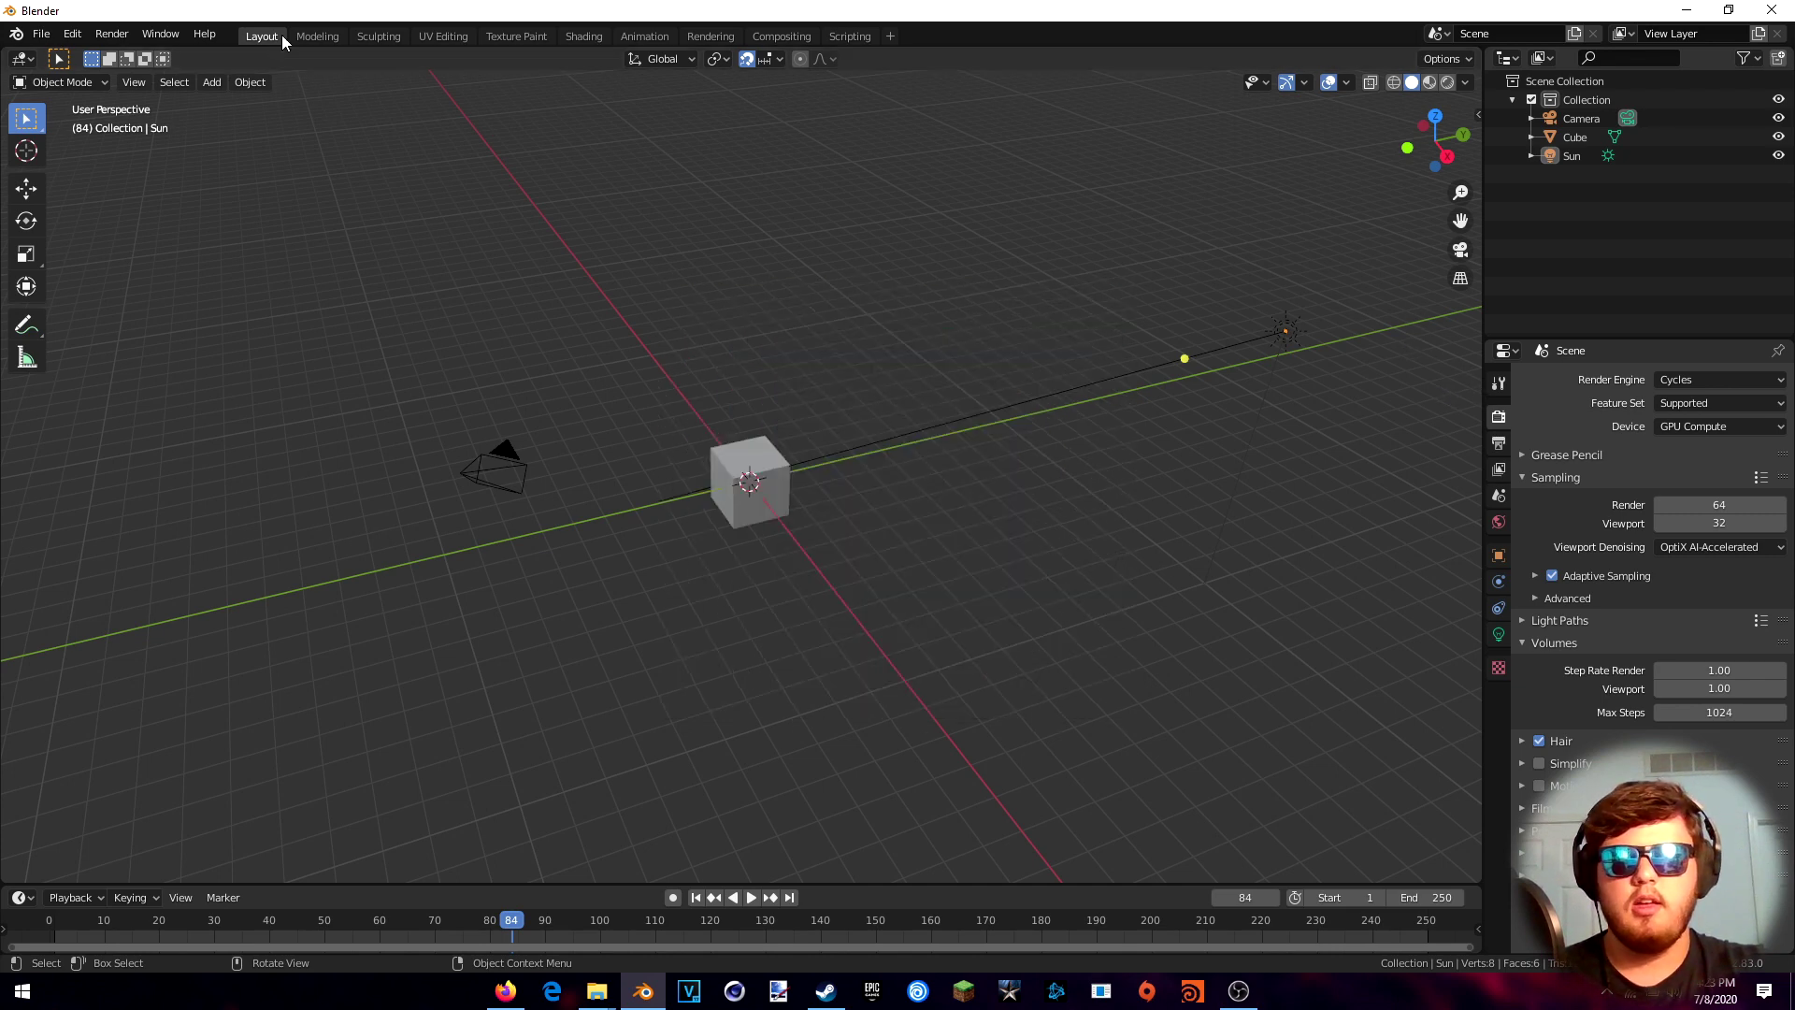
{"action": "left_click", "coordinate": [206, 35]}
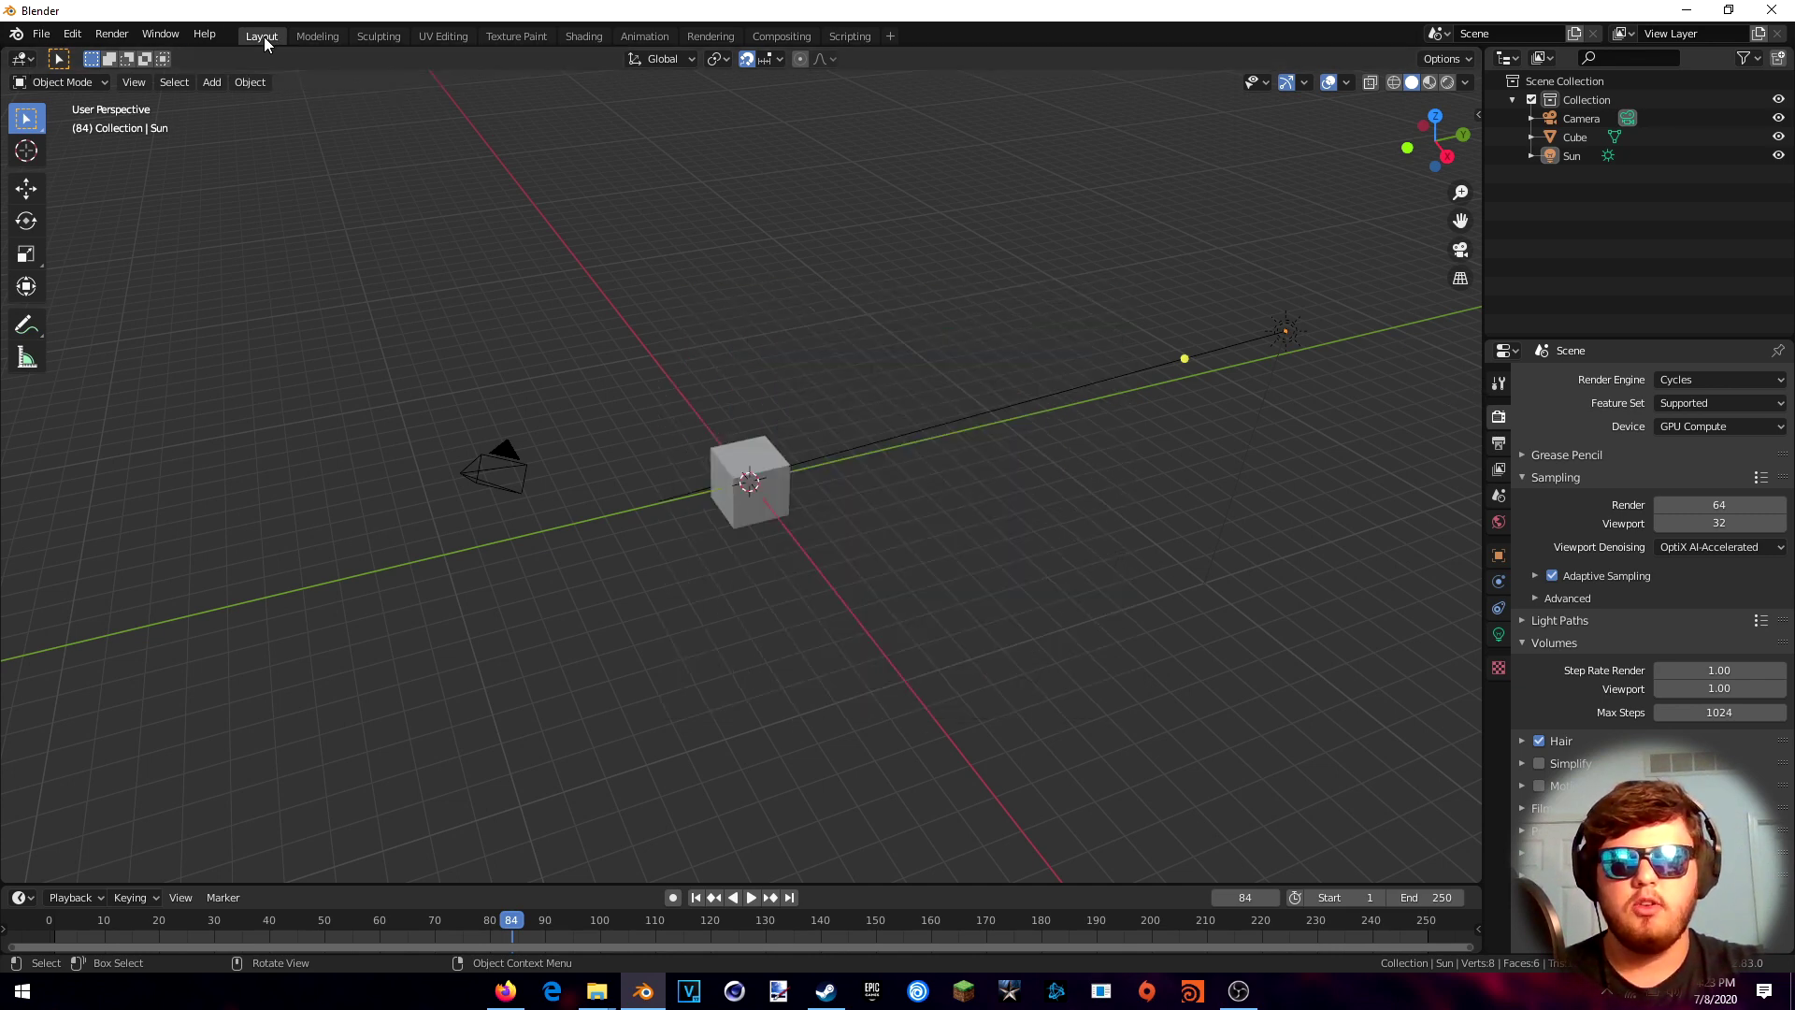
{"action": "left_click", "coordinate": [23, 59]}
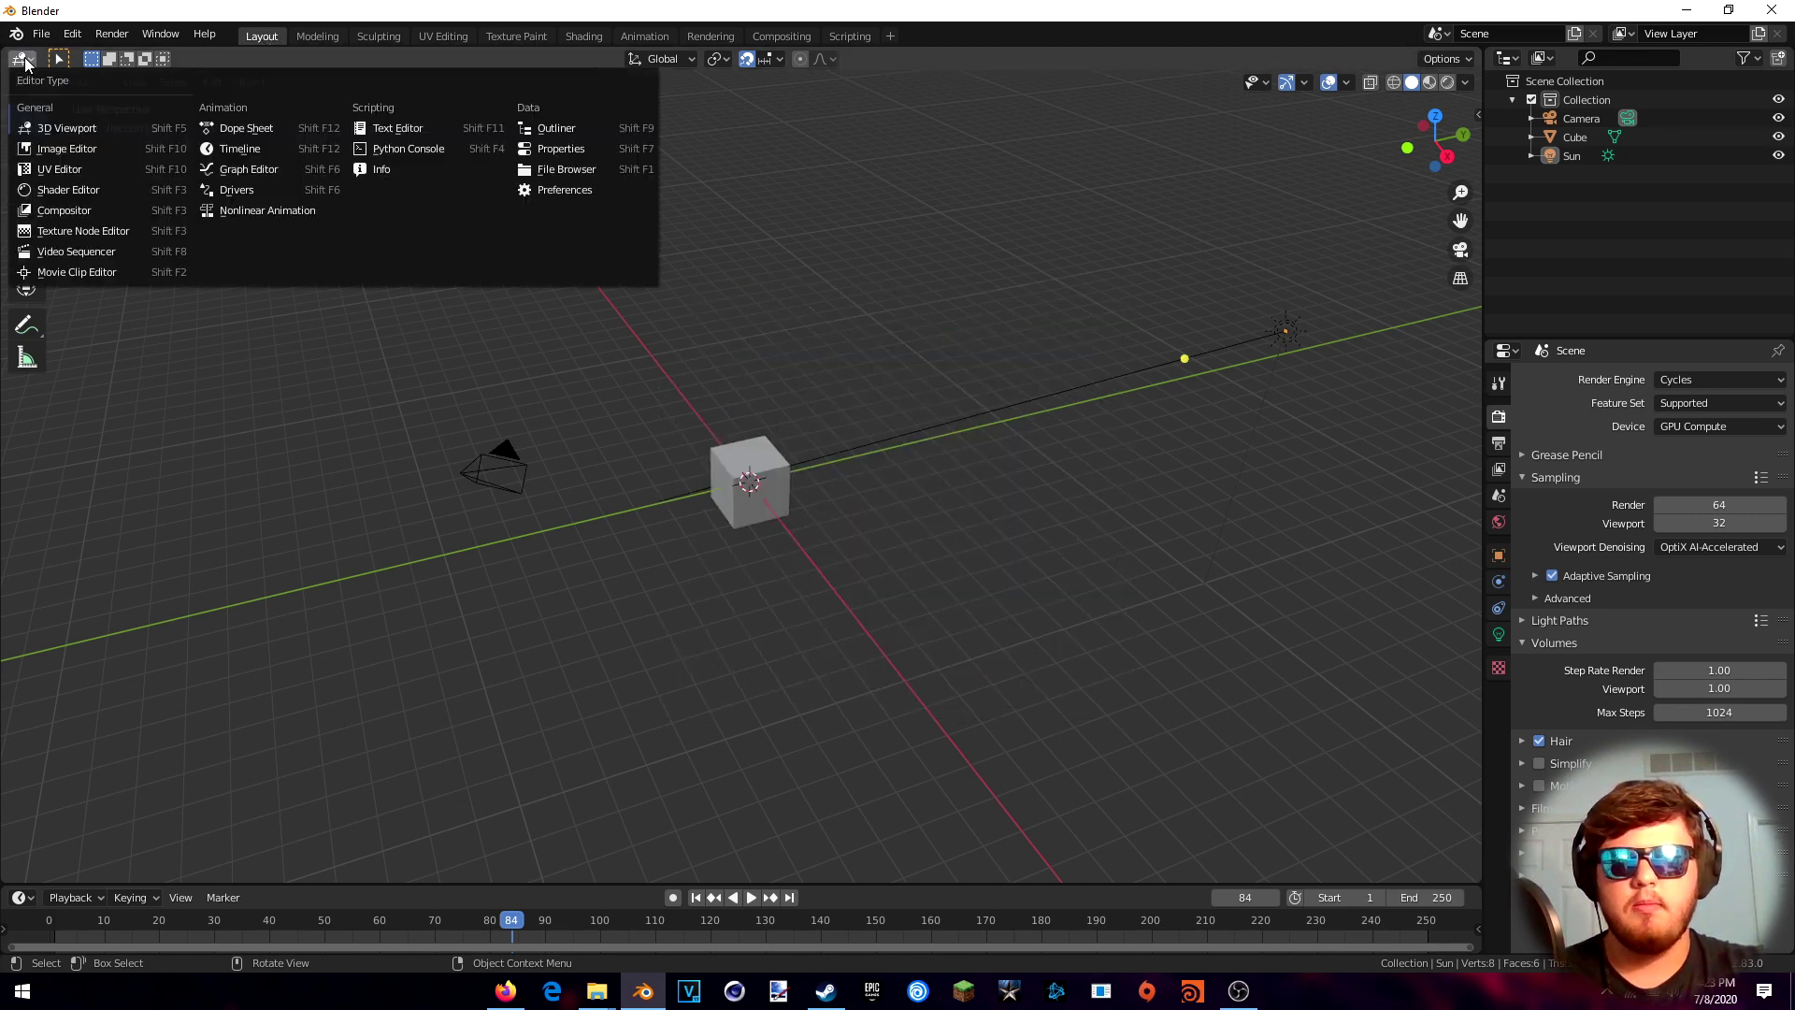
{"action": "left_click", "coordinate": [75, 271]}
Open the clip 24fps.MOV from the Blender Tutorial folder in Videos
{"action": "left_click", "coordinate": [757, 59]}
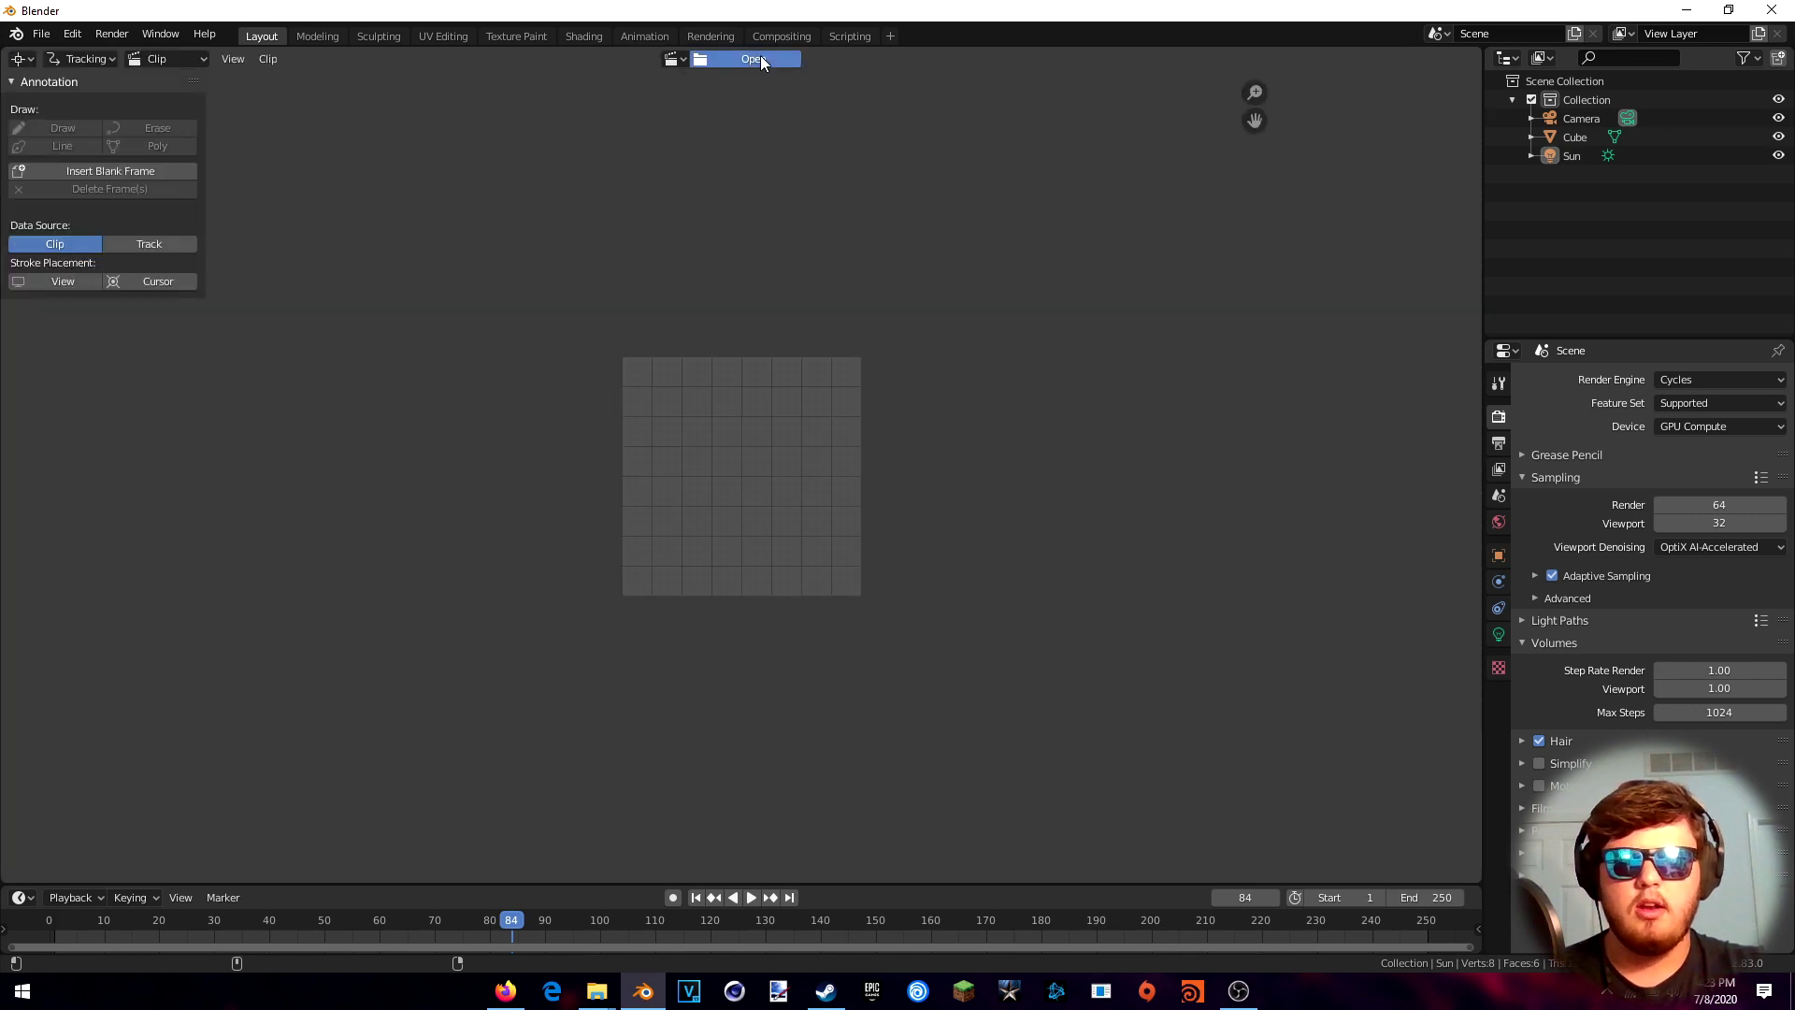
{"action": "left_click", "coordinate": [481, 477]}
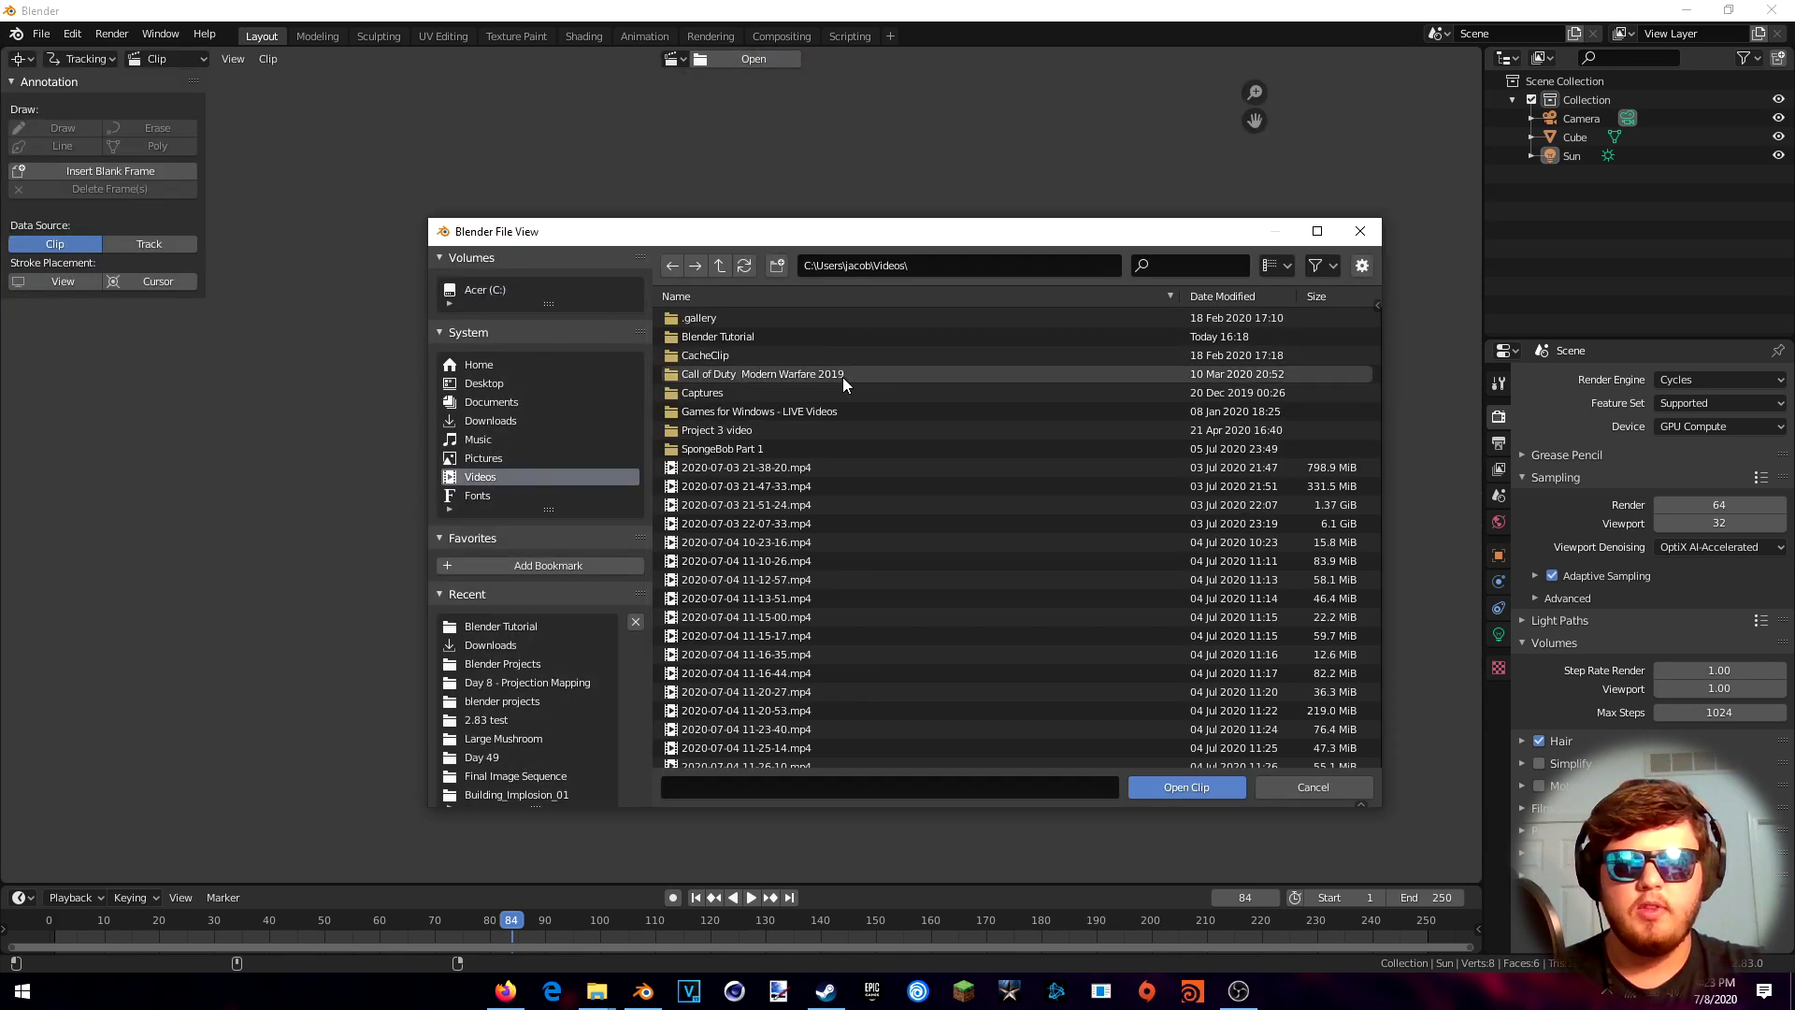
{"action": "double_click", "coordinate": [765, 334]}
{"action": "left_click", "coordinate": [738, 318]}
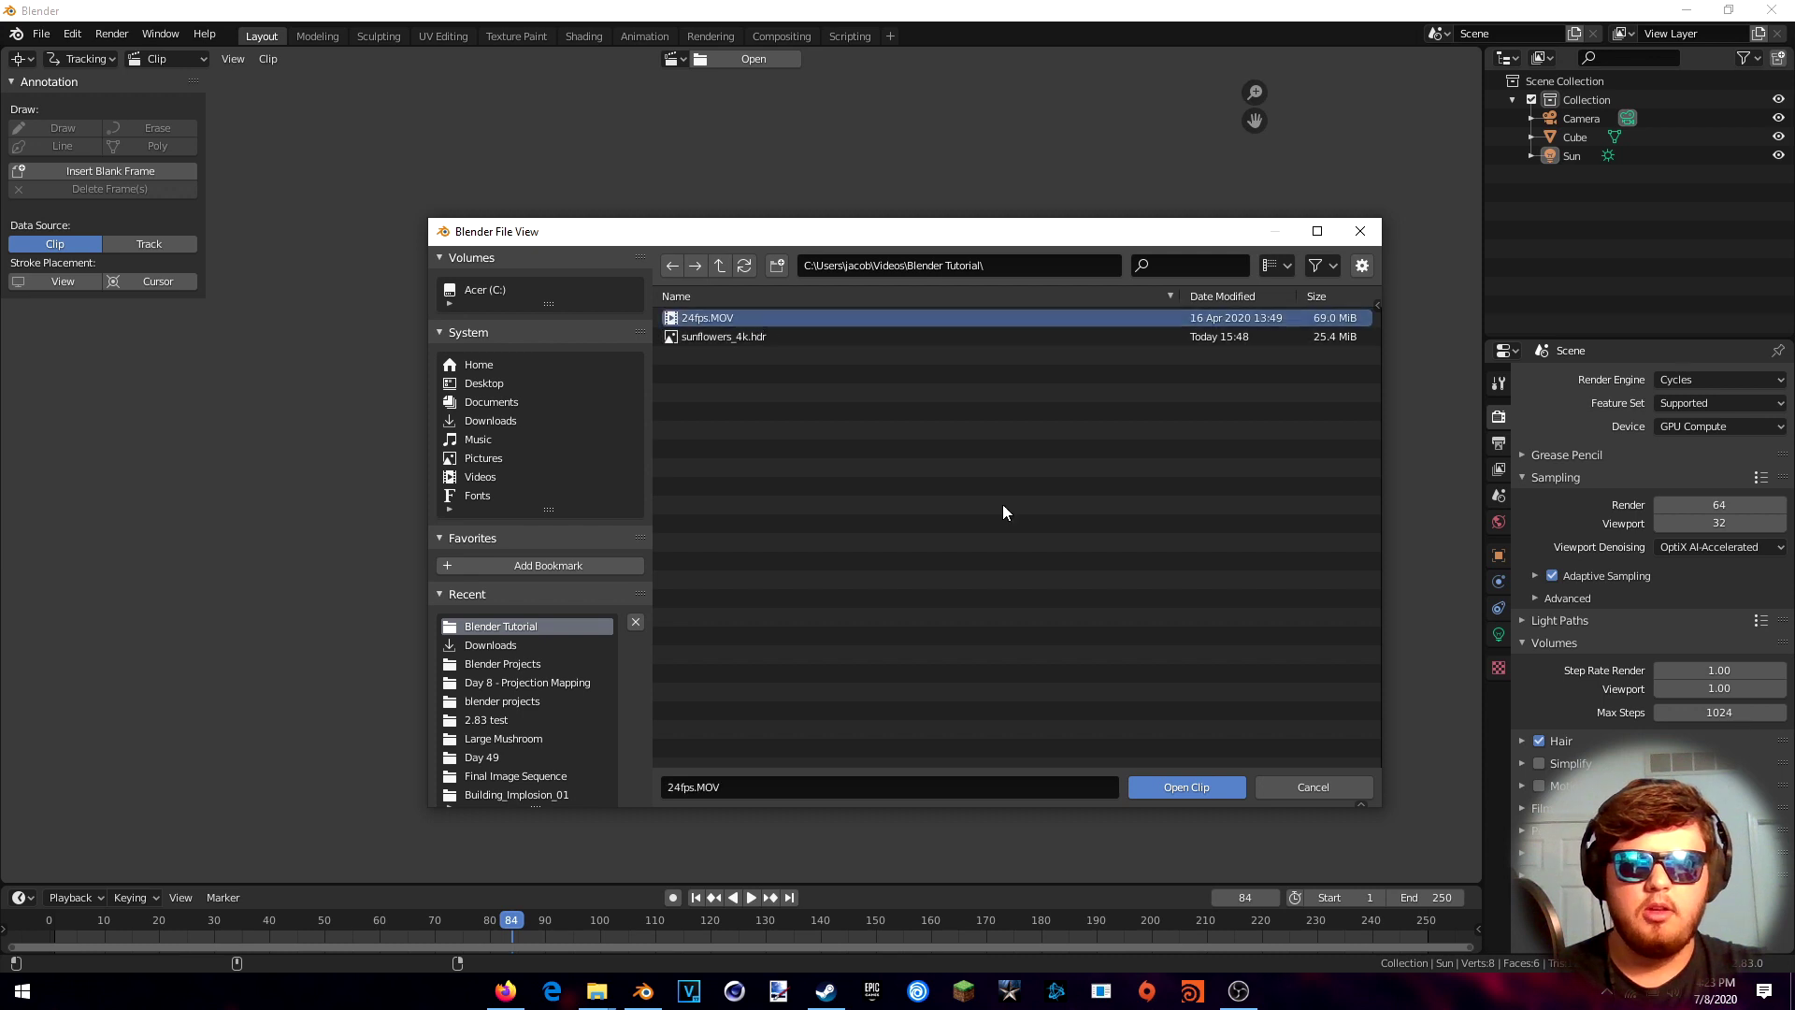
{"action": "left_click", "coordinate": [1170, 785]}
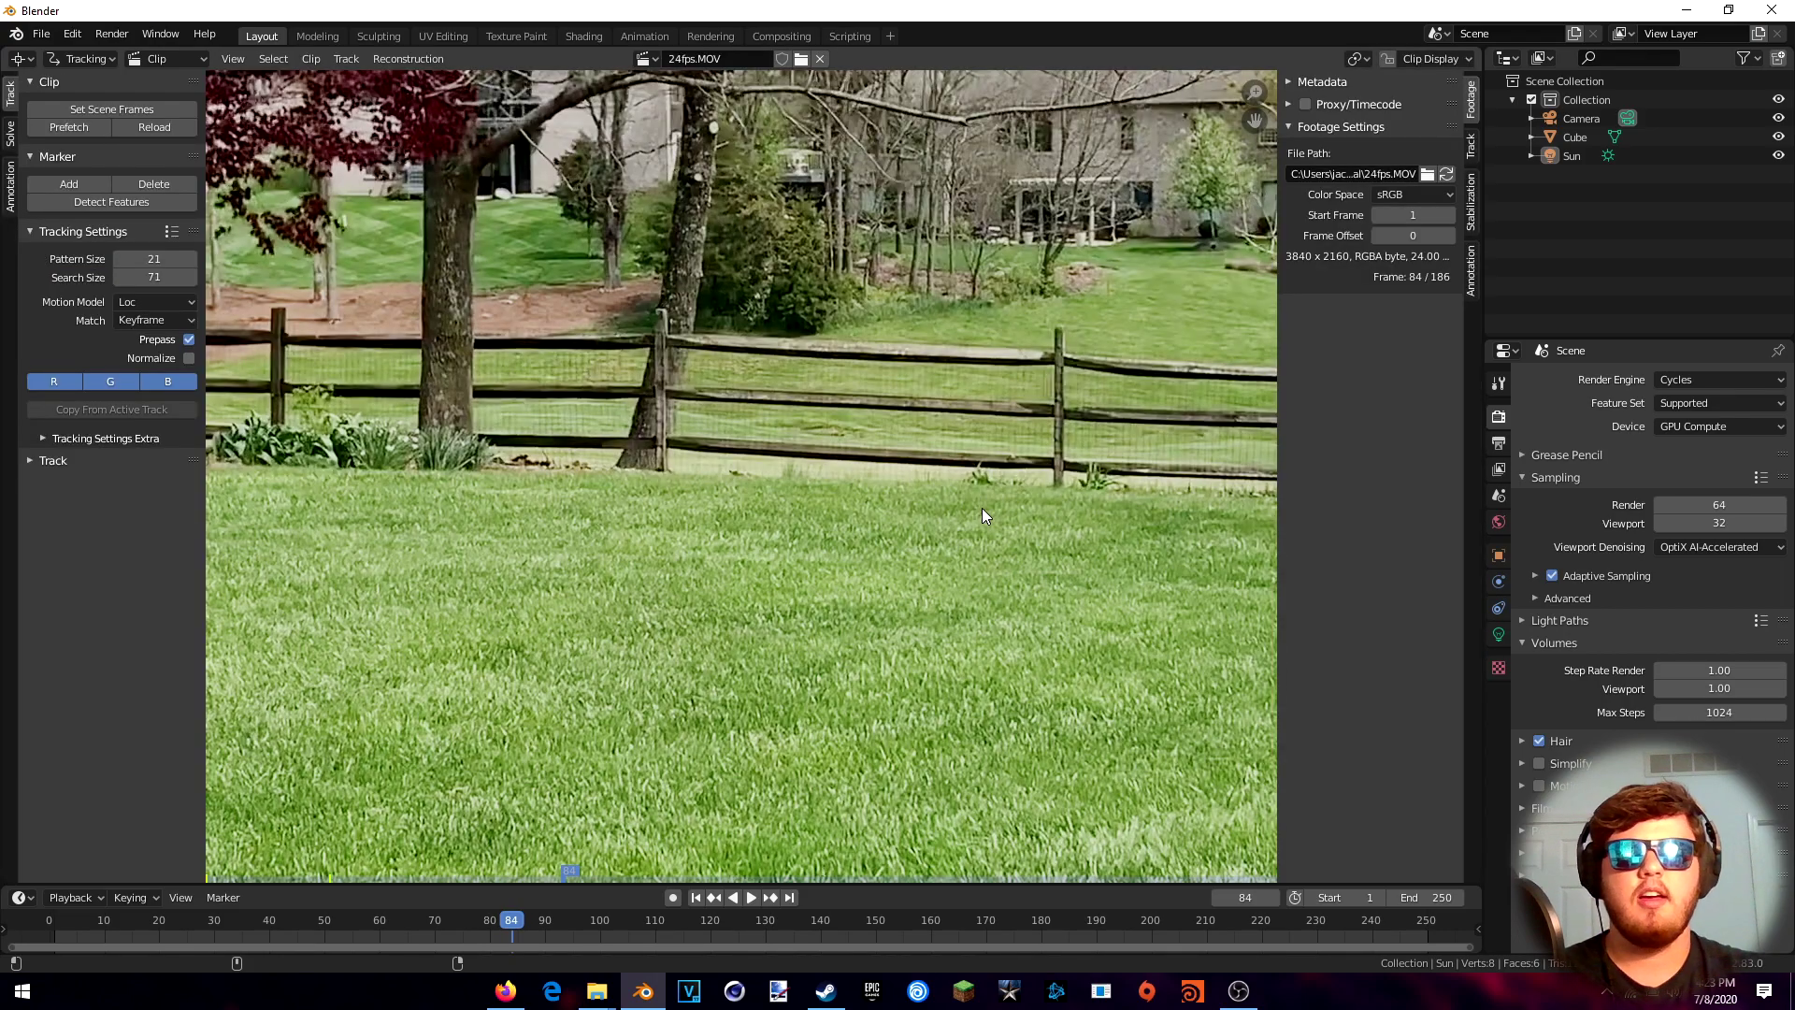
{"action": "scroll", "coordinate": [982, 507], "scroll_direction": "down", "scroll_amount": 5}
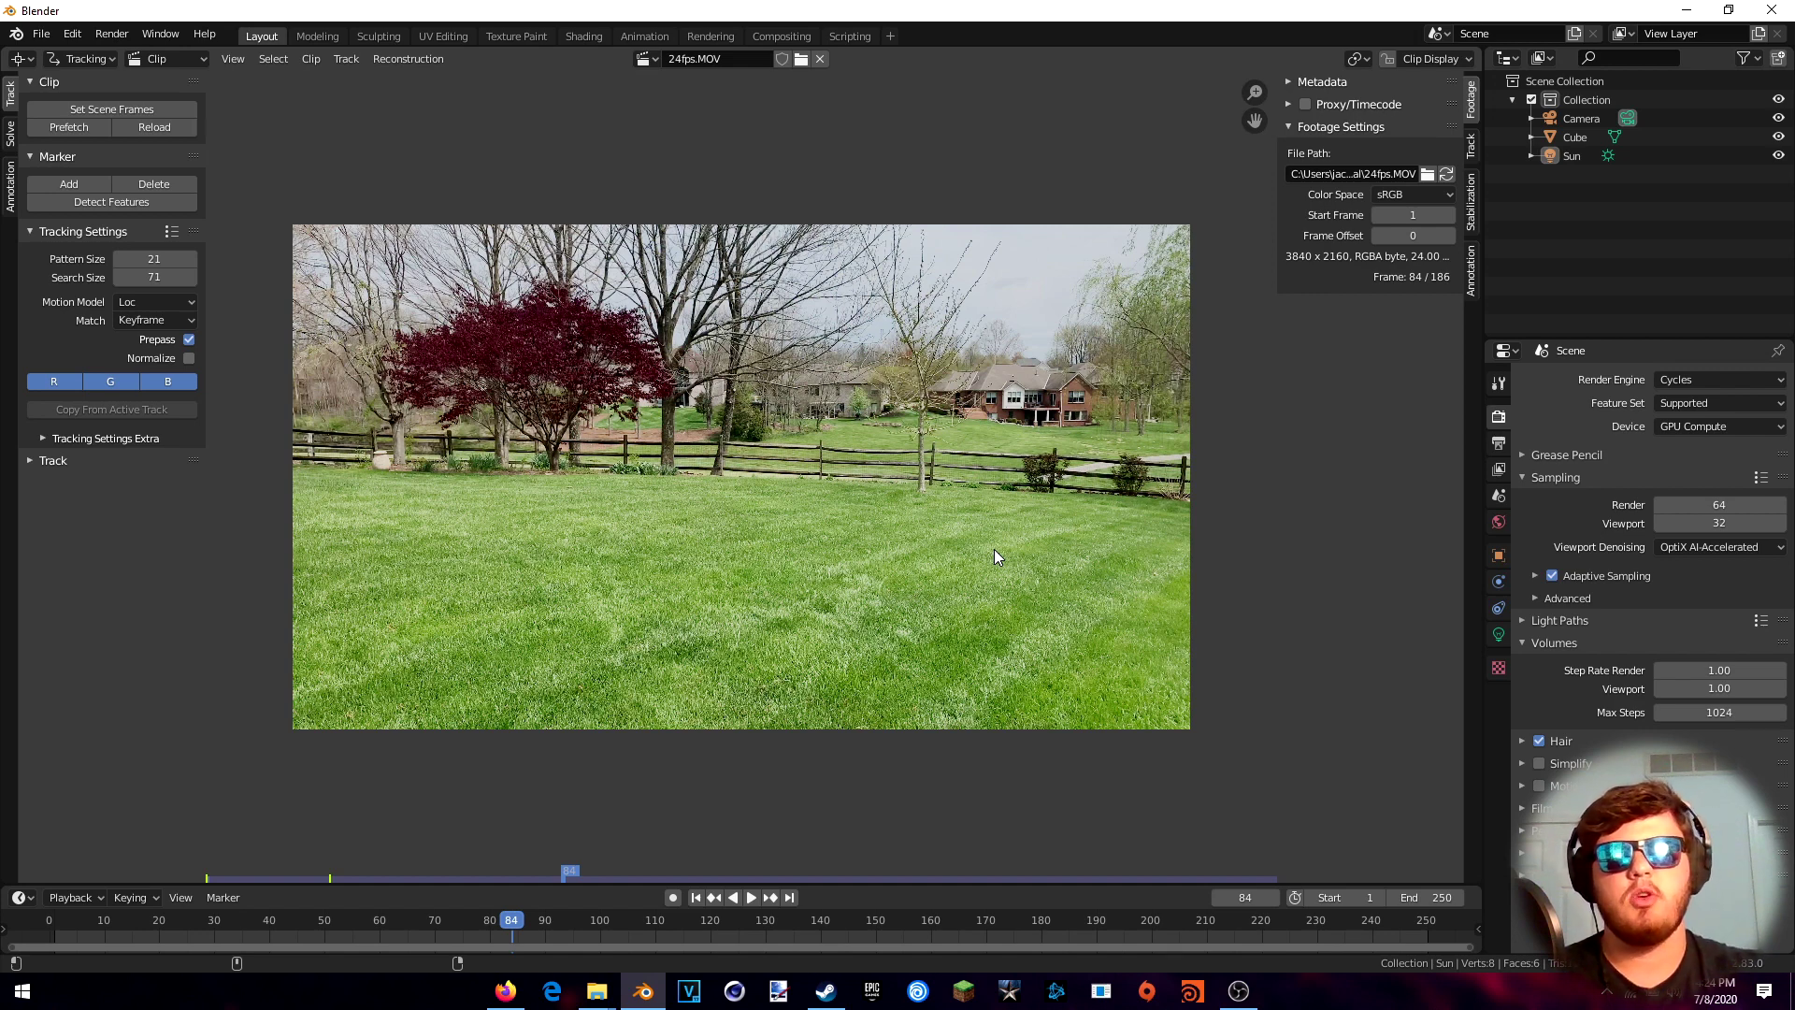
Set the output resolution to 3840 × 2160 px to match the footage
{"action": "left_click", "coordinate": [1503, 444]}
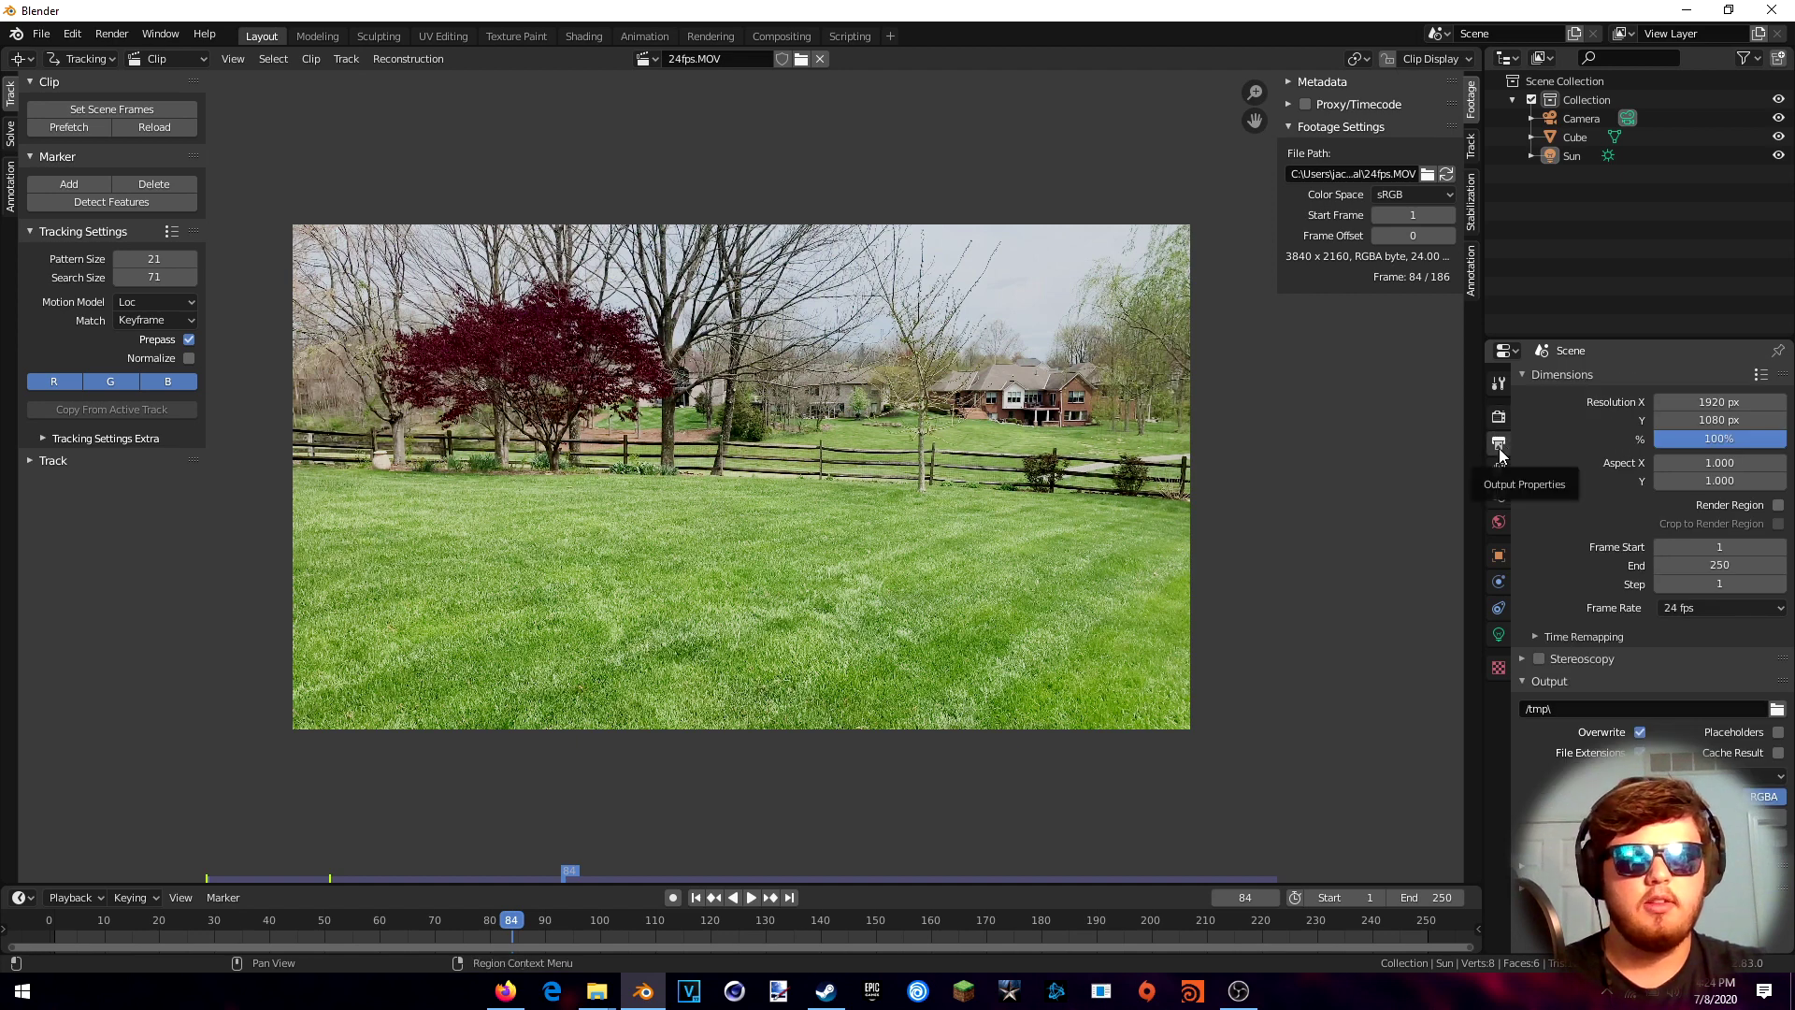
{"action": "left_click", "coordinate": [1723, 403]}
{"action": "type", "text": "3840"}
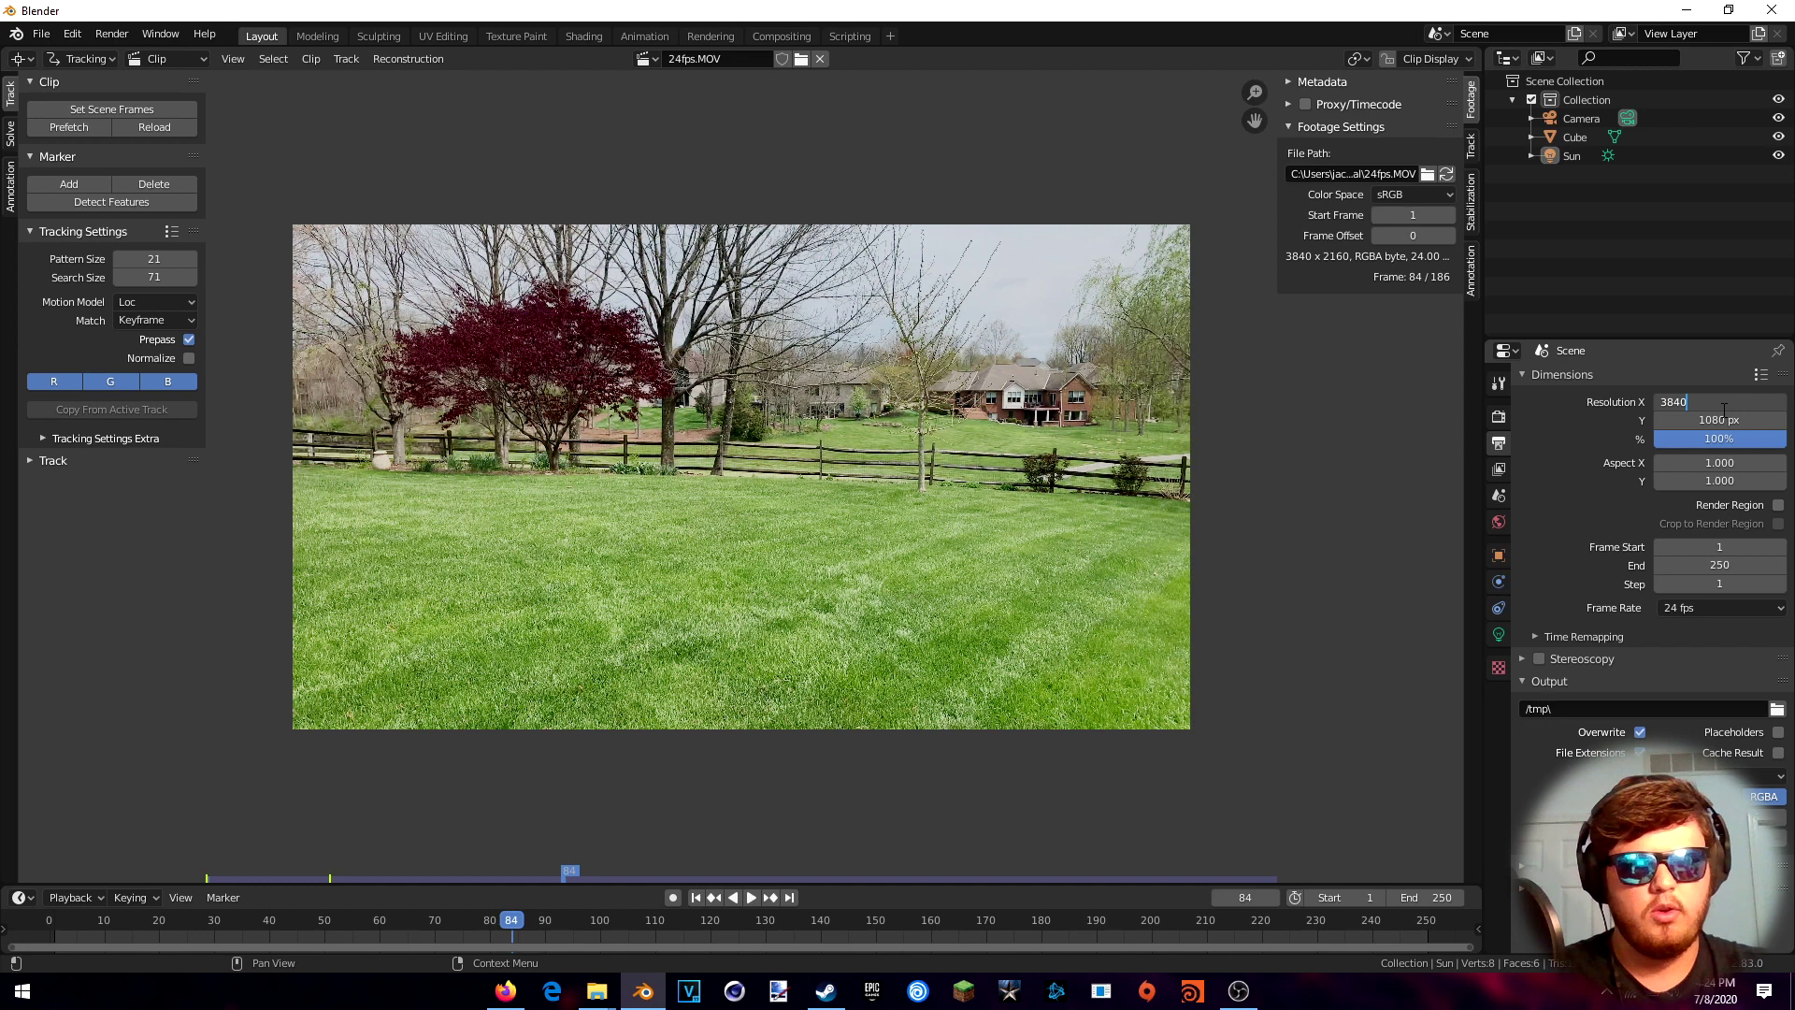
{"action": "left_click", "coordinate": [1733, 423]}
{"action": "type", "text": "2160"}
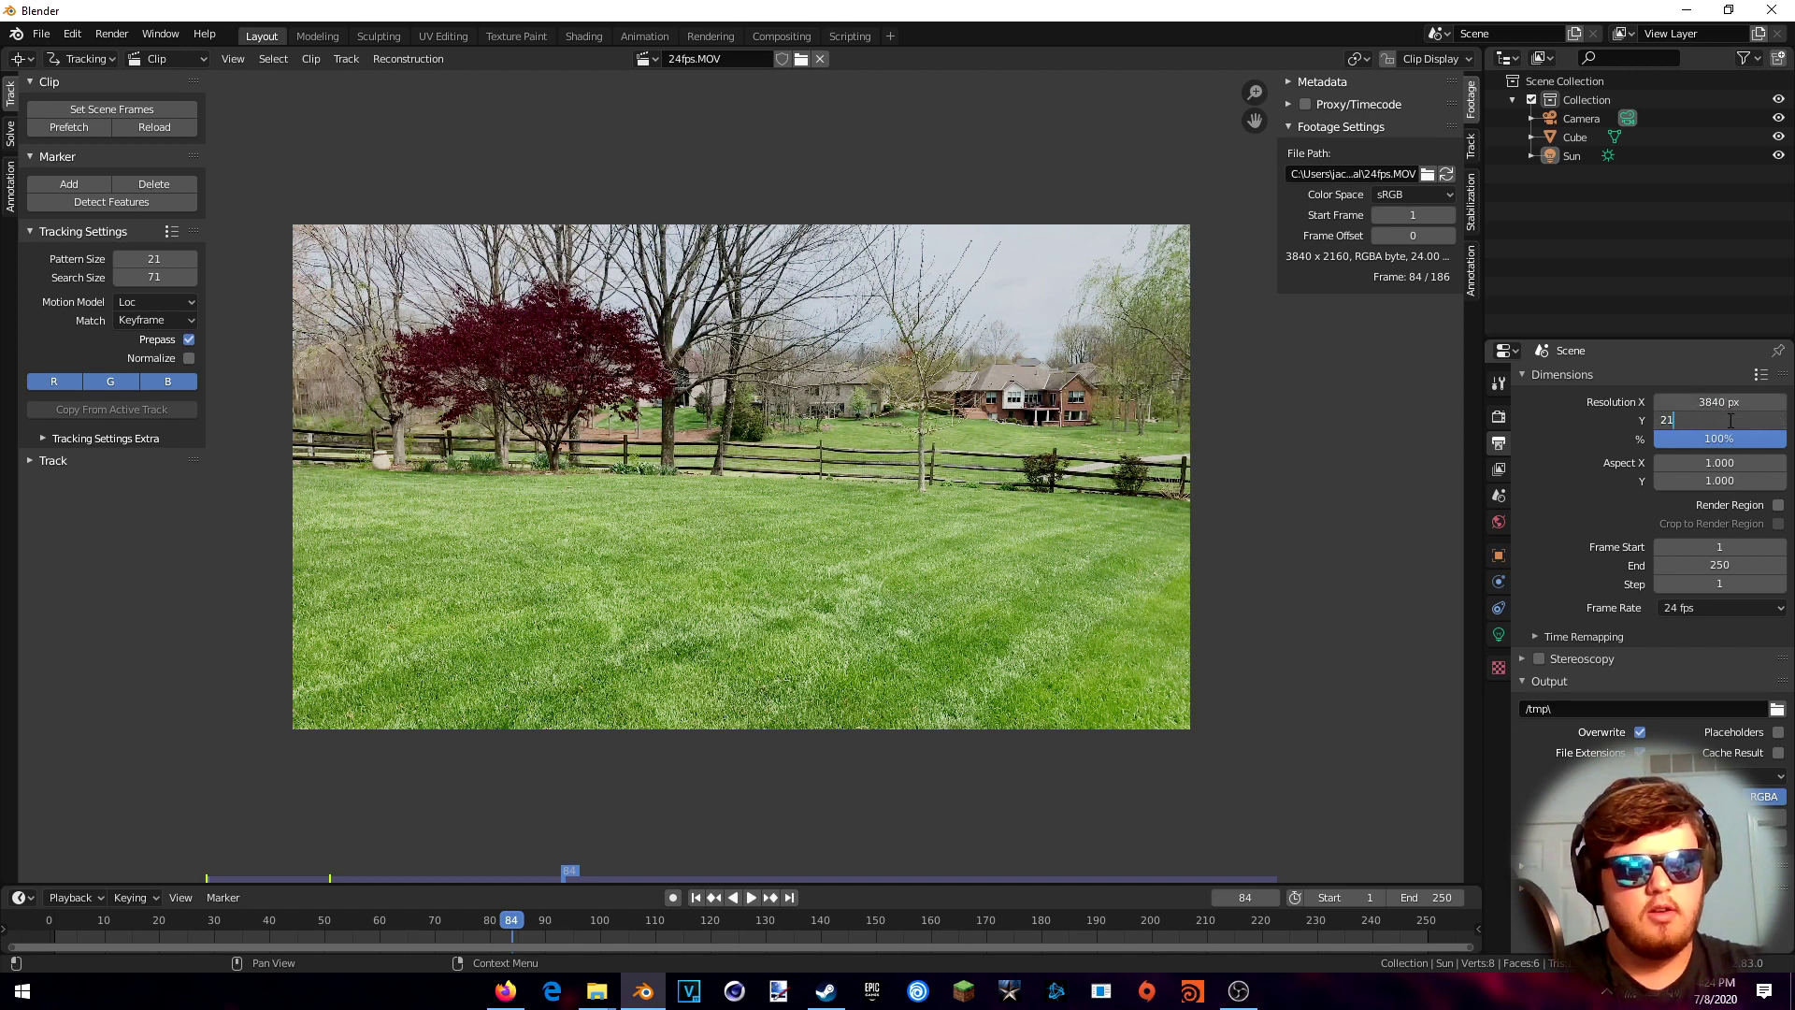
{"action": "key", "text": "Return"}
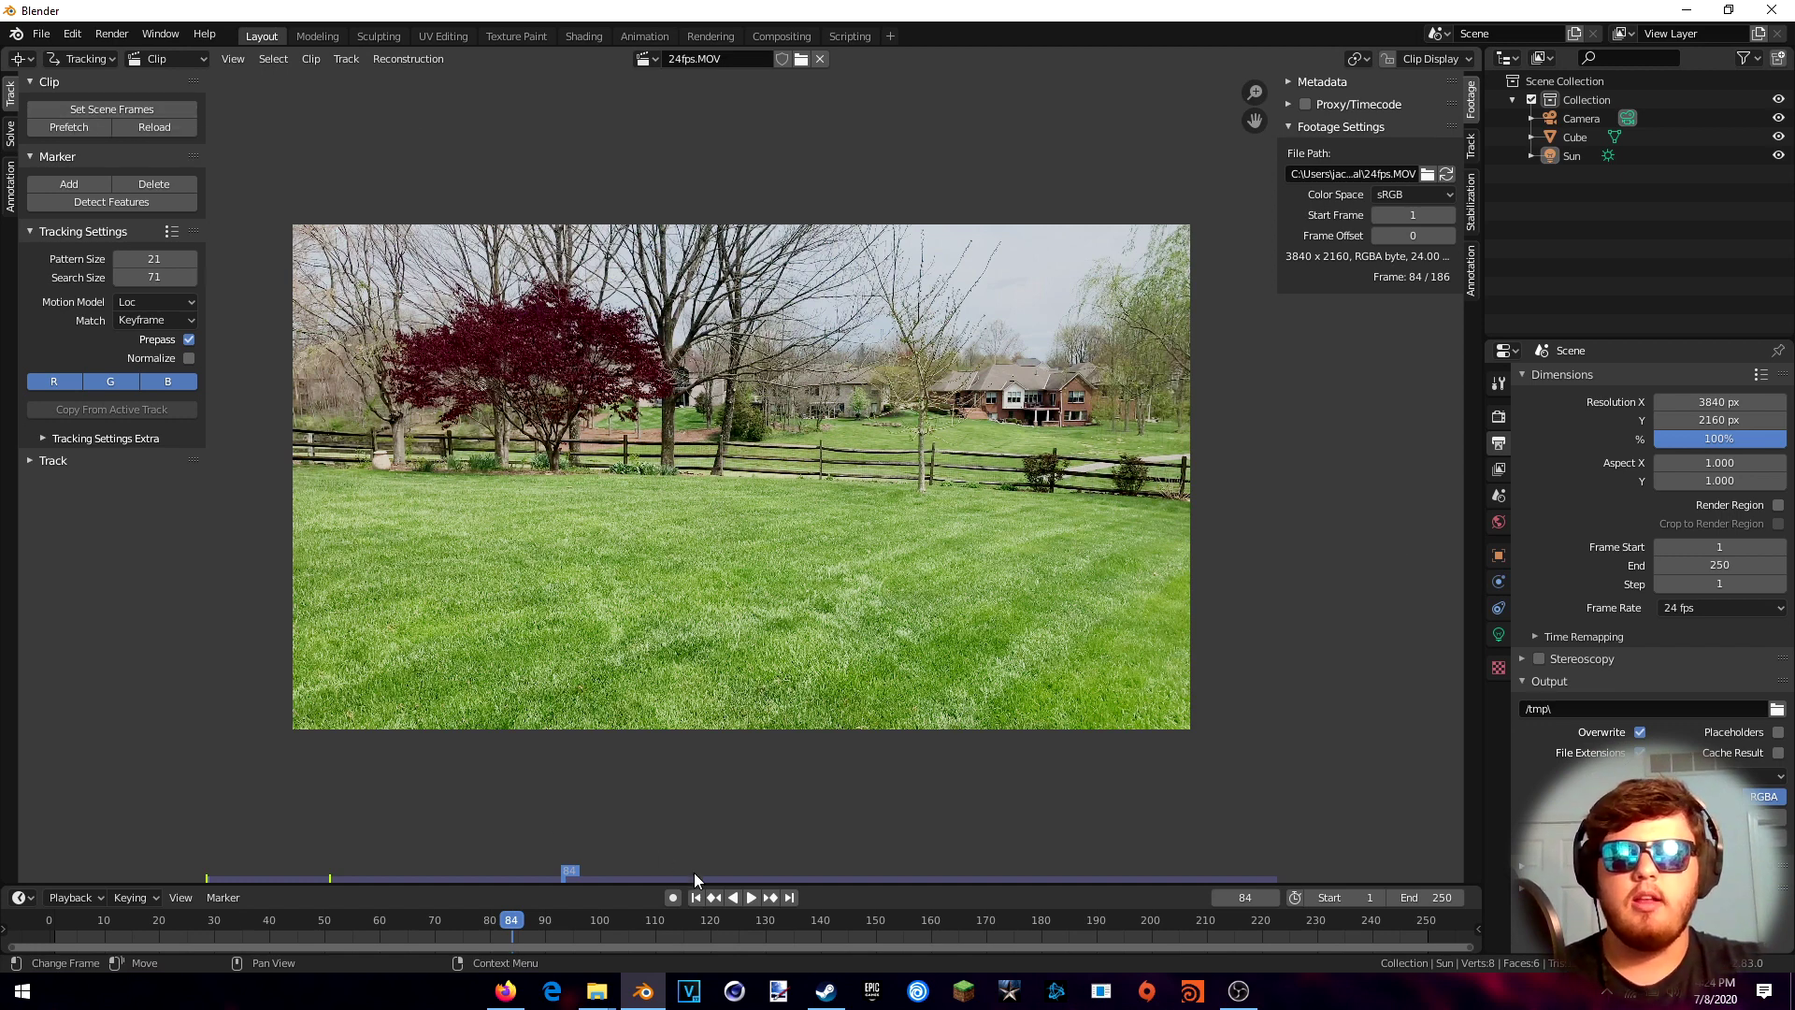
Match the scene frame range to the clip and prefetch its frames into memory from the first frame
{"action": "key", "text": "shift+Left"}
{"action": "left_click", "coordinate": [119, 112]}
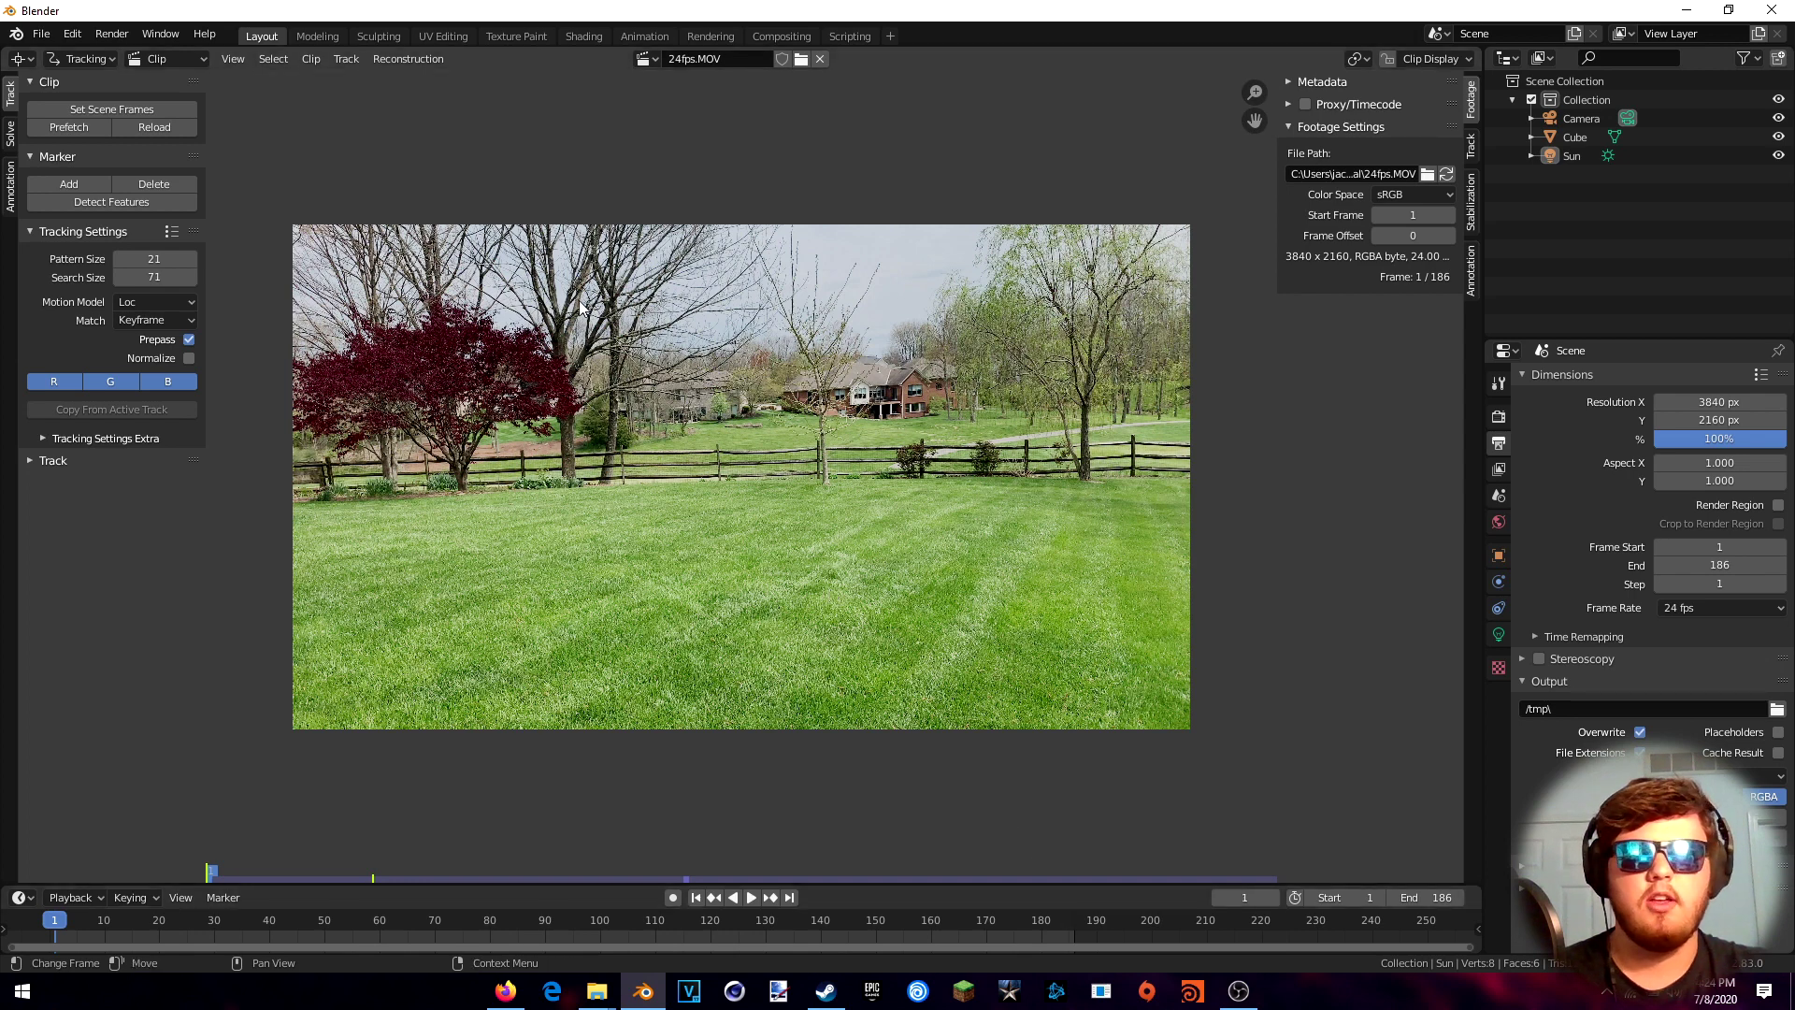
{"action": "left_click", "coordinate": [96, 127]}
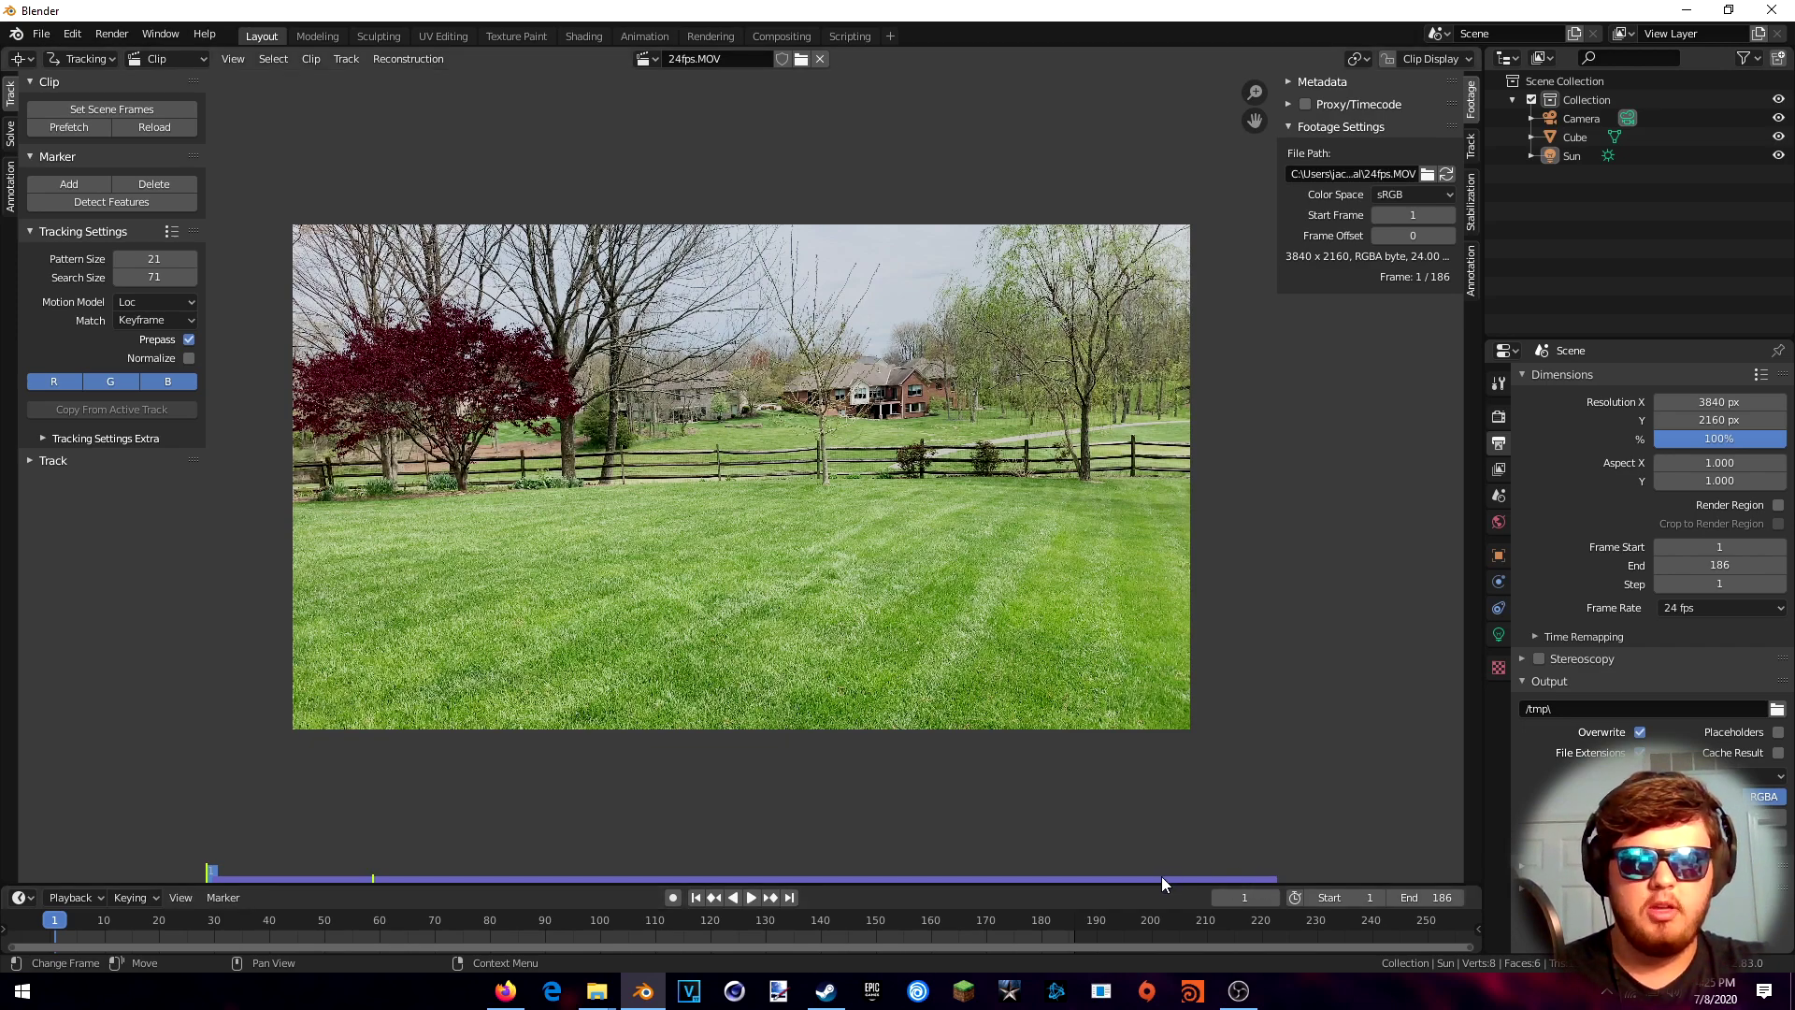
{"action": "mouse_move", "coordinate": [965, 922]}
{"action": "left_mouse_down"}
{"action": "mouse_move", "coordinate": [1068, 922]}
{"action": "mouse_move", "coordinate": [965, 925]}
{"action": "left_mouse_up"}
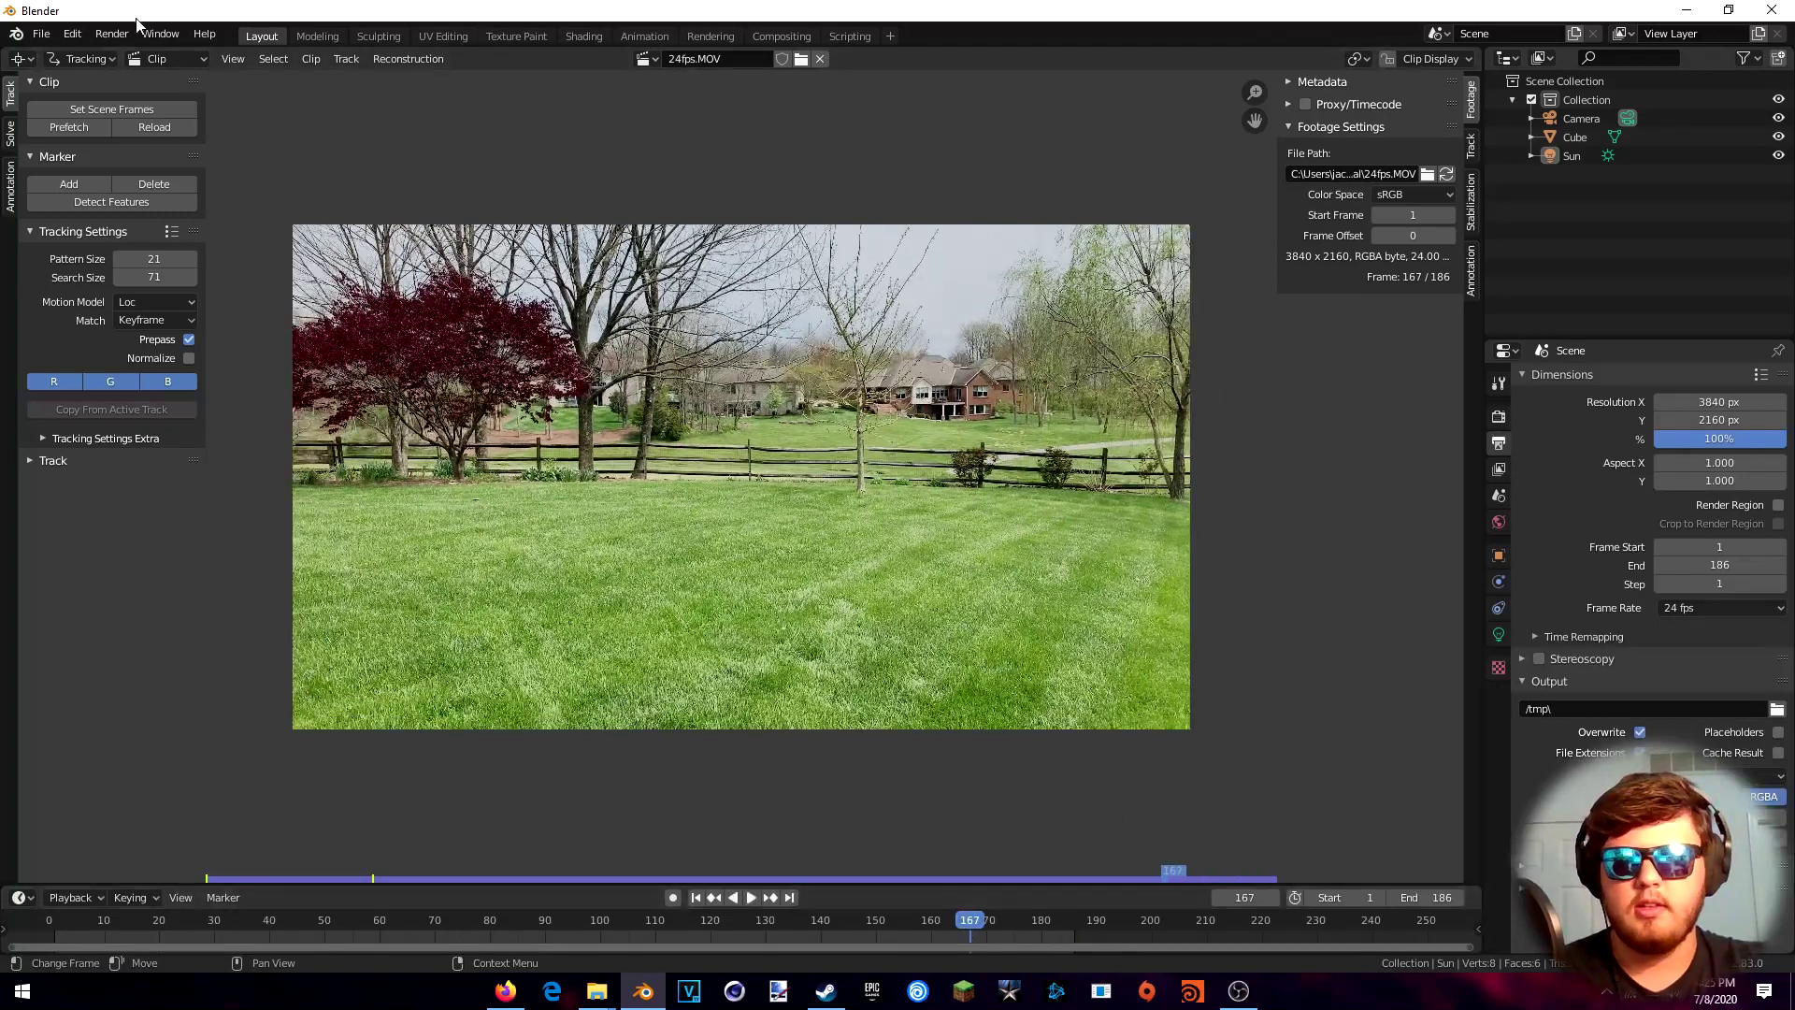
Review the Video Sequencer memory cache limit in the system preferences
{"action": "left_click", "coordinate": [72, 36]}
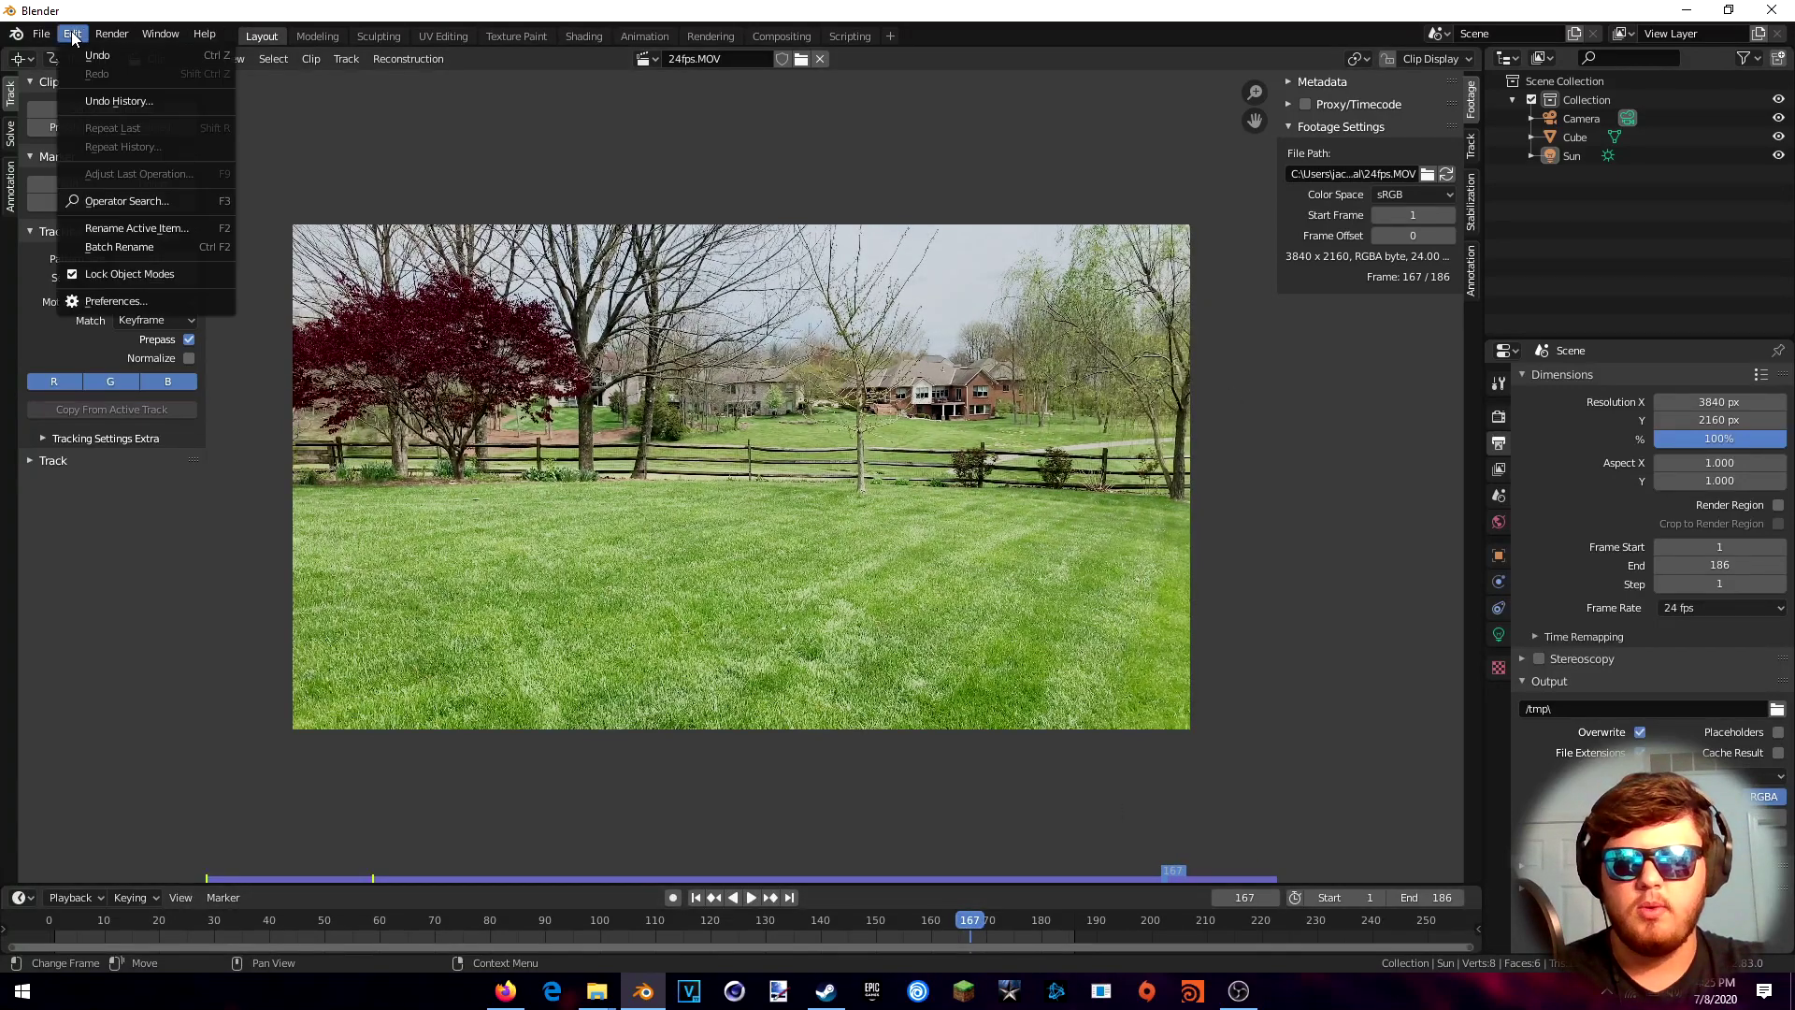
{"action": "left_click", "coordinate": [143, 298]}
{"action": "left_click", "coordinate": [93, 370]}
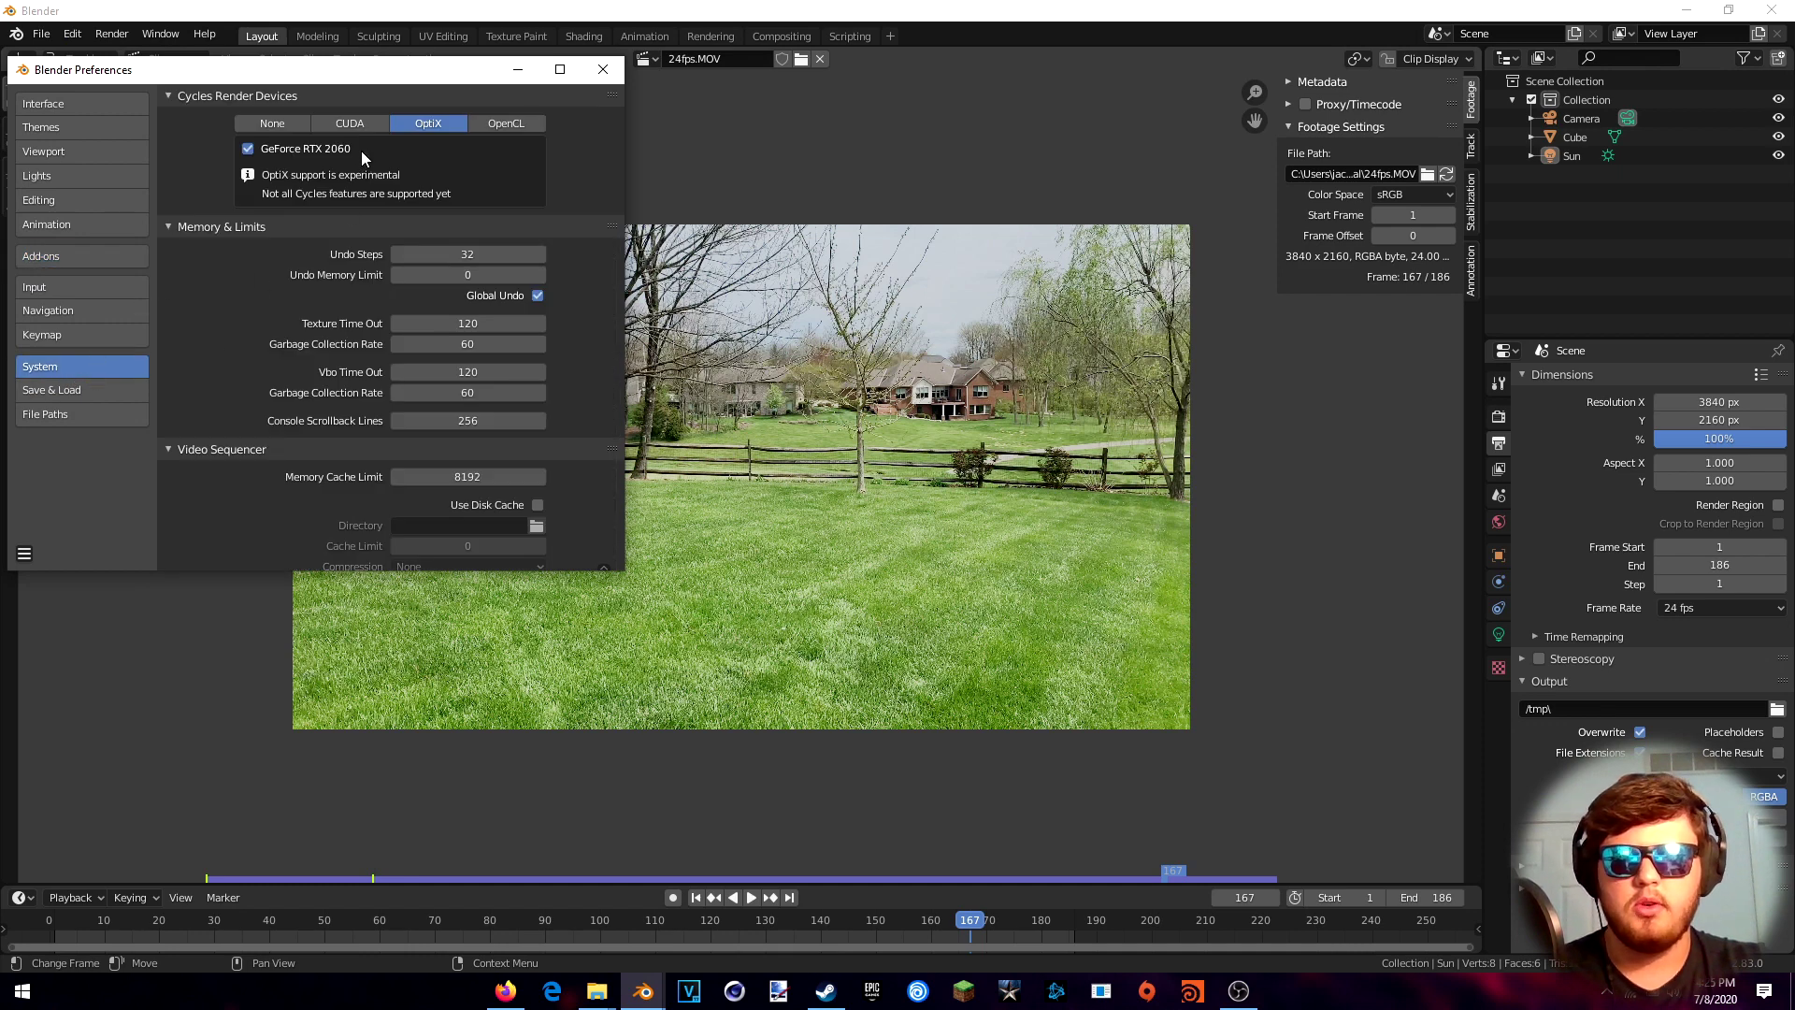
{"action": "scroll", "coordinate": [361, 154], "scroll_direction": "down", "scroll_amount": 1}
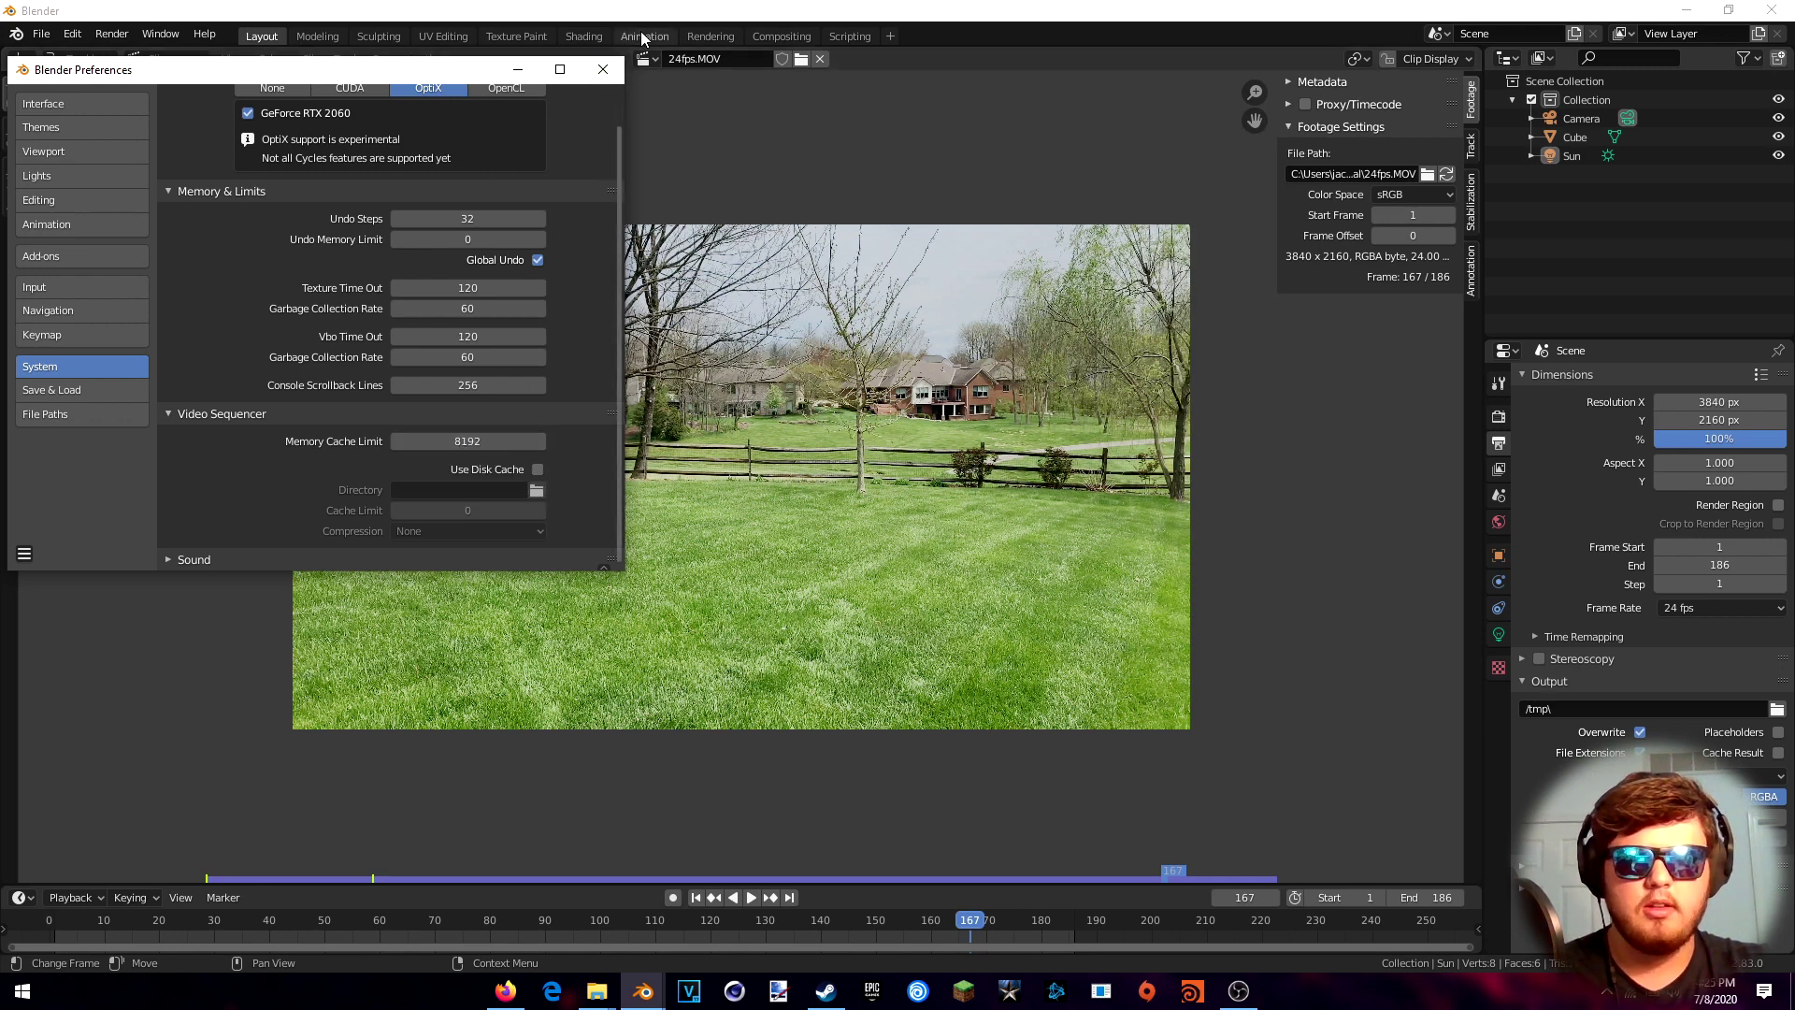
{"action": "left_click", "coordinate": [602, 70]}
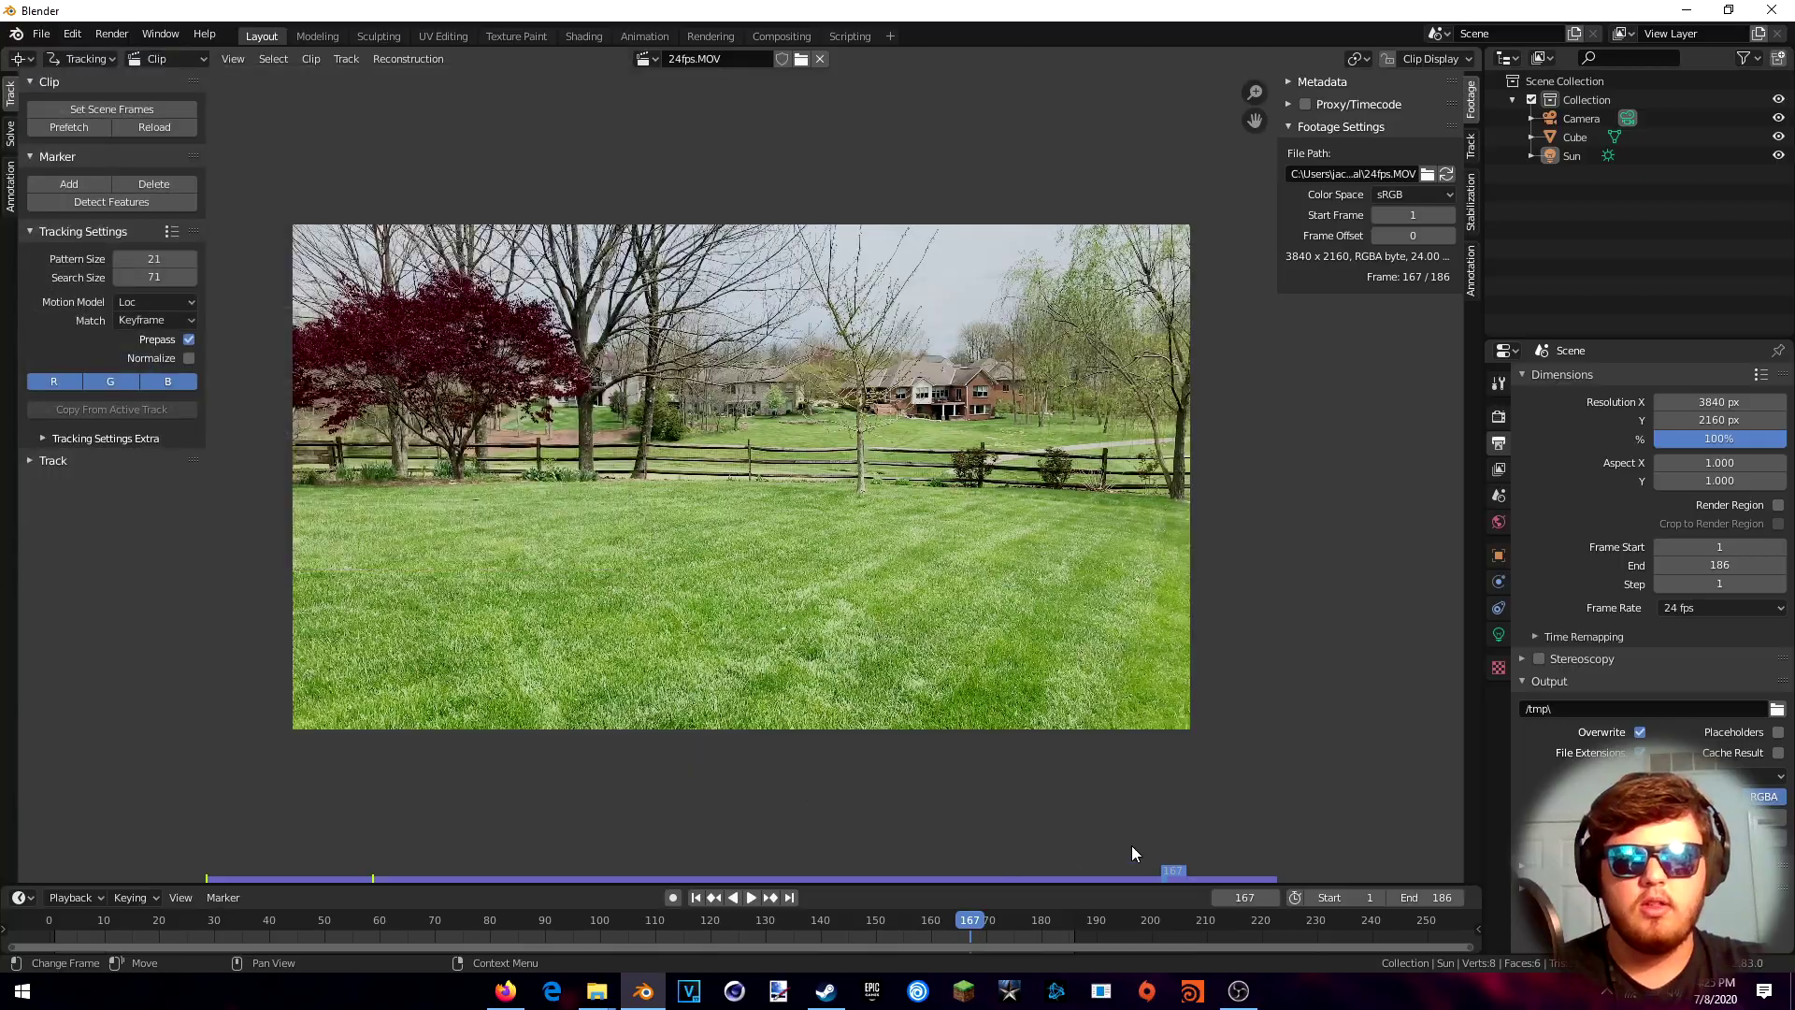
Play and scrub through the prefetched footage, and return to frame 1
{"action": "key", "text": "space"}
{"action": "left_click", "coordinate": [496, 920]}
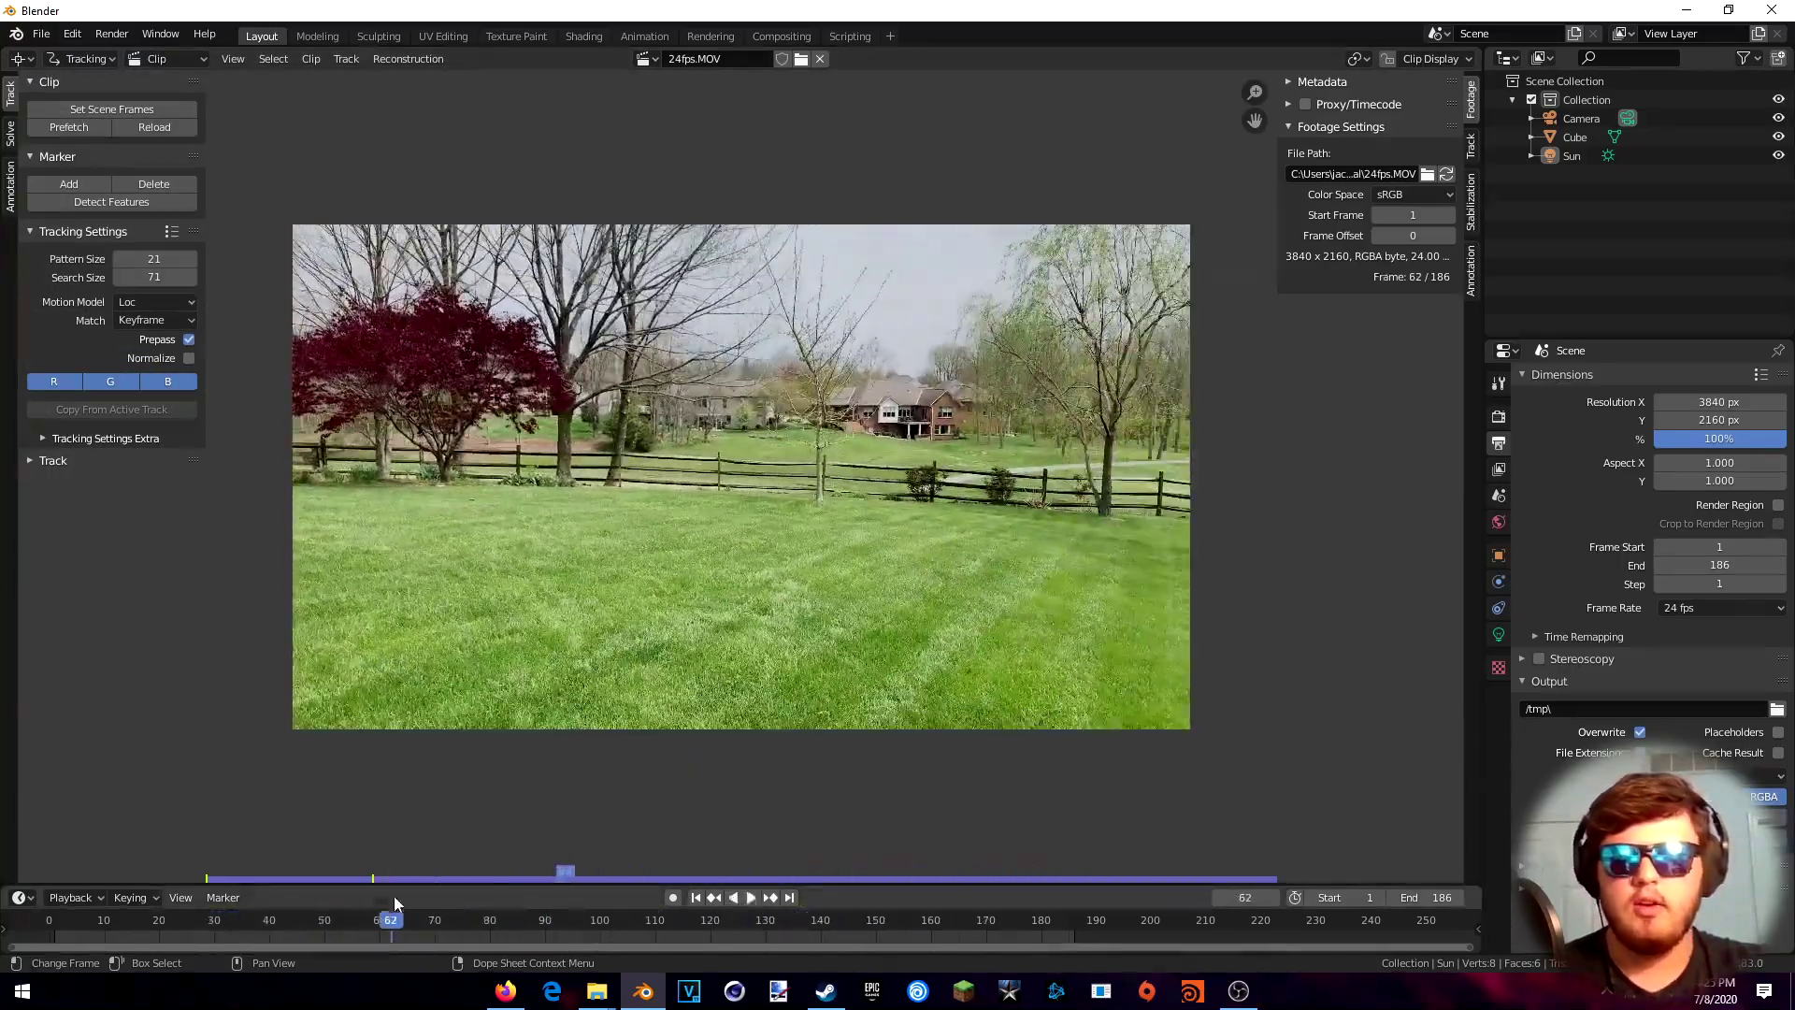
{"action": "key", "text": "Escape"}
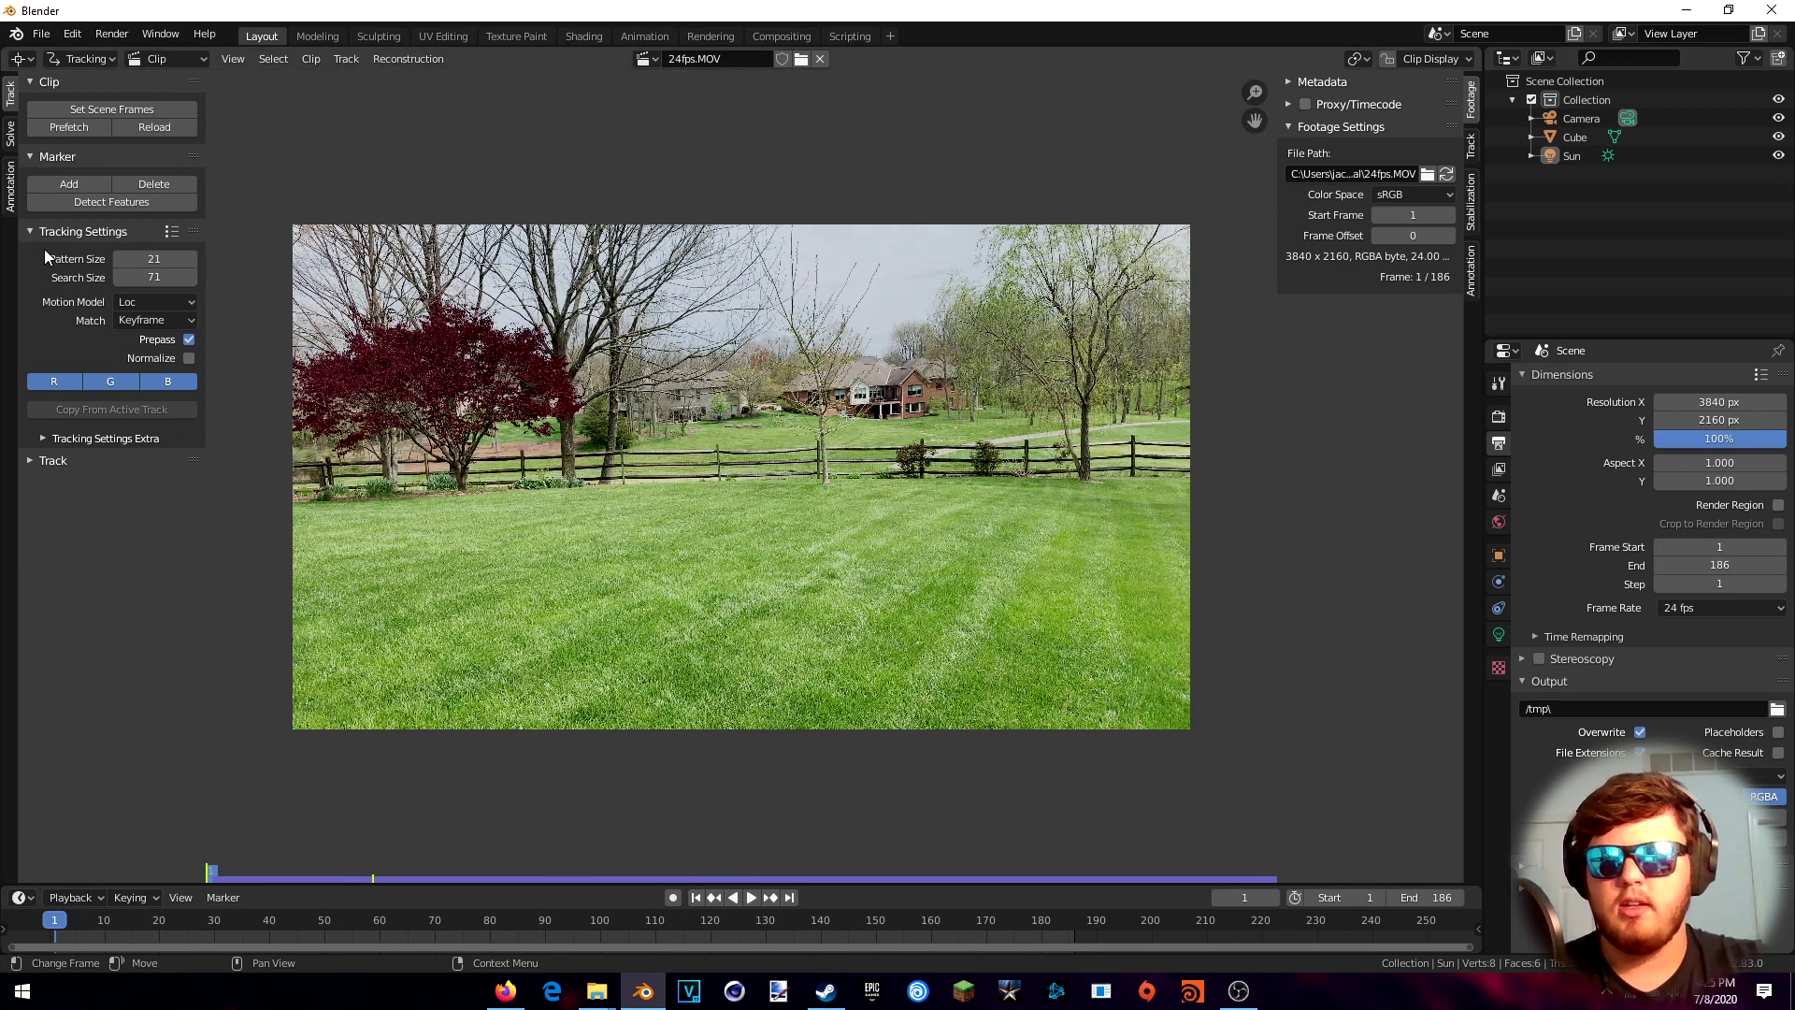
Set the tracking motion model to LocRotScale, keep Keyframe matching, and enable Normalize
{"action": "left_click", "coordinate": [133, 302]}
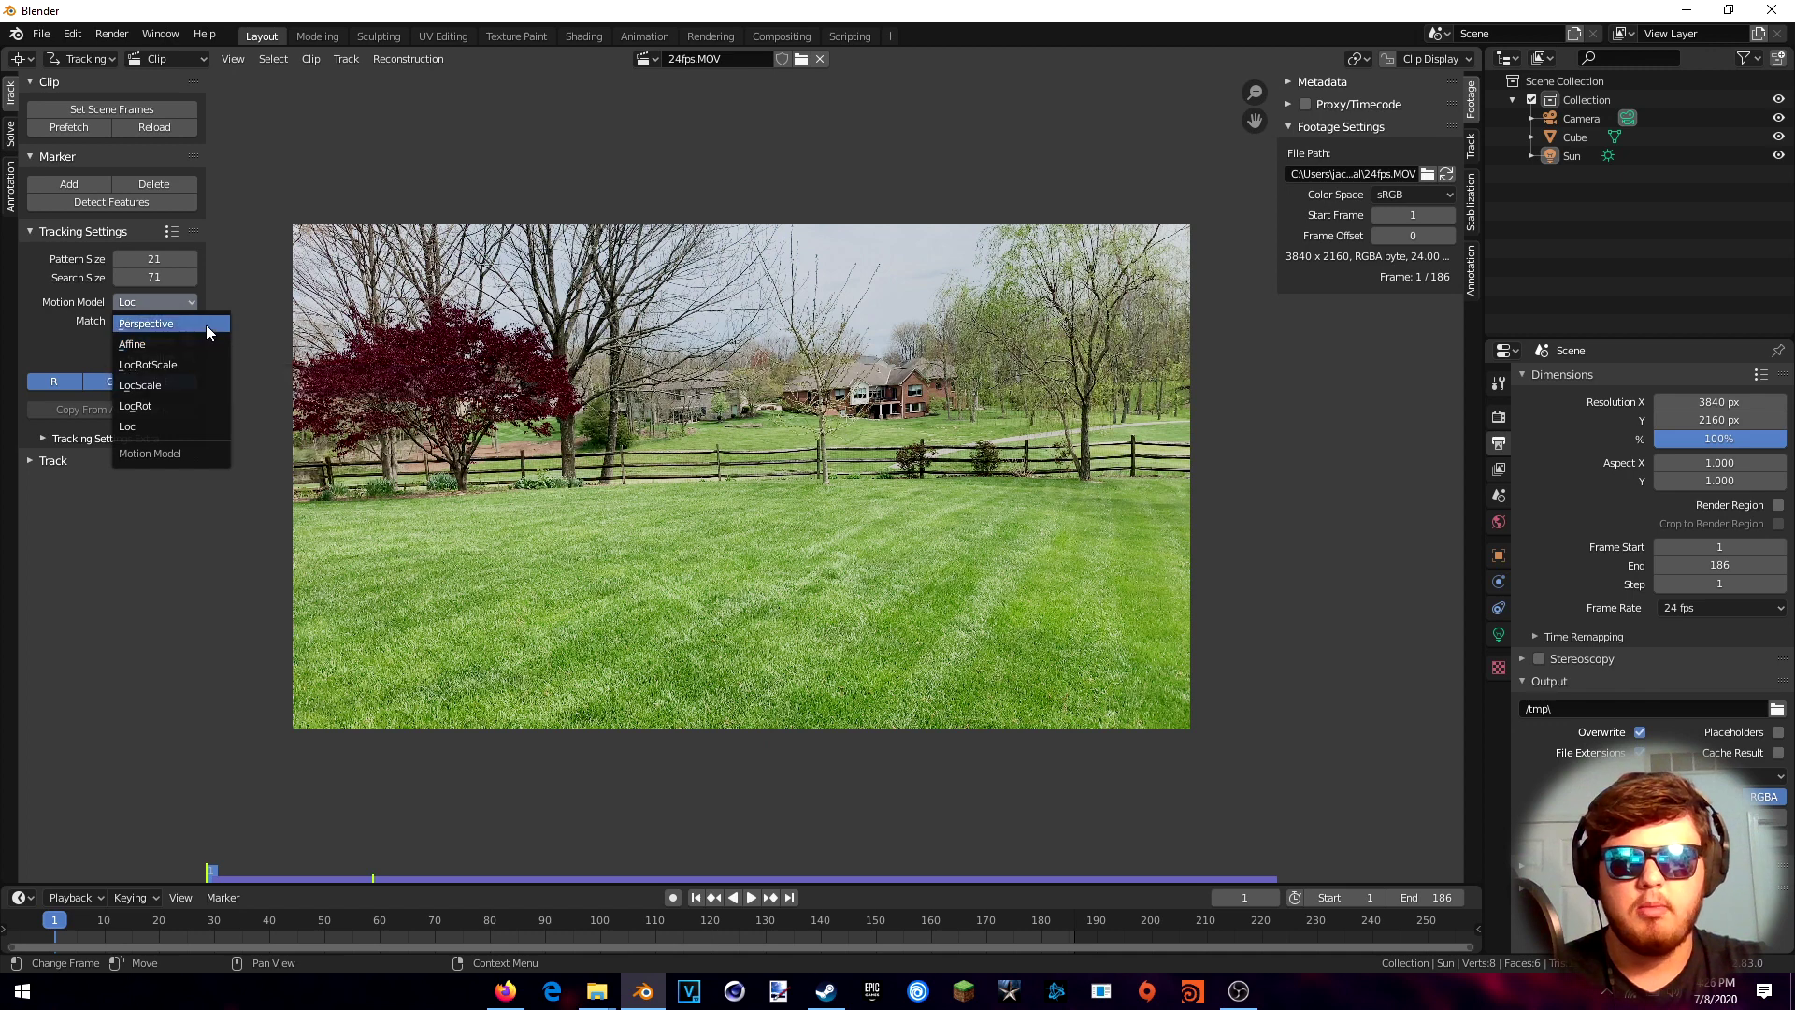
{"action": "left_click", "coordinate": [157, 367]}
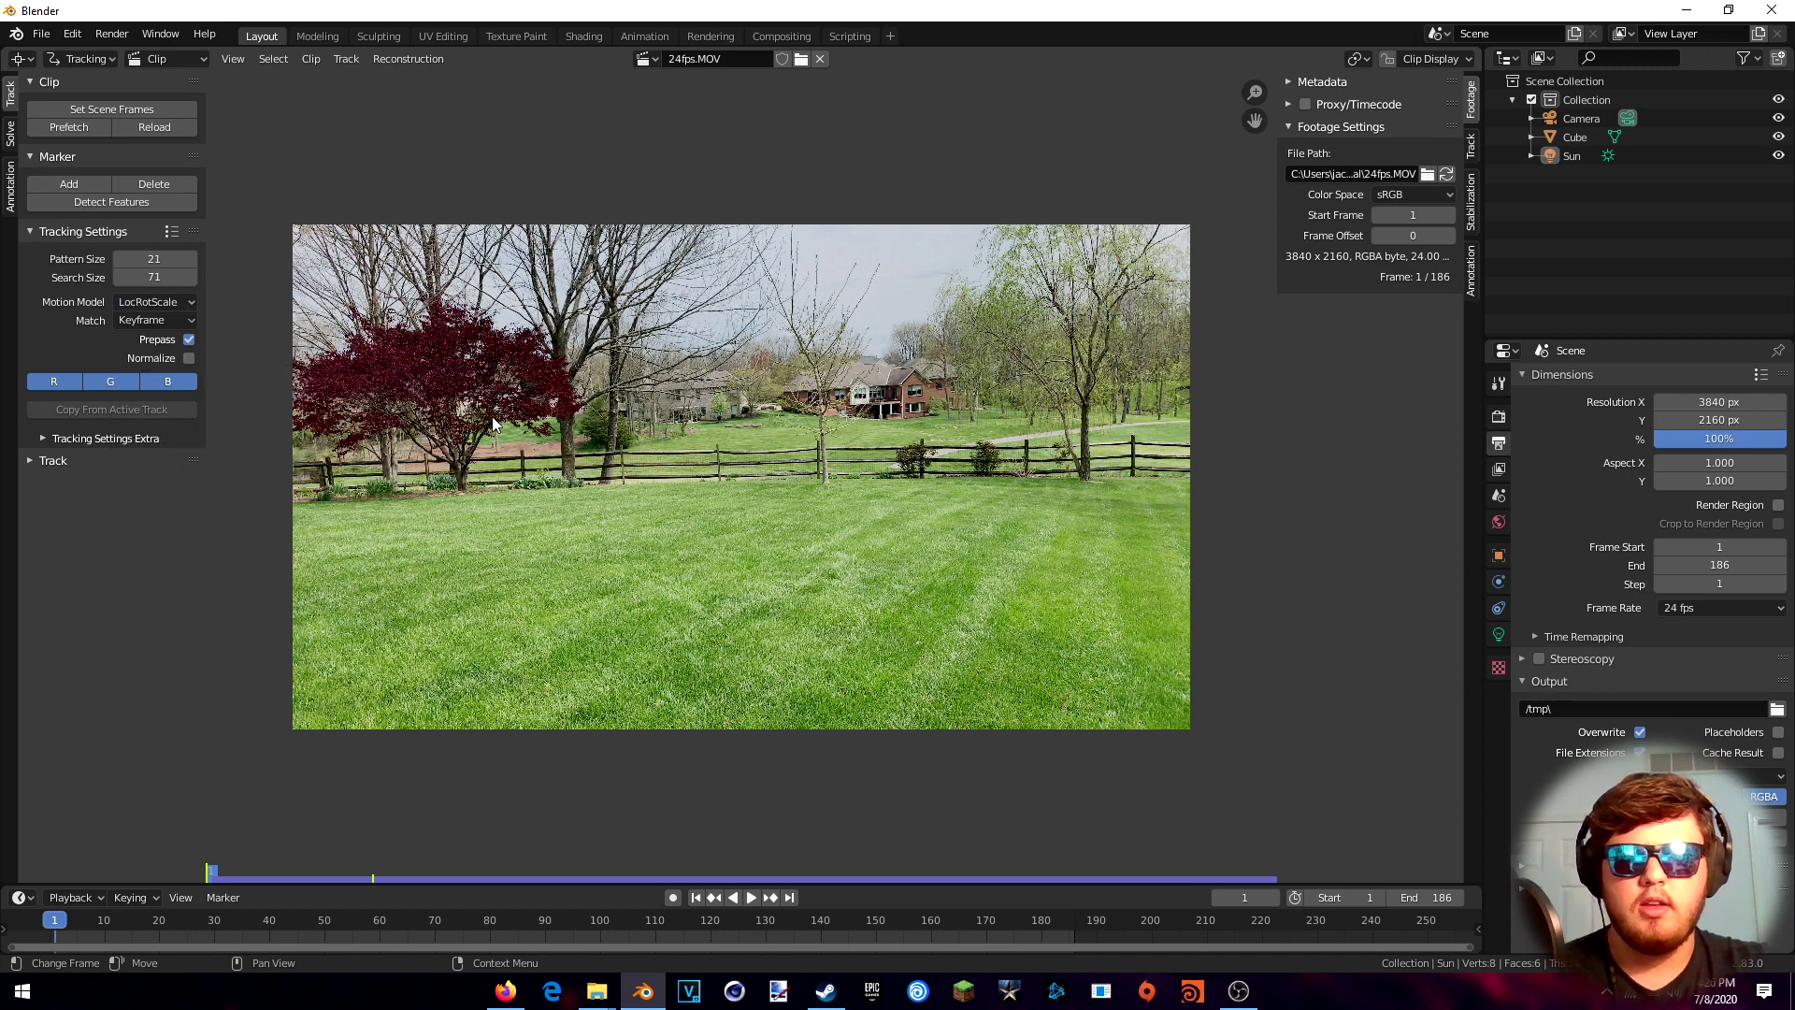
{"action": "left_click", "coordinate": [173, 300]}
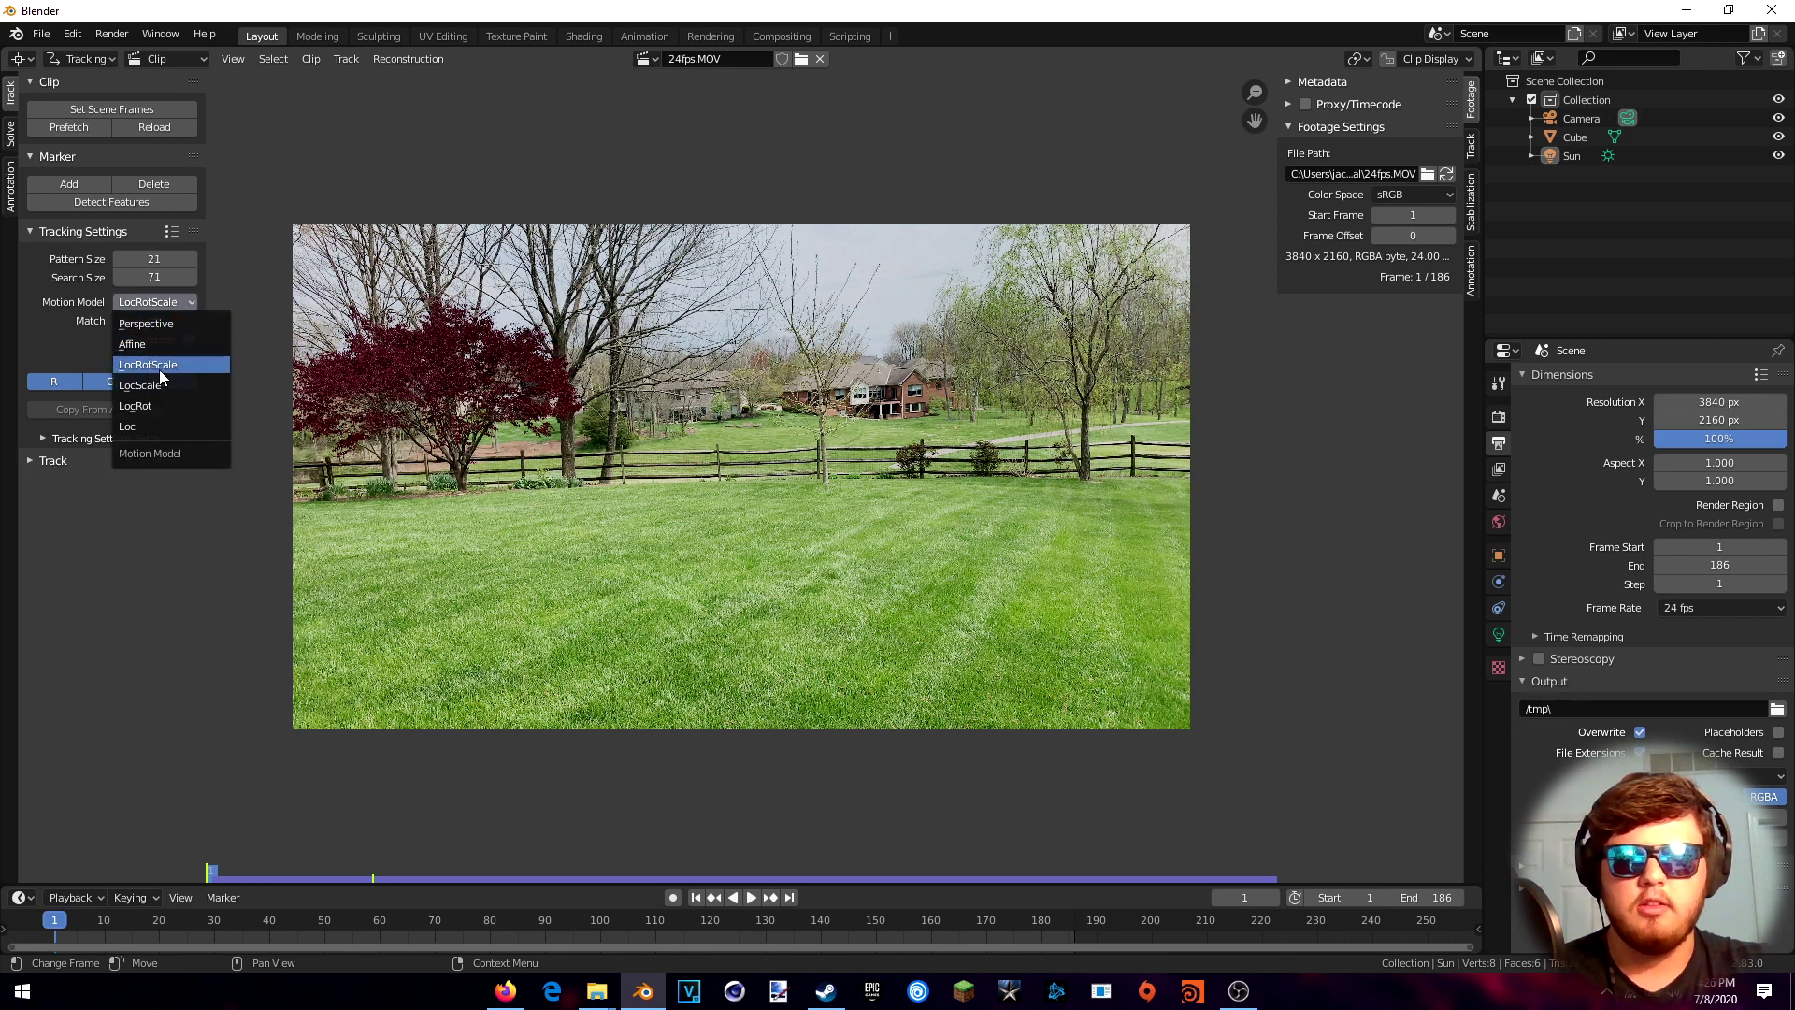
{"action": "left_click", "coordinate": [163, 303]}
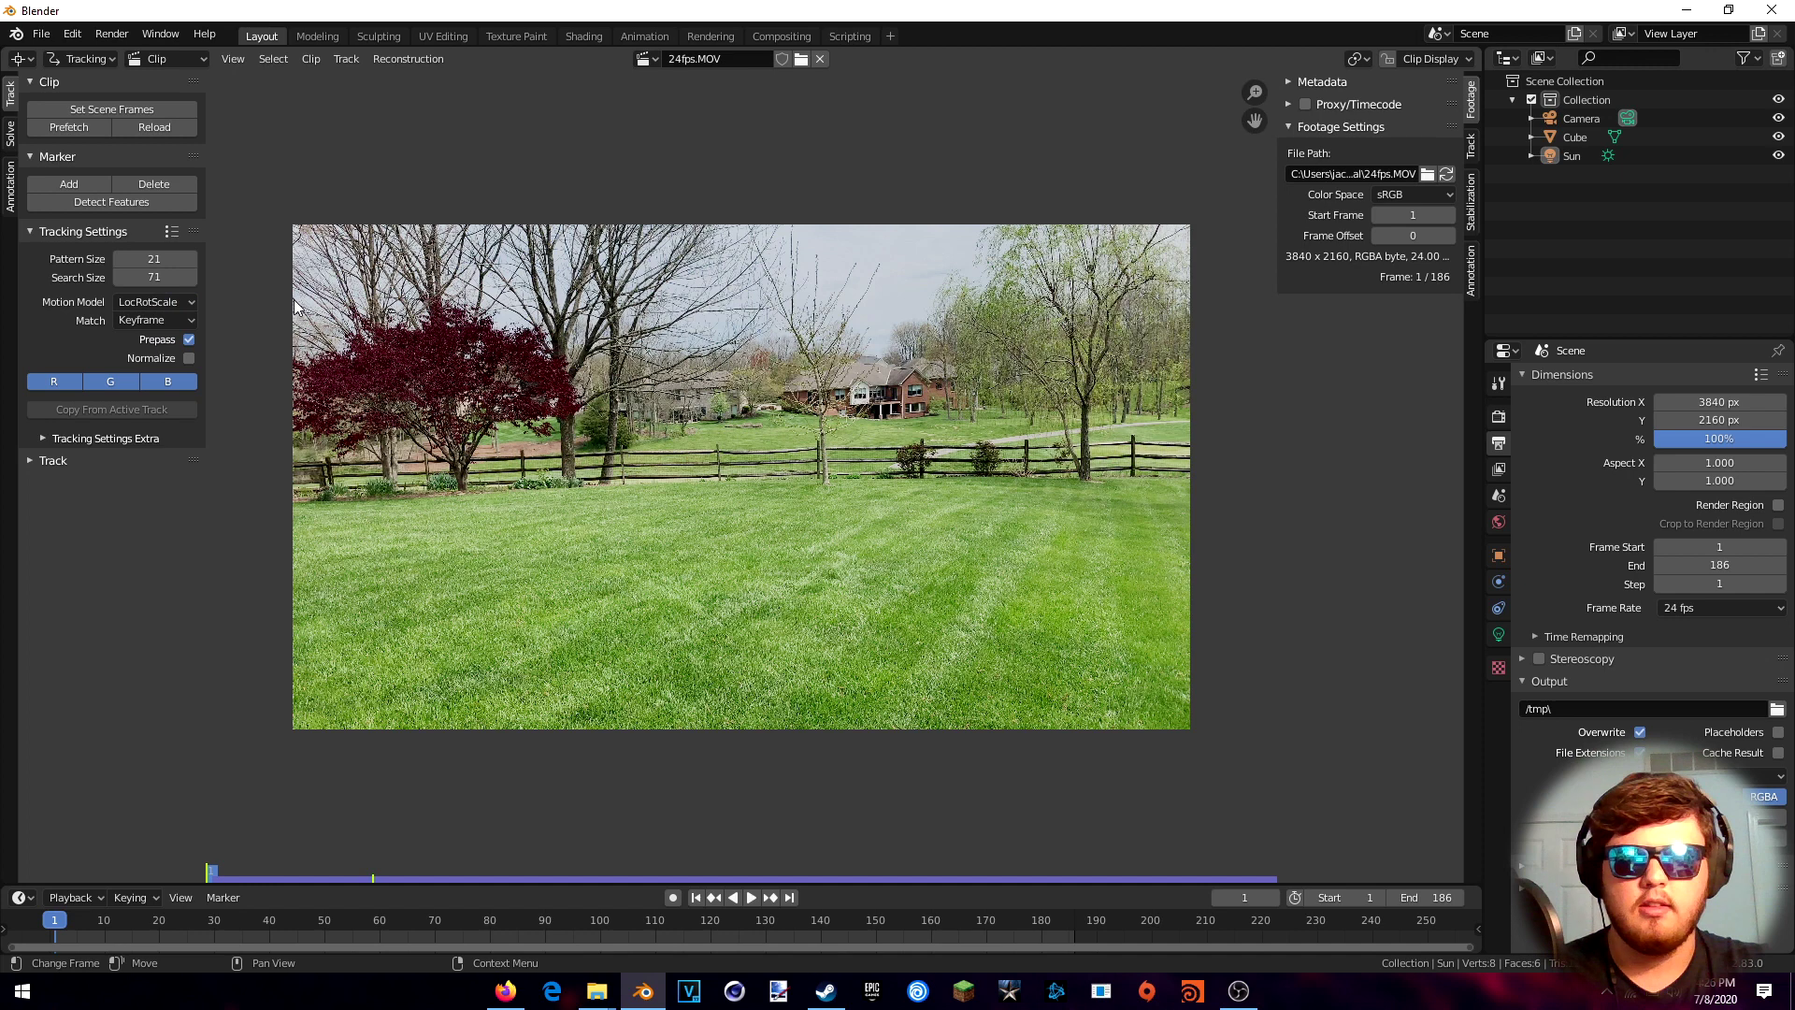
{"action": "left_click", "coordinate": [129, 320]}
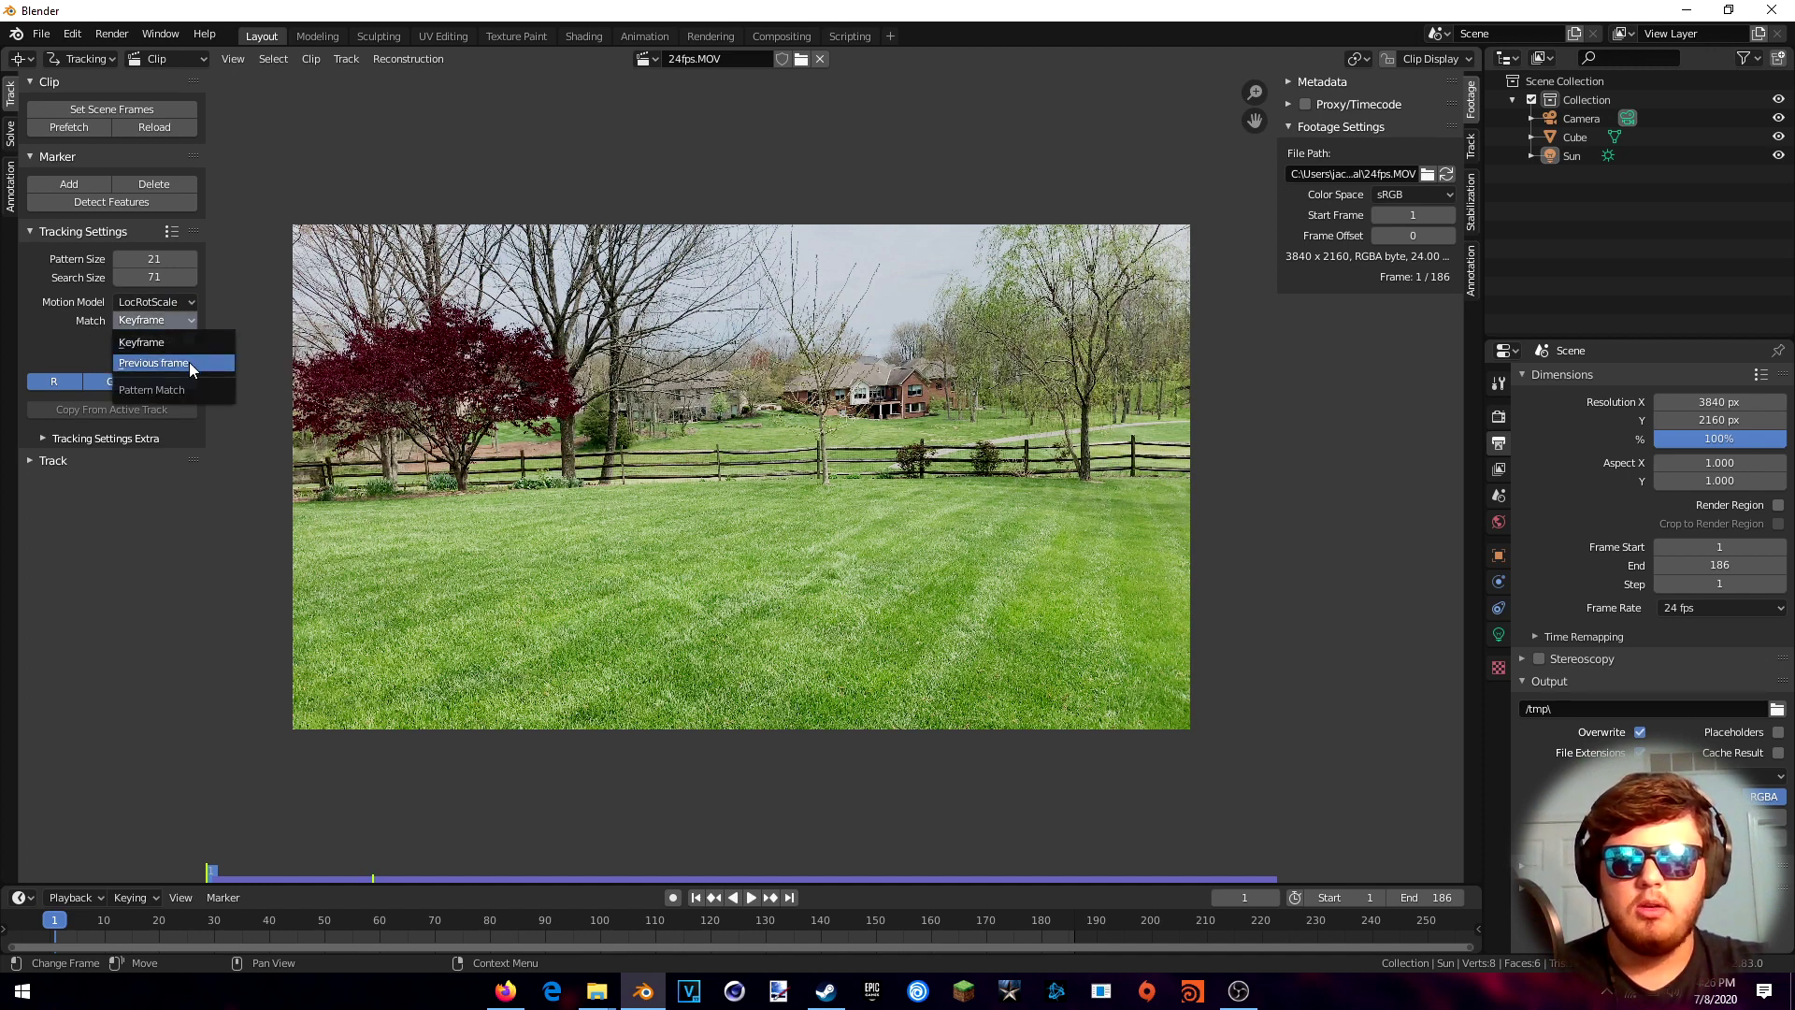
{"action": "left_click", "coordinate": [187, 327]}
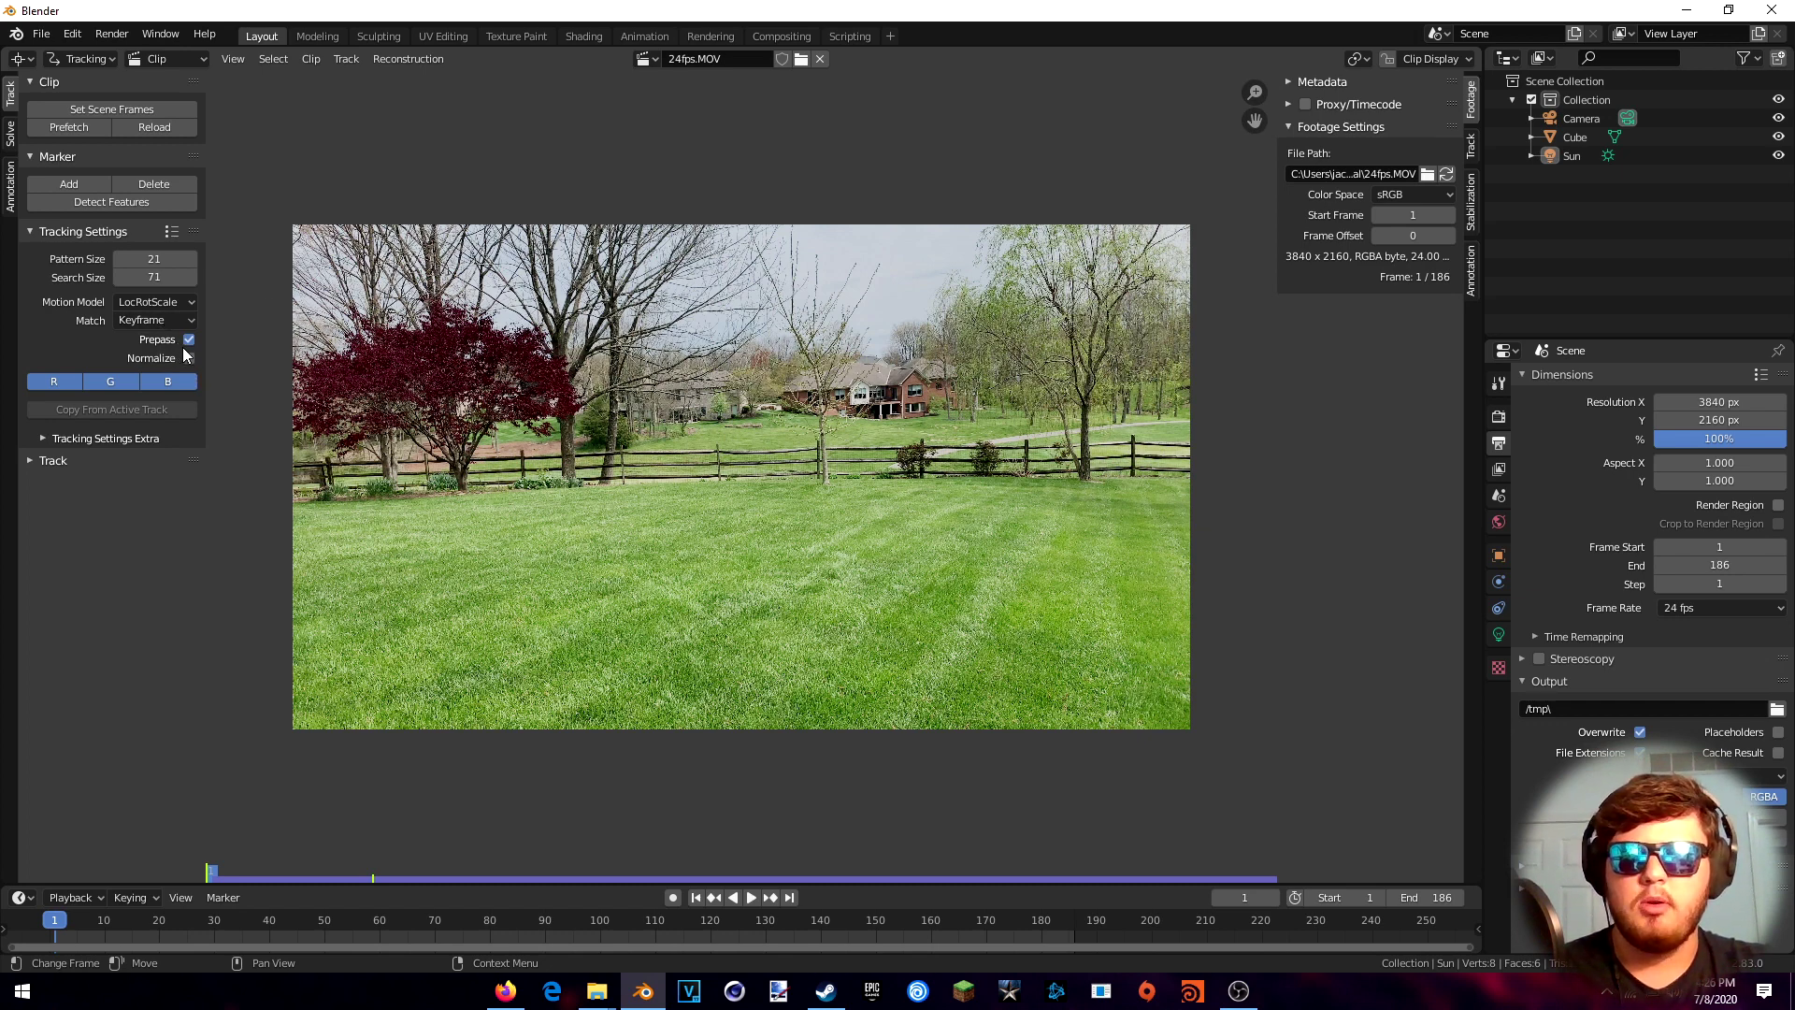
{"action": "left_click", "coordinate": [186, 358]}
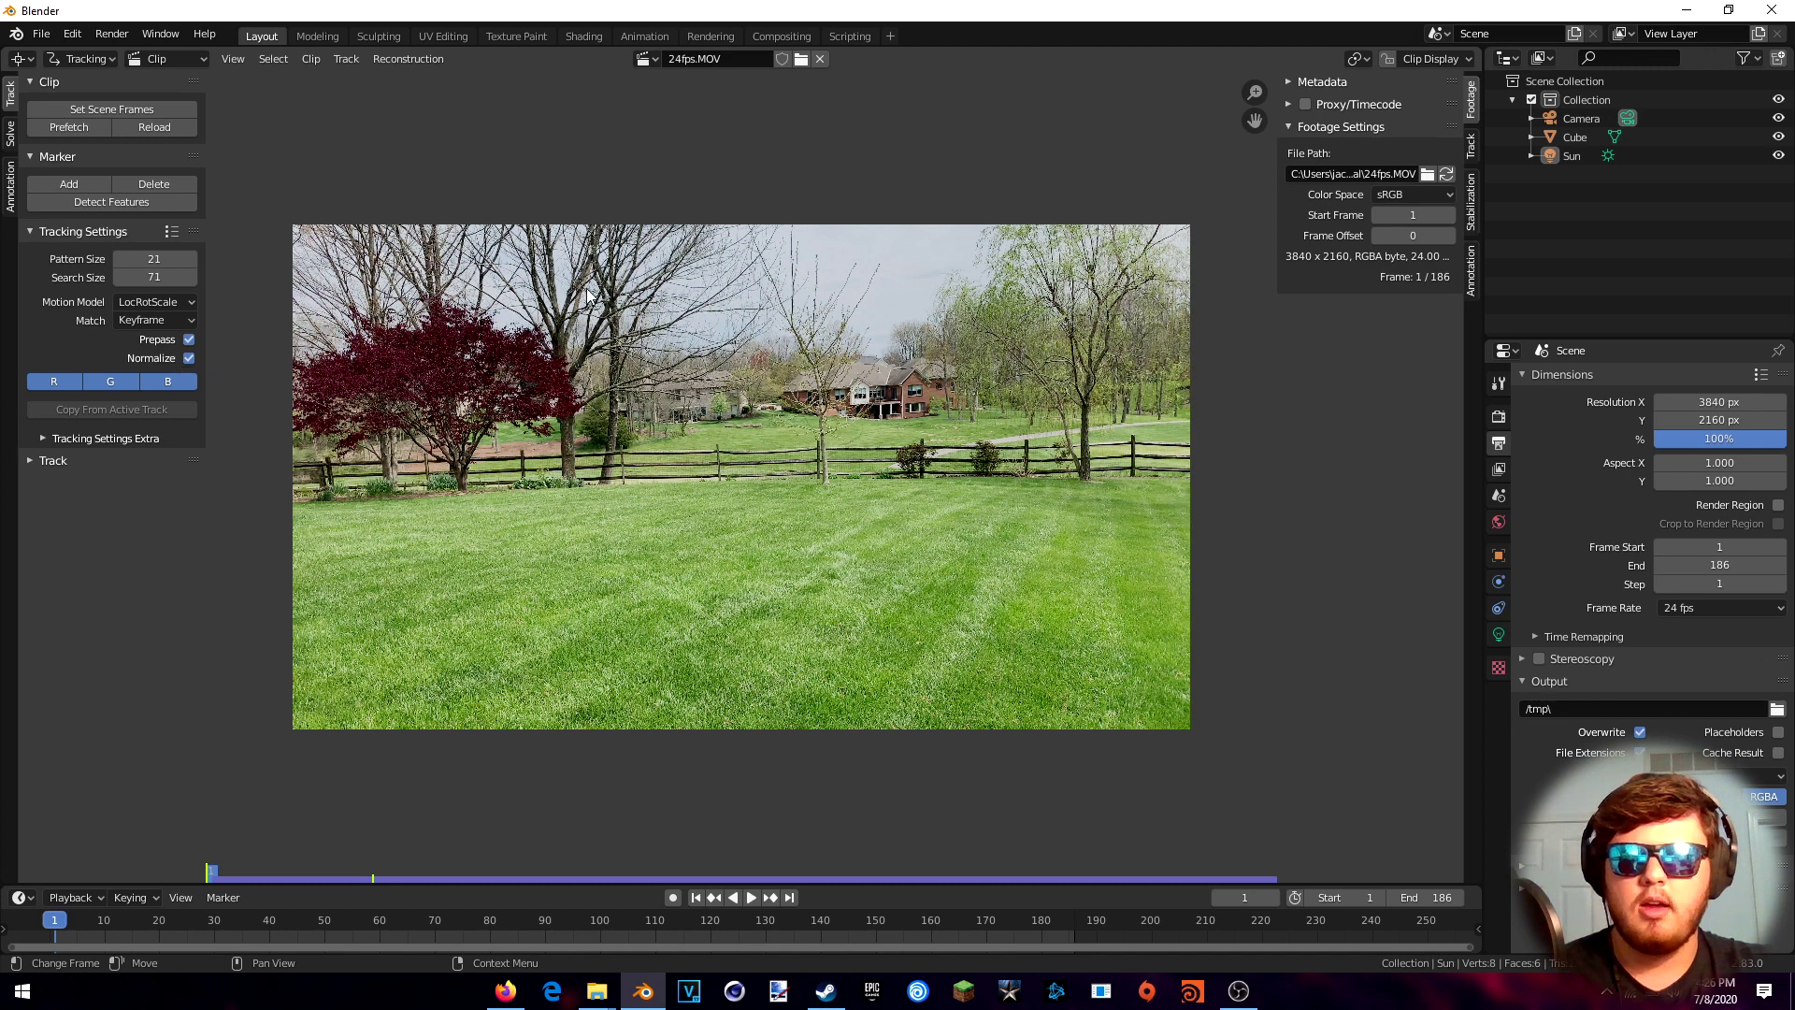
Set the correlation in the extra tracking settings to 0.9
{"action": "left_click", "coordinate": [64, 440]}
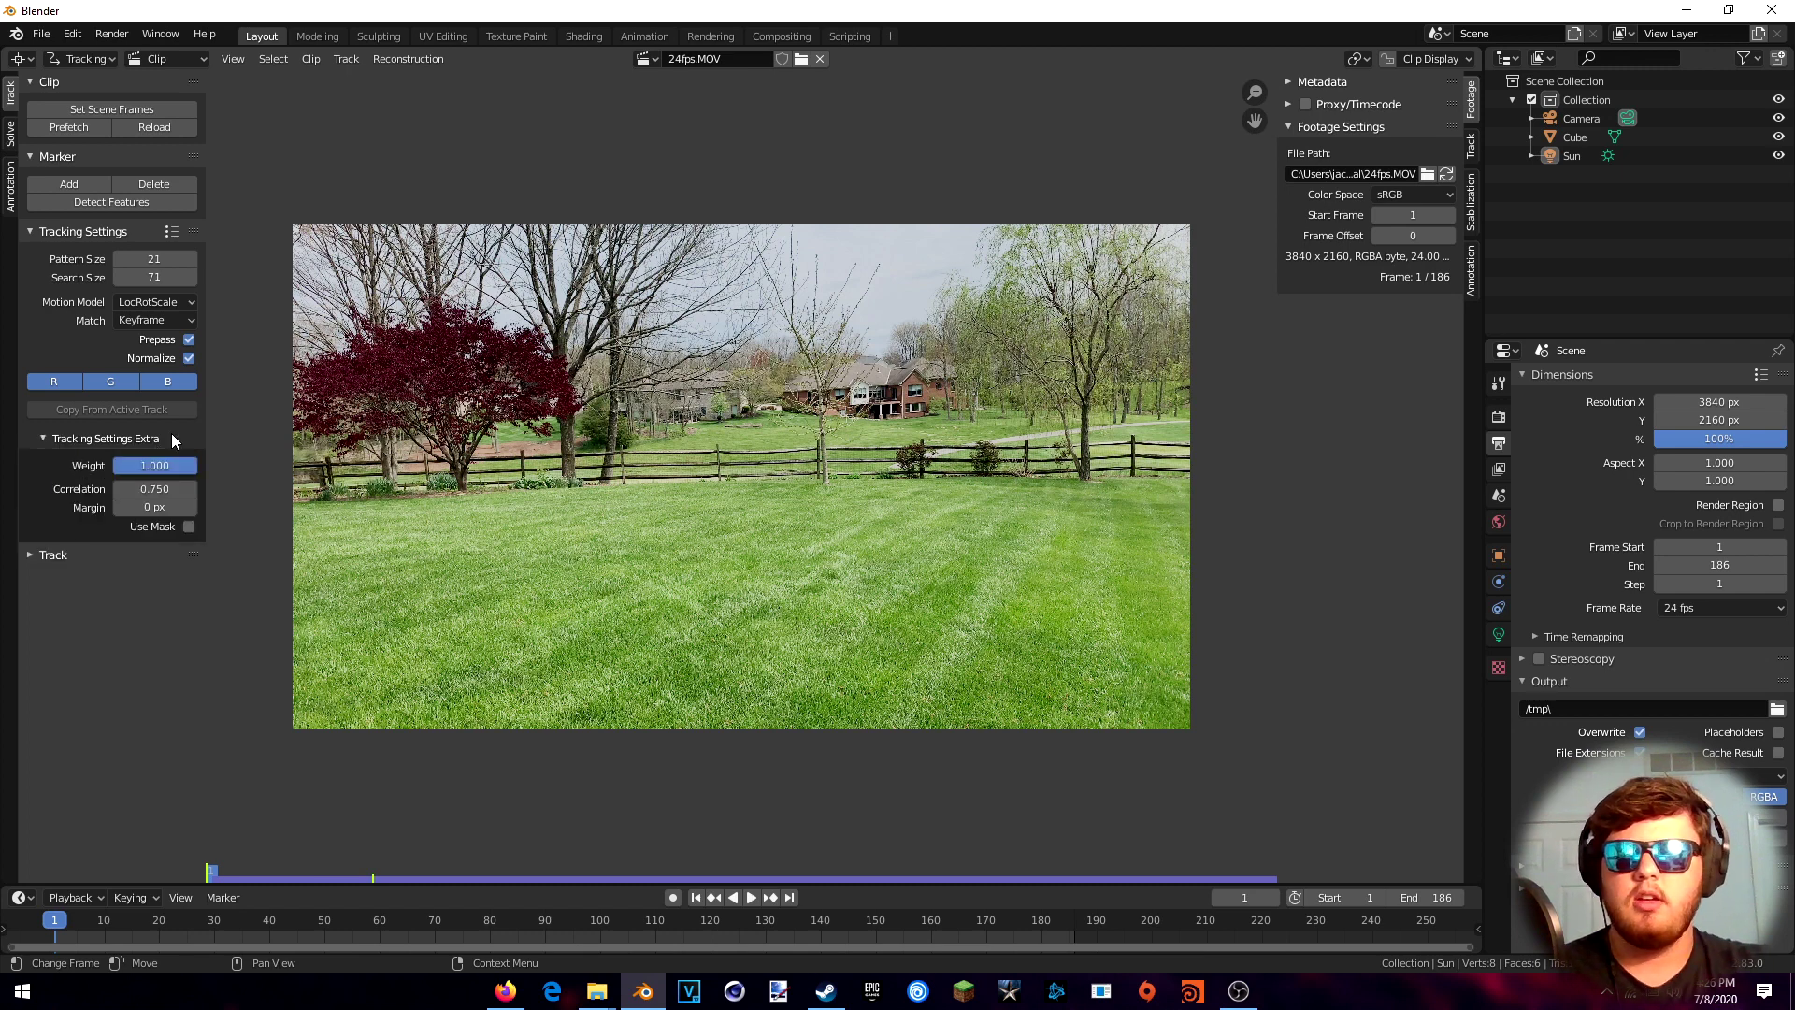
{"action": "left_click", "coordinate": [155, 488]}
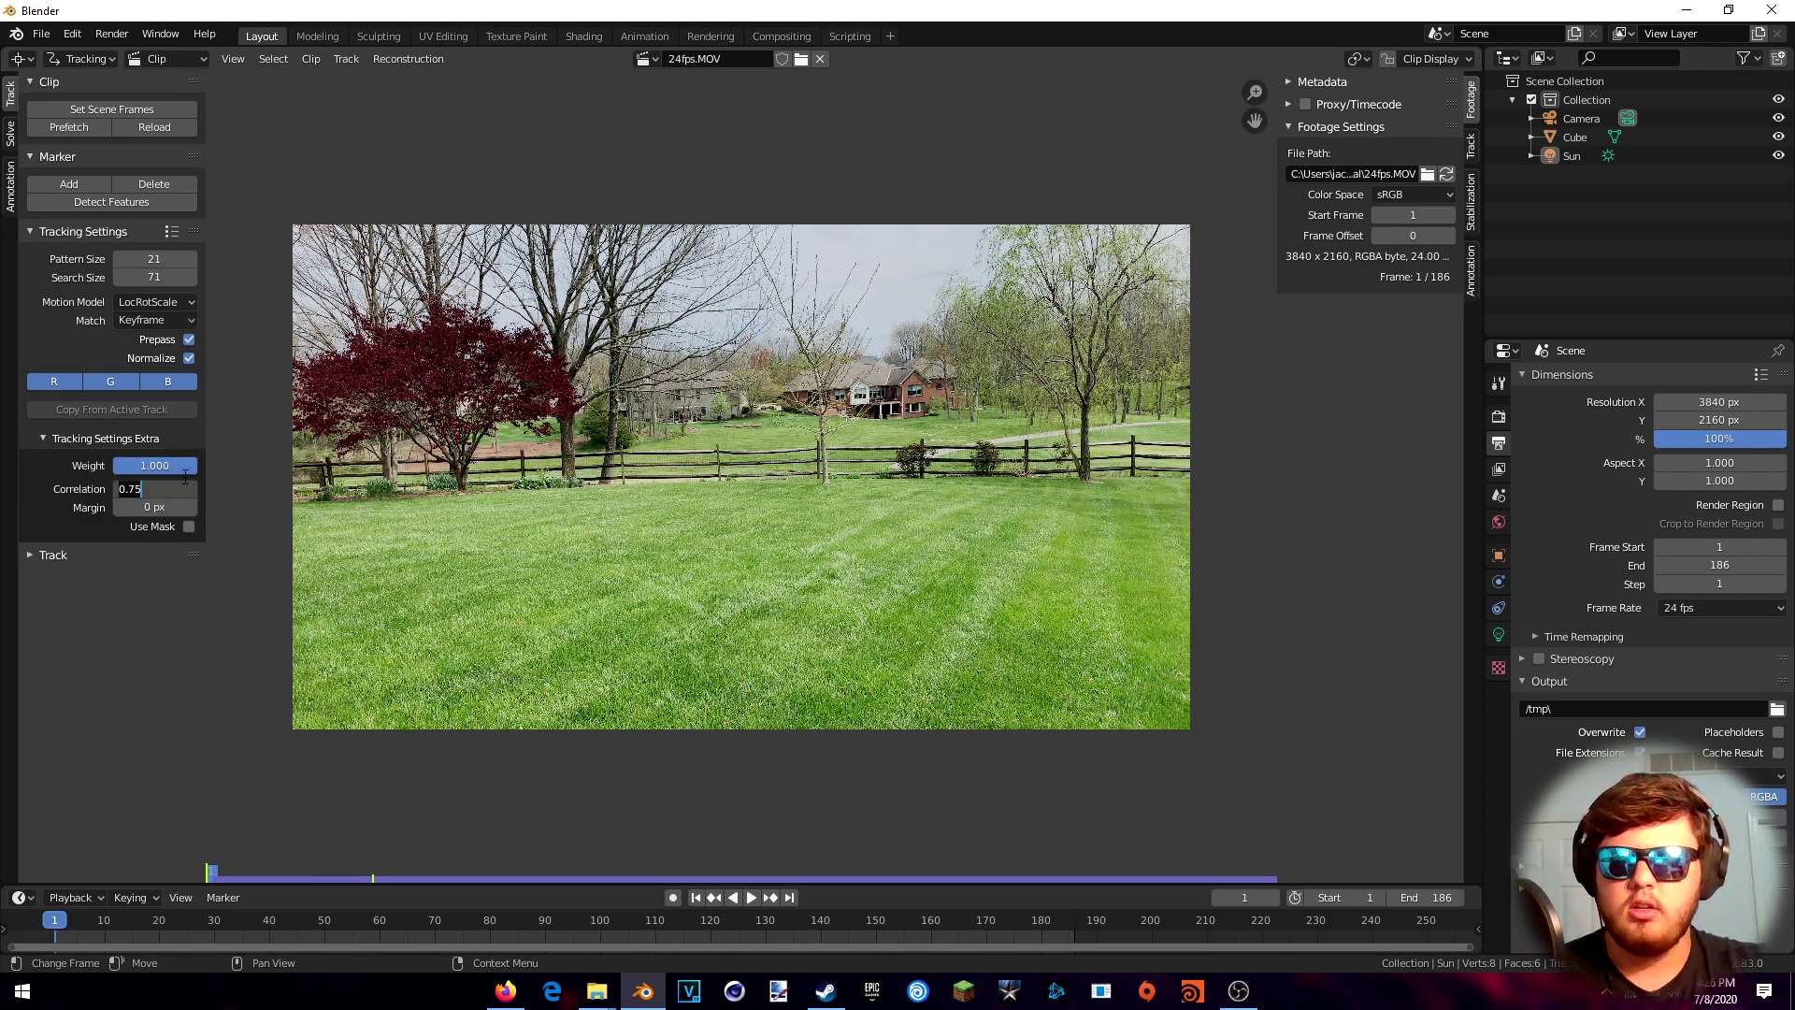
{"action": "type", "text": "0.9"}
{"action": "key", "text": "Return"}
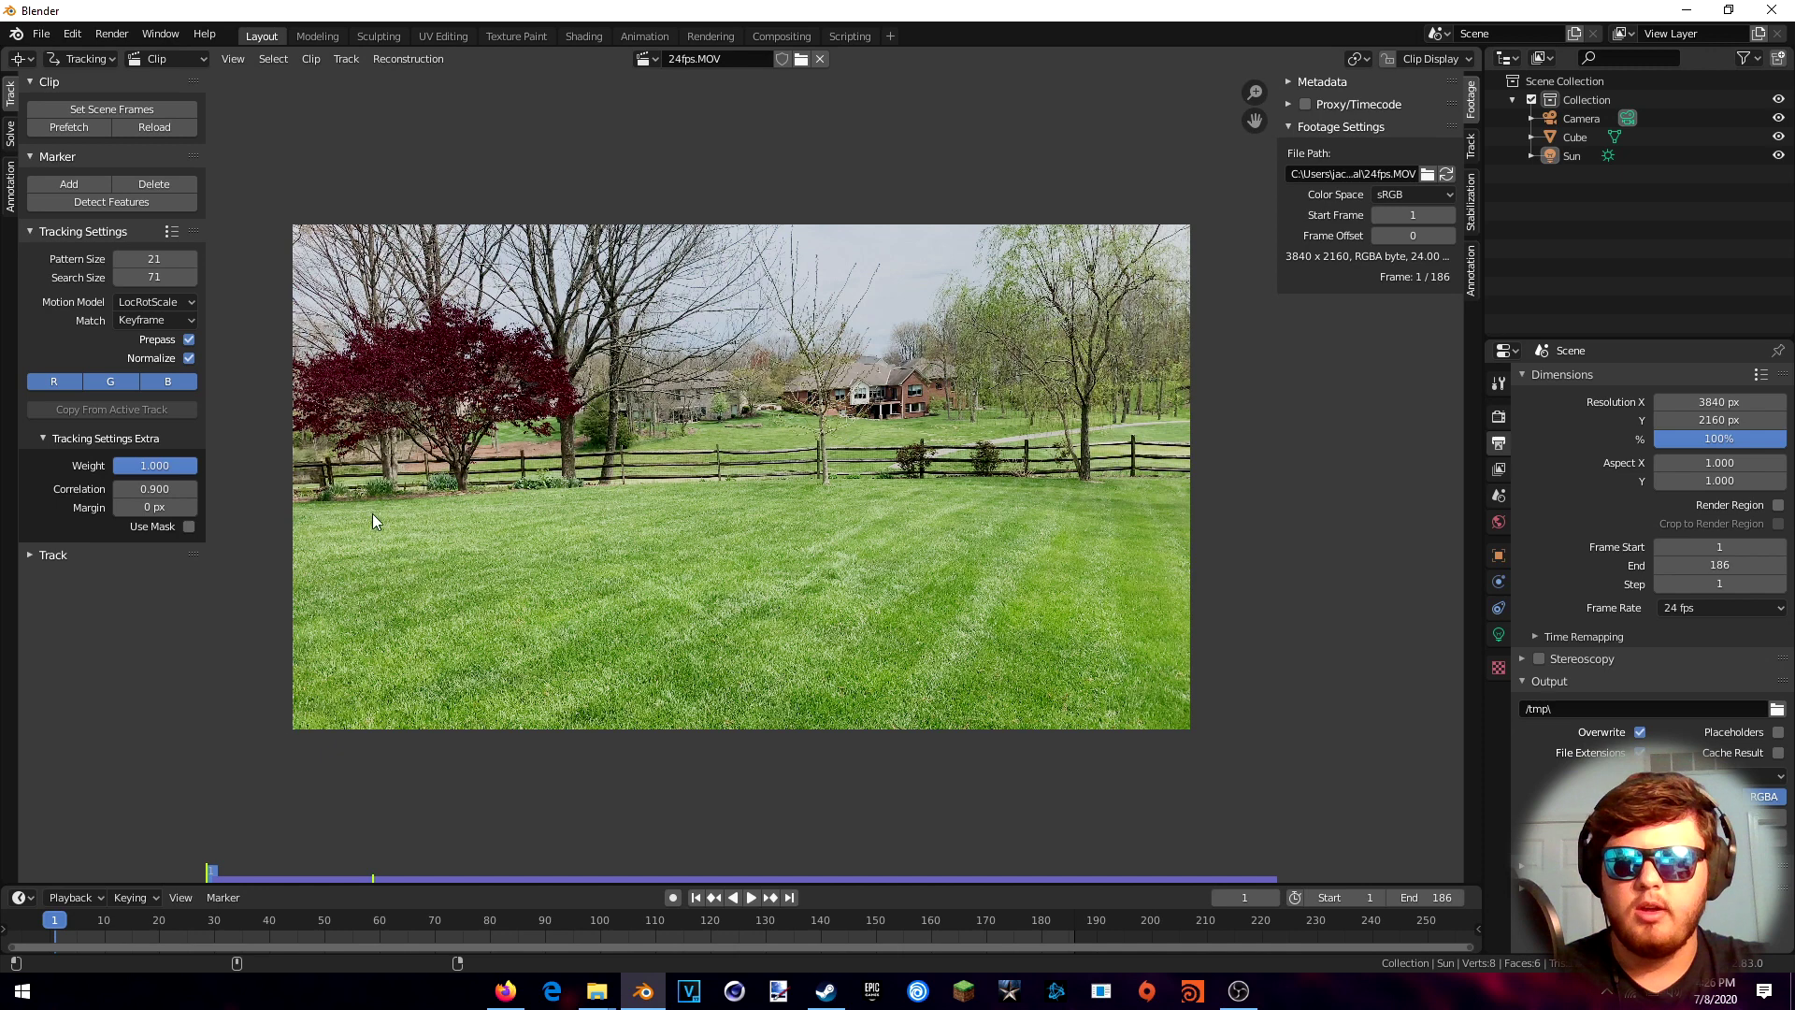
Detect features across the whole frame at frame 1 and show the detection options
{"action": "left_click", "coordinate": [125, 204]}
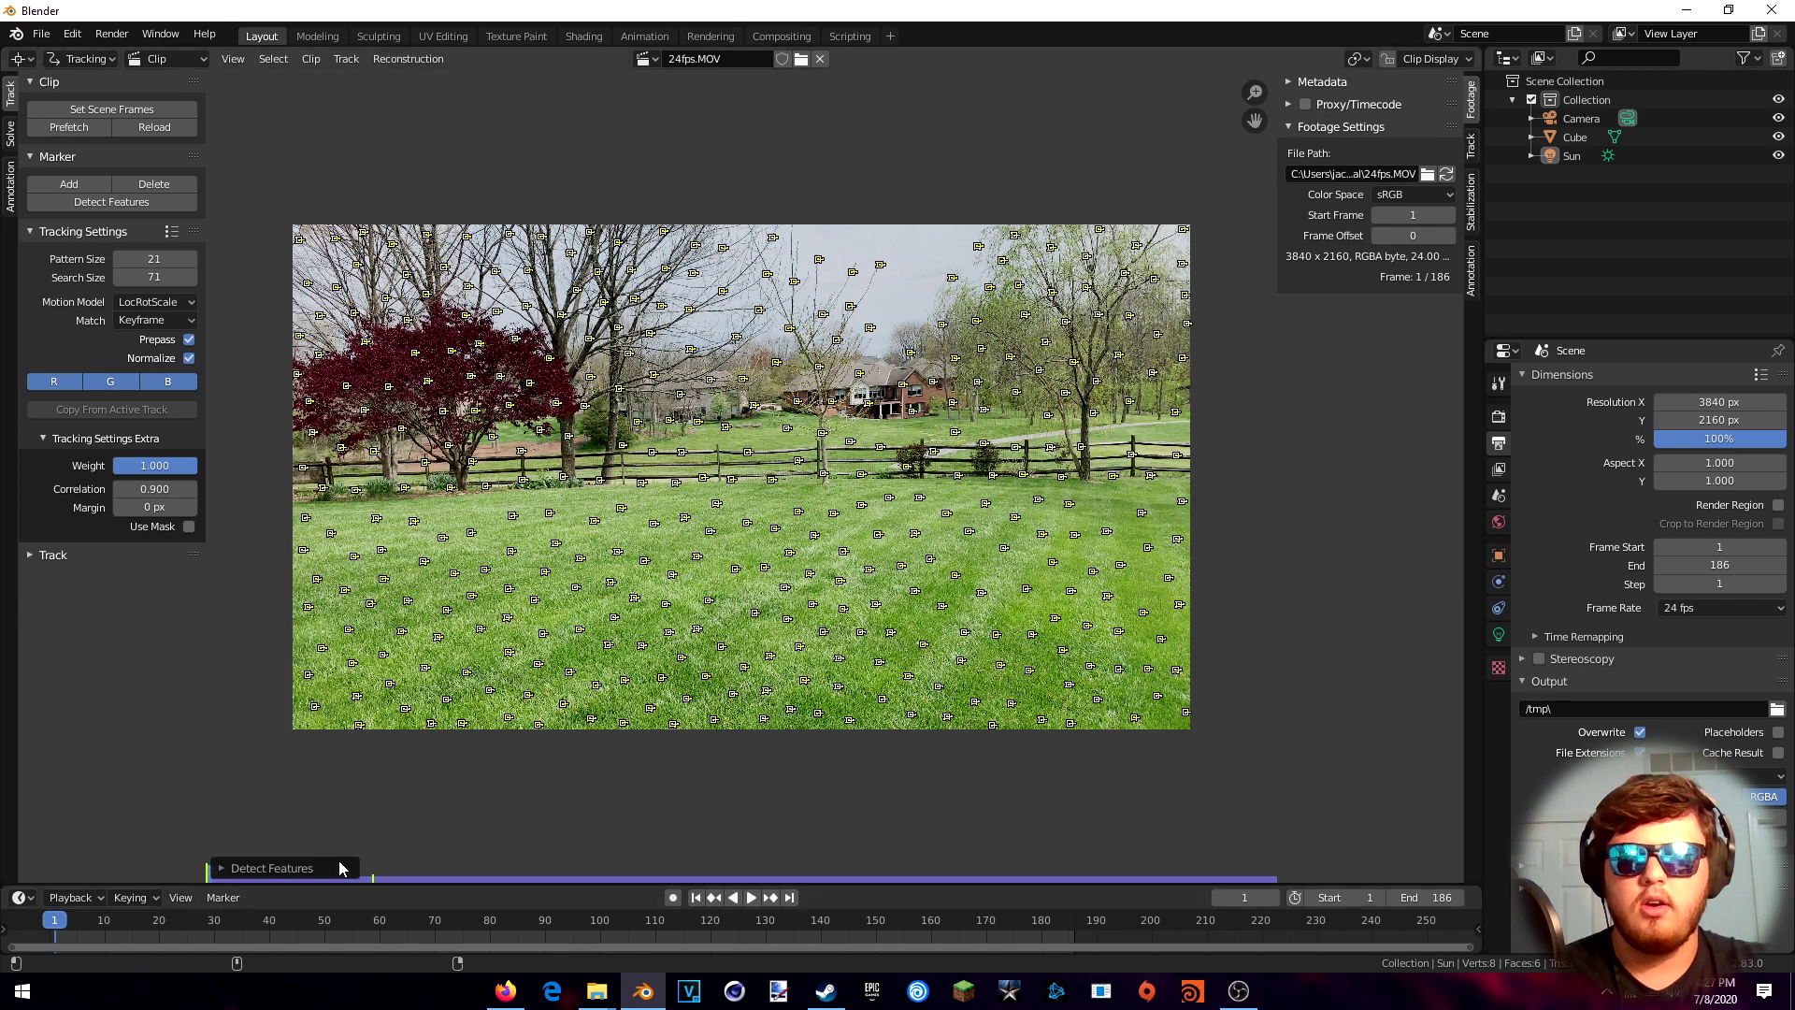
{"action": "left_click", "coordinate": [221, 869]}
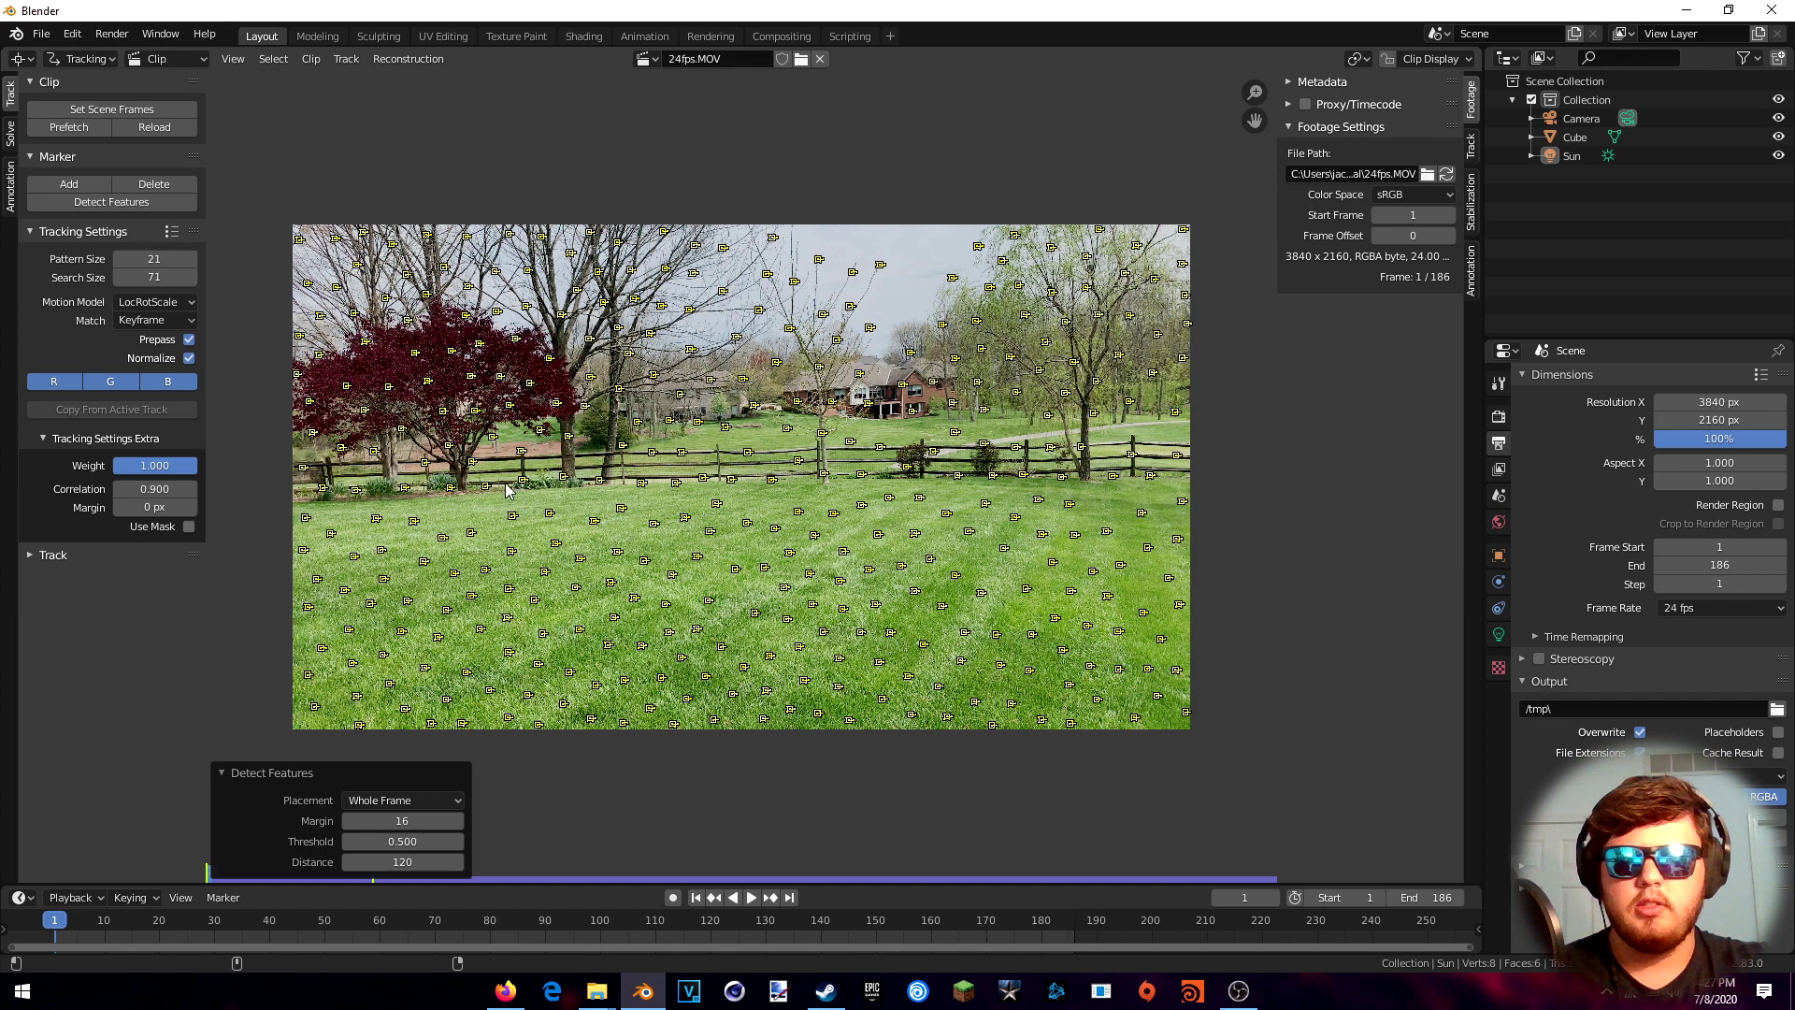
{"action": "left_click", "coordinate": [760, 477]}
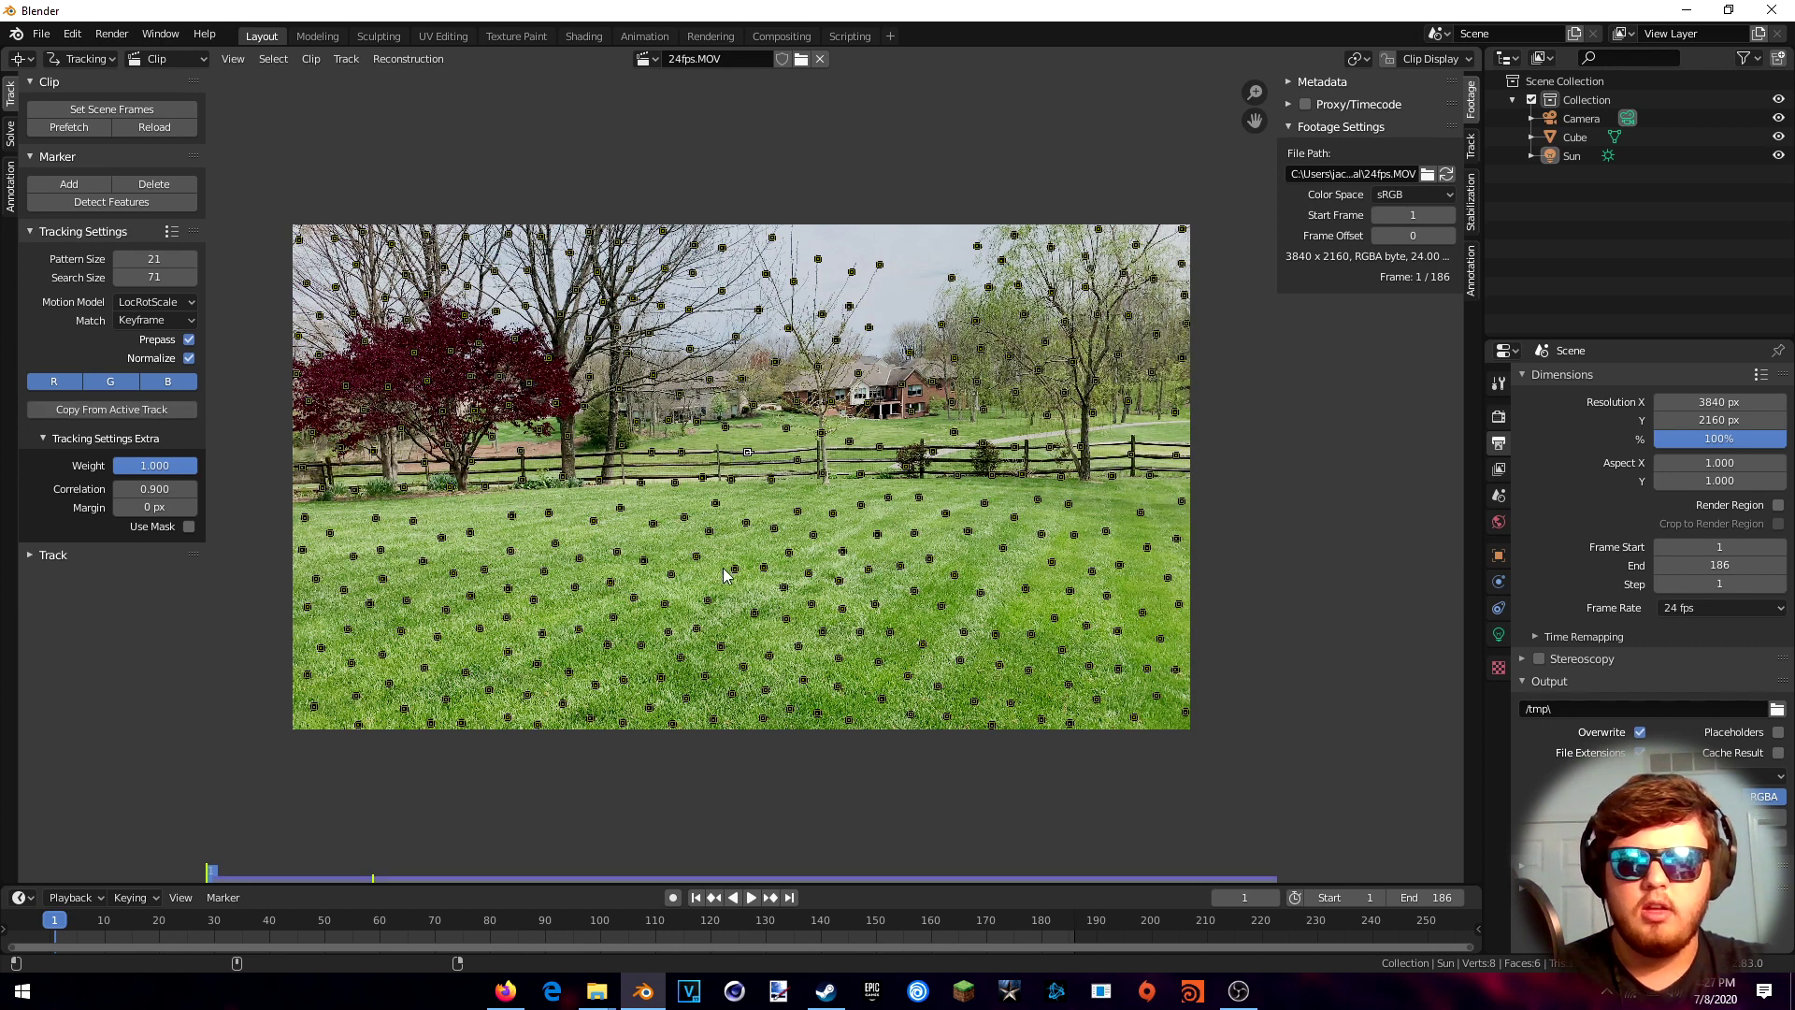
Try detecting the features again and moving the detected markers across the footage, and undo both operations
{"action": "key", "text": "a"}
{"action": "key", "text": "Delete"}
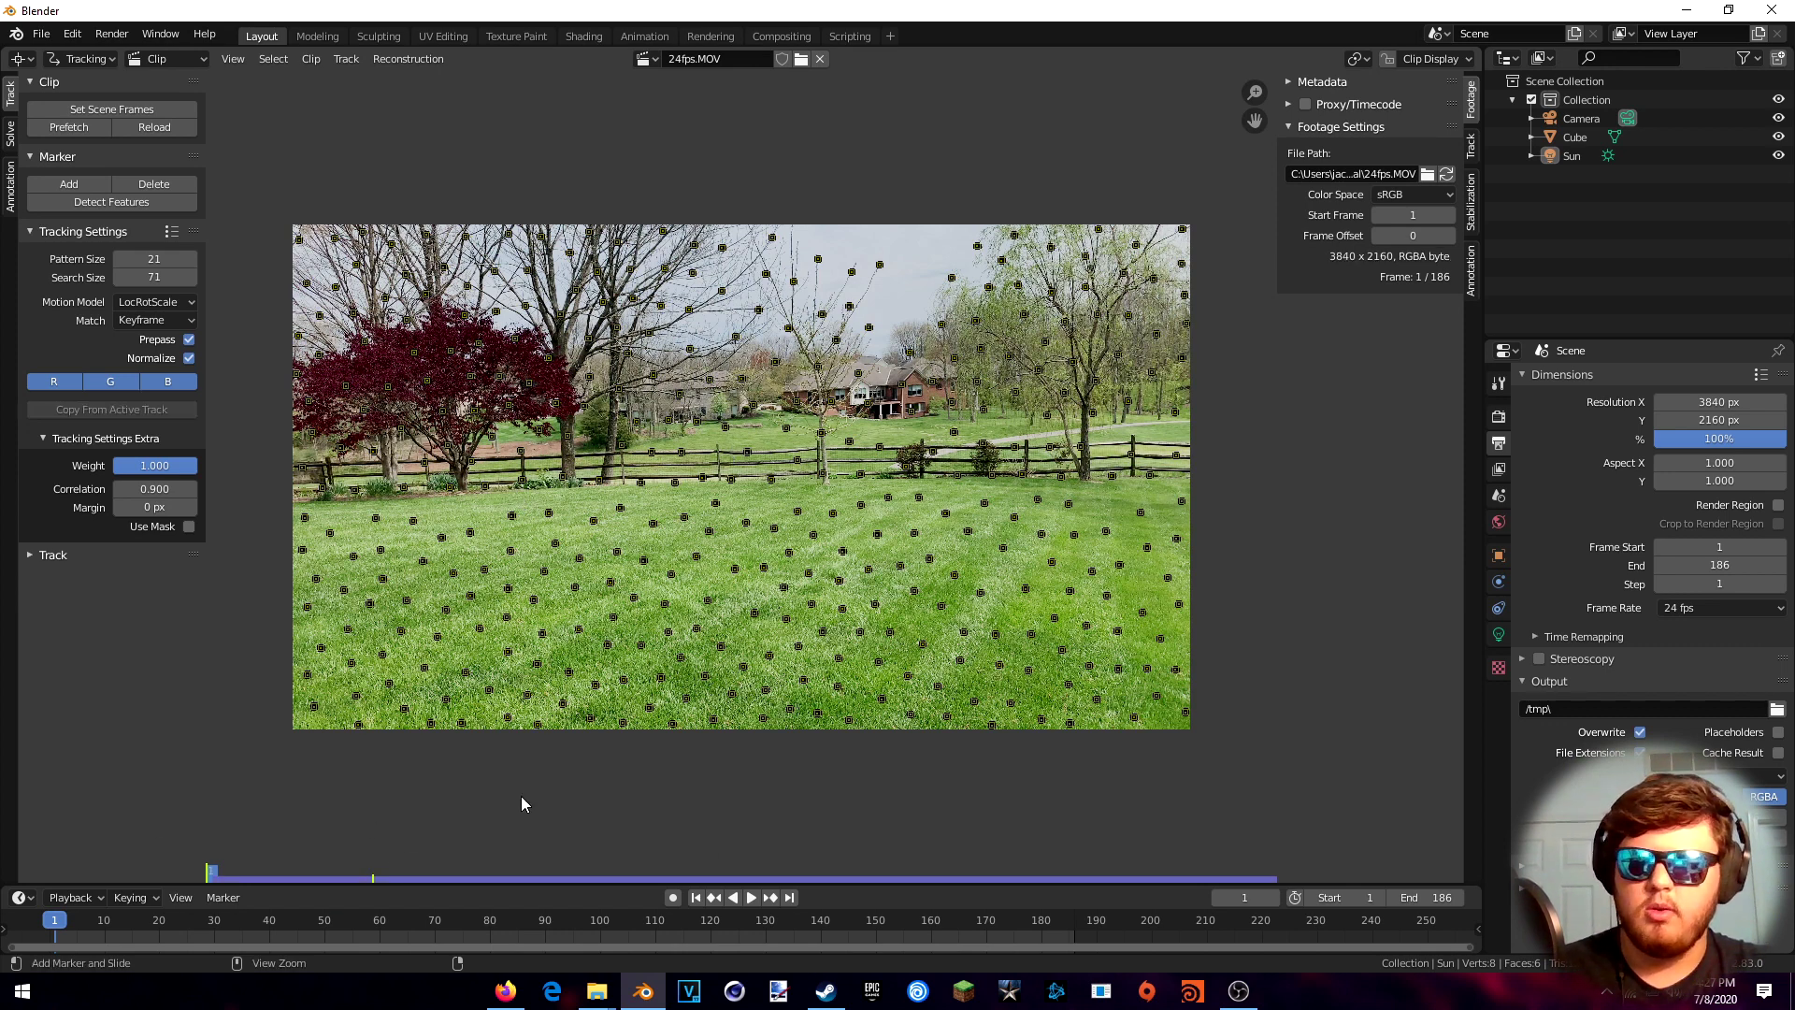
{"action": "left_click", "coordinate": [157, 214]}
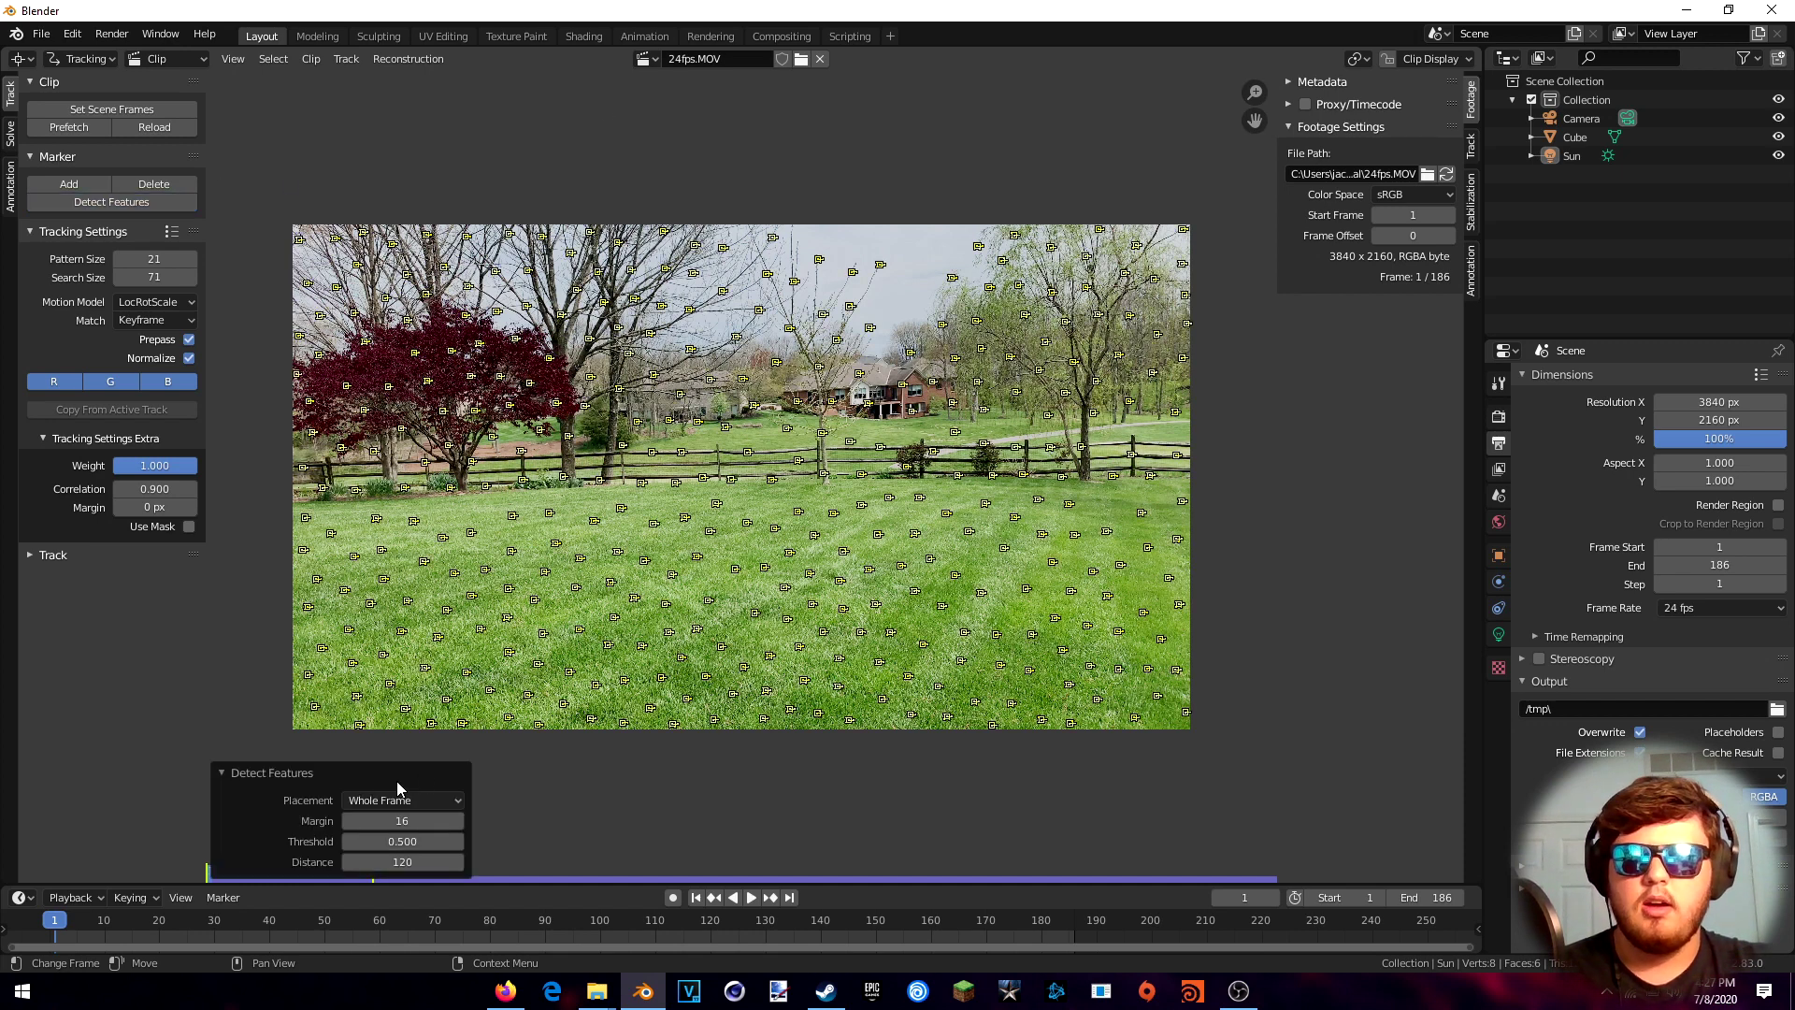
{"action": "key", "text": "g"}
{"action": "left_click", "coordinate": [320, 848]}
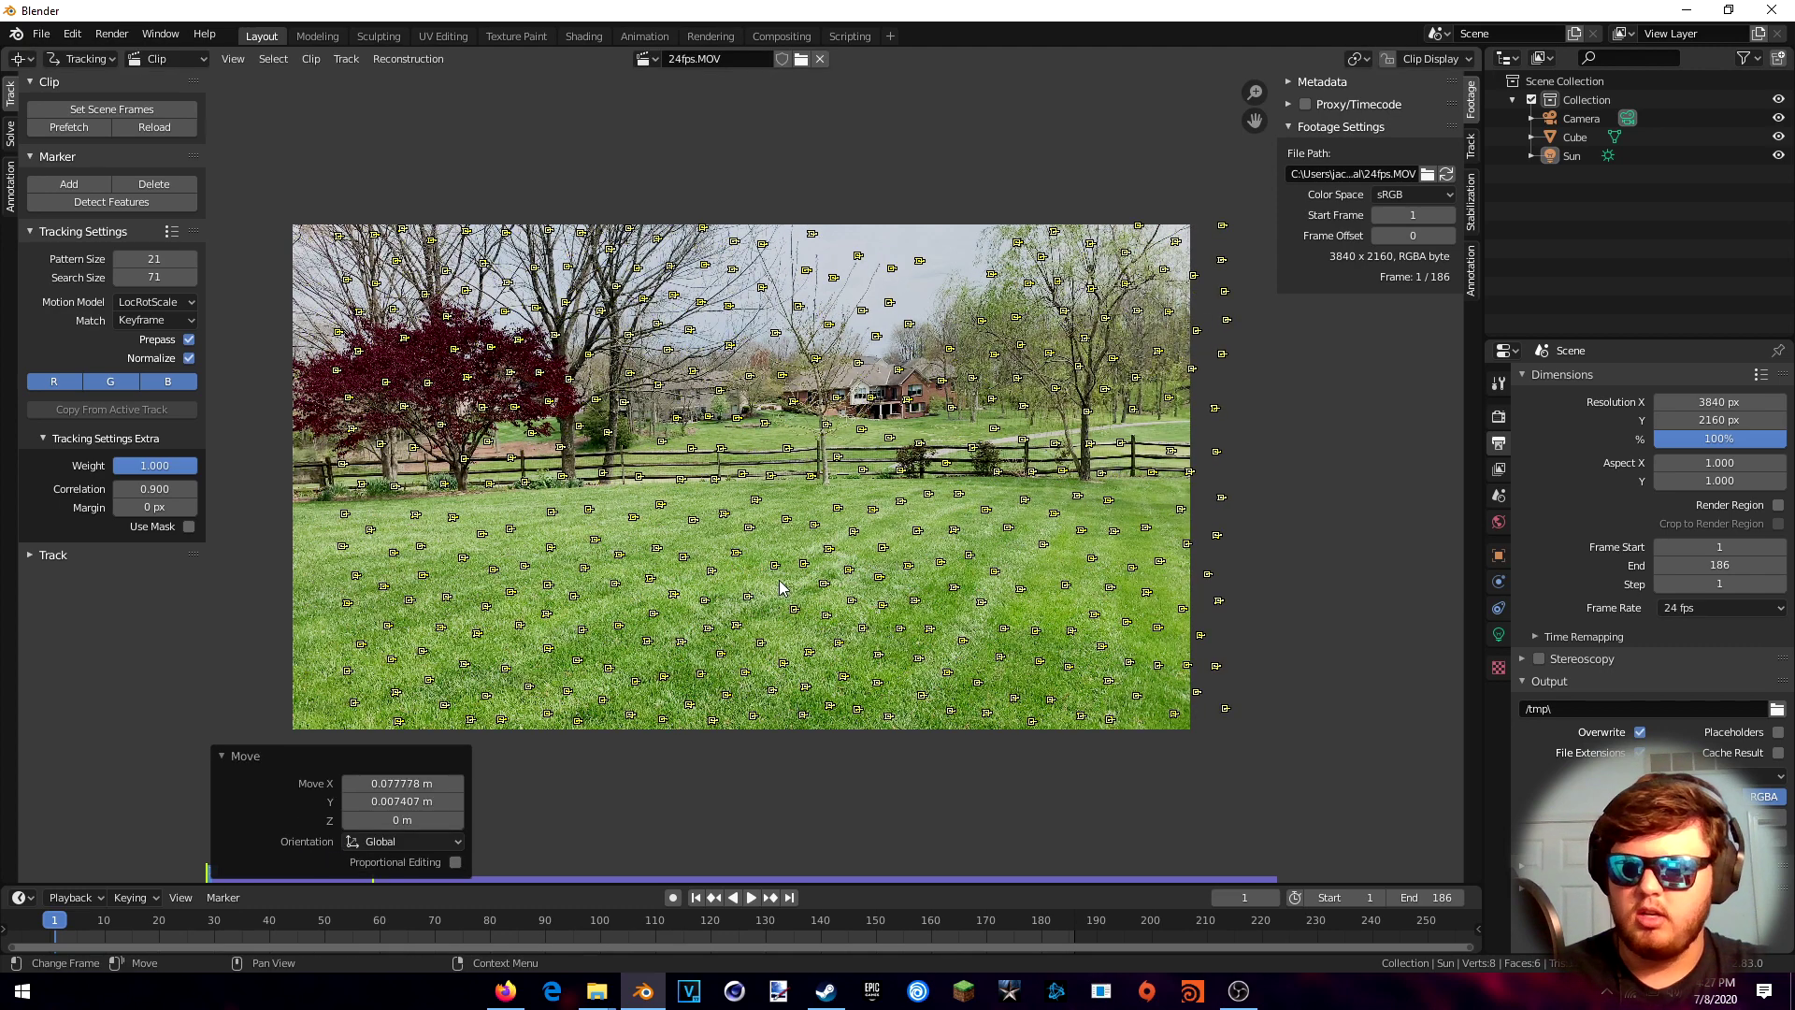
{"action": "key", "text": "ctrl+z"}
{"action": "key", "text": "ctrl+z"}
Detect features across the whole frame at frame 1 with the detection threshold set to 0.01
{"action": "left_click", "coordinate": [161, 203]}
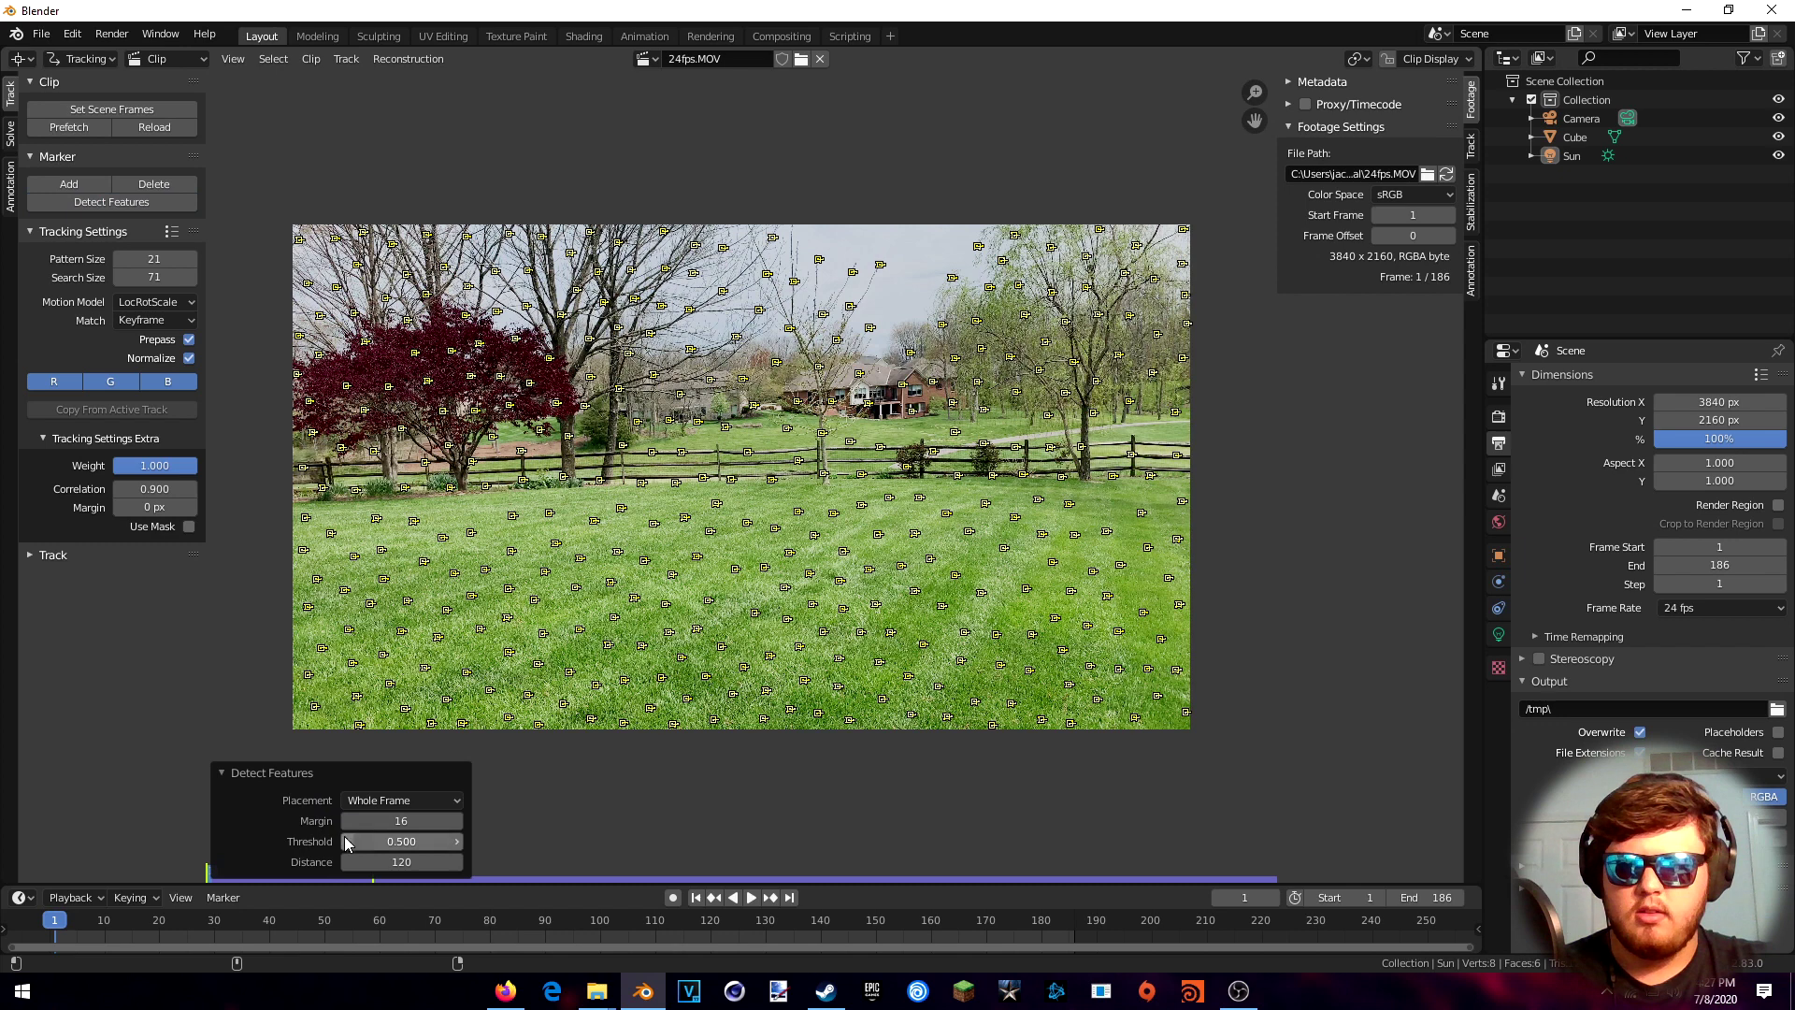
{"action": "left_click", "coordinate": [402, 841]}
{"action": "type", "text": "0.5"}
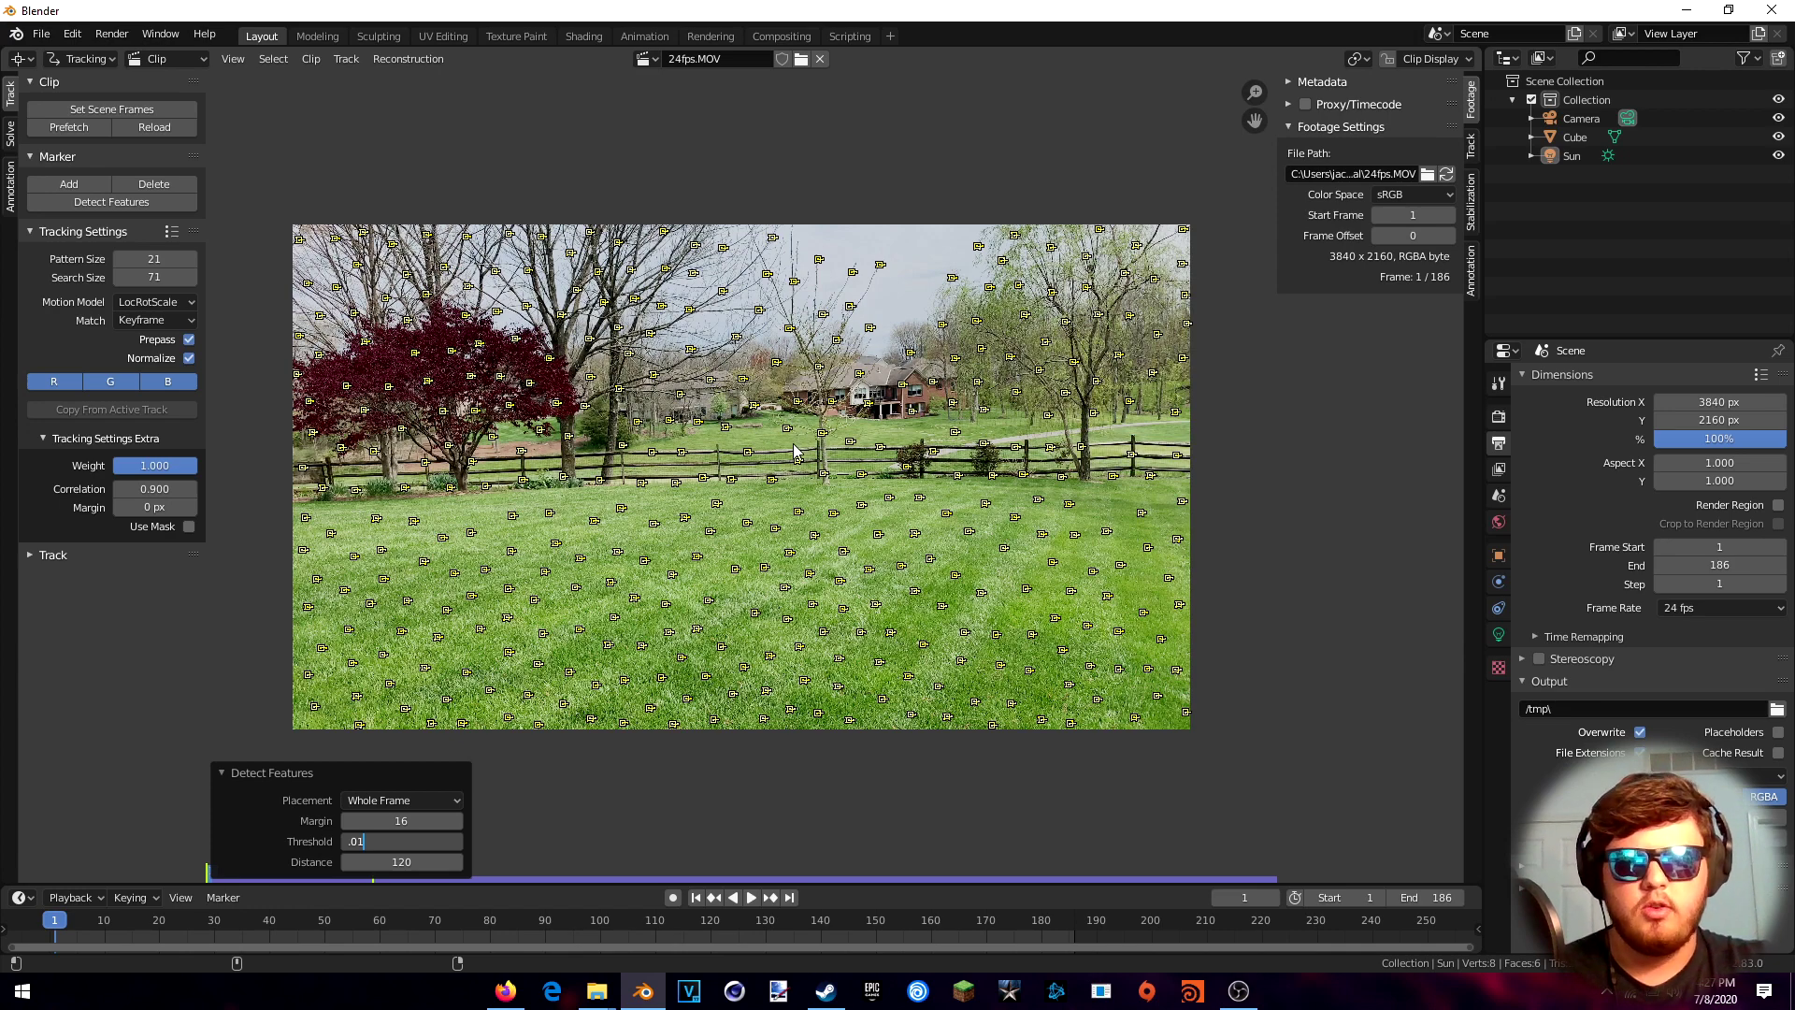
{"action": "key", "text": "Return"}
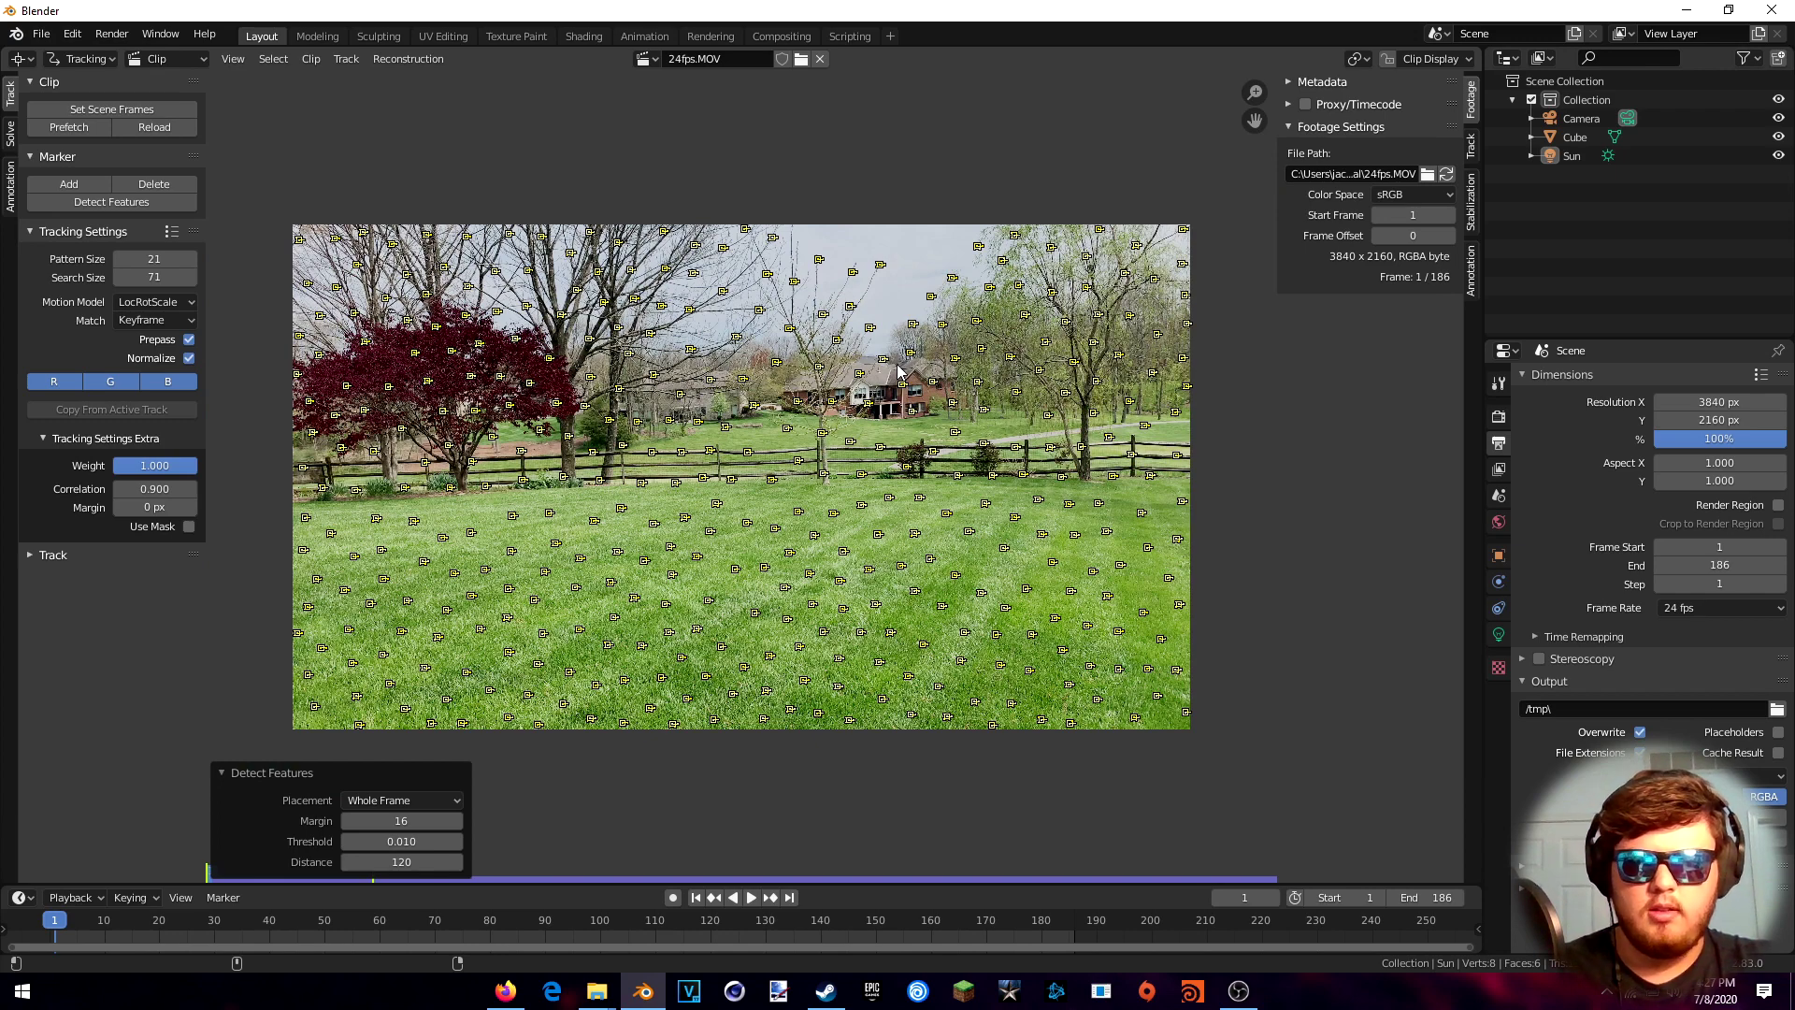
Scale up all detected markers at frame 1 by a factor of about 1.516
{"action": "scroll", "coordinate": [870, 397], "scroll_direction": "up", "scroll_amount": 3}
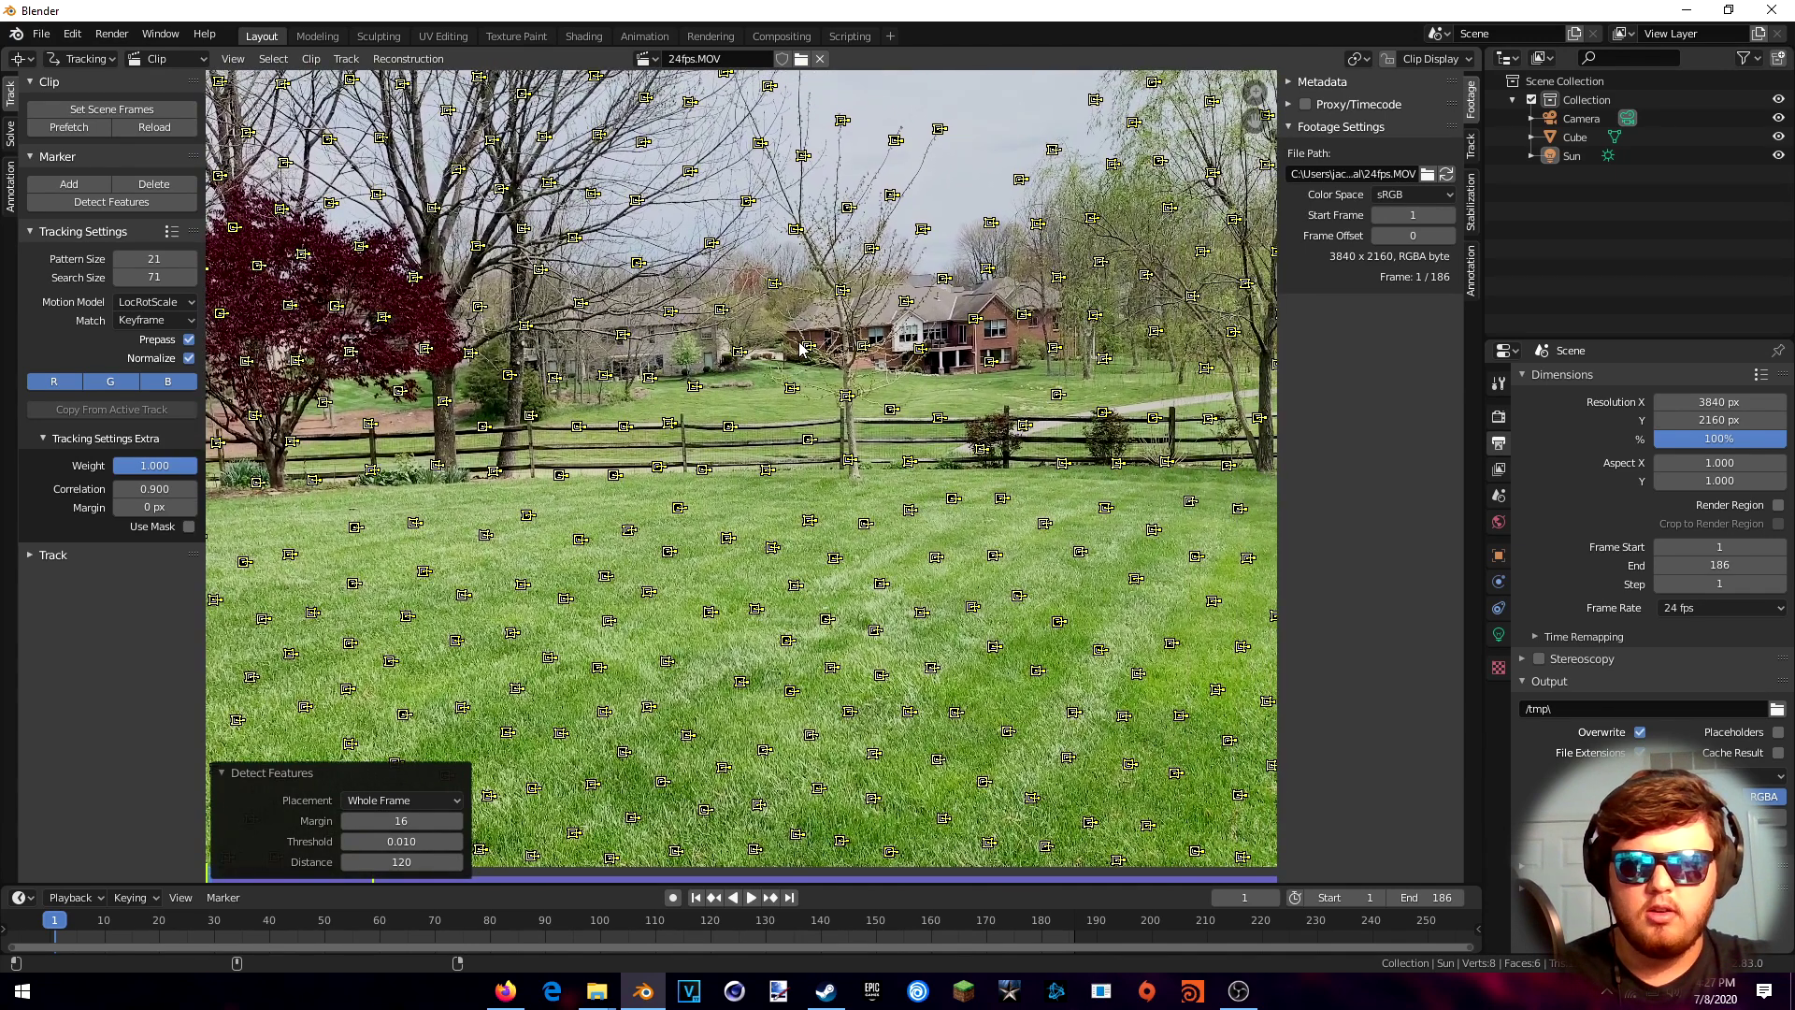
{"action": "key", "text": "a"}
{"action": "key", "text": "s"}
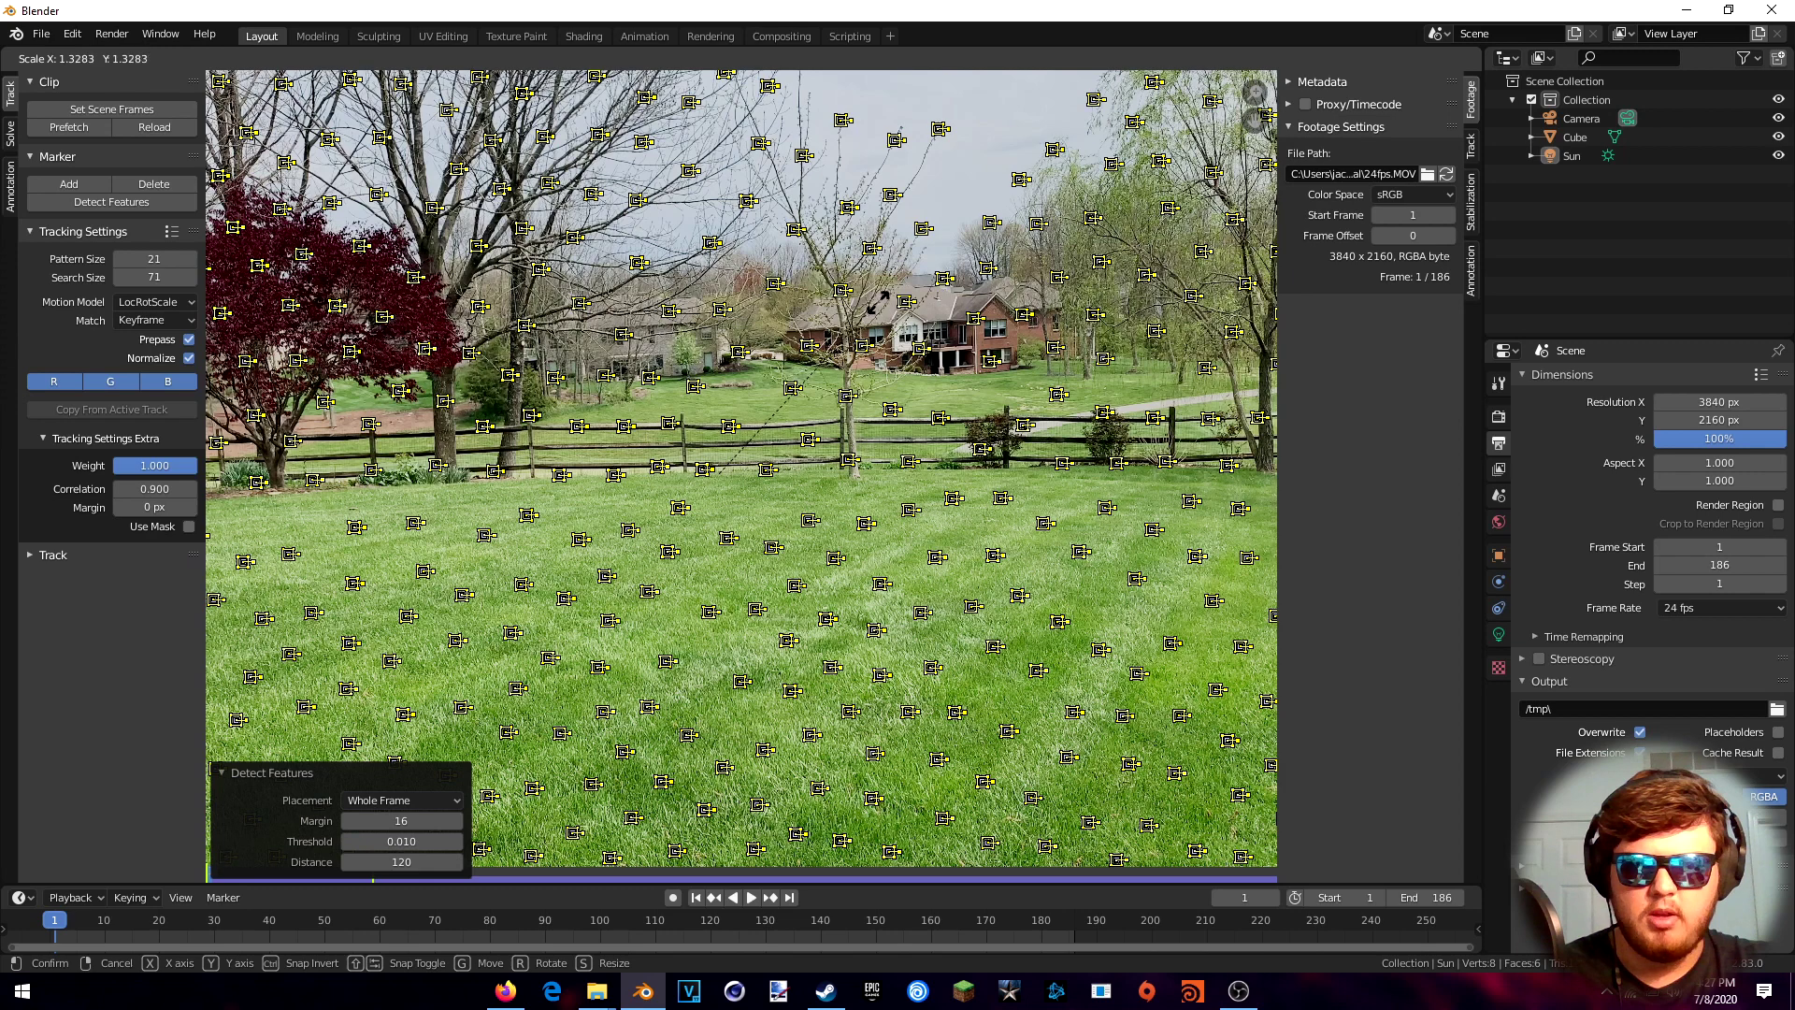
{"action": "left_click", "coordinate": [888, 298]}
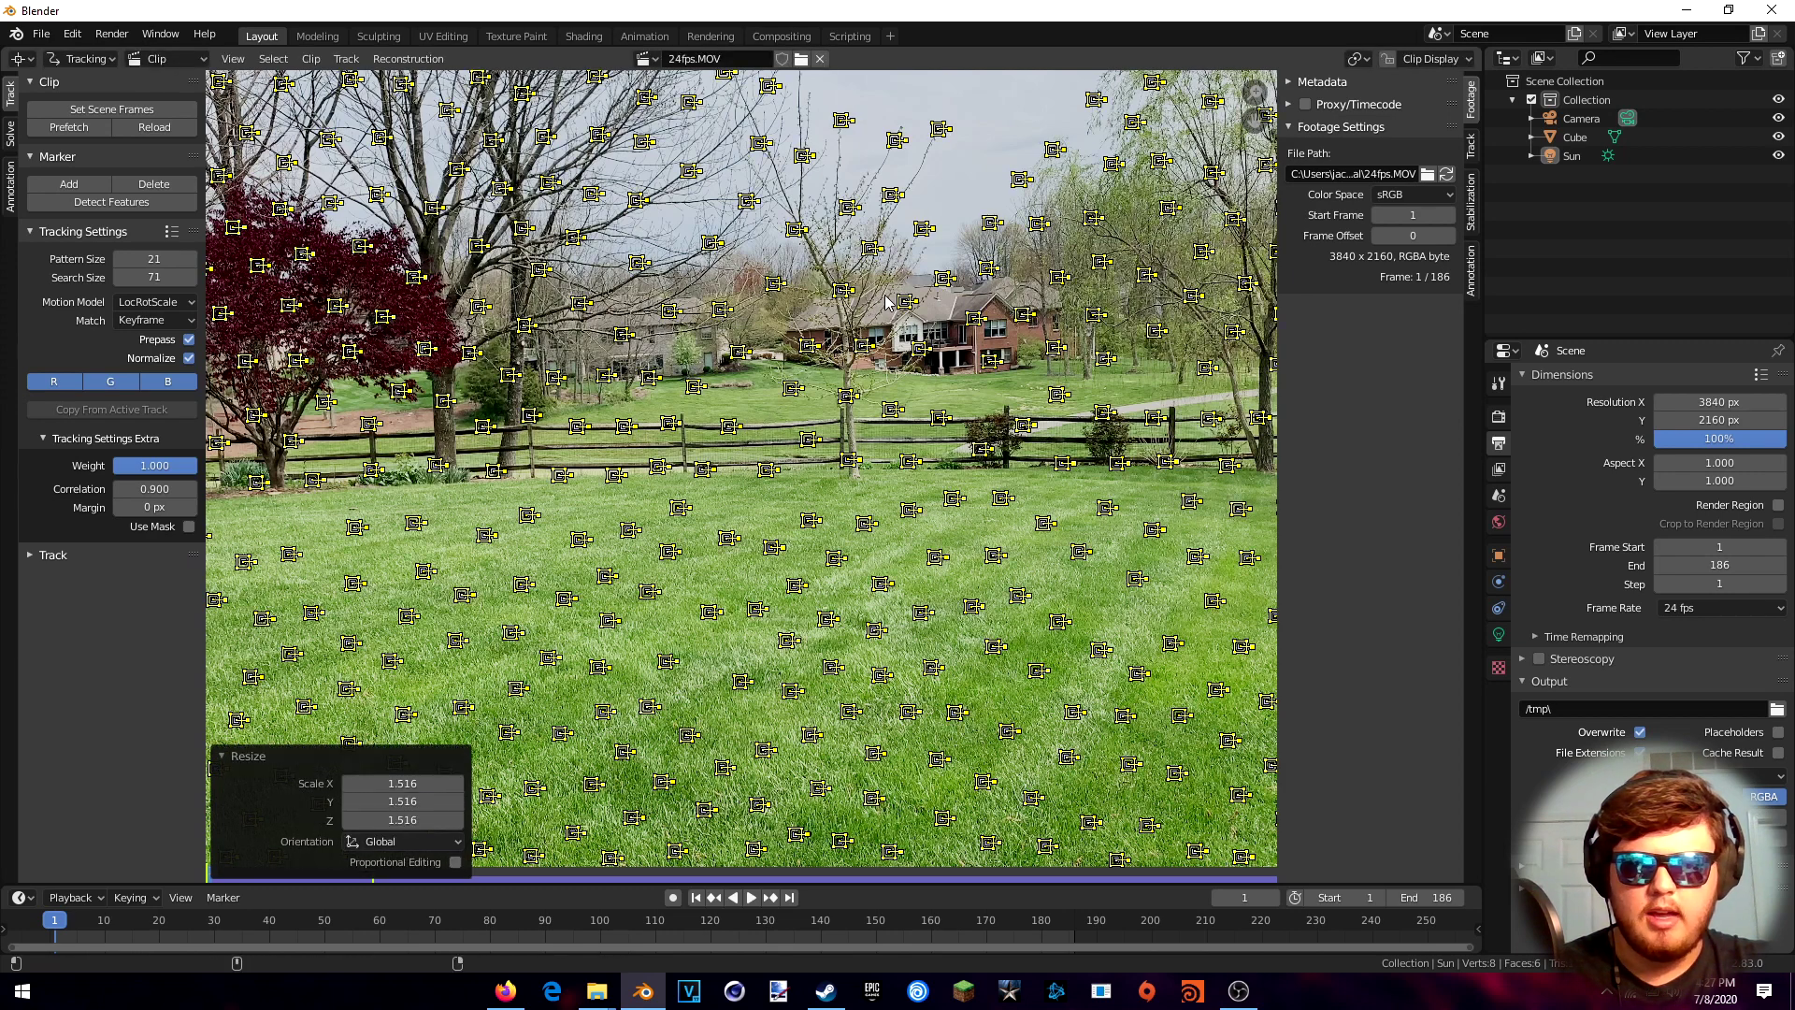
{"action": "key", "text": "Home"}
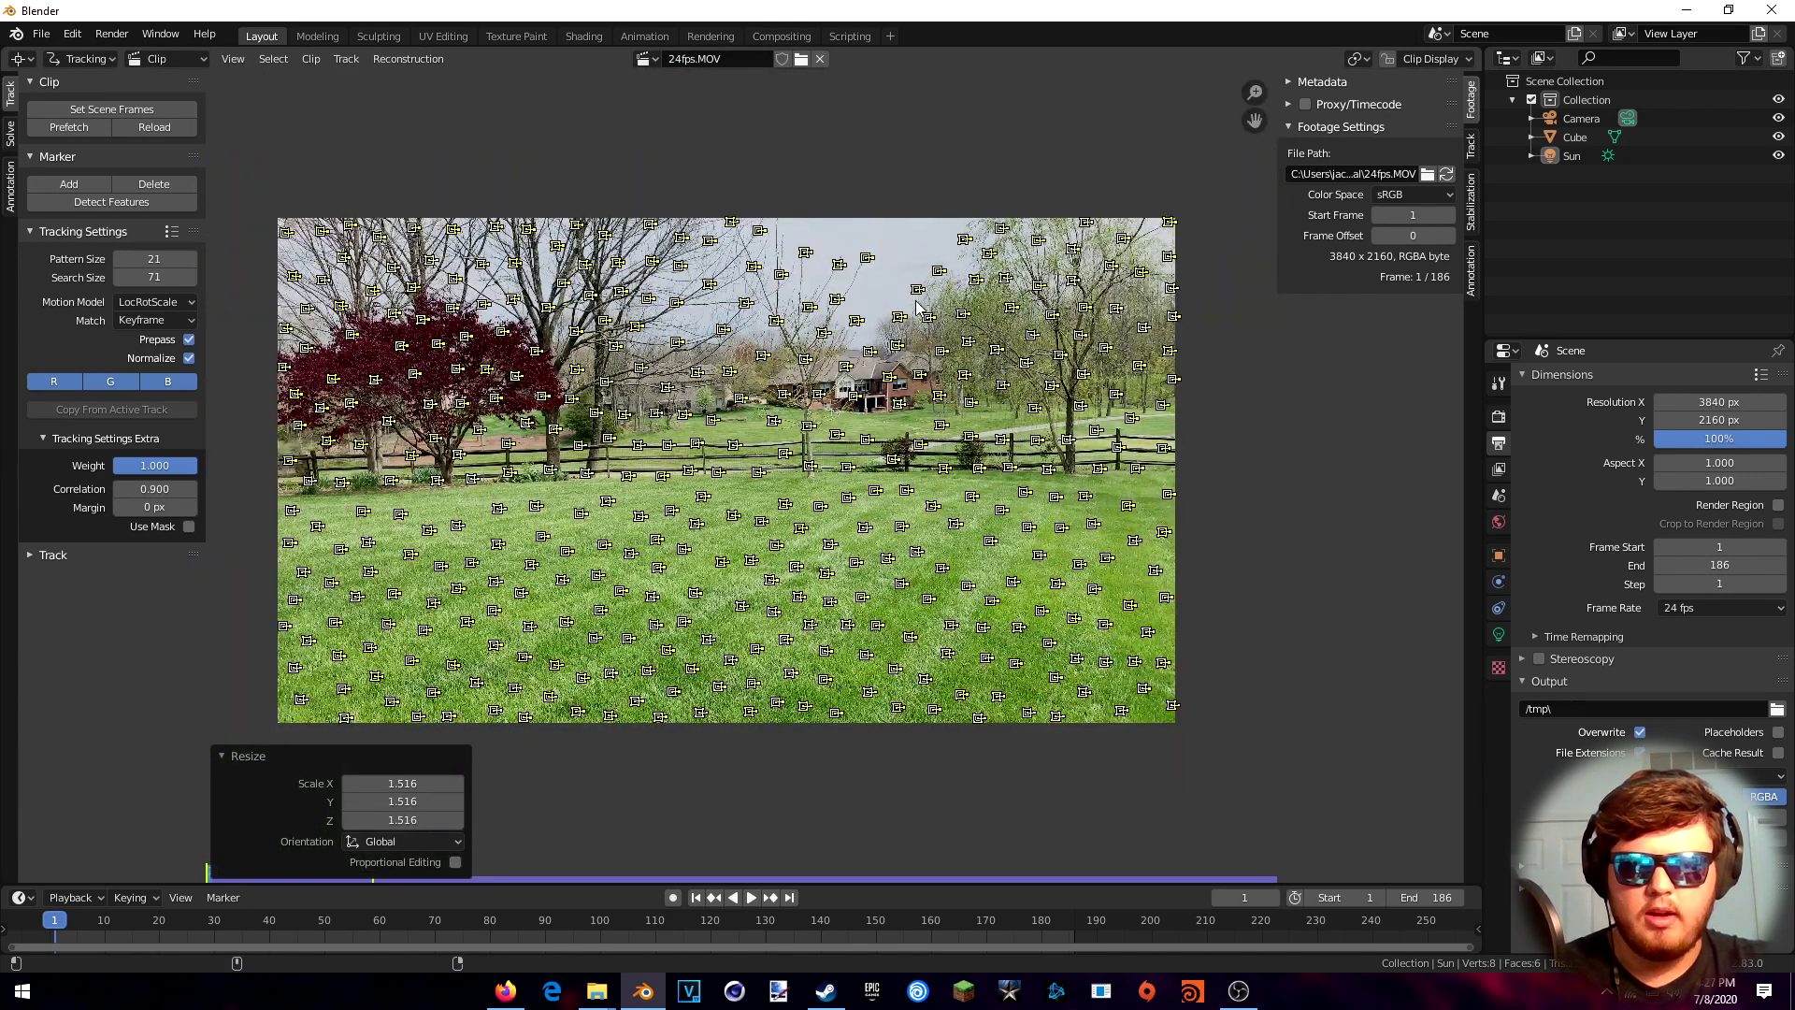
{"action": "middle_click_drag", "start_coordinate": [862, 304], "coordinate": [905, 329]}
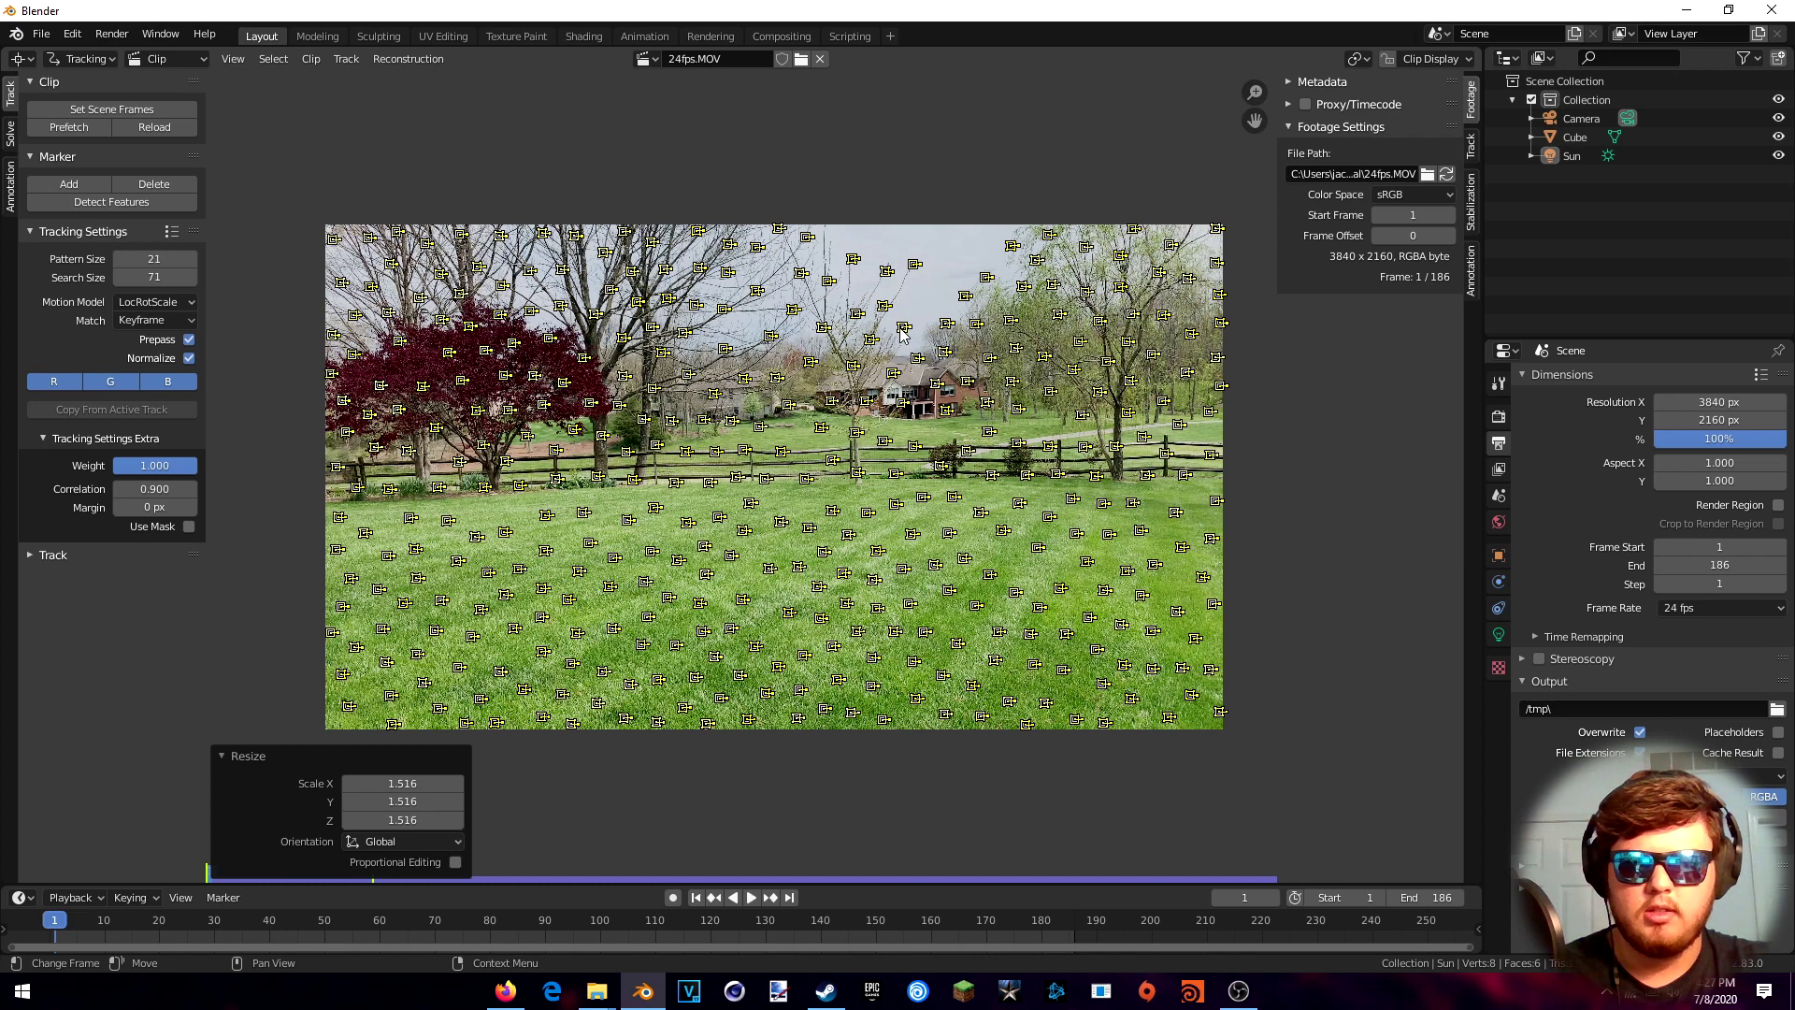
{"action": "scroll", "coordinate": [902, 334], "scroll_direction": "down", "scroll_amount": 2}
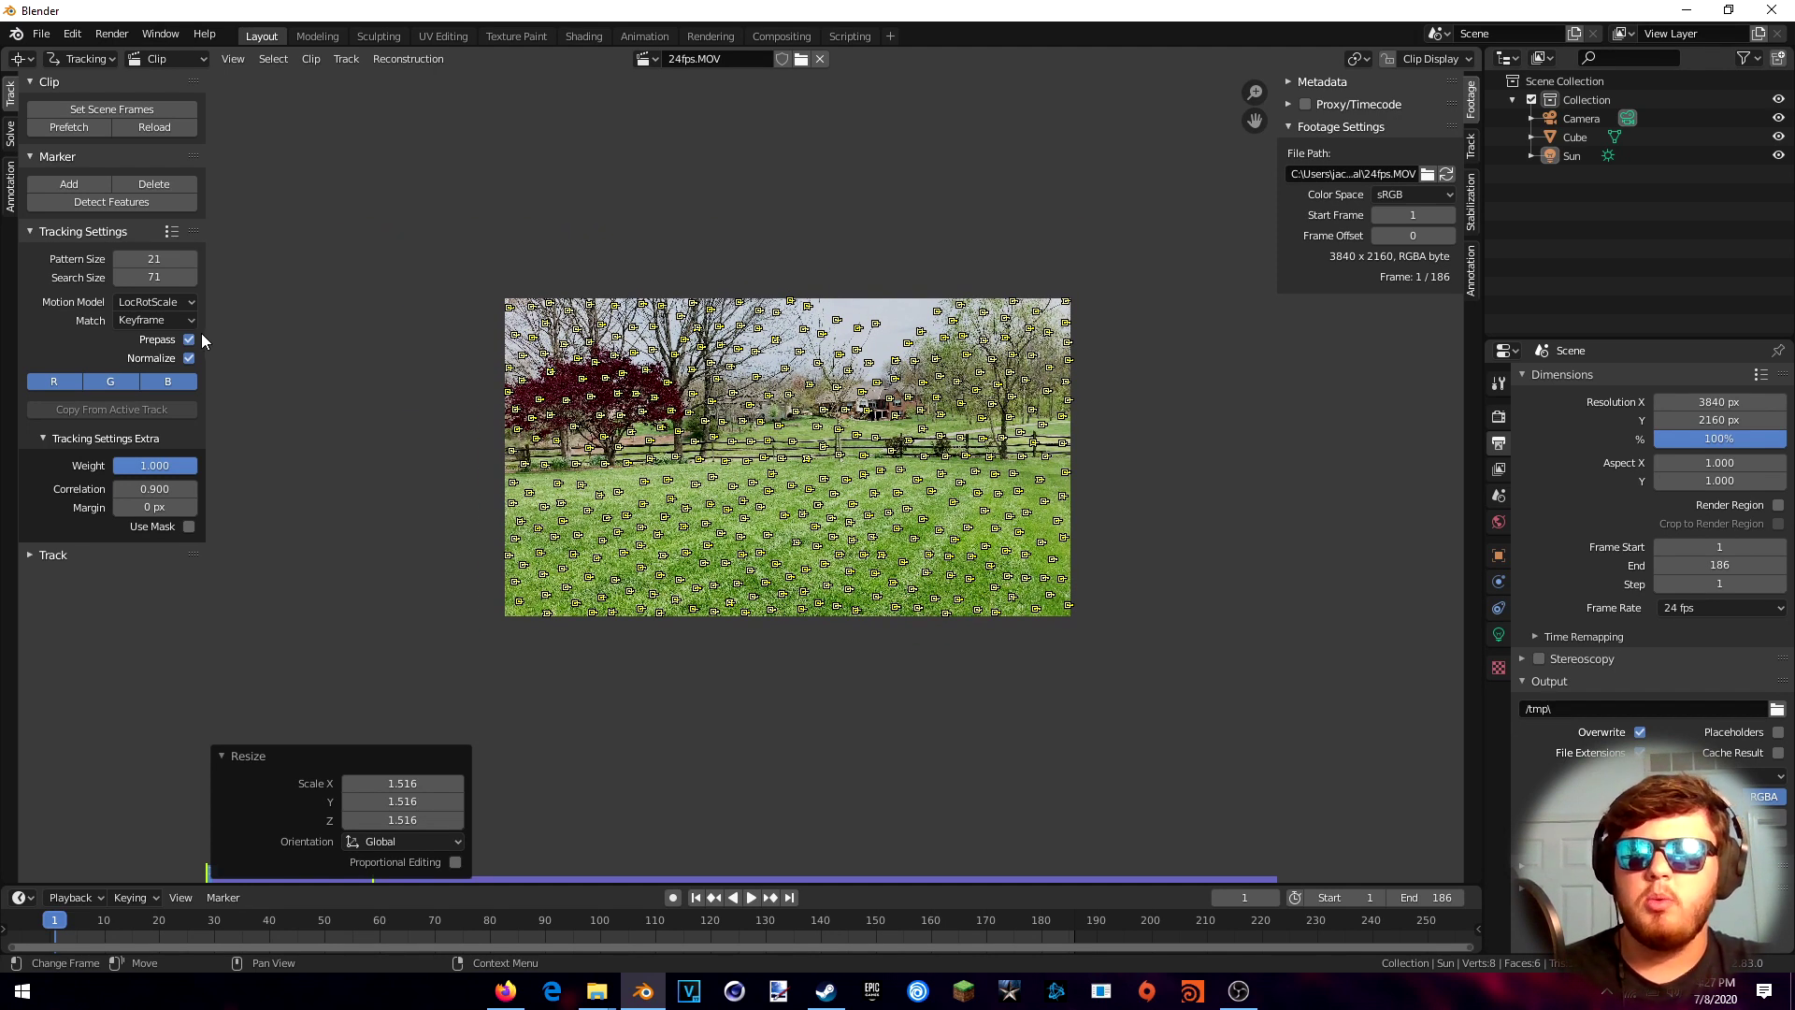
Expand the marker tracking options and track all selected markers forward from frame 1 to frame 186
{"action": "left_click", "coordinate": [31, 555]}
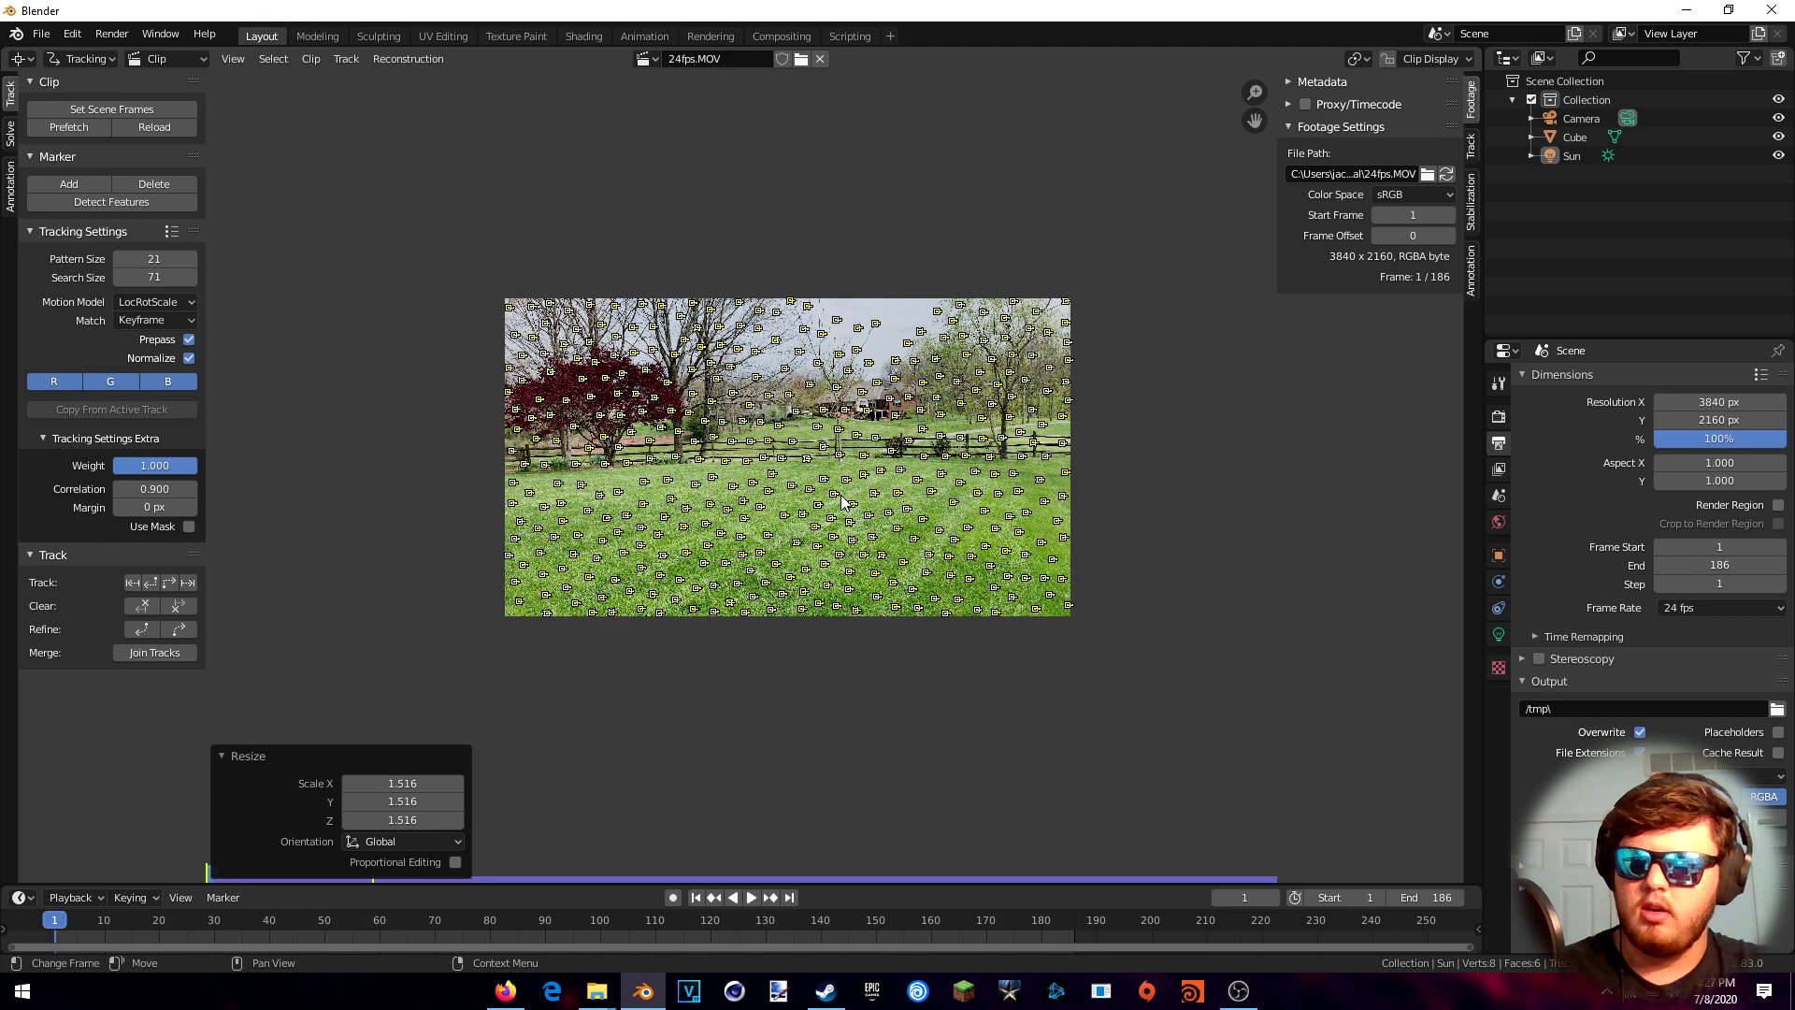
{"action": "key", "text": "ctrl+t"}
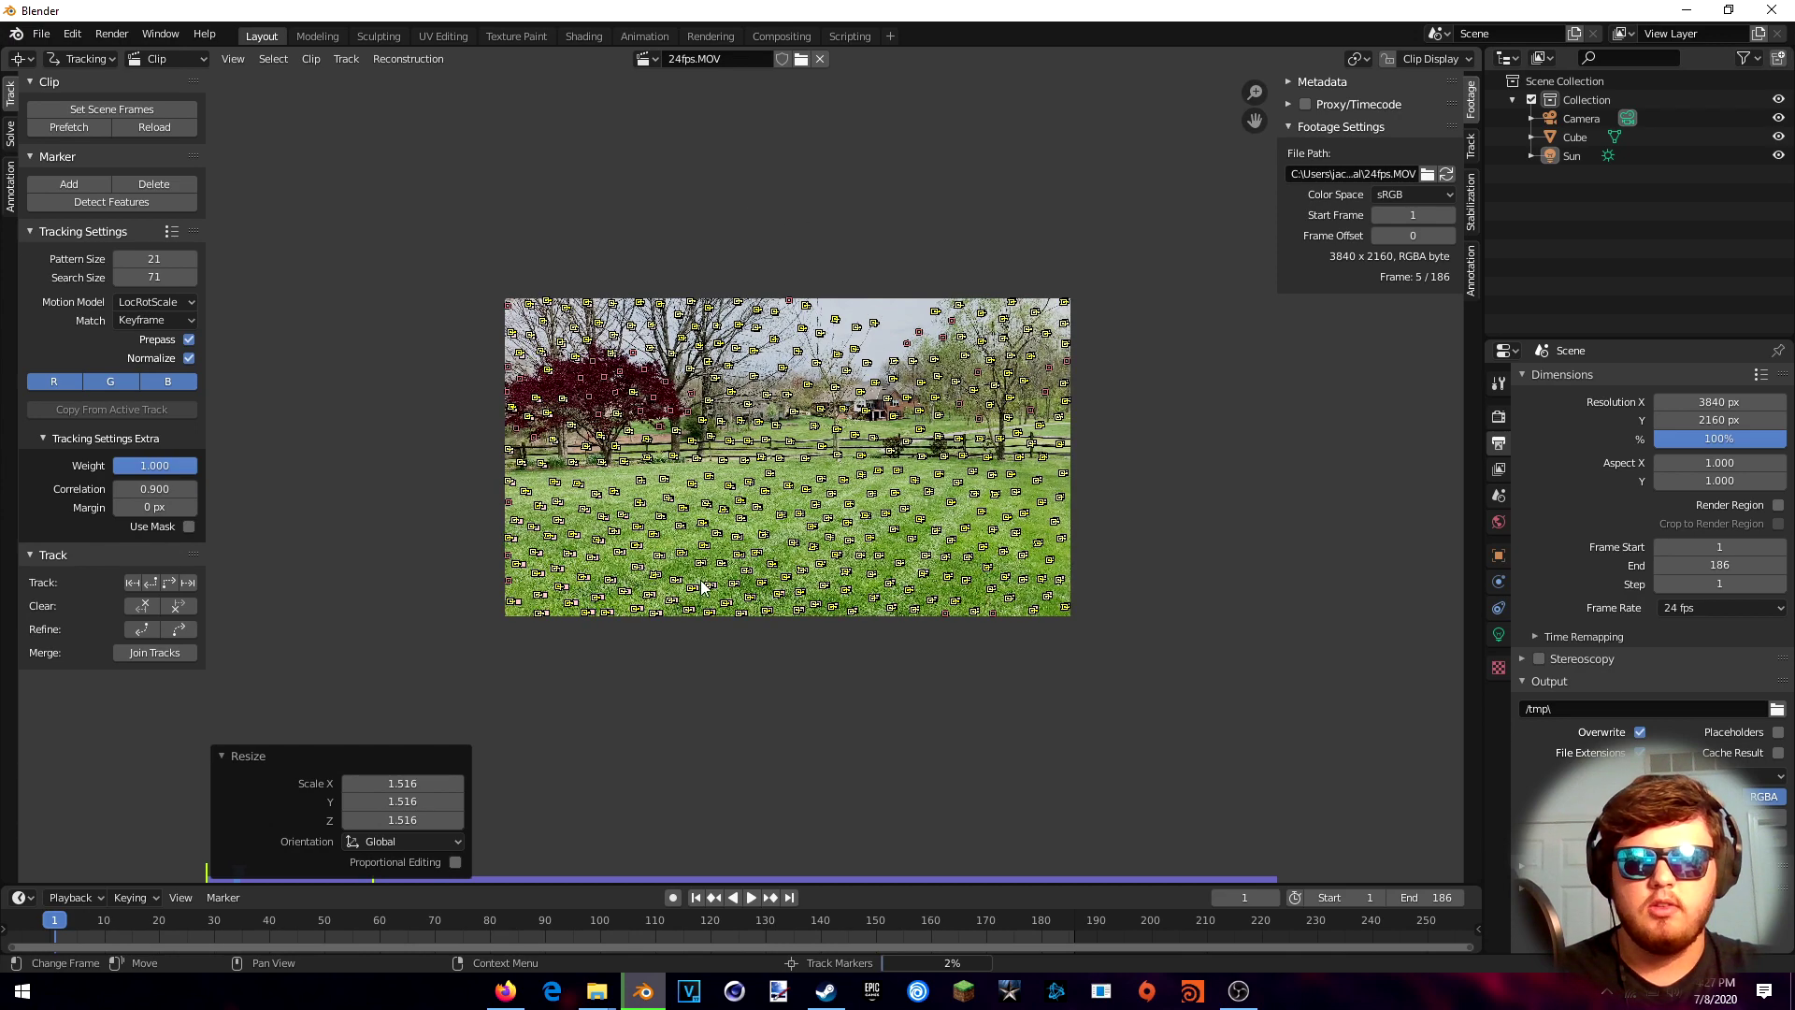
{"action": "scroll", "coordinate": [993, 503], "scroll_direction": "up", "scroll_amount": 1}
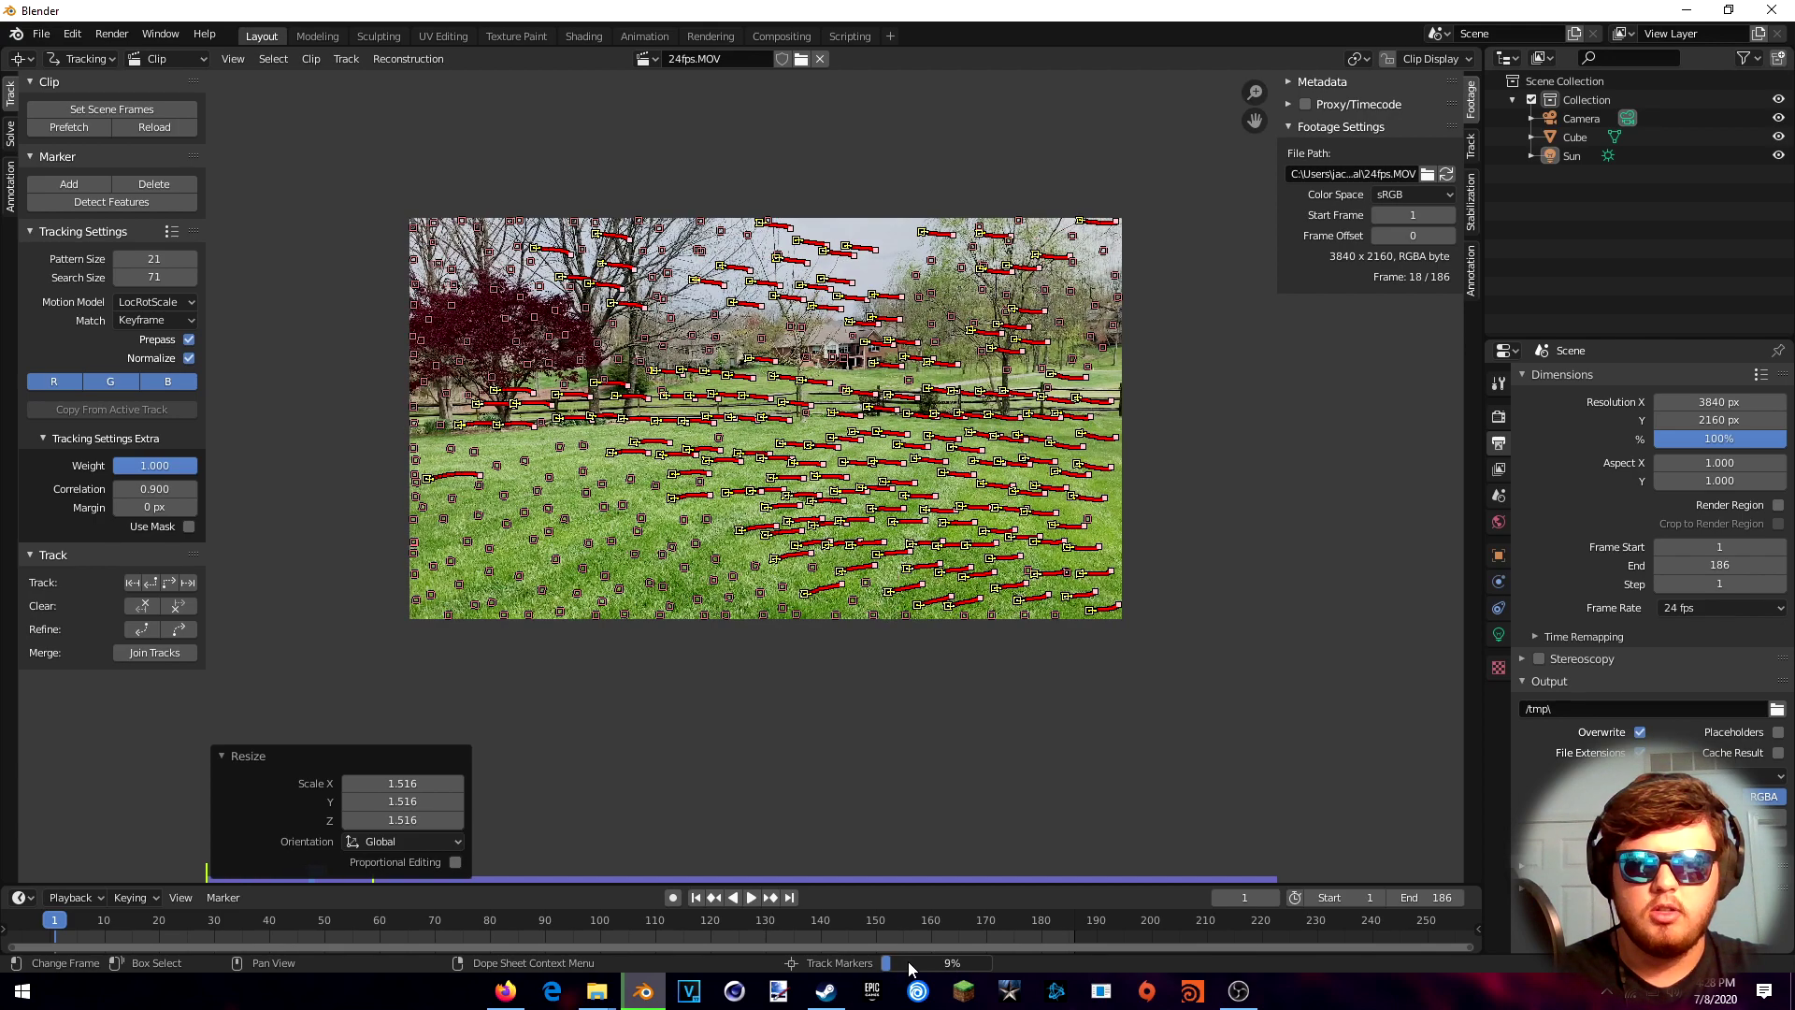
{"action": "scroll", "coordinate": [890, 612], "scroll_direction": "up", "scroll_amount": 1}
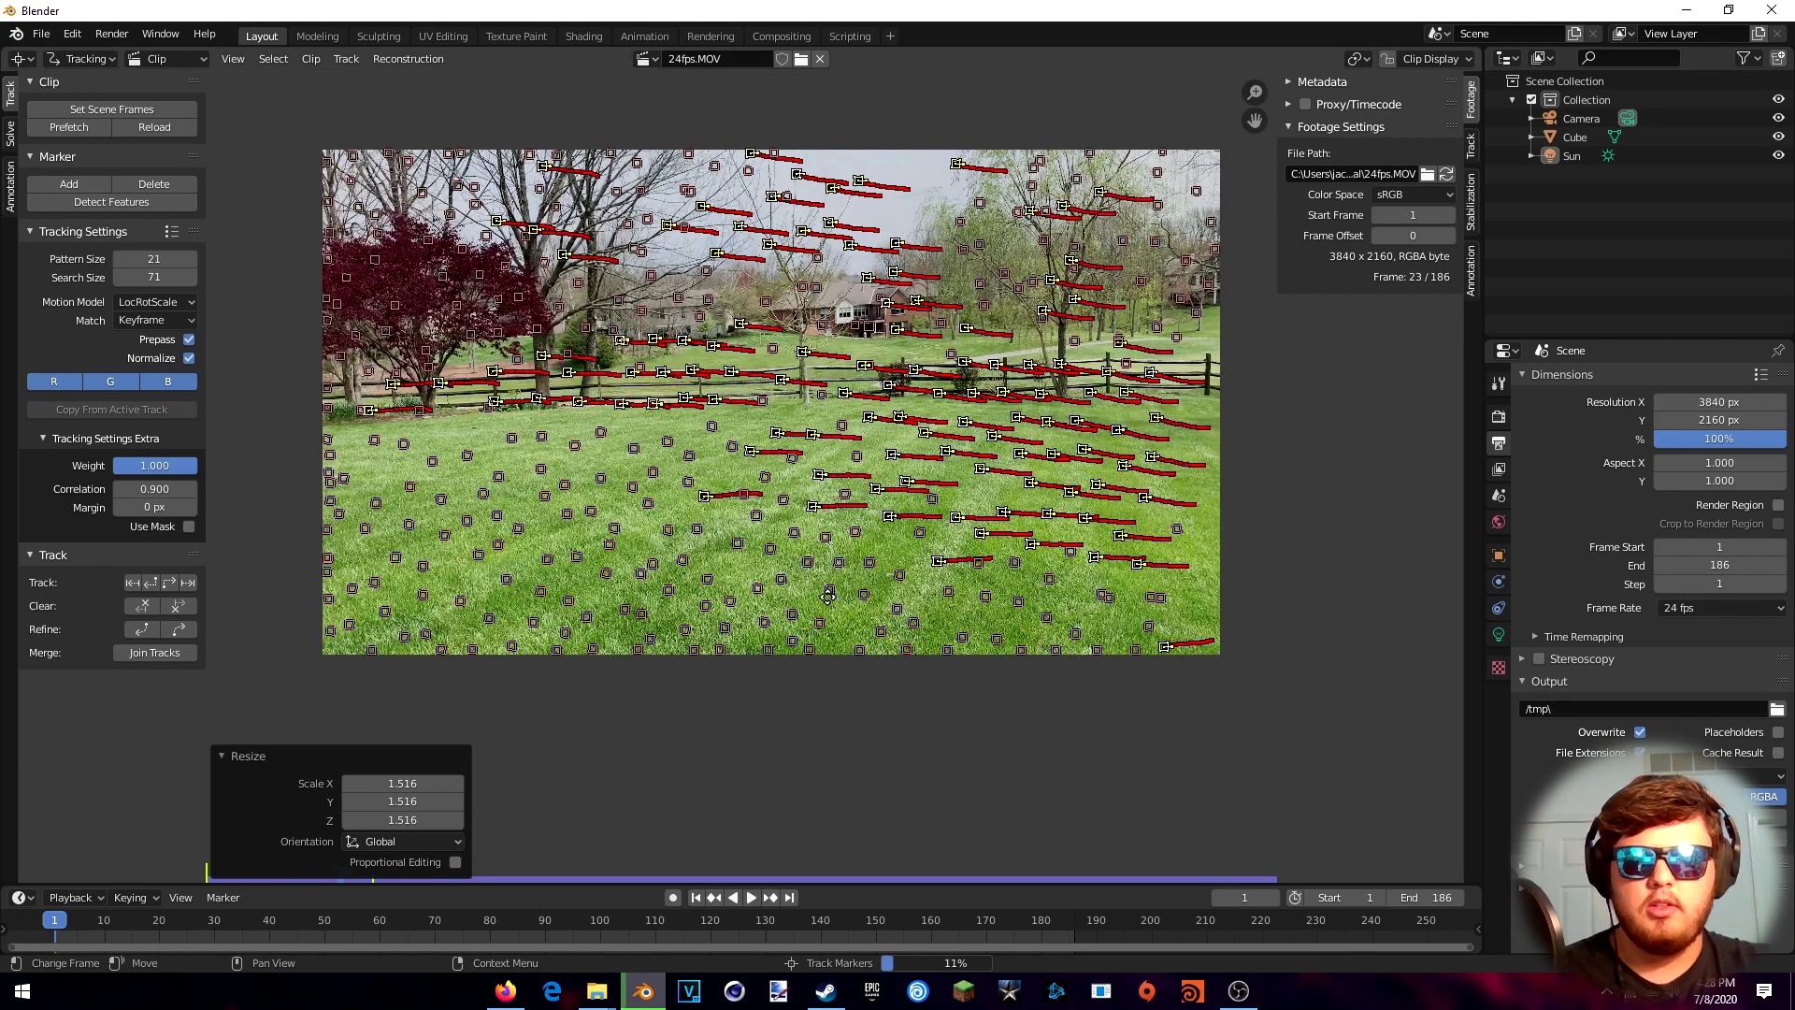
{"action": "scroll", "coordinate": [817, 645], "scroll_direction": "up", "scroll_amount": 1}
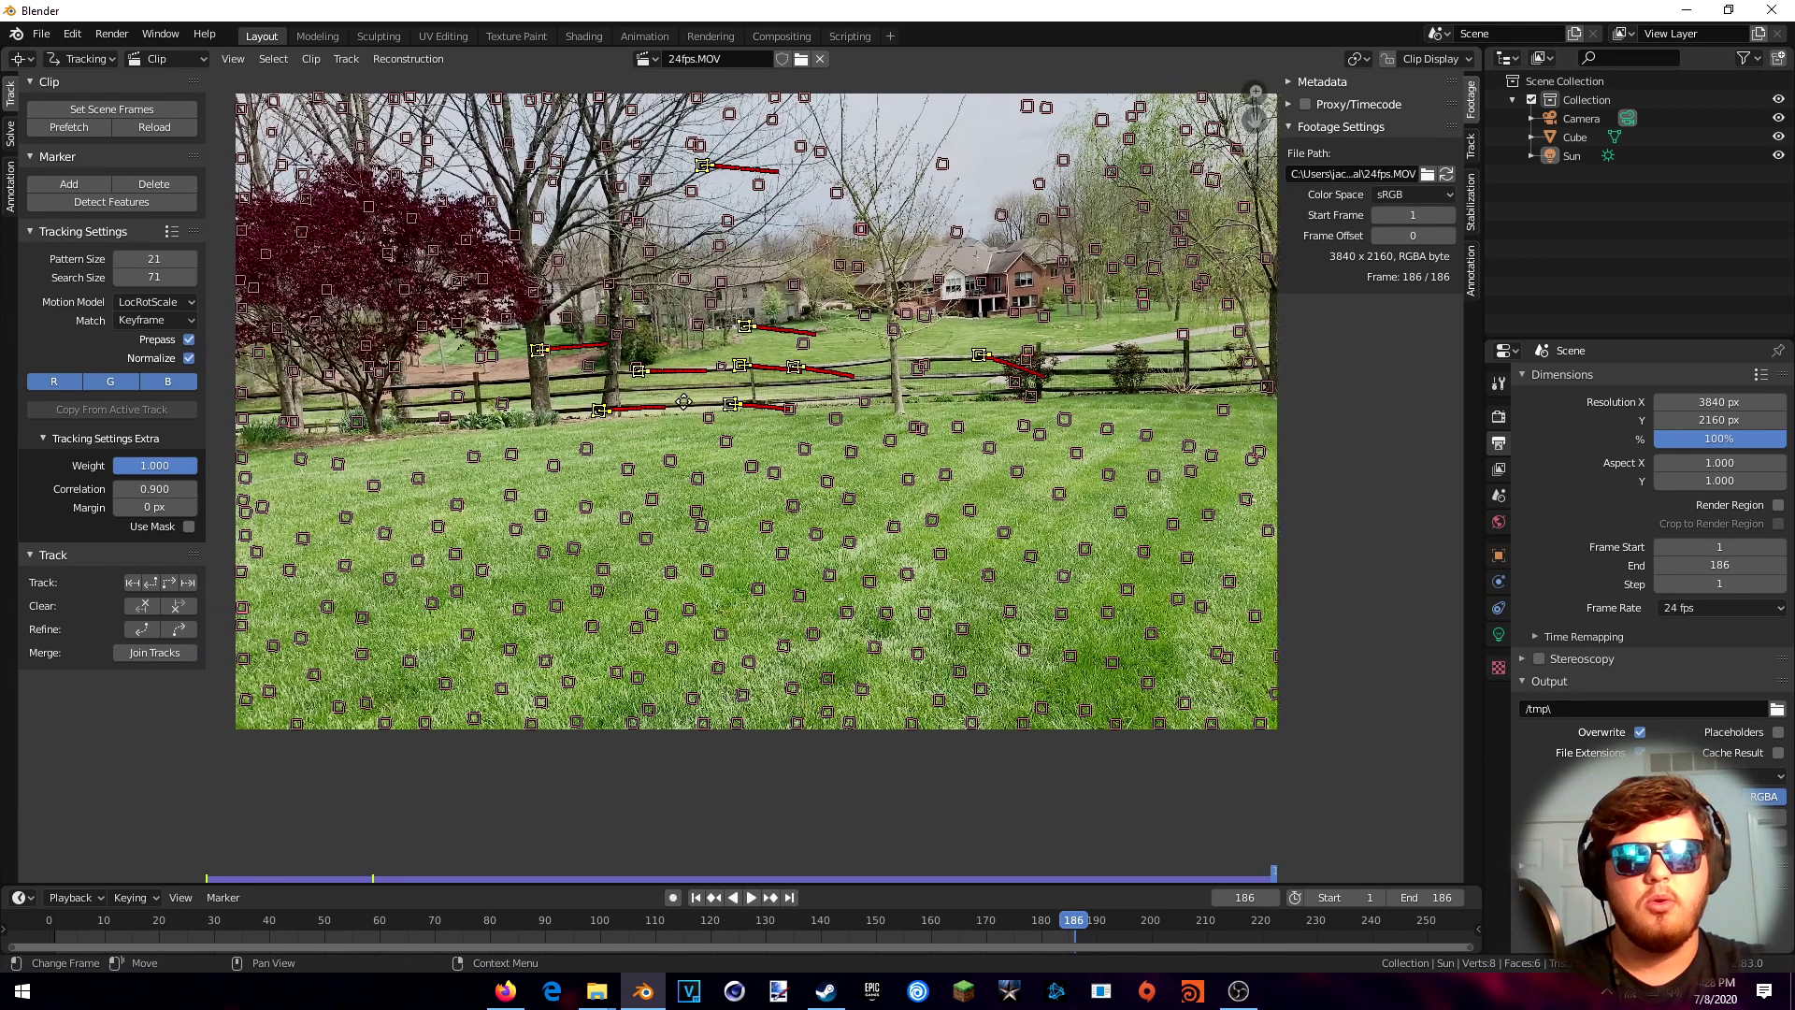
{"action": "middle_click_drag", "start_coordinate": [639, 390], "coordinate": [662, 484]}
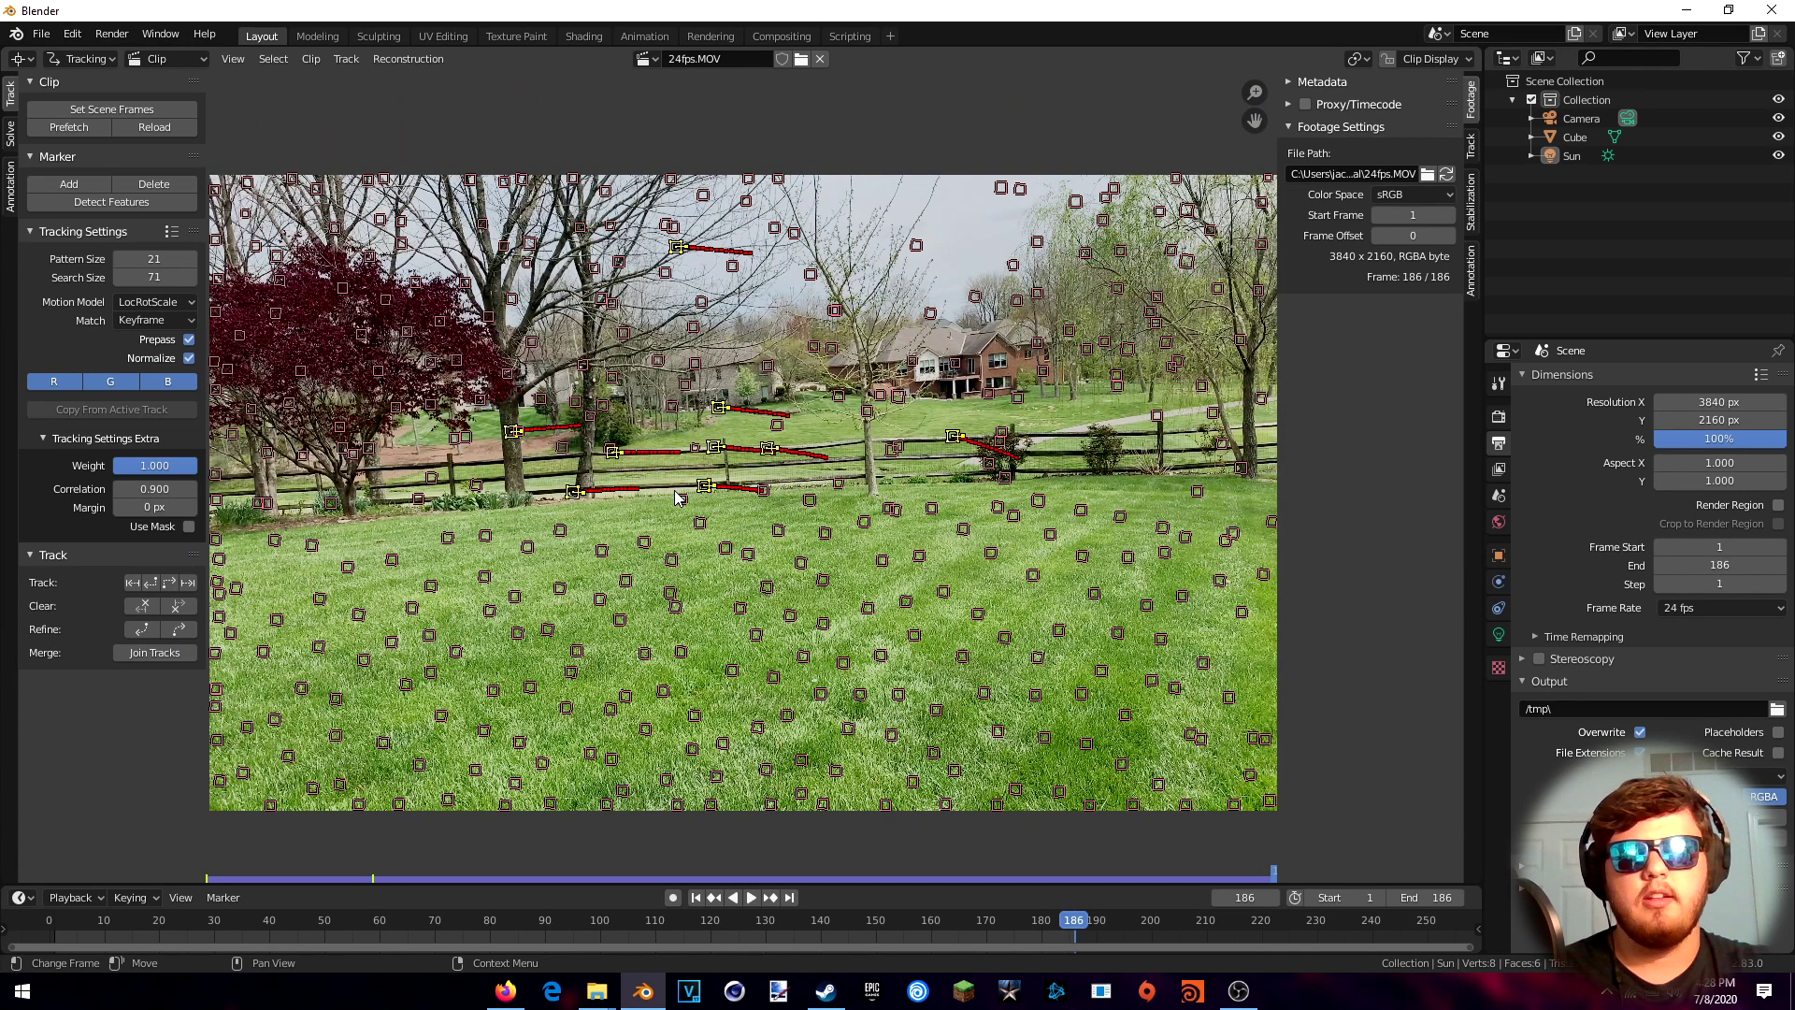
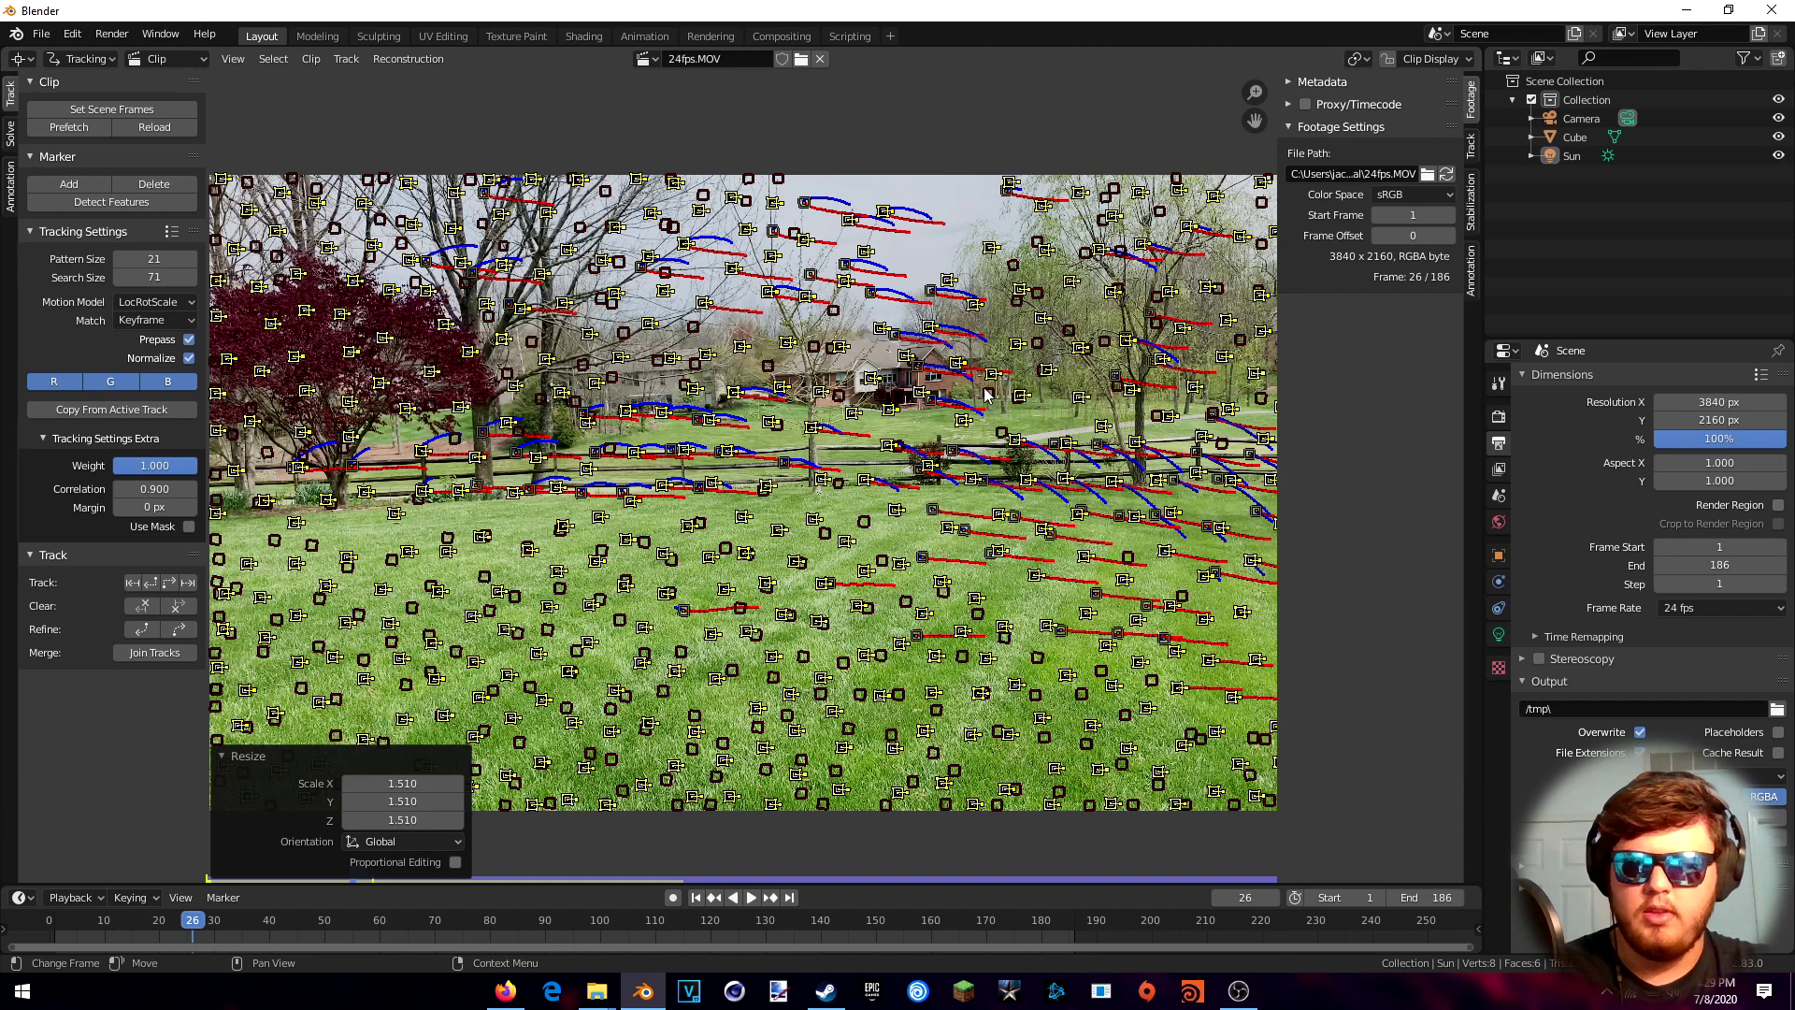
Track the markers added at frame 26 forward through the clip, and return to the start of the footage
{"action": "key", "text": "ctrl+t"}
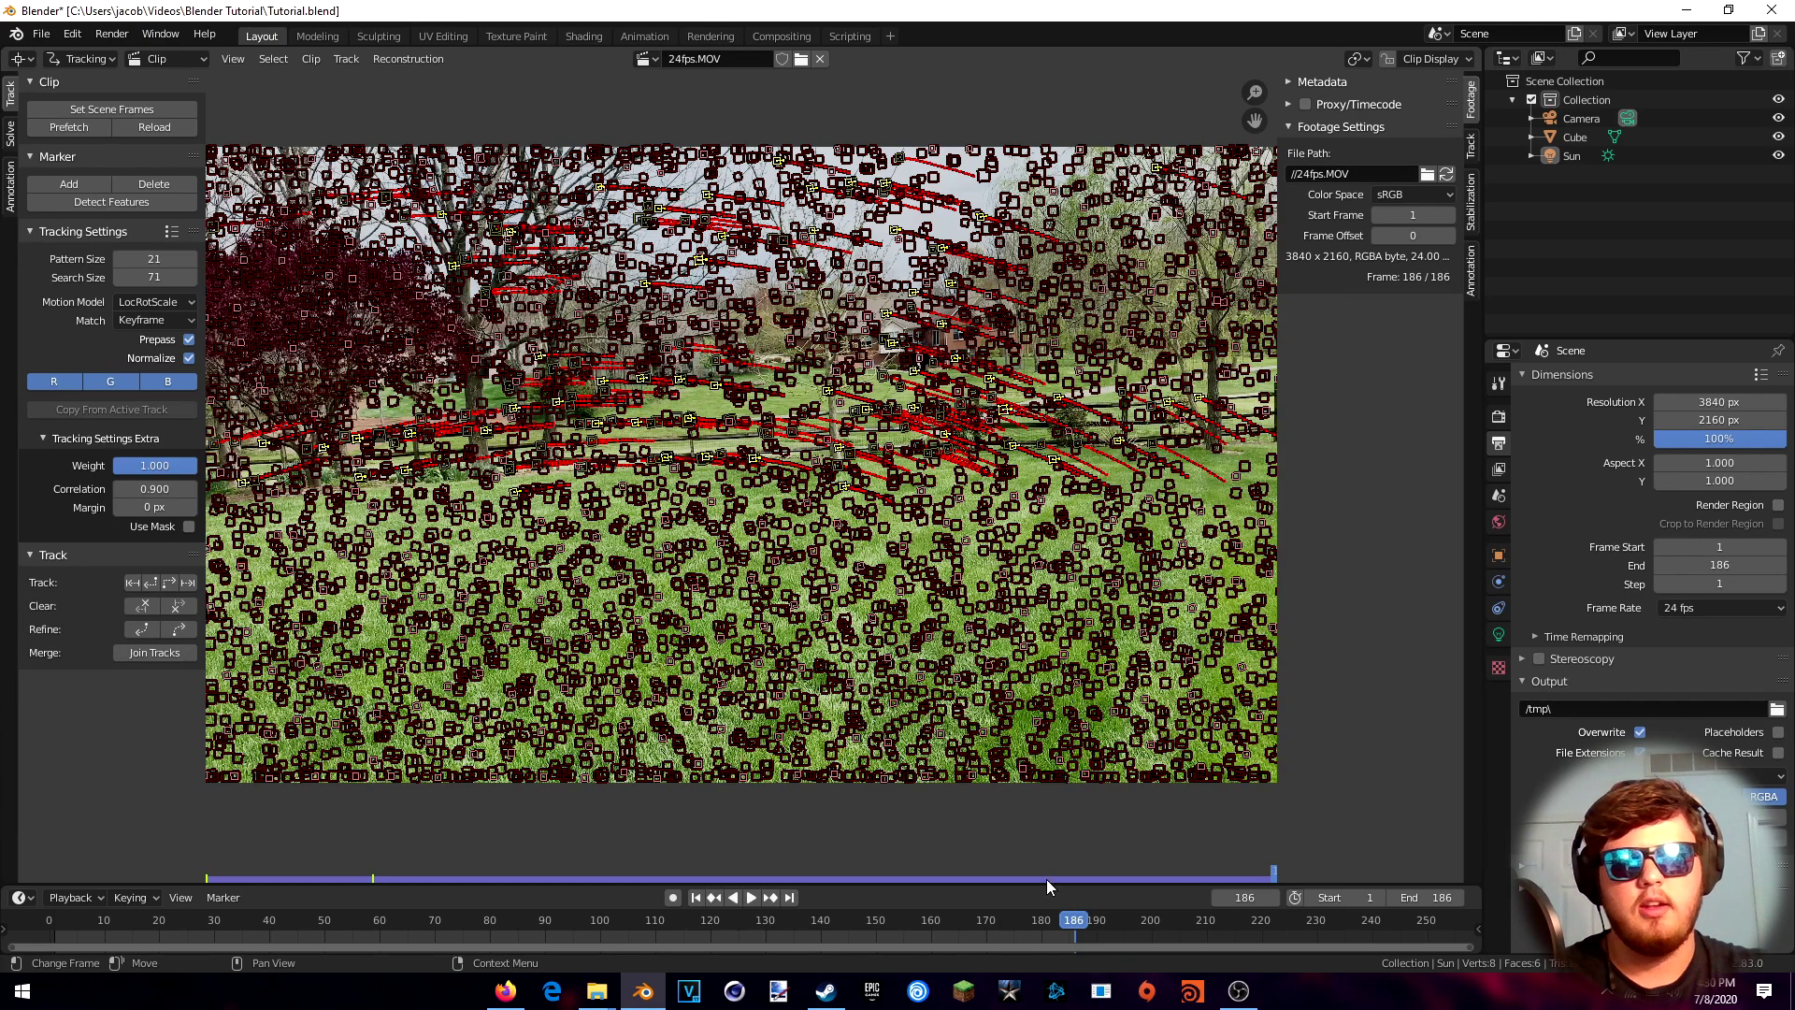
{"action": "key", "text": "shift+ctrl+space"}
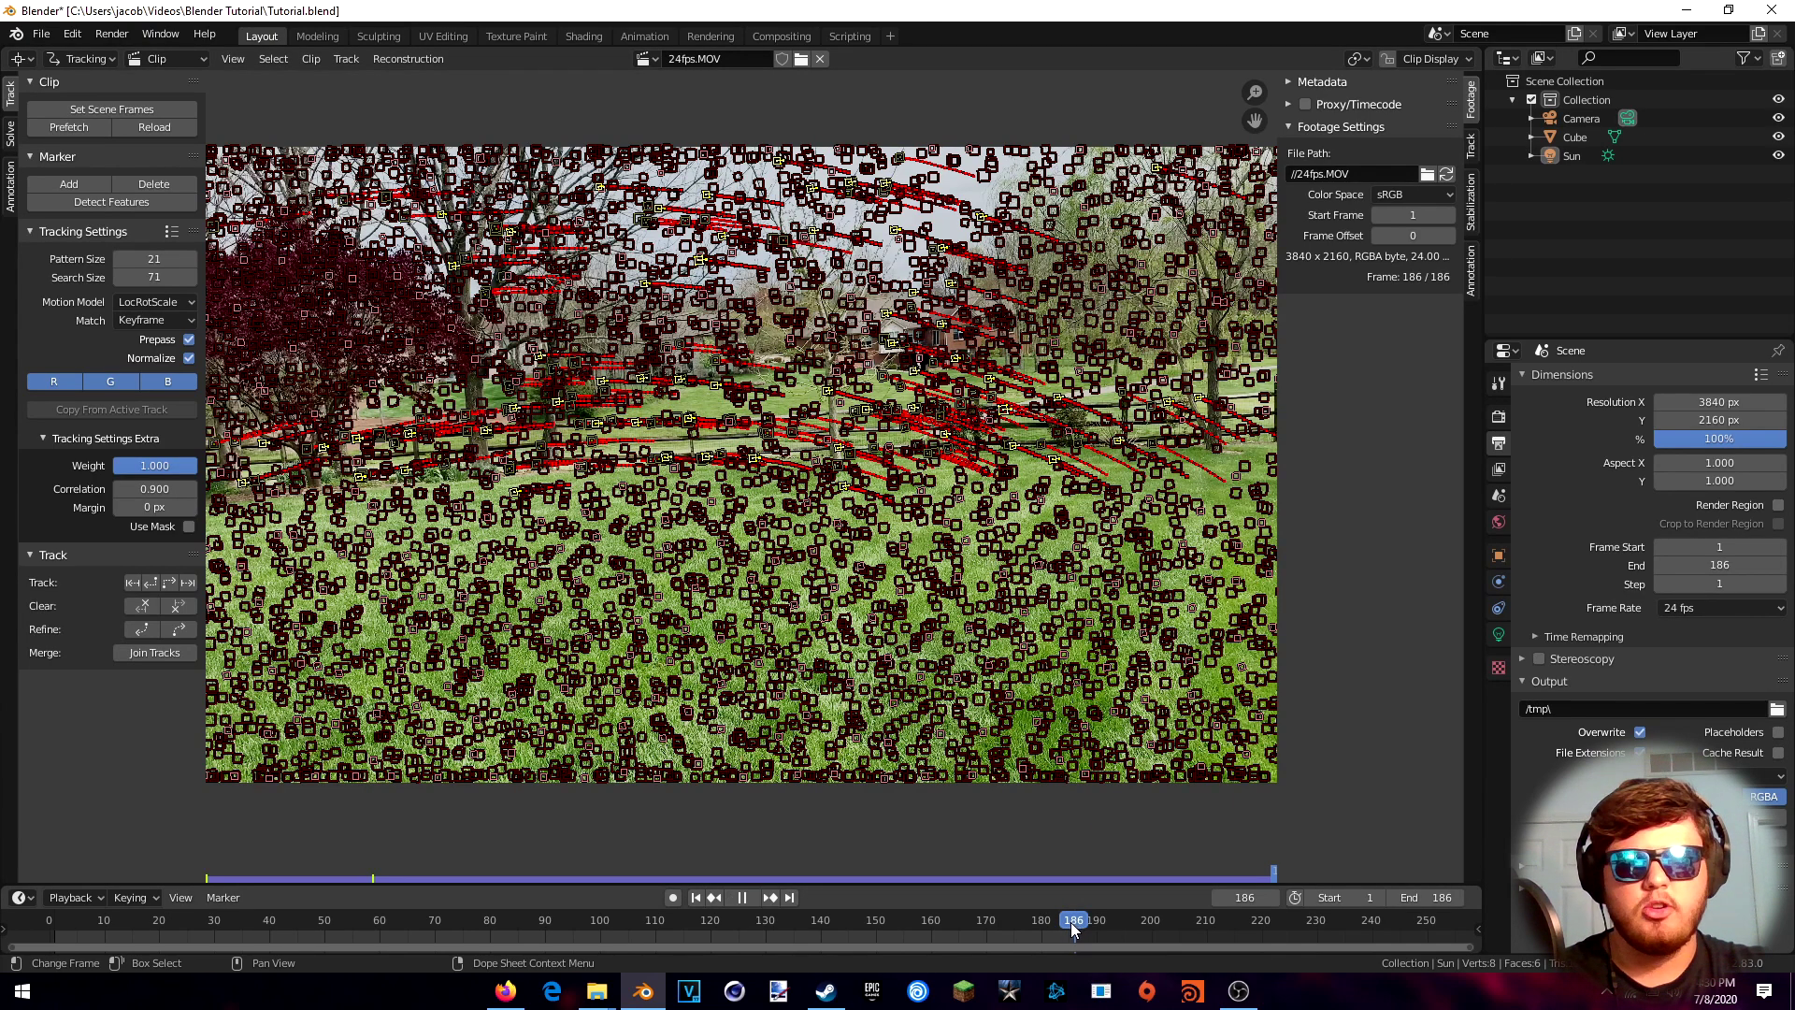
{"action": "left_click_drag", "start_coordinate": [1047, 923], "coordinate": [54, 912]}
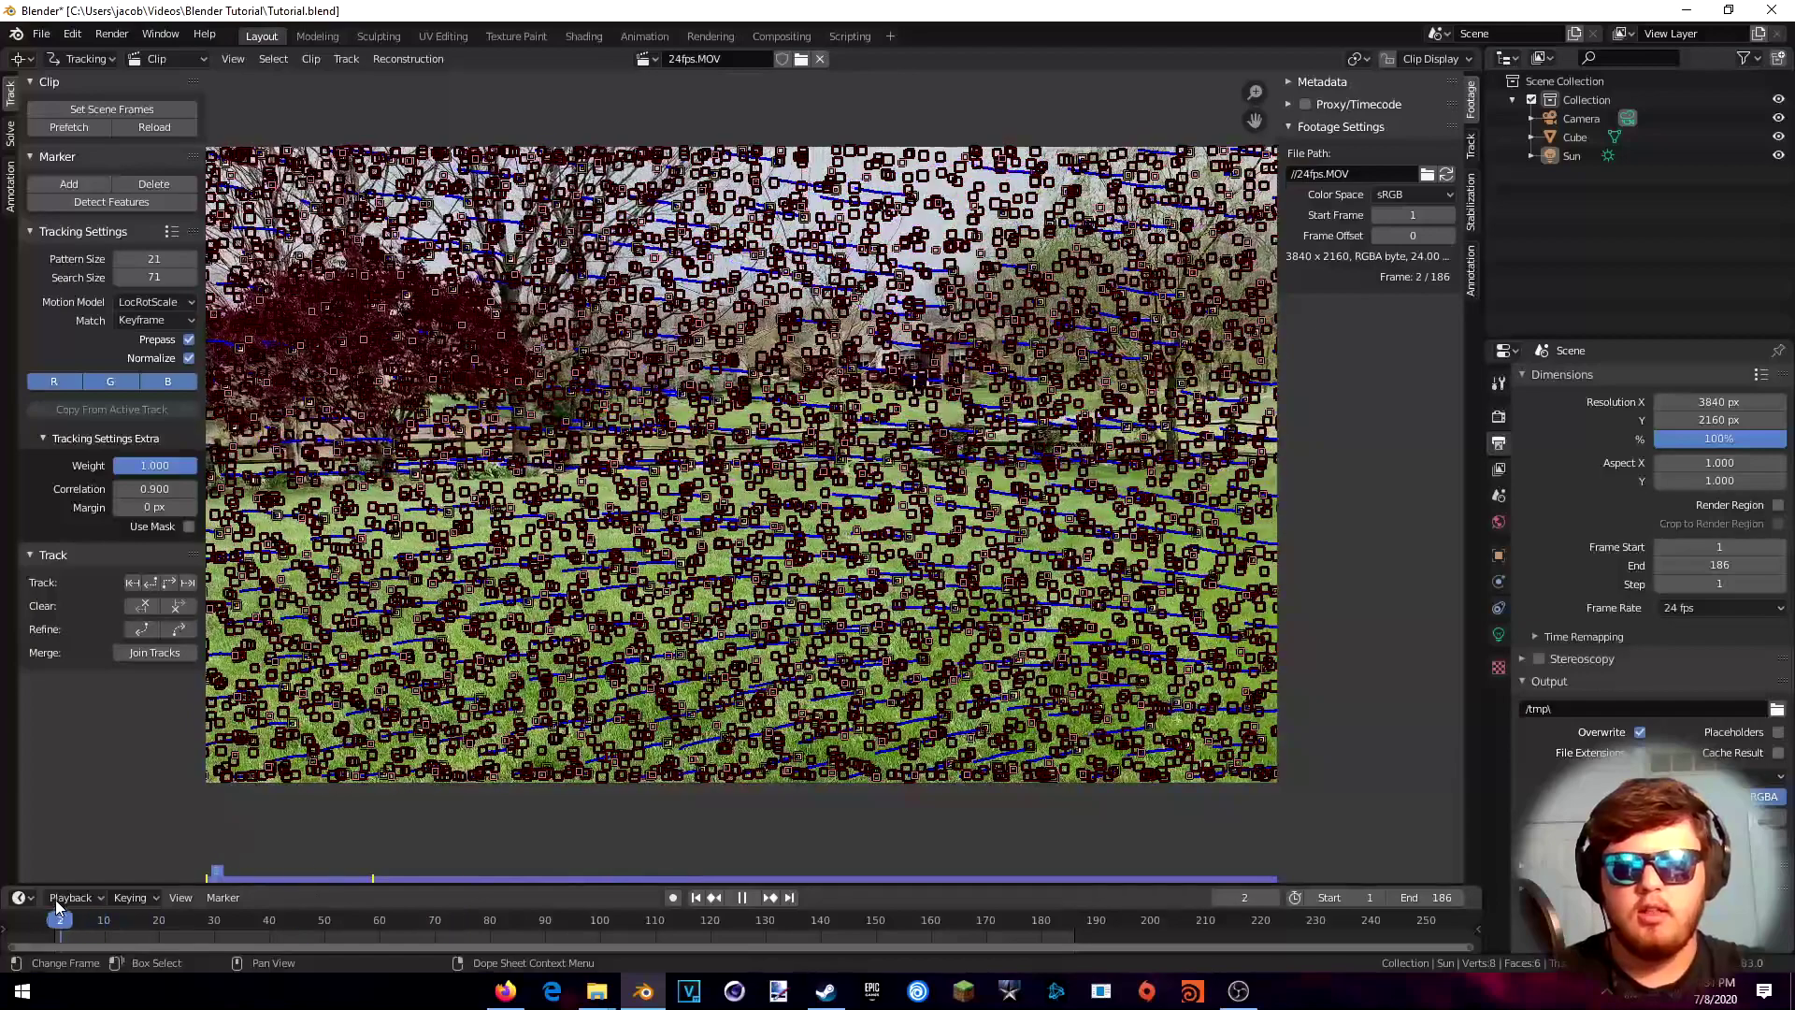
Solve the camera motion with automatic Keyframe selection enabled and Refine set to Focal length, K1, K2
{"action": "left_click", "coordinate": [9, 140]}
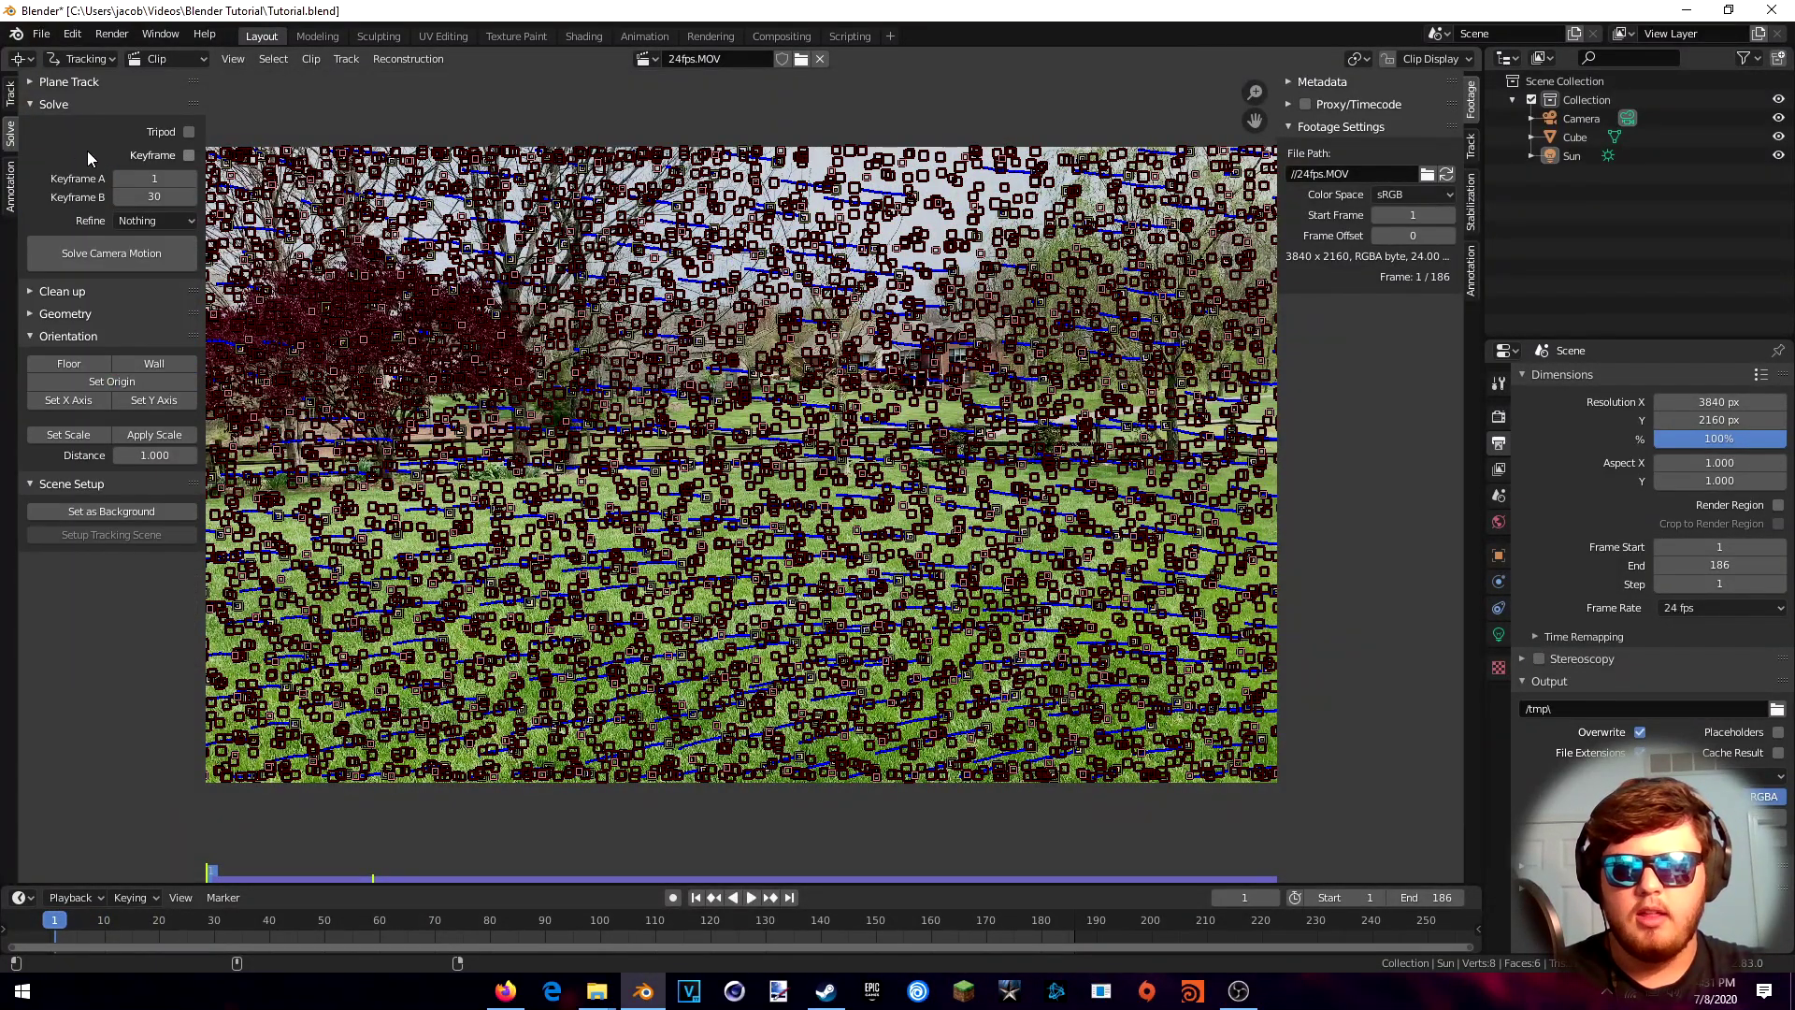
{"action": "left_click", "coordinate": [189, 155]}
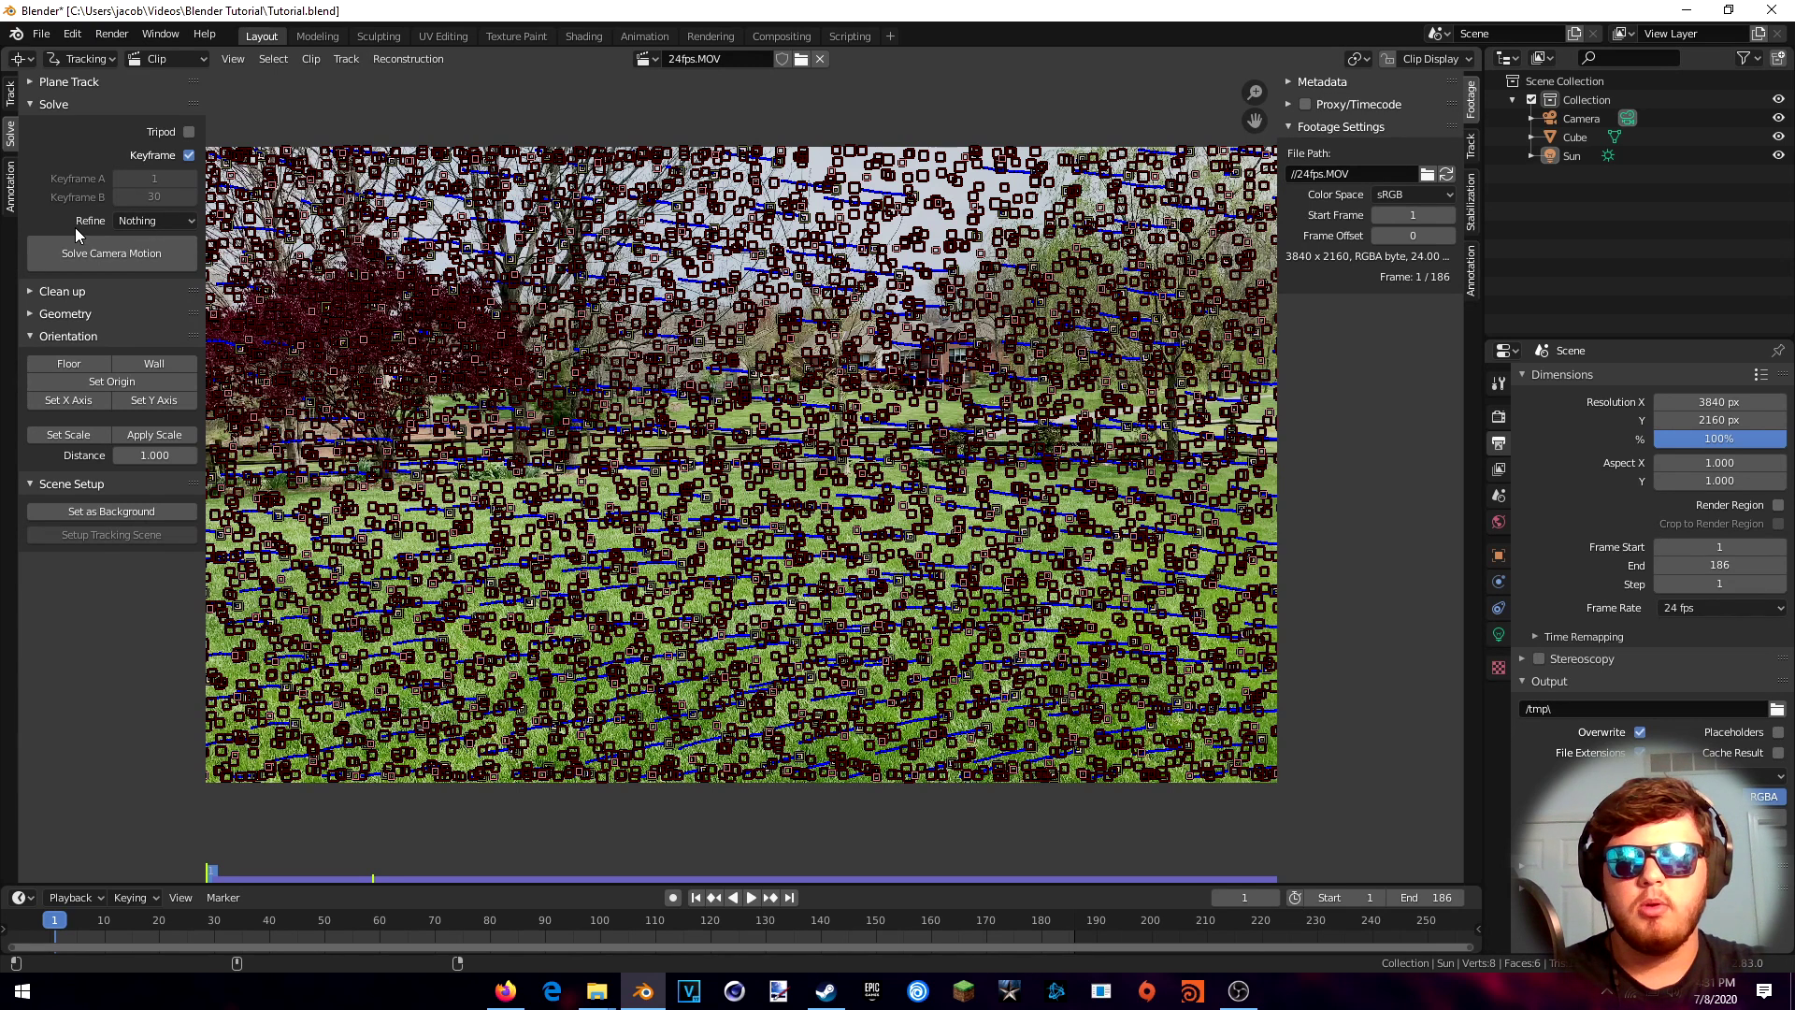
{"action": "left_click", "coordinate": [115, 223]}
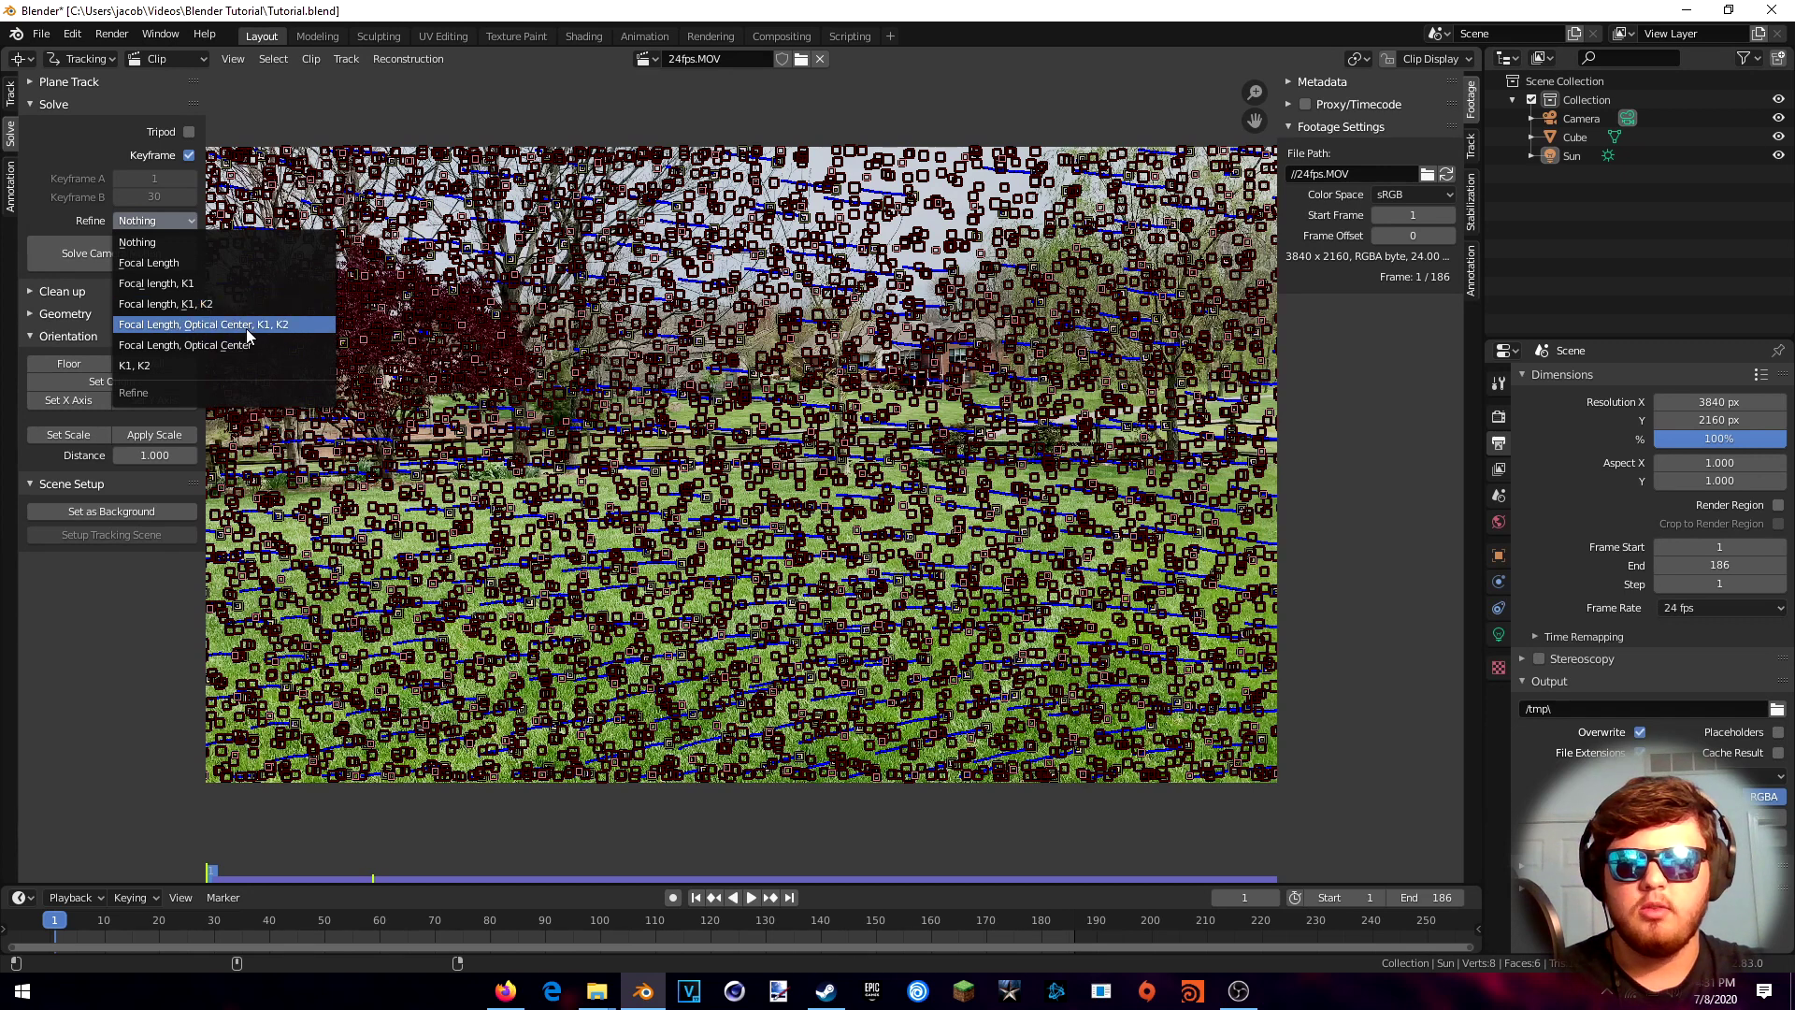
{"action": "left_click", "coordinate": [168, 305]}
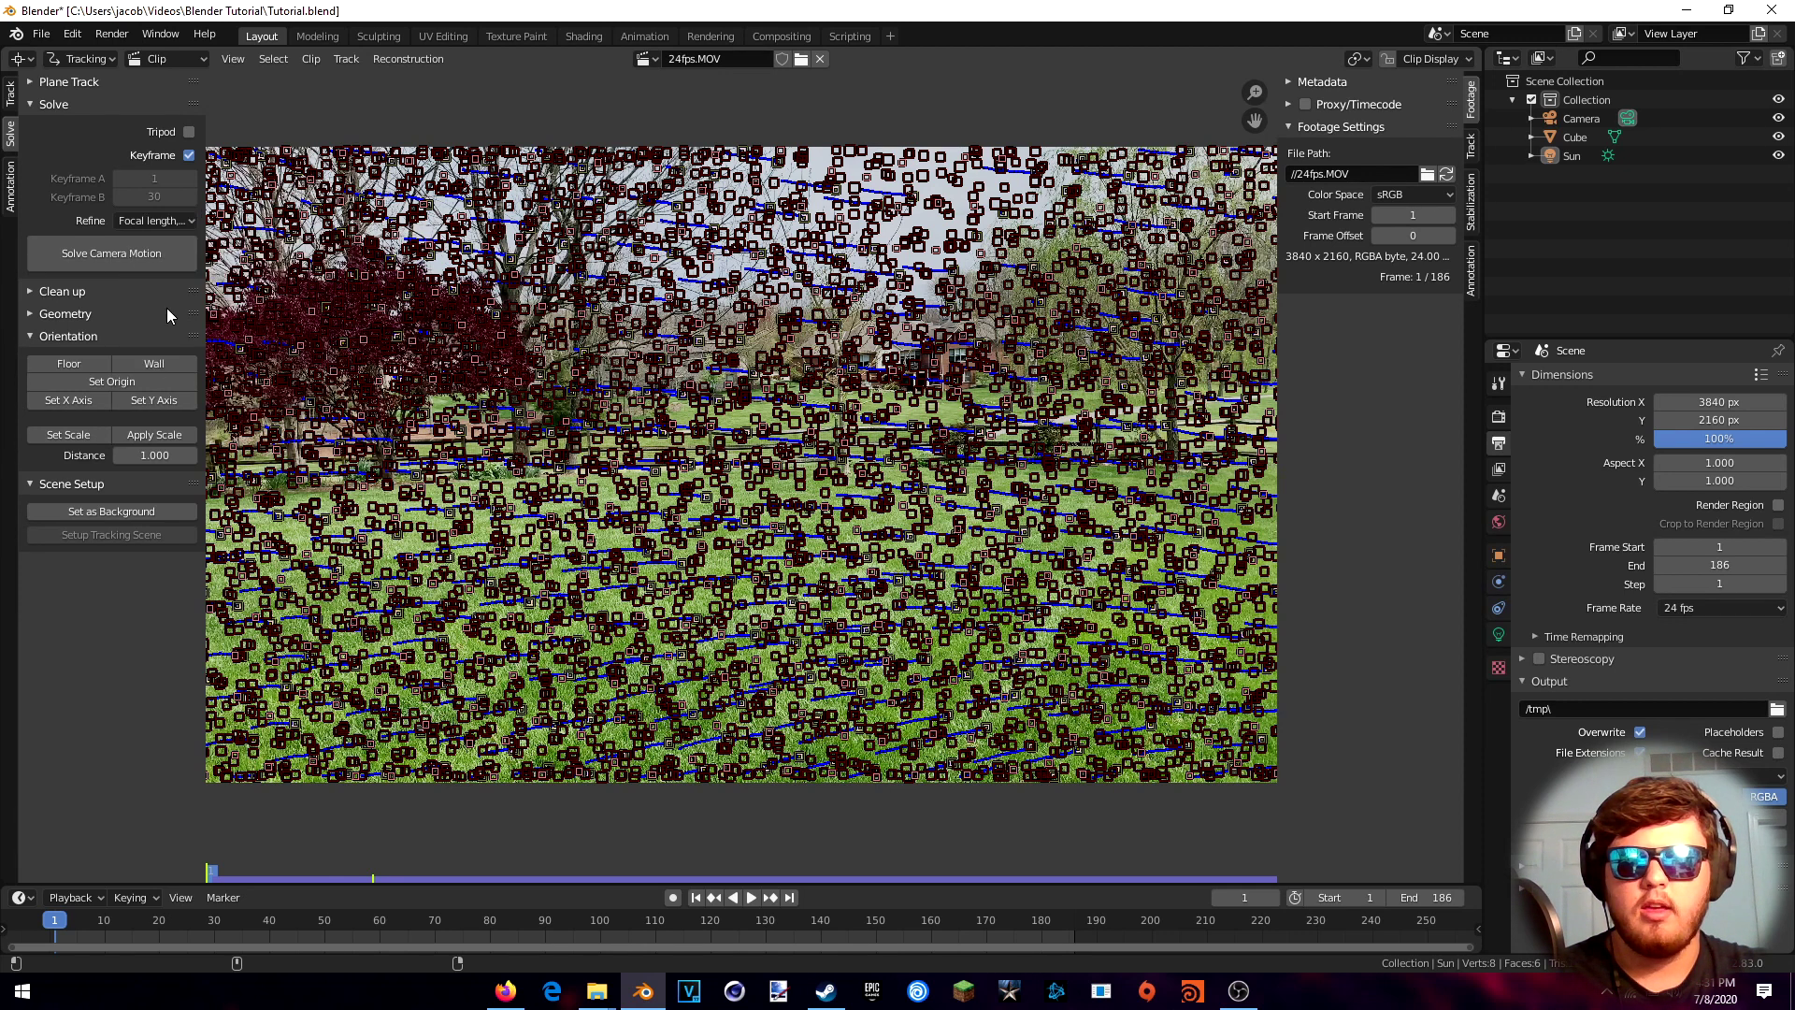
{"action": "left_click", "coordinate": [110, 256]}
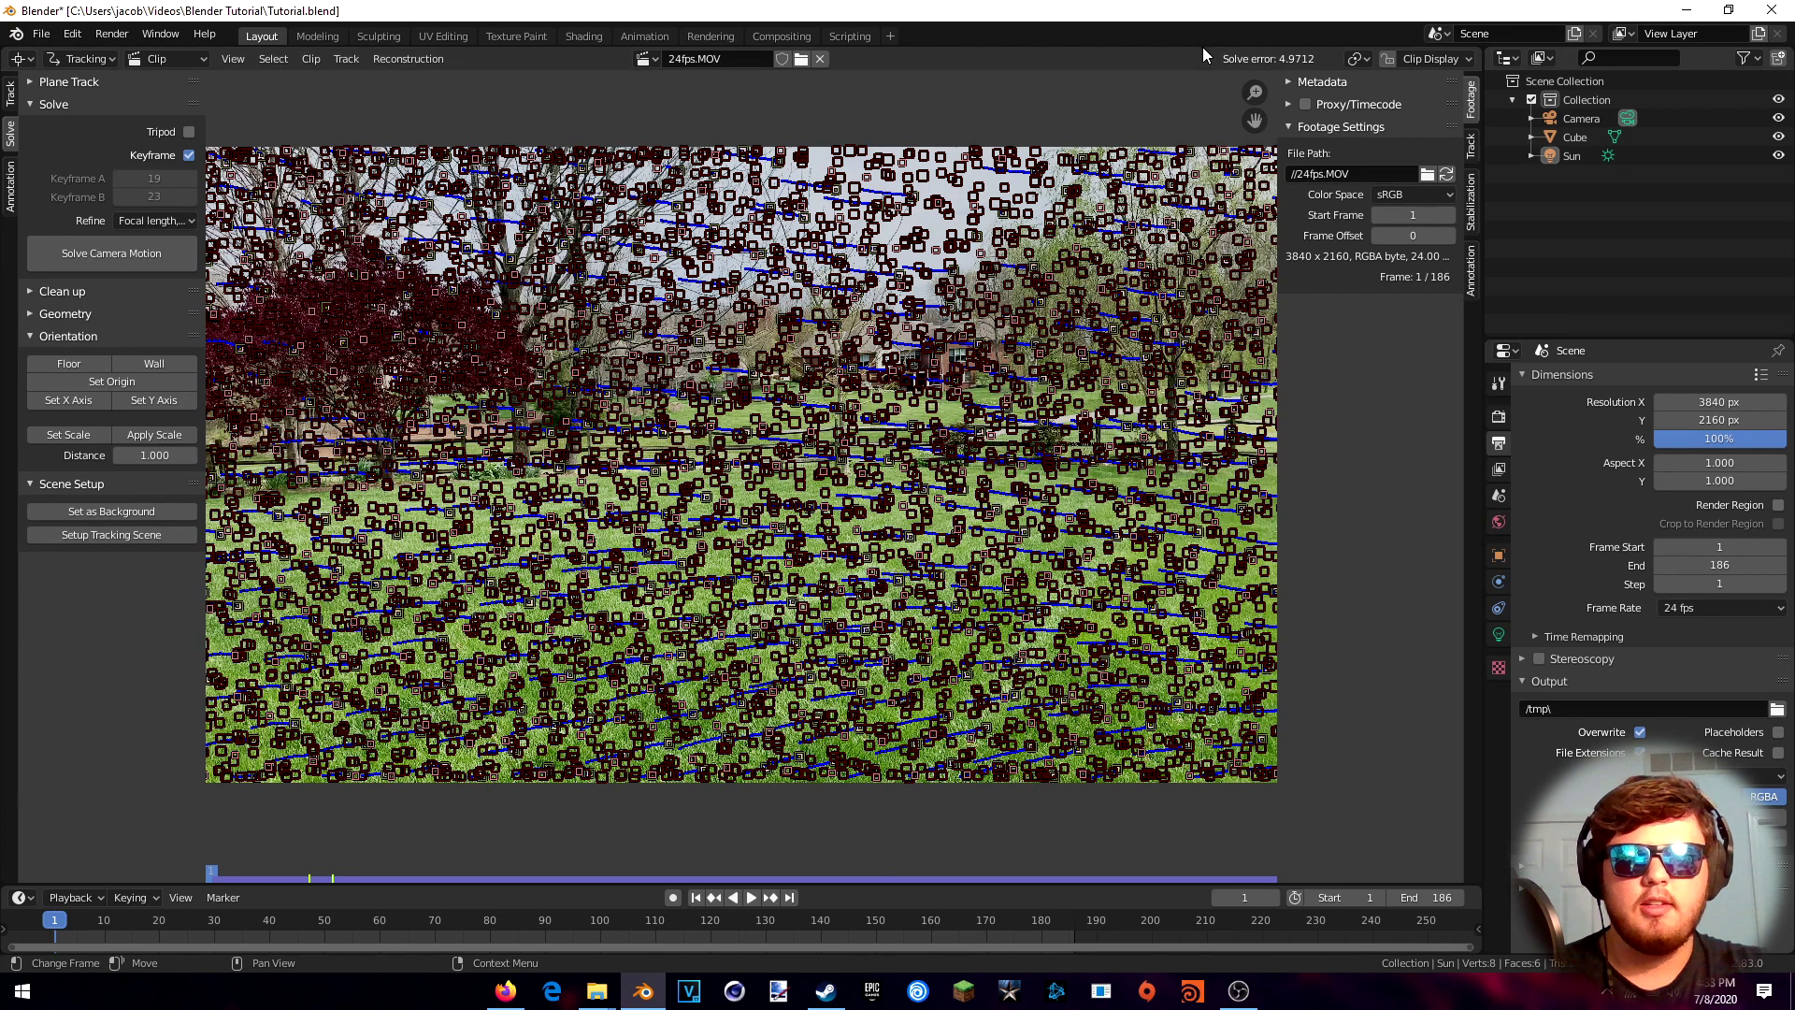
Use Clean Tracks to select the tracks above a reprojection error of 9.840, and delete them
{"action": "left_click", "coordinate": [32, 293]}
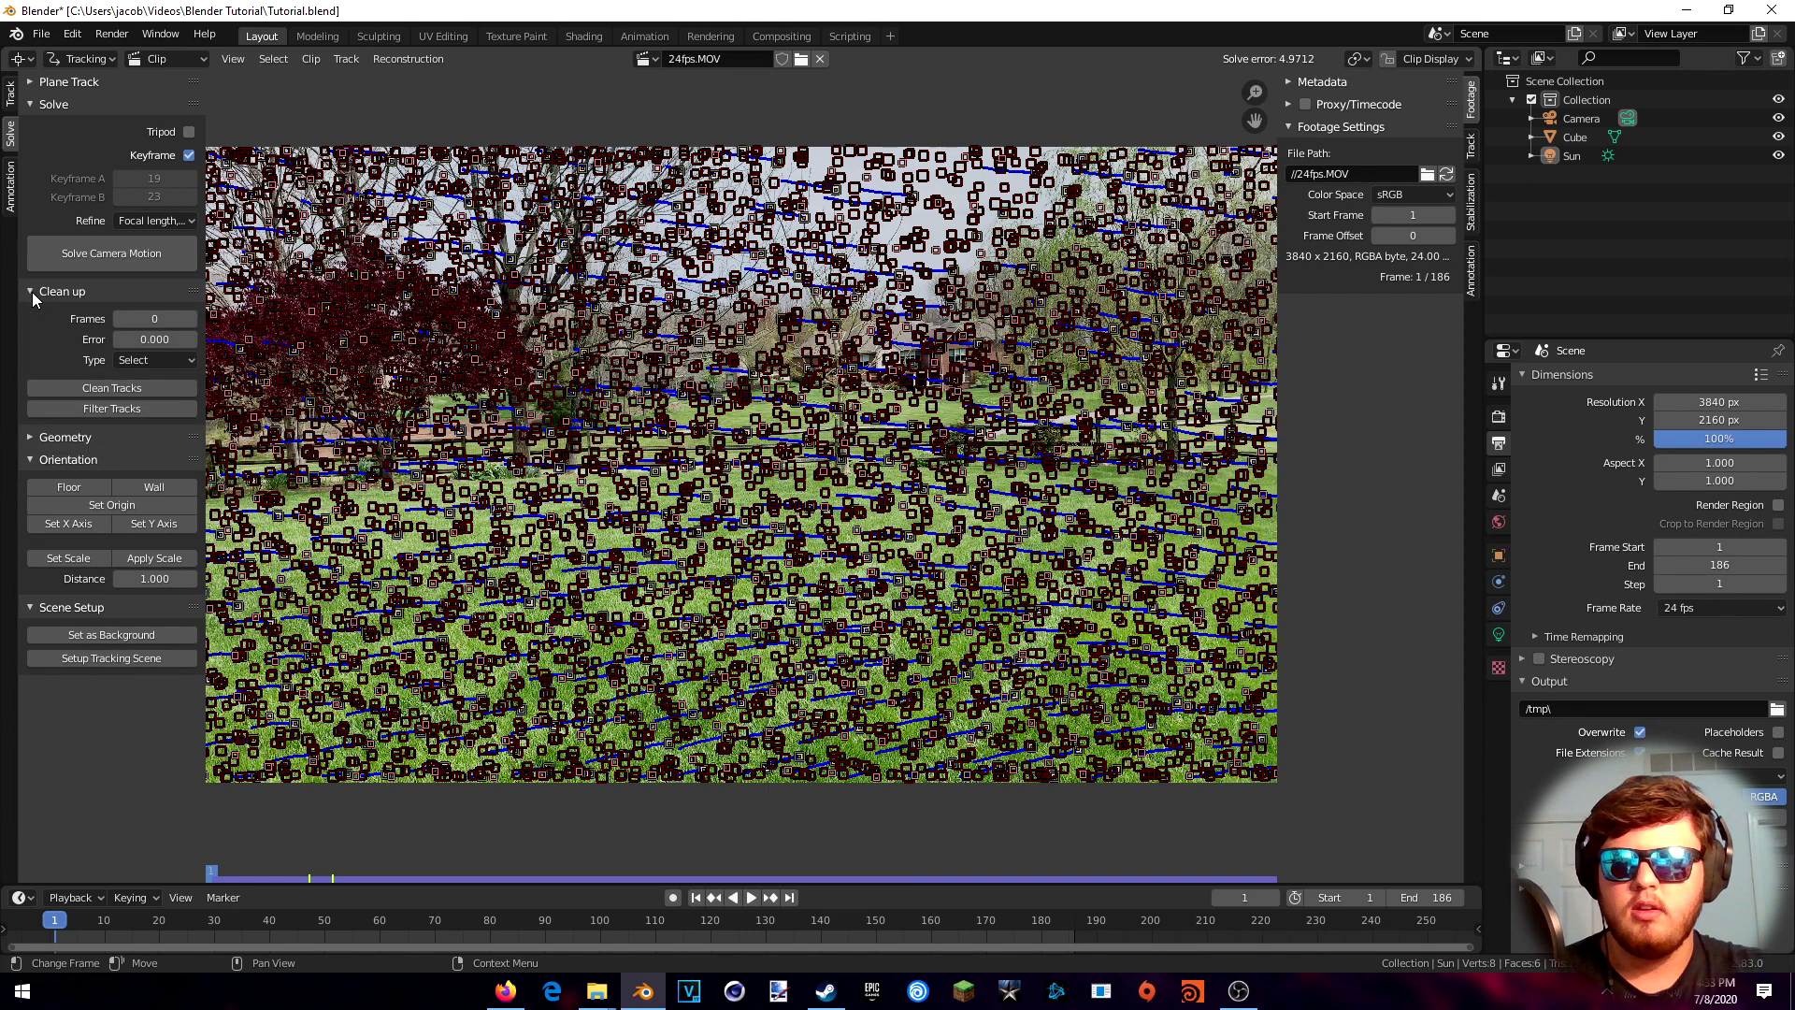
{"action": "left_click", "coordinate": [97, 388]}
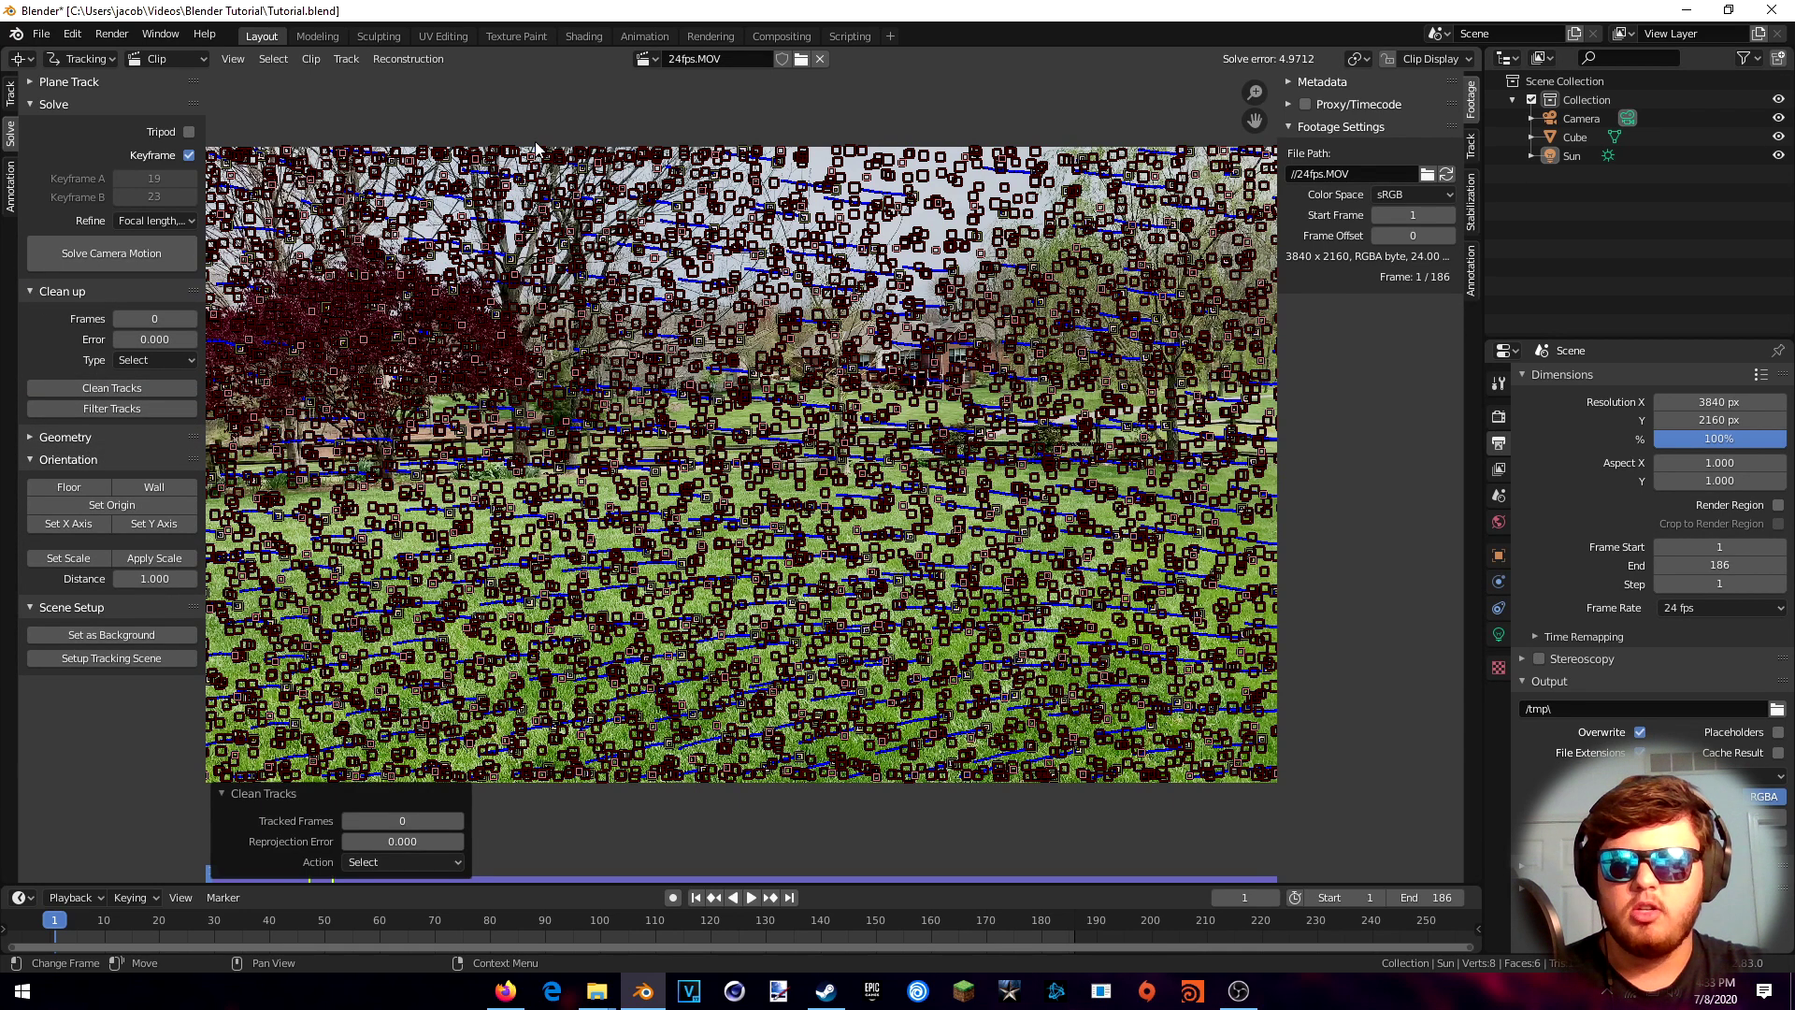
{"action": "key", "text": "x"}
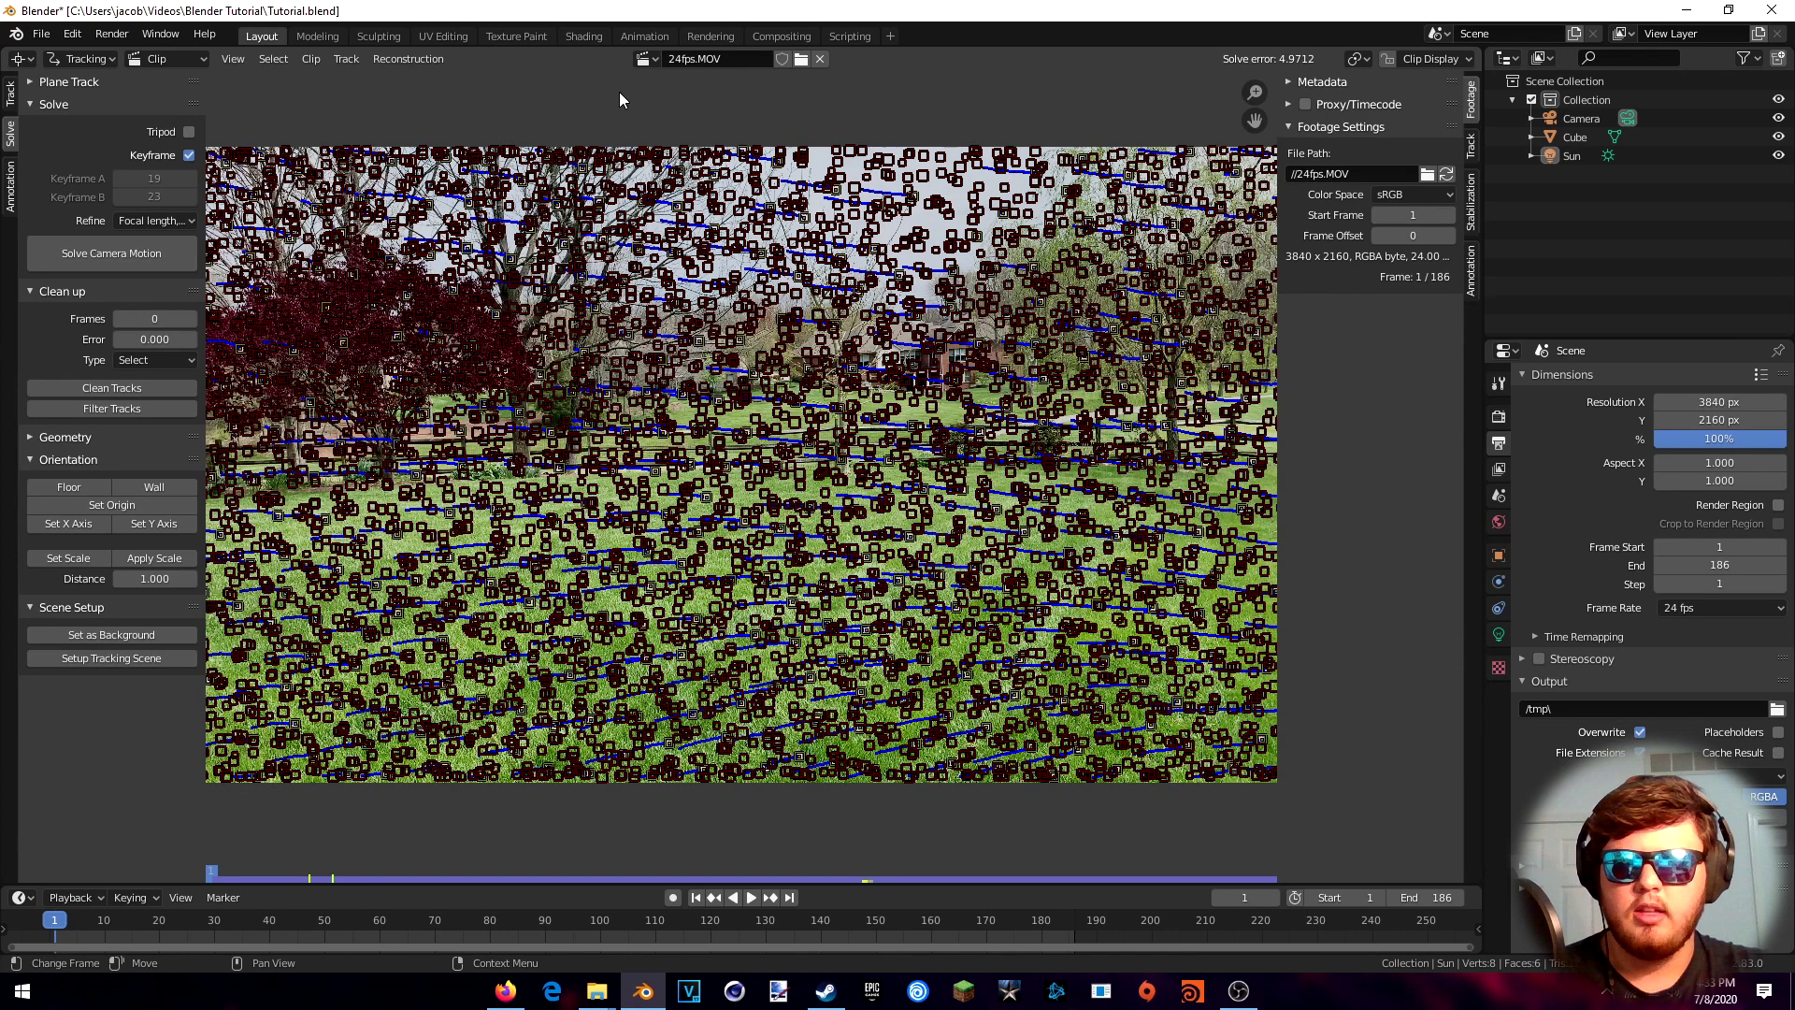
{"action": "left_click", "coordinate": [128, 383]}
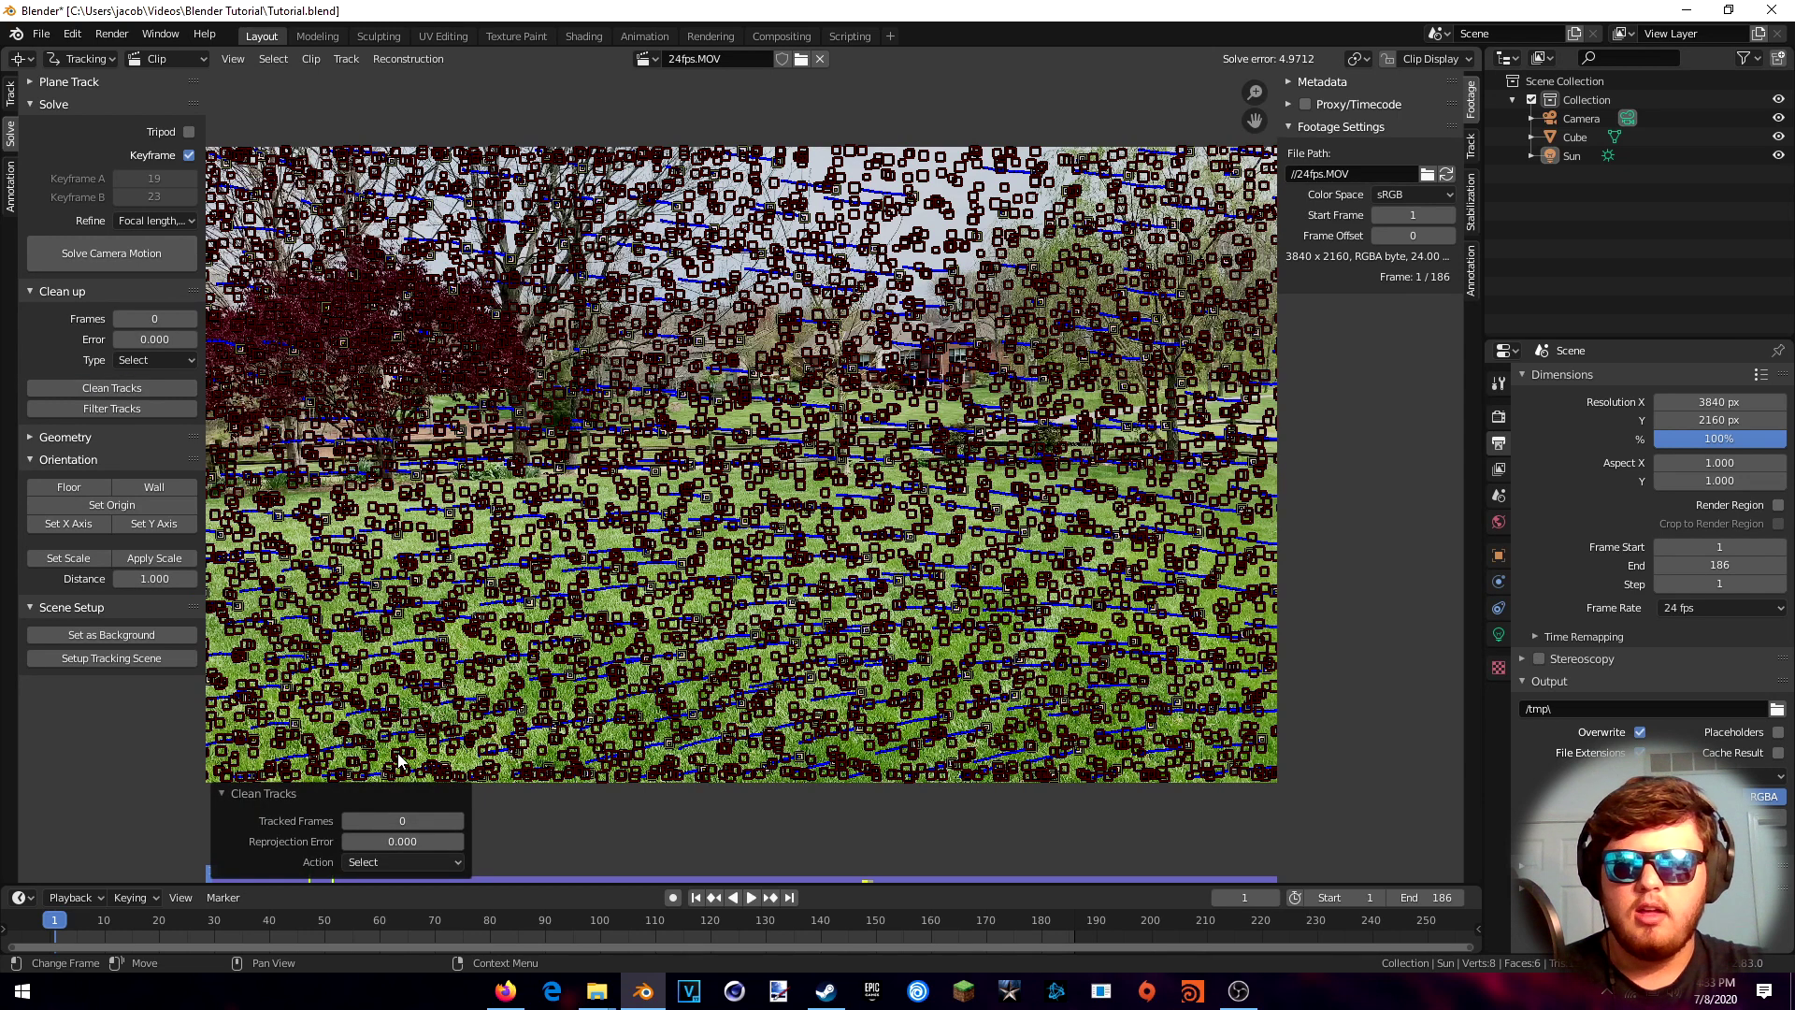
{"action": "mouse_move", "coordinate": [402, 819]}
{"action": "left_mouse_down"}
{"action": "mouse_move", "coordinate": [444, 820]}
{"action": "mouse_move", "coordinate": [402, 820]}
{"action": "left_mouse_up"}
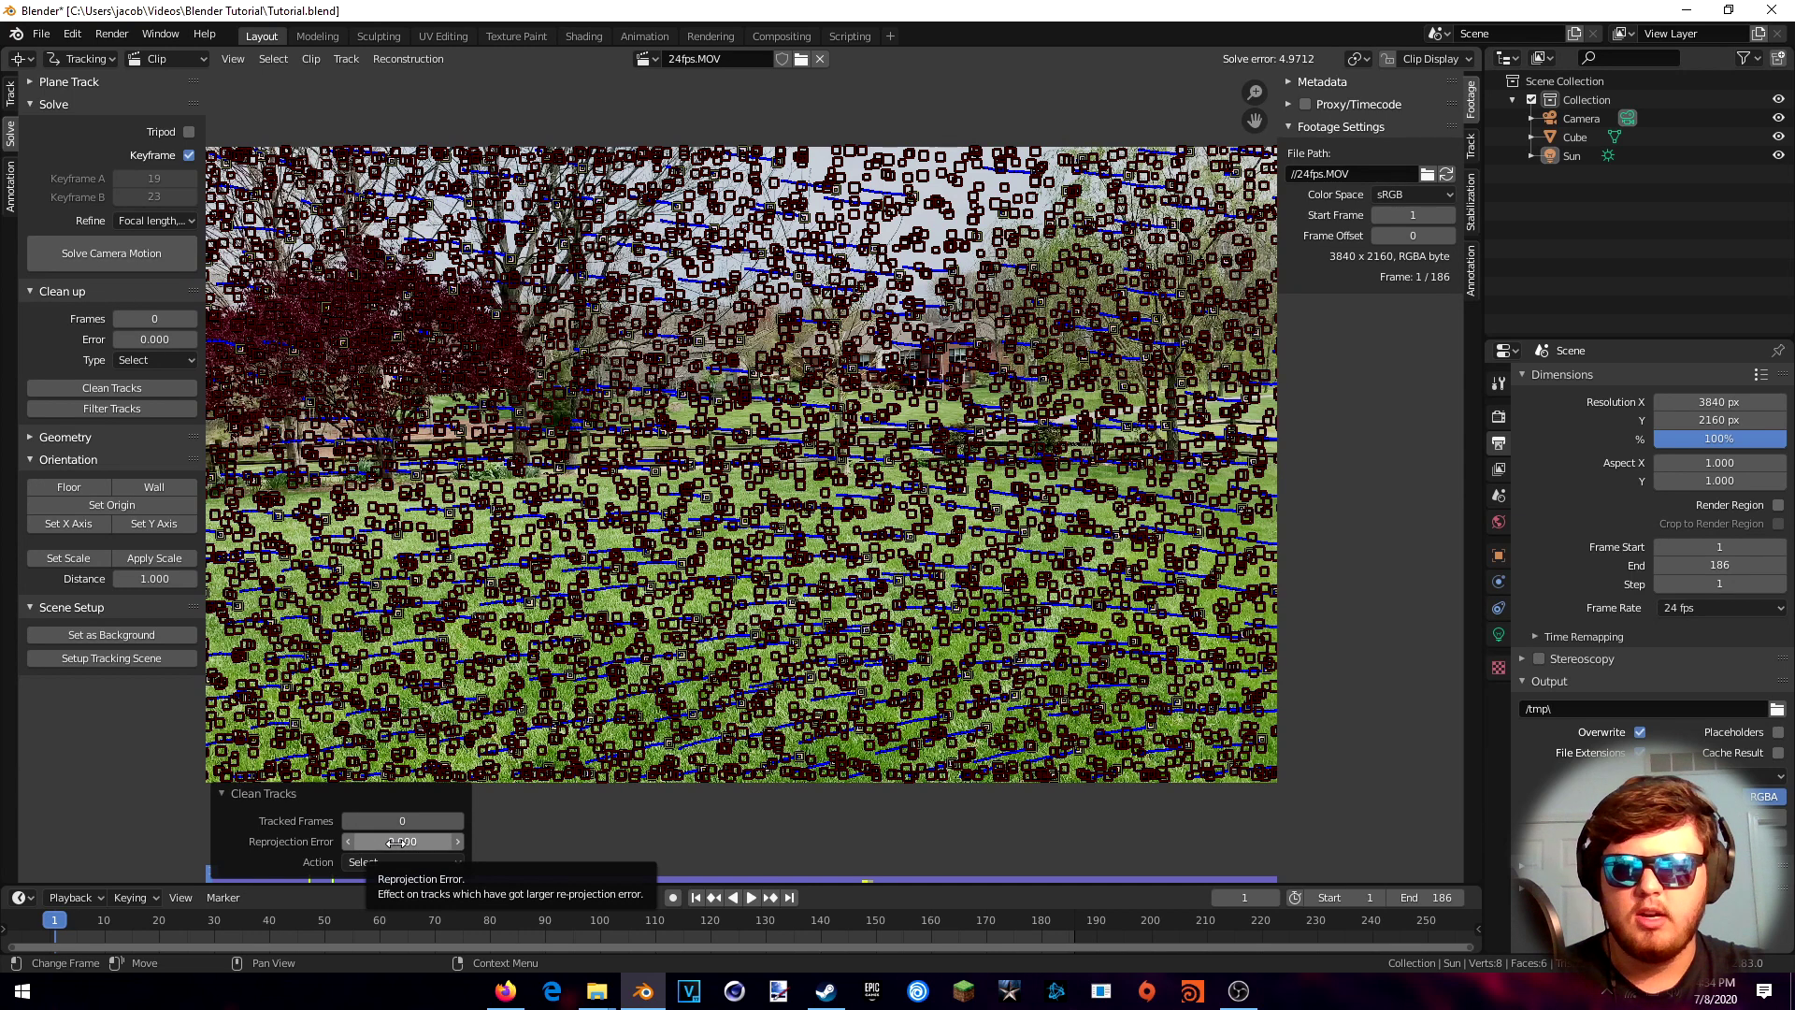
{"action": "left_click_drag", "start_coordinate": [396, 842], "coordinate": [540, 842]}
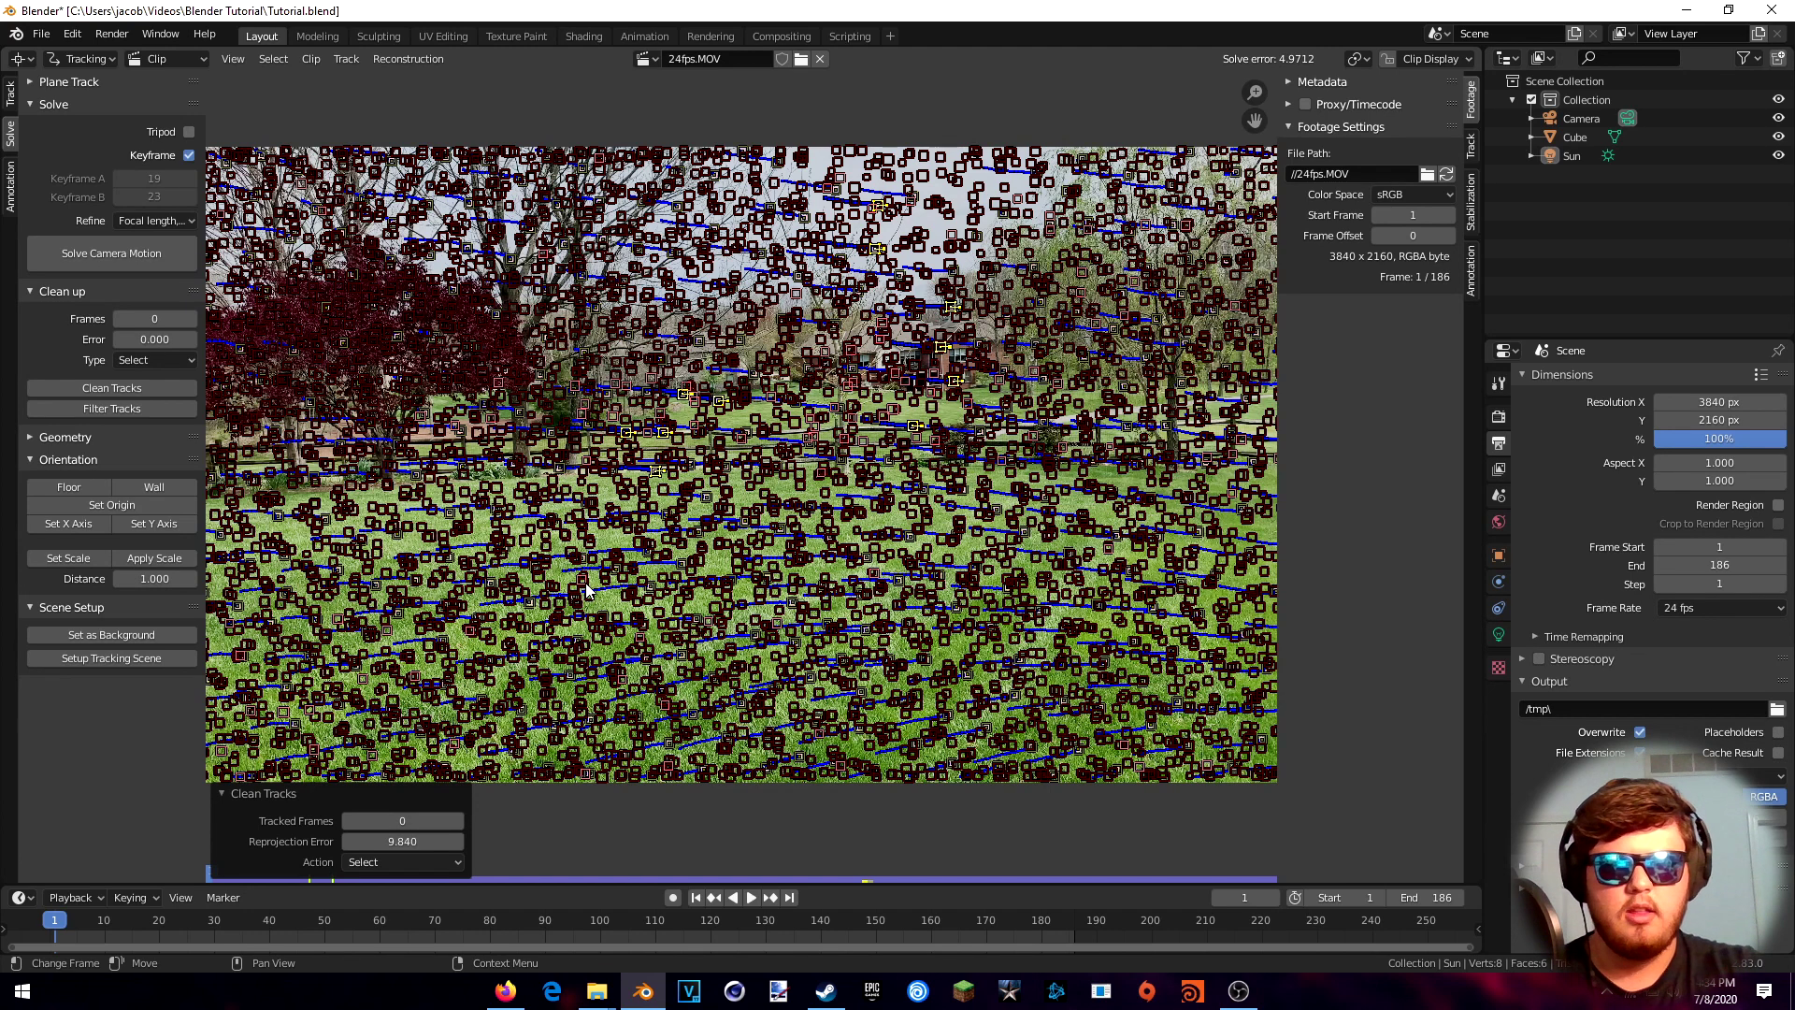
{"action": "key", "text": "x"}
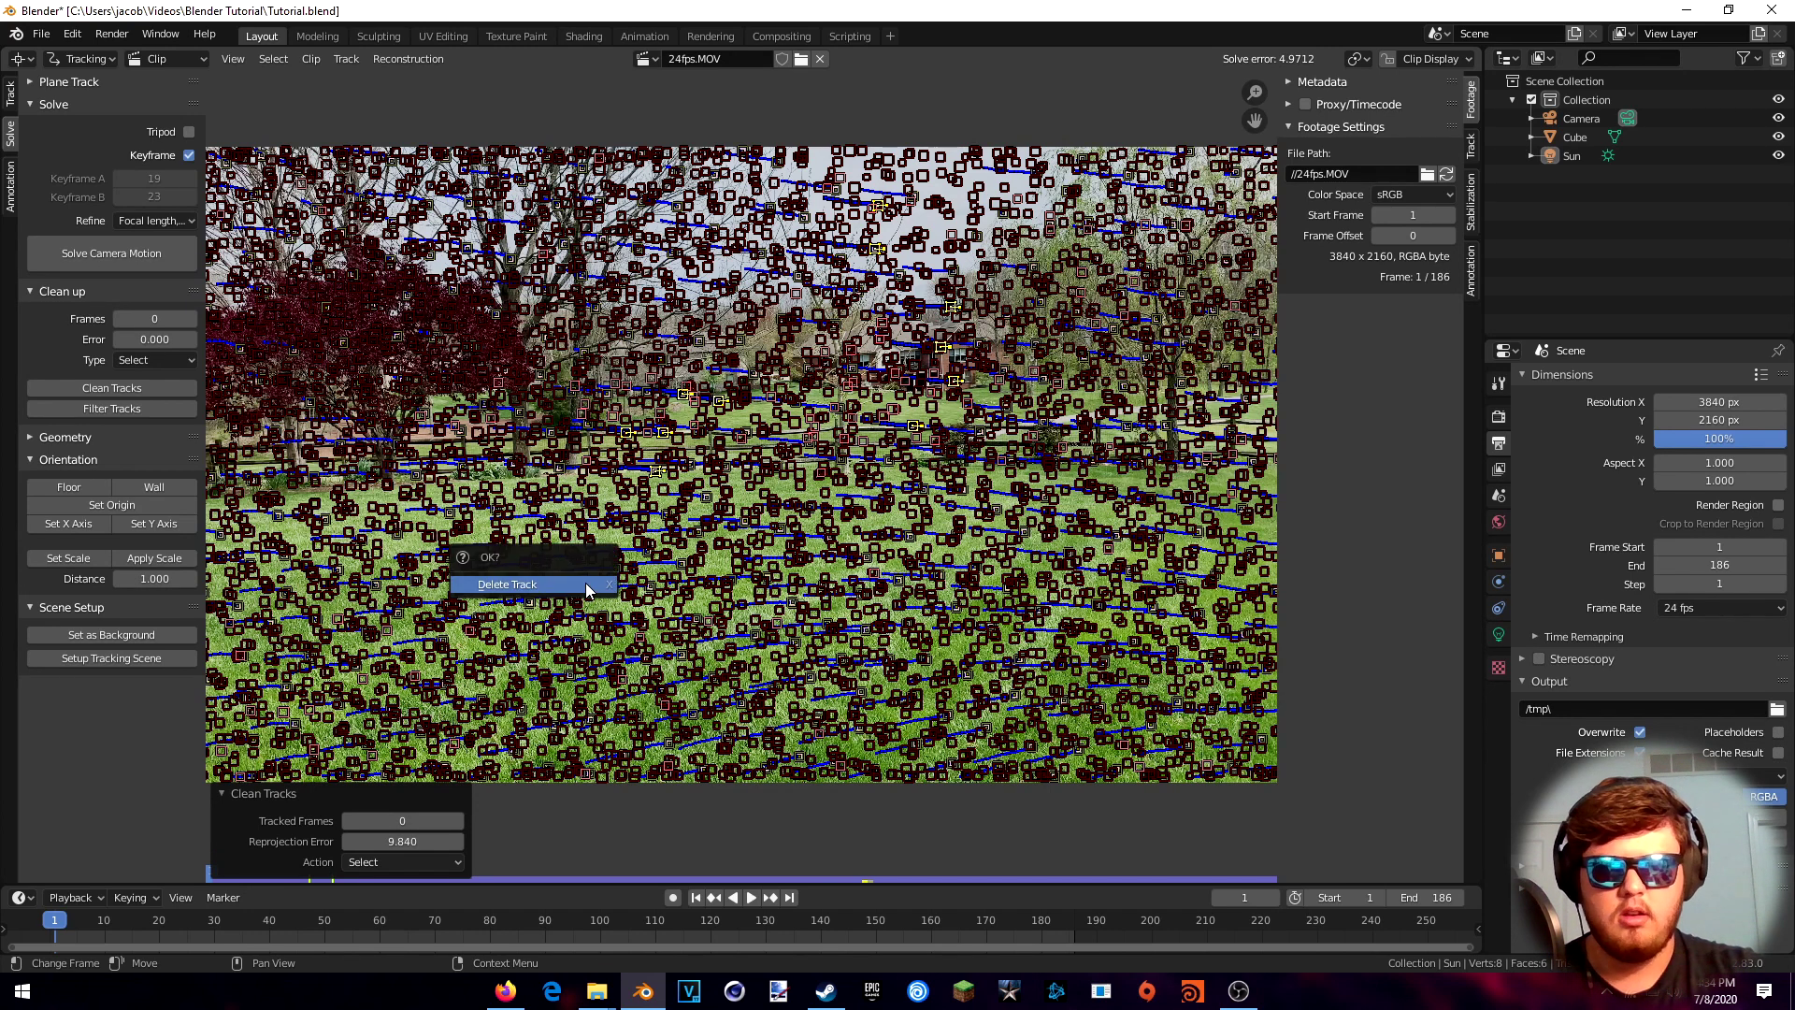
{"action": "left_click", "coordinate": [585, 584]}
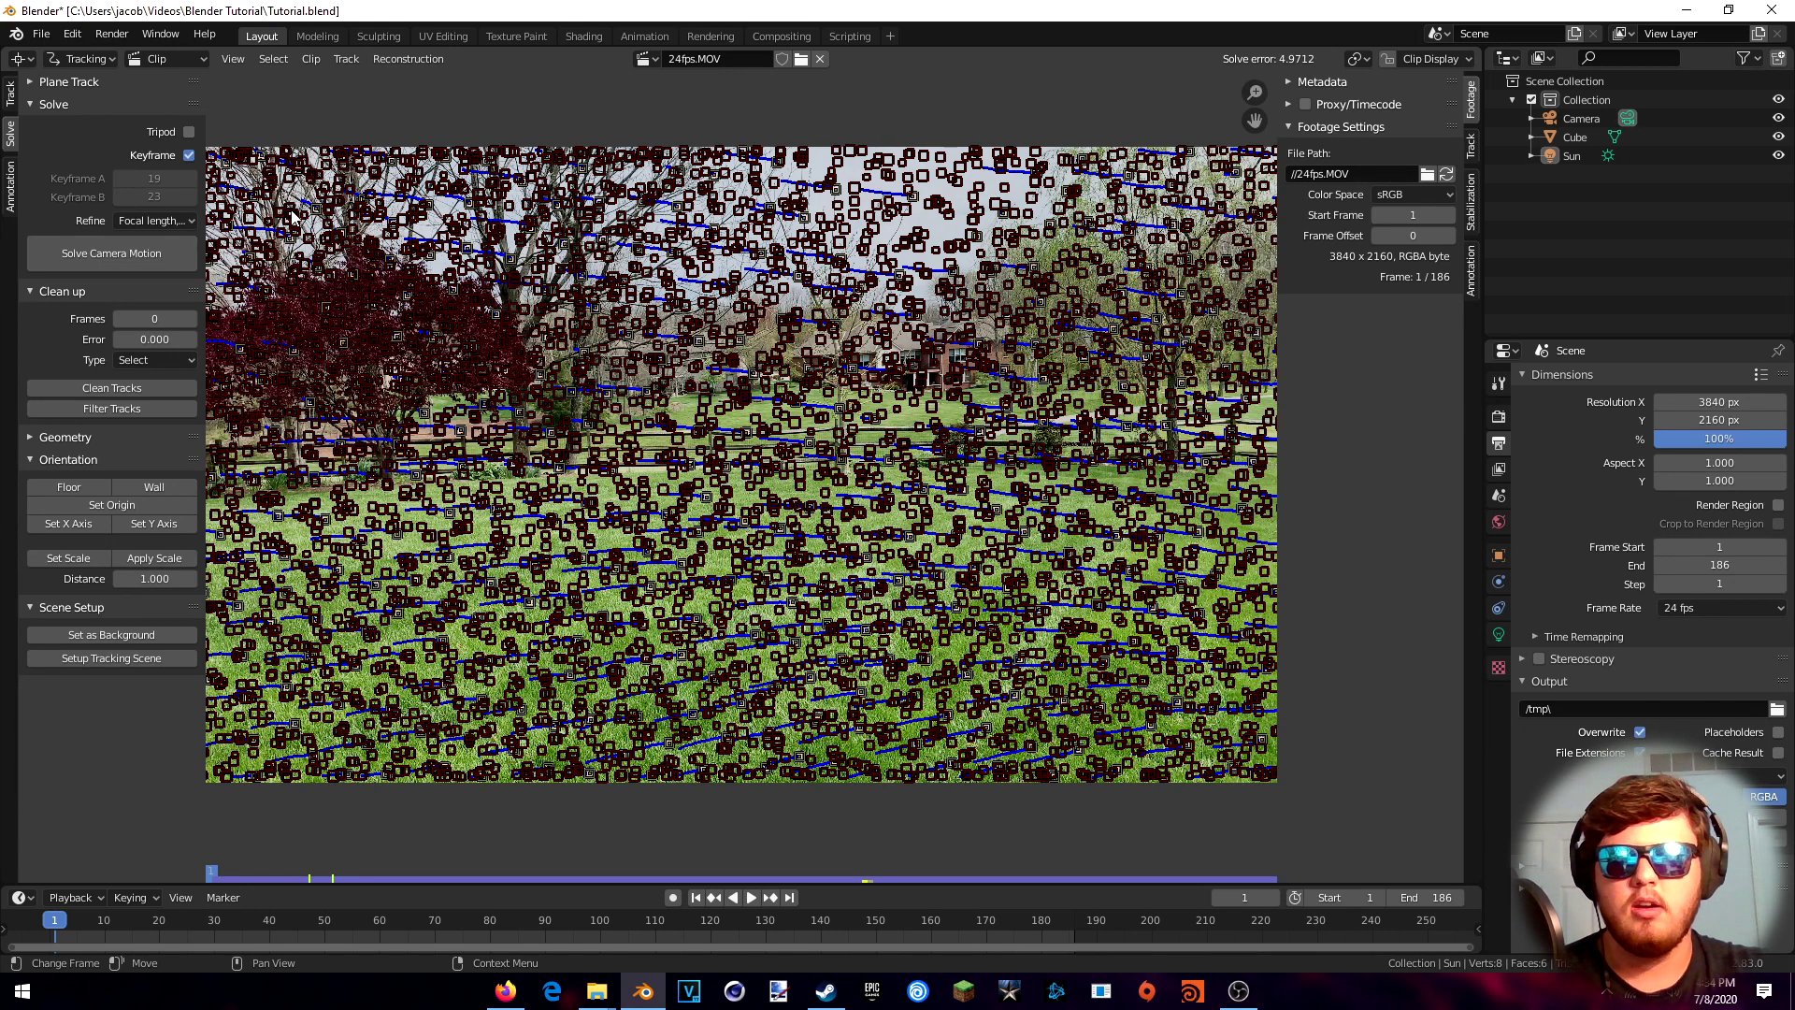
Solve the camera motion again and turn off automatic Keyframe selection
{"action": "left_click", "coordinate": [113, 251]}
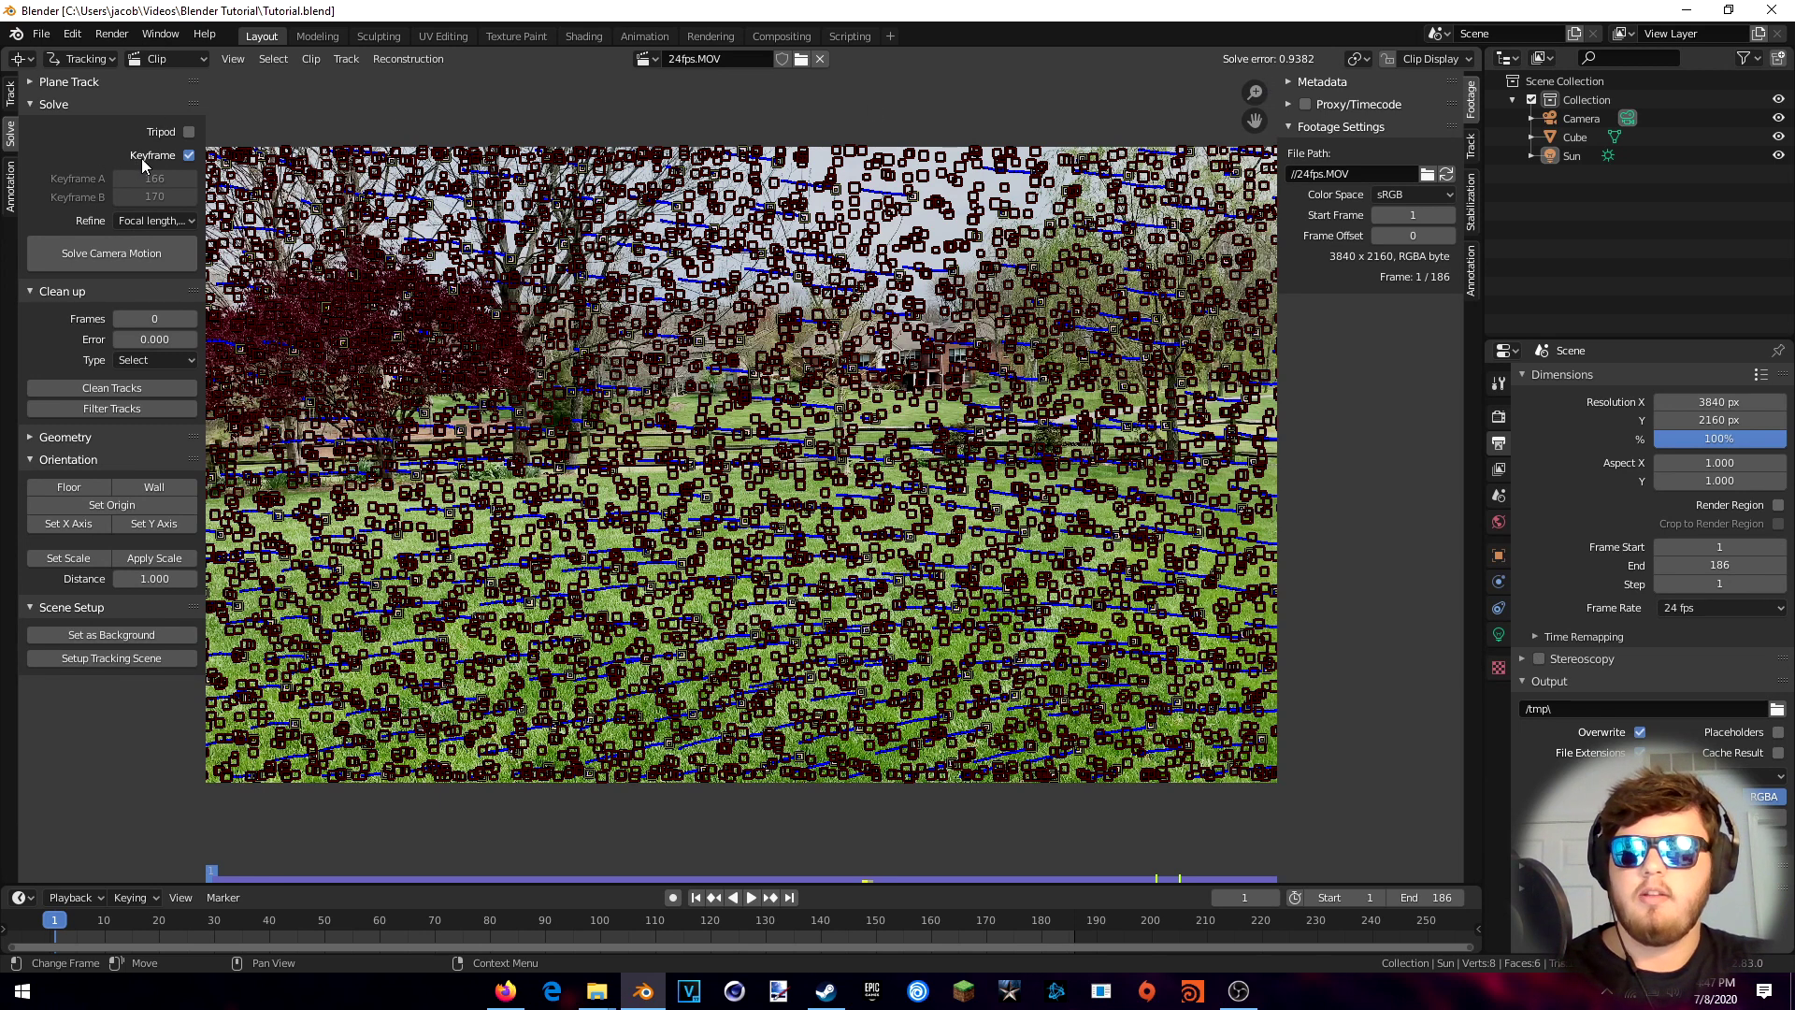
{"action": "left_click", "coordinate": [189, 154]}
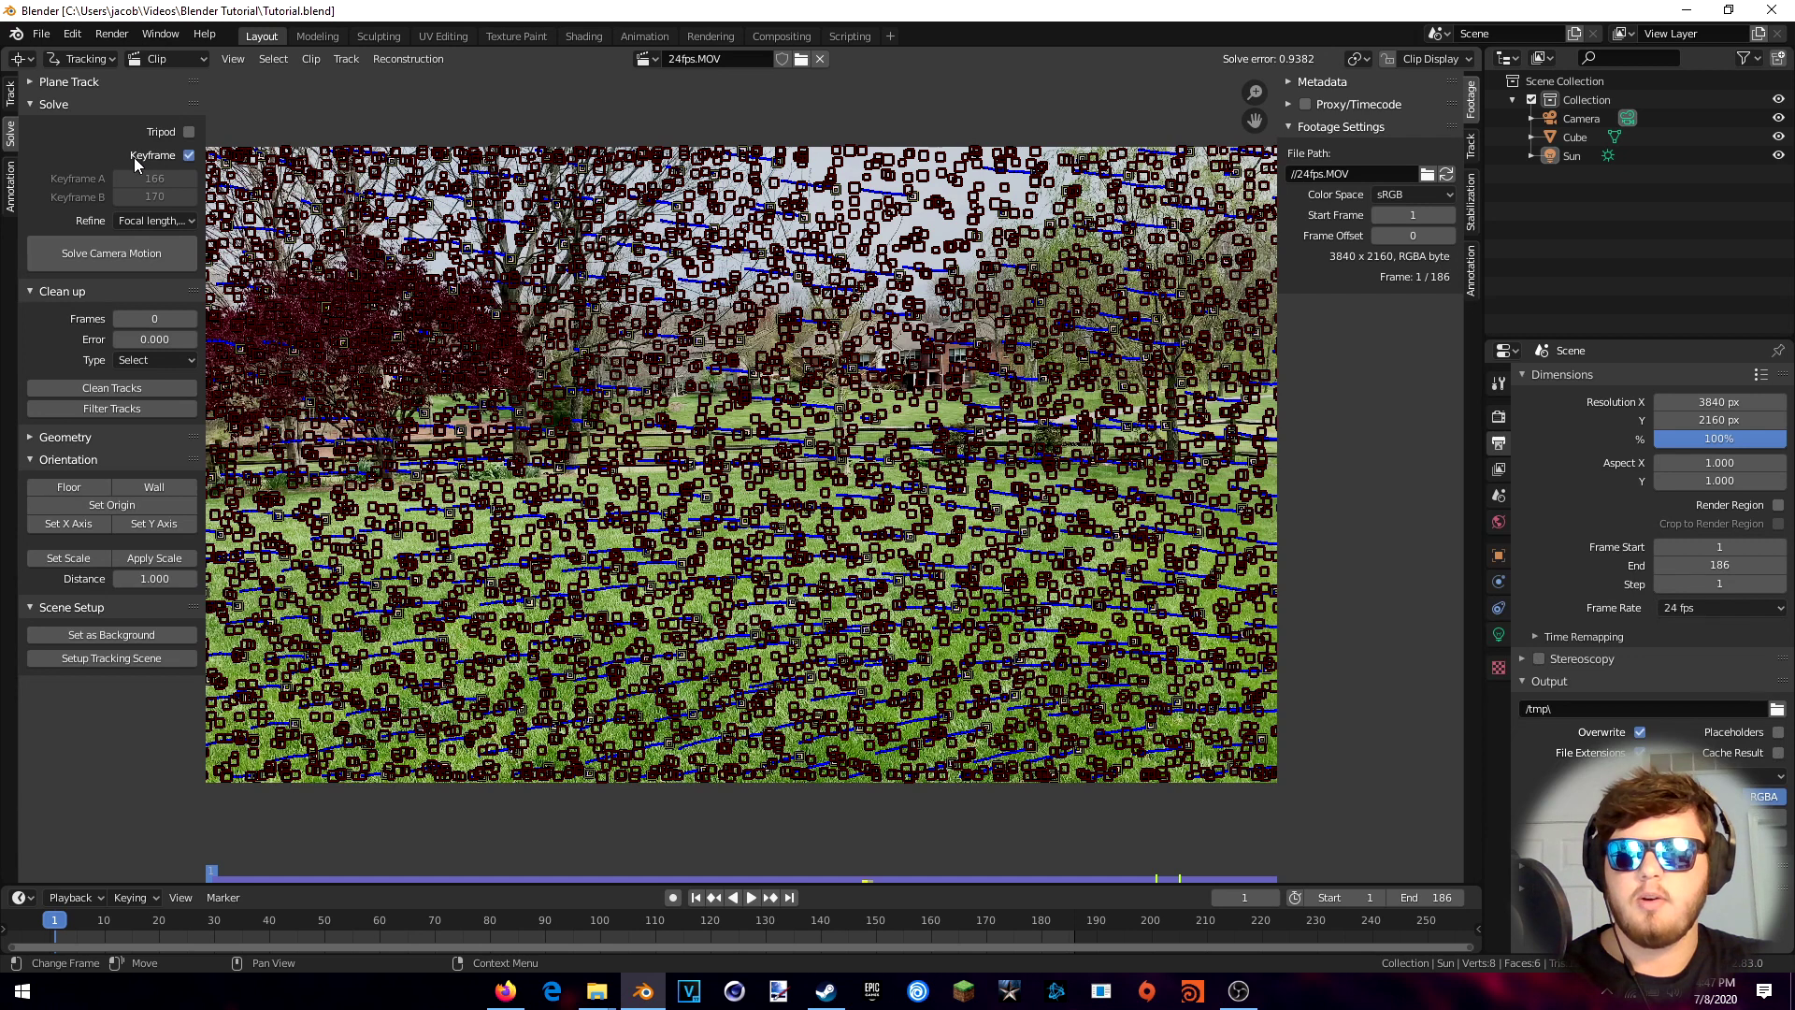
{"action": "left_click", "coordinate": [189, 154]}
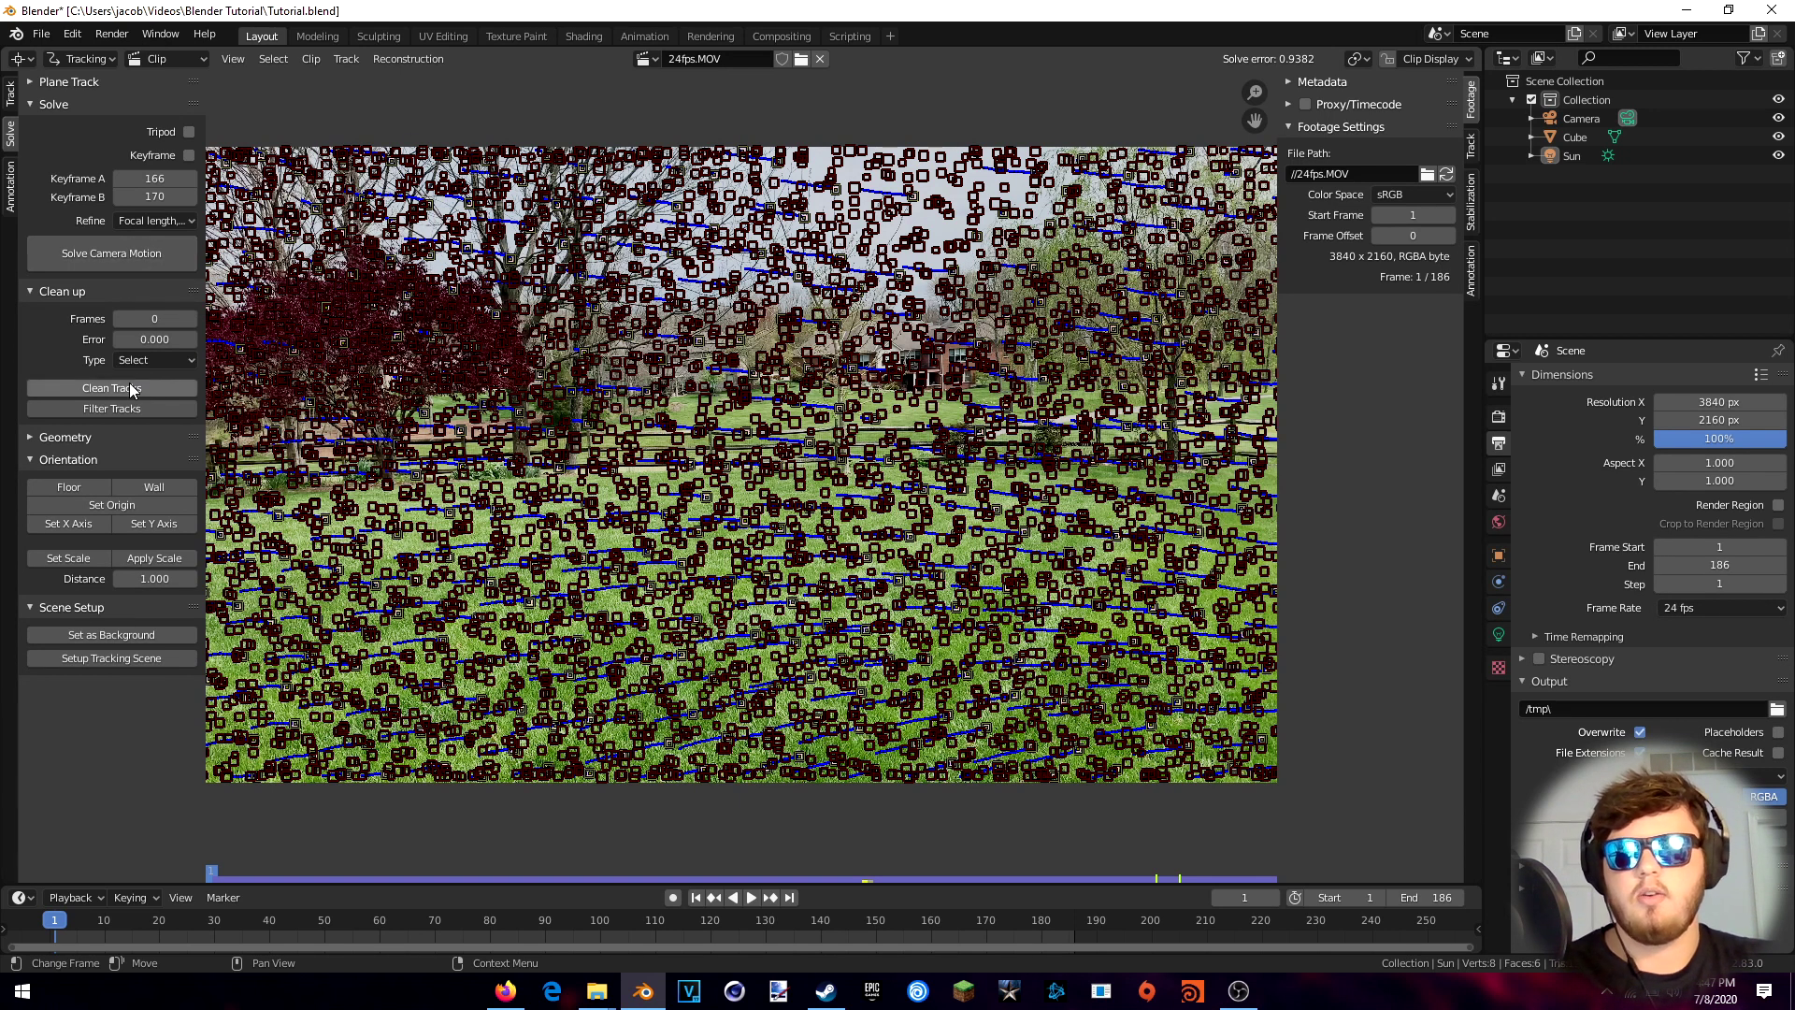
Delete the tracks that Clean Tracks selects above a reprojection error of 1.480, and solve the camera motion again
{"action": "left_click", "coordinate": [111, 387]}
{"action": "left_click_drag", "start_coordinate": [383, 843], "coordinate": [445, 843]}
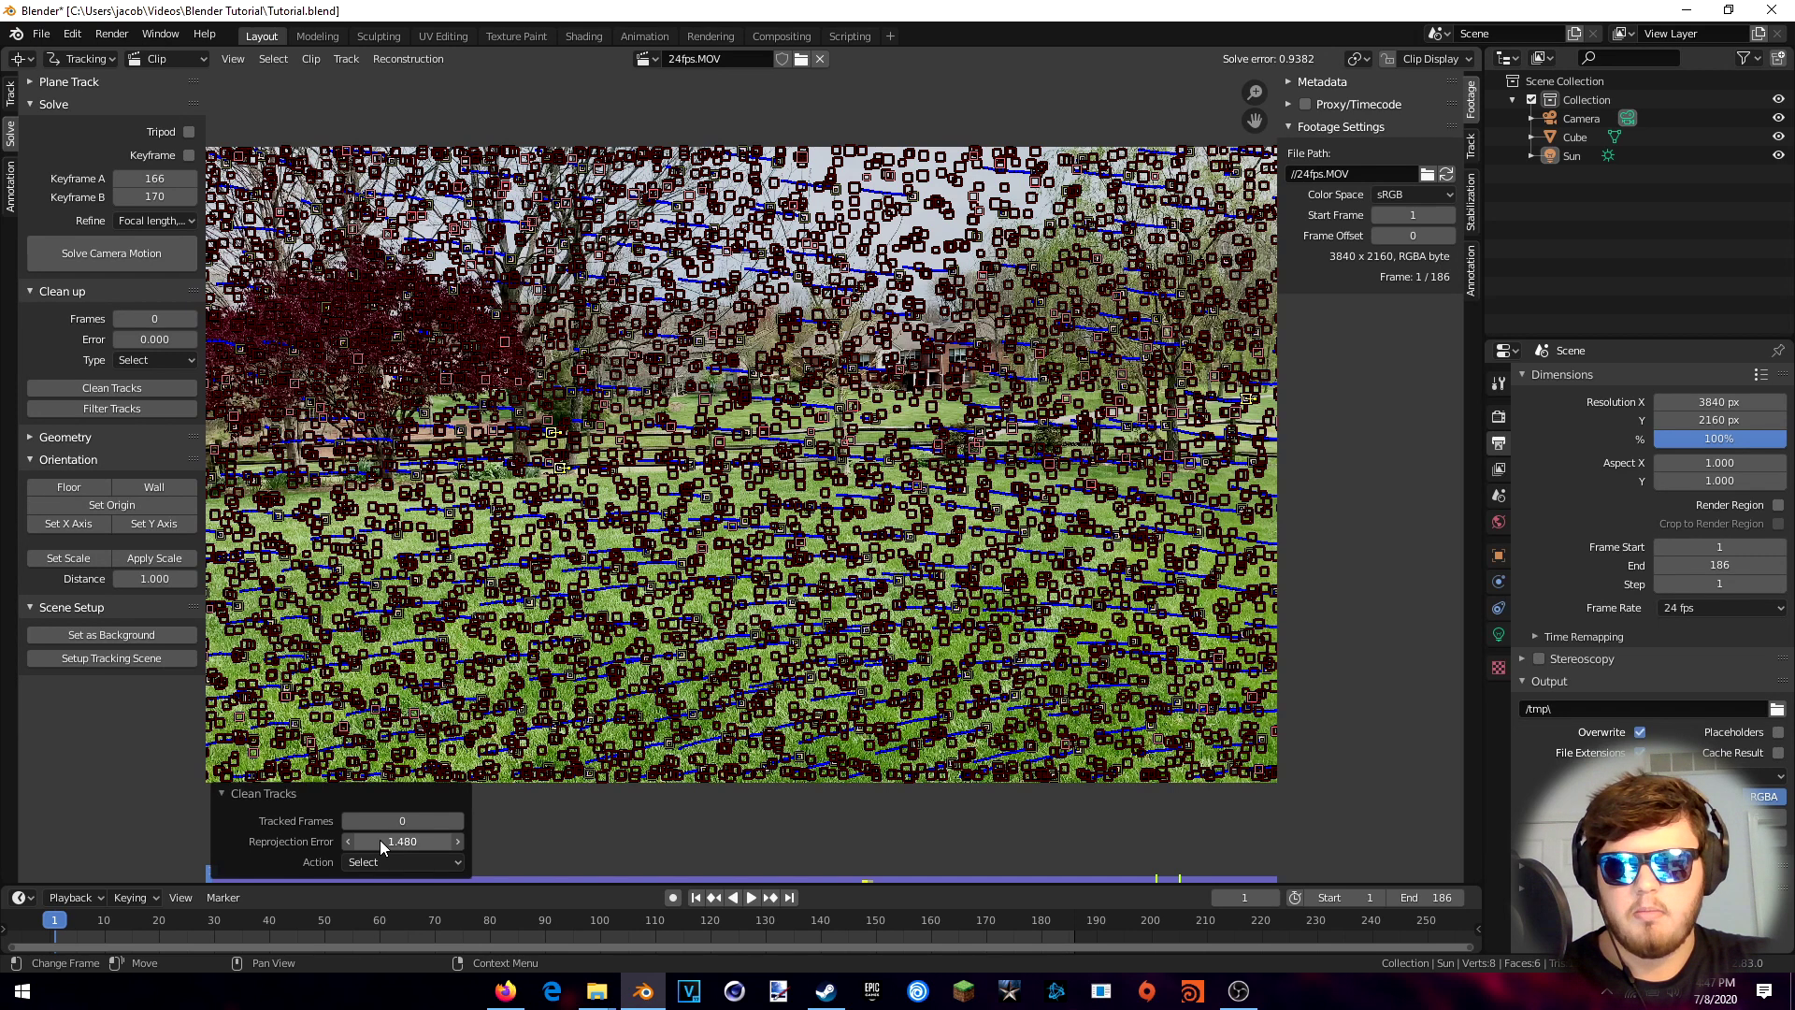
{"action": "key", "text": "x"}
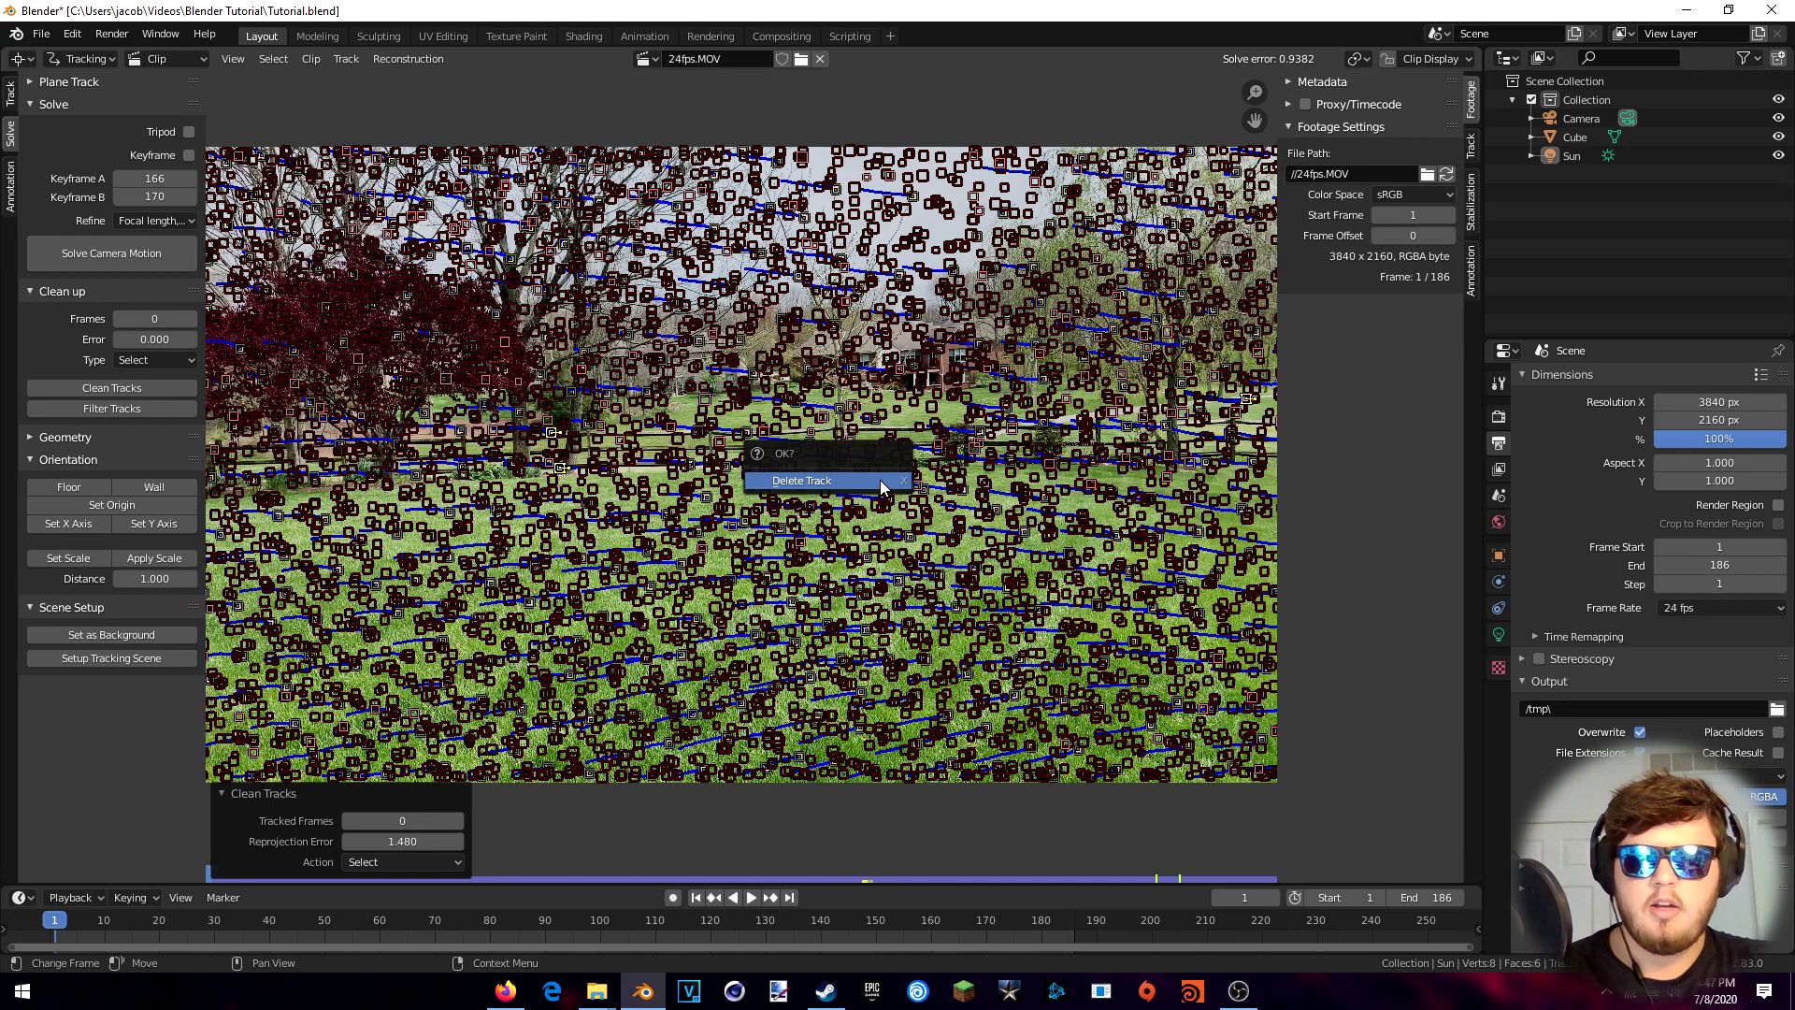
{"action": "left_click", "coordinate": [881, 482]}
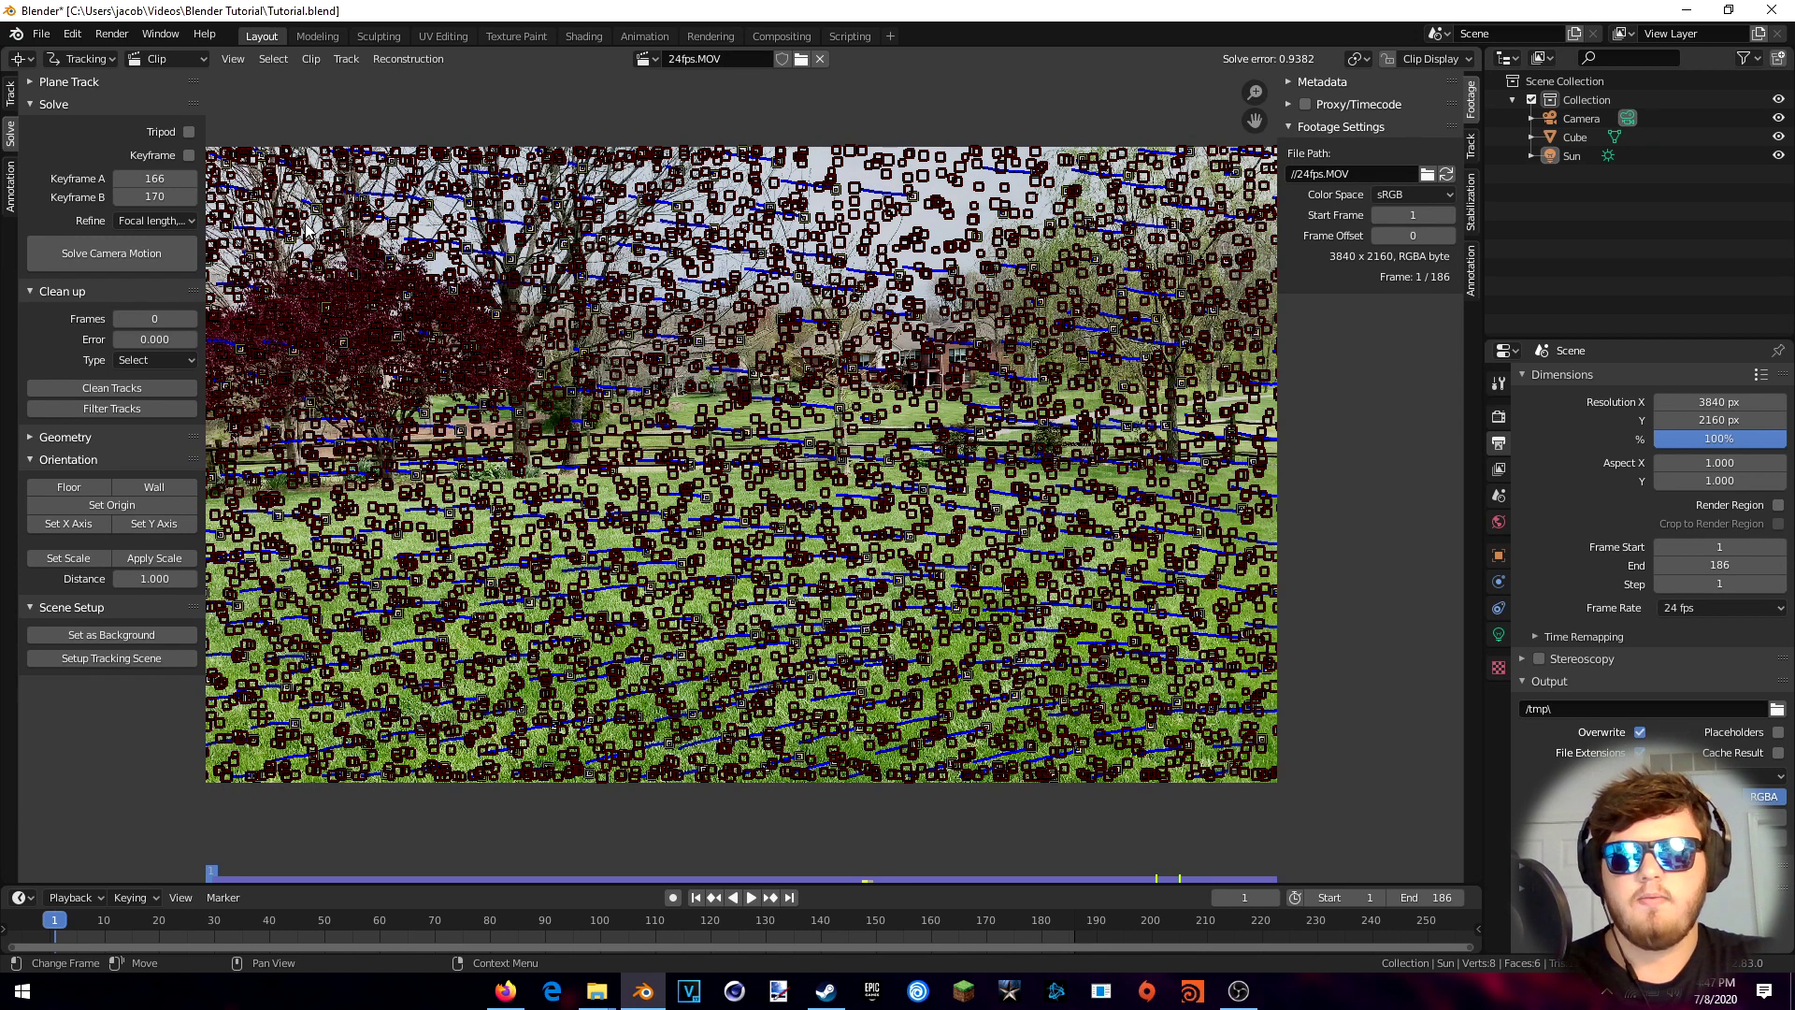
{"action": "left_click", "coordinate": [156, 258]}
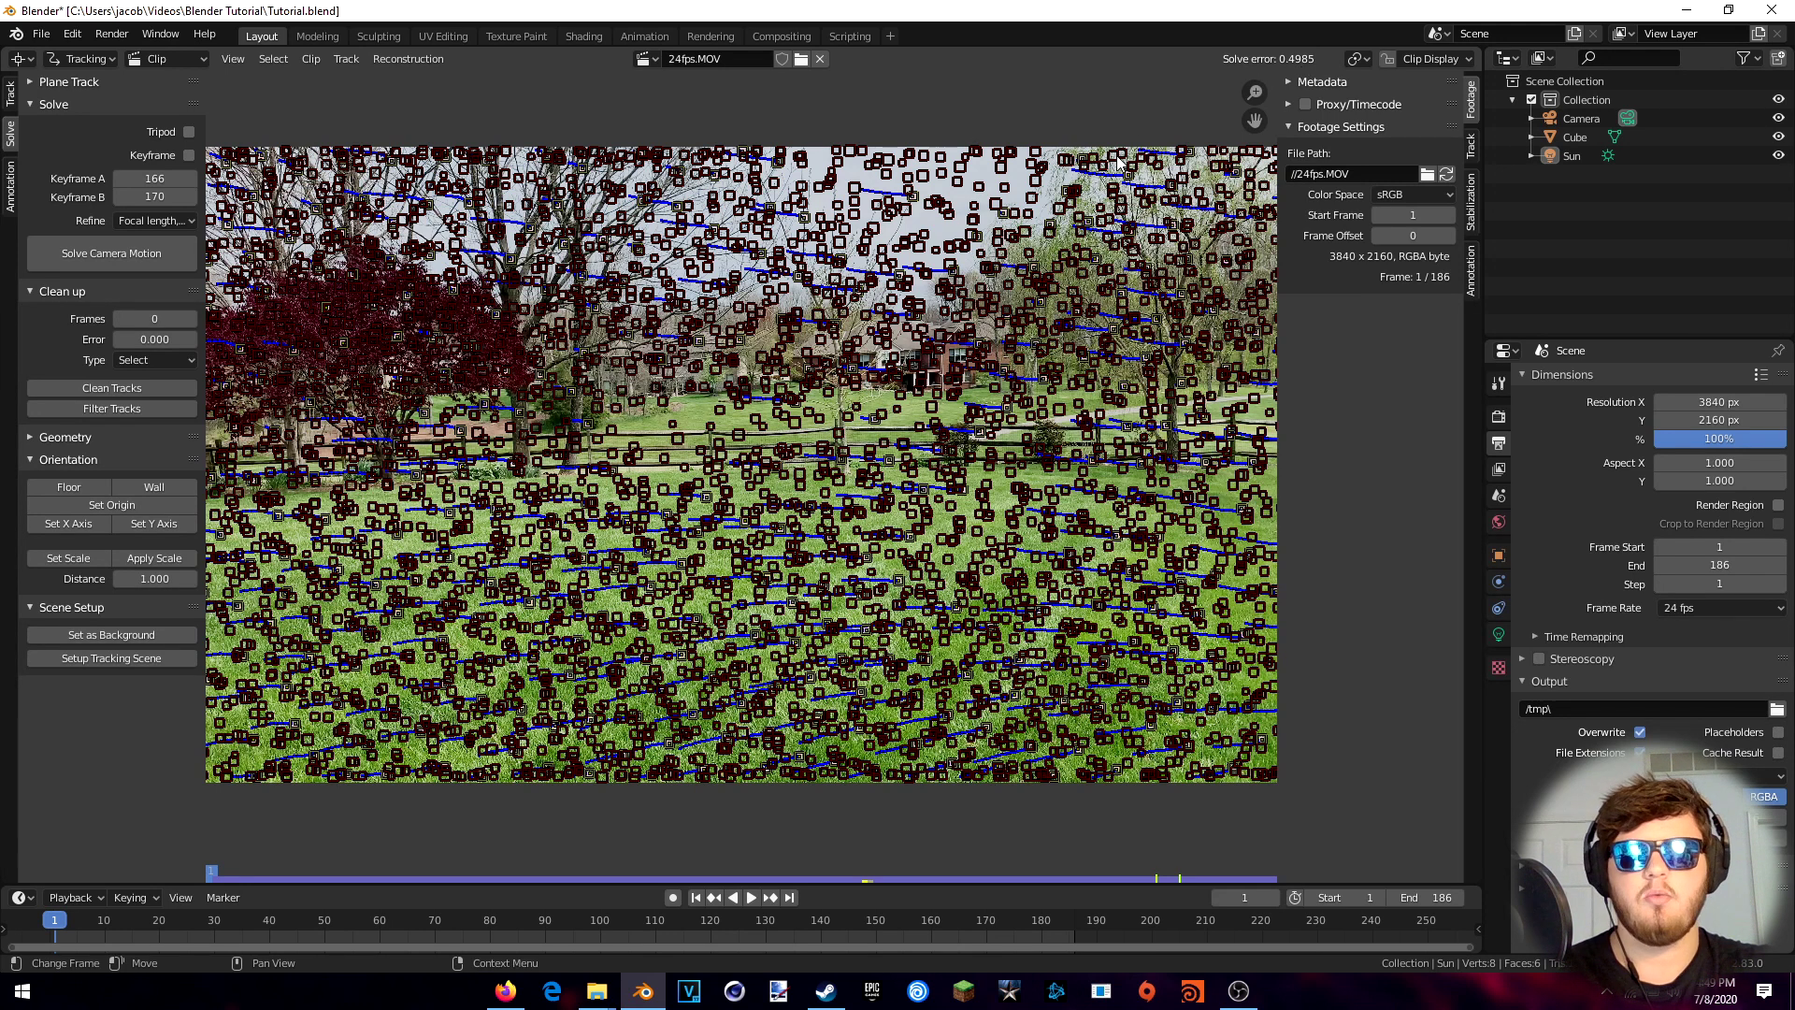
{"action": "scroll", "coordinate": [748, 474], "scroll_direction": "down", "scroll_amount": 1}
{"action": "scroll", "coordinate": [748, 474], "scroll_direction": "up", "scroll_amount": 1}
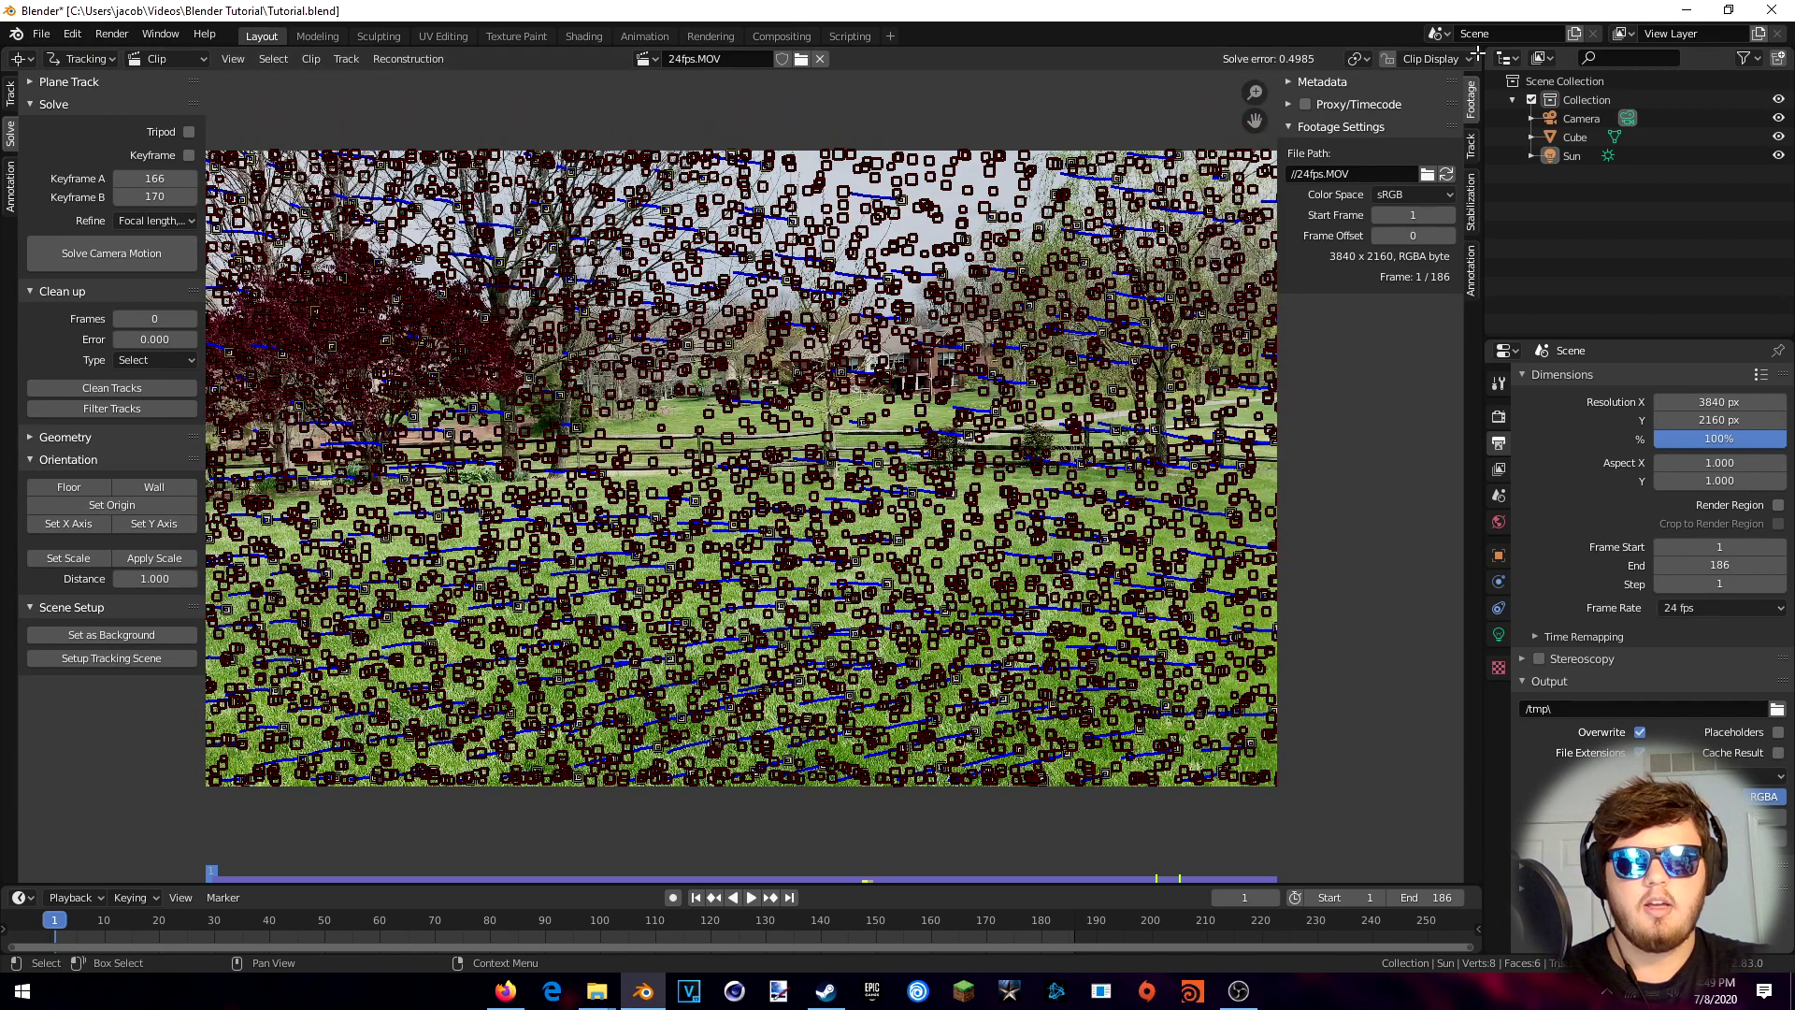
Split off a 3D Viewport above the Movie Clip Editor and set up the tracking scene from the solved footage
{"action": "left_click_drag", "start_coordinate": [1475, 53], "coordinate": [1459, 612]}
{"action": "left_click", "coordinate": [20, 58]}
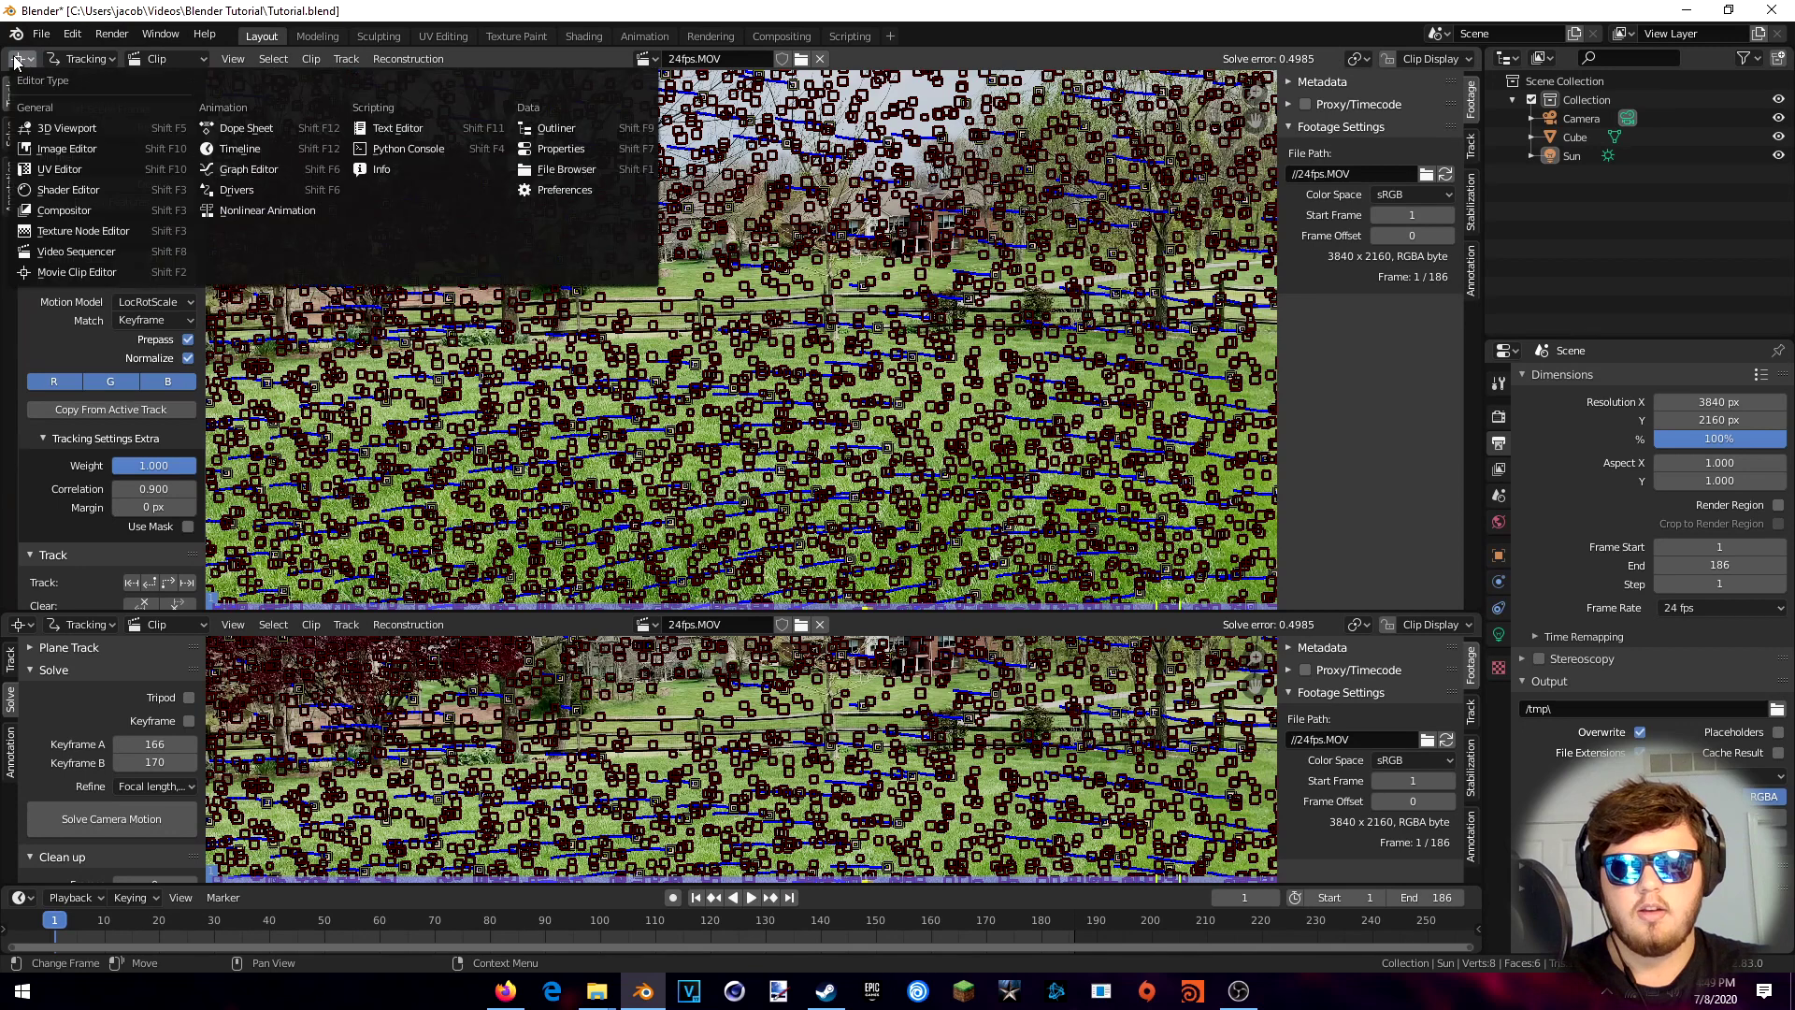
{"action": "left_click", "coordinate": [66, 128]}
{"action": "left_click_drag", "start_coordinate": [684, 609], "coordinate": [281, 355]}
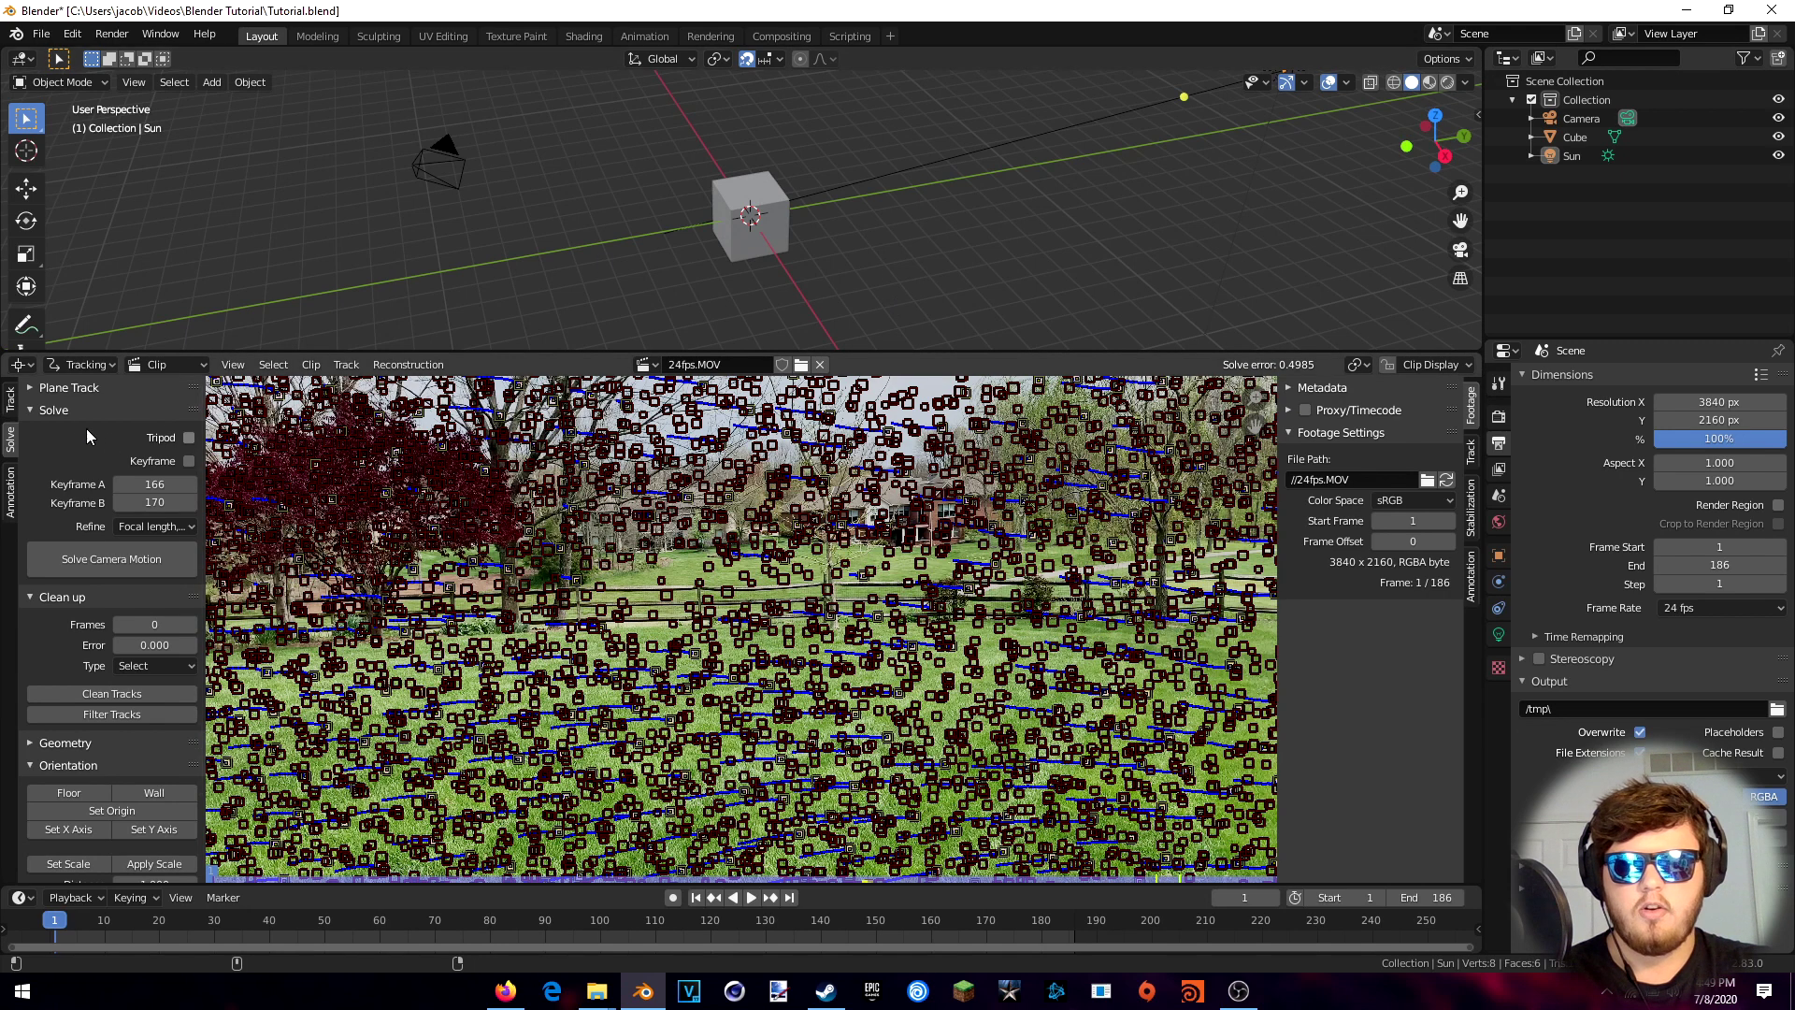
{"action": "scroll", "coordinate": [153, 548], "scroll_direction": "down", "scroll_amount": 3}
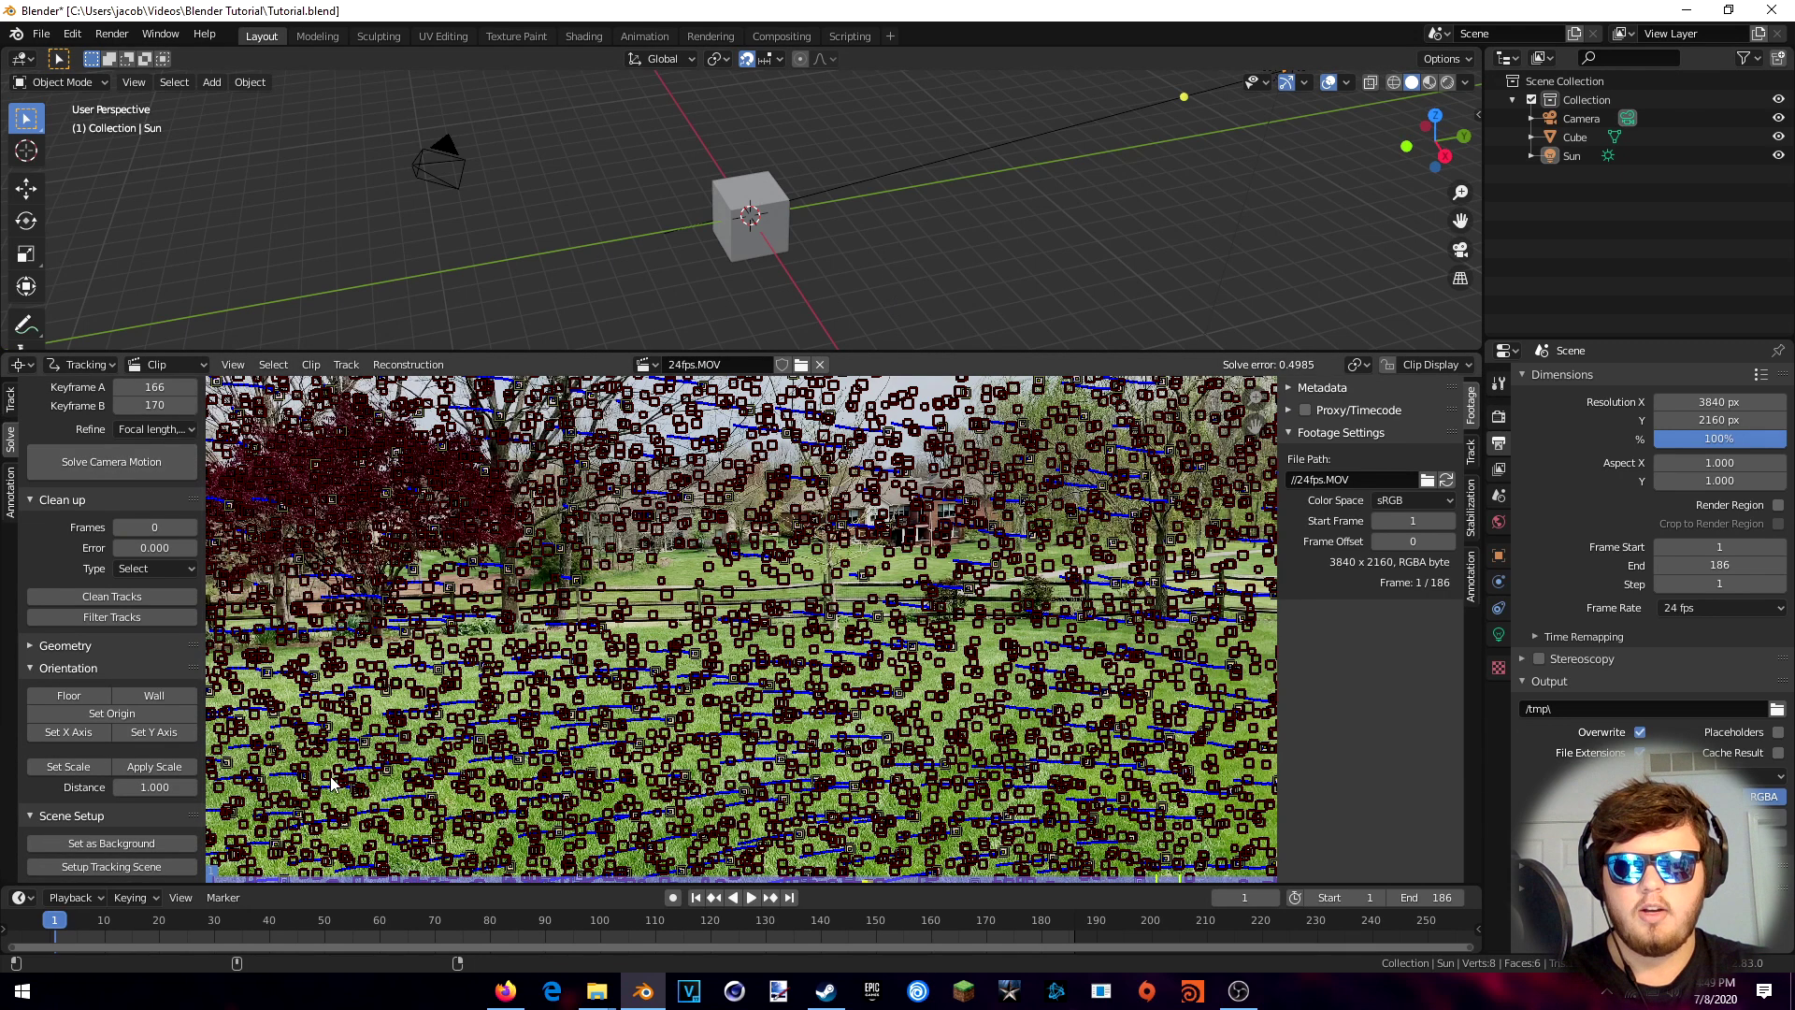
{"action": "left_click", "coordinate": [110, 867]}
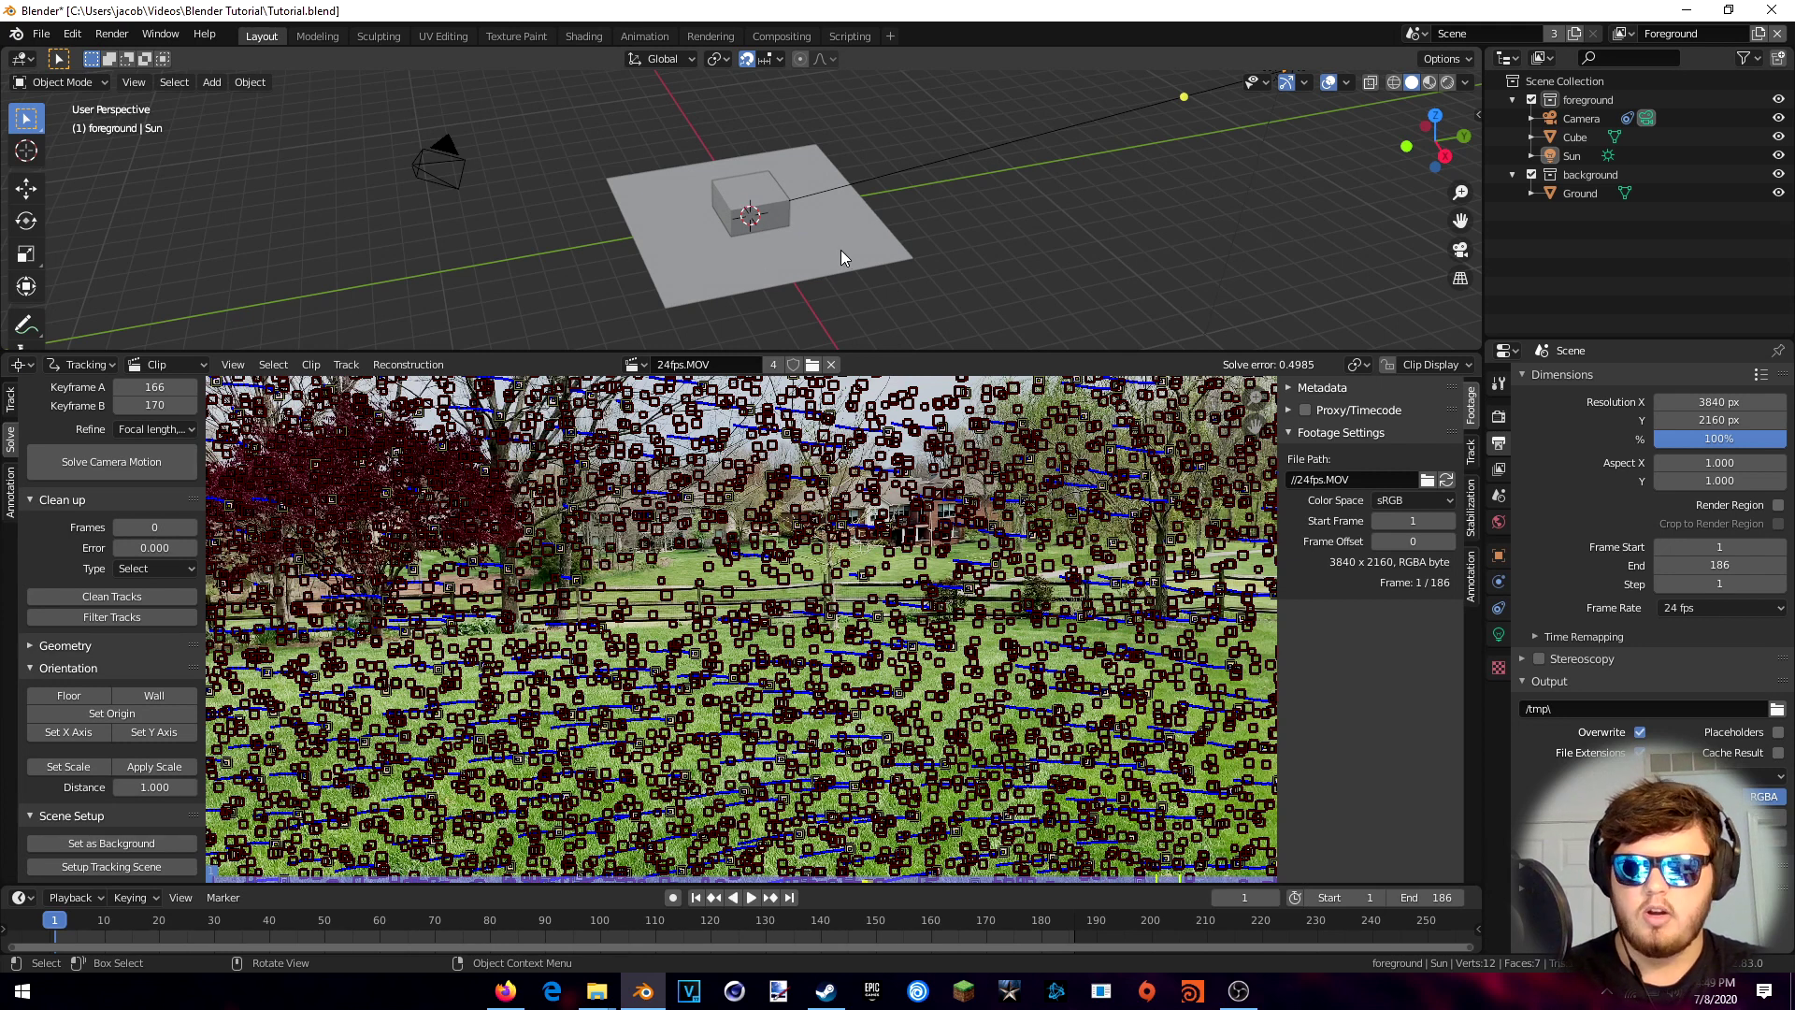
Start the Shortcut VUr key display in the 3D Viewport
{"action": "key", "text": "n"}
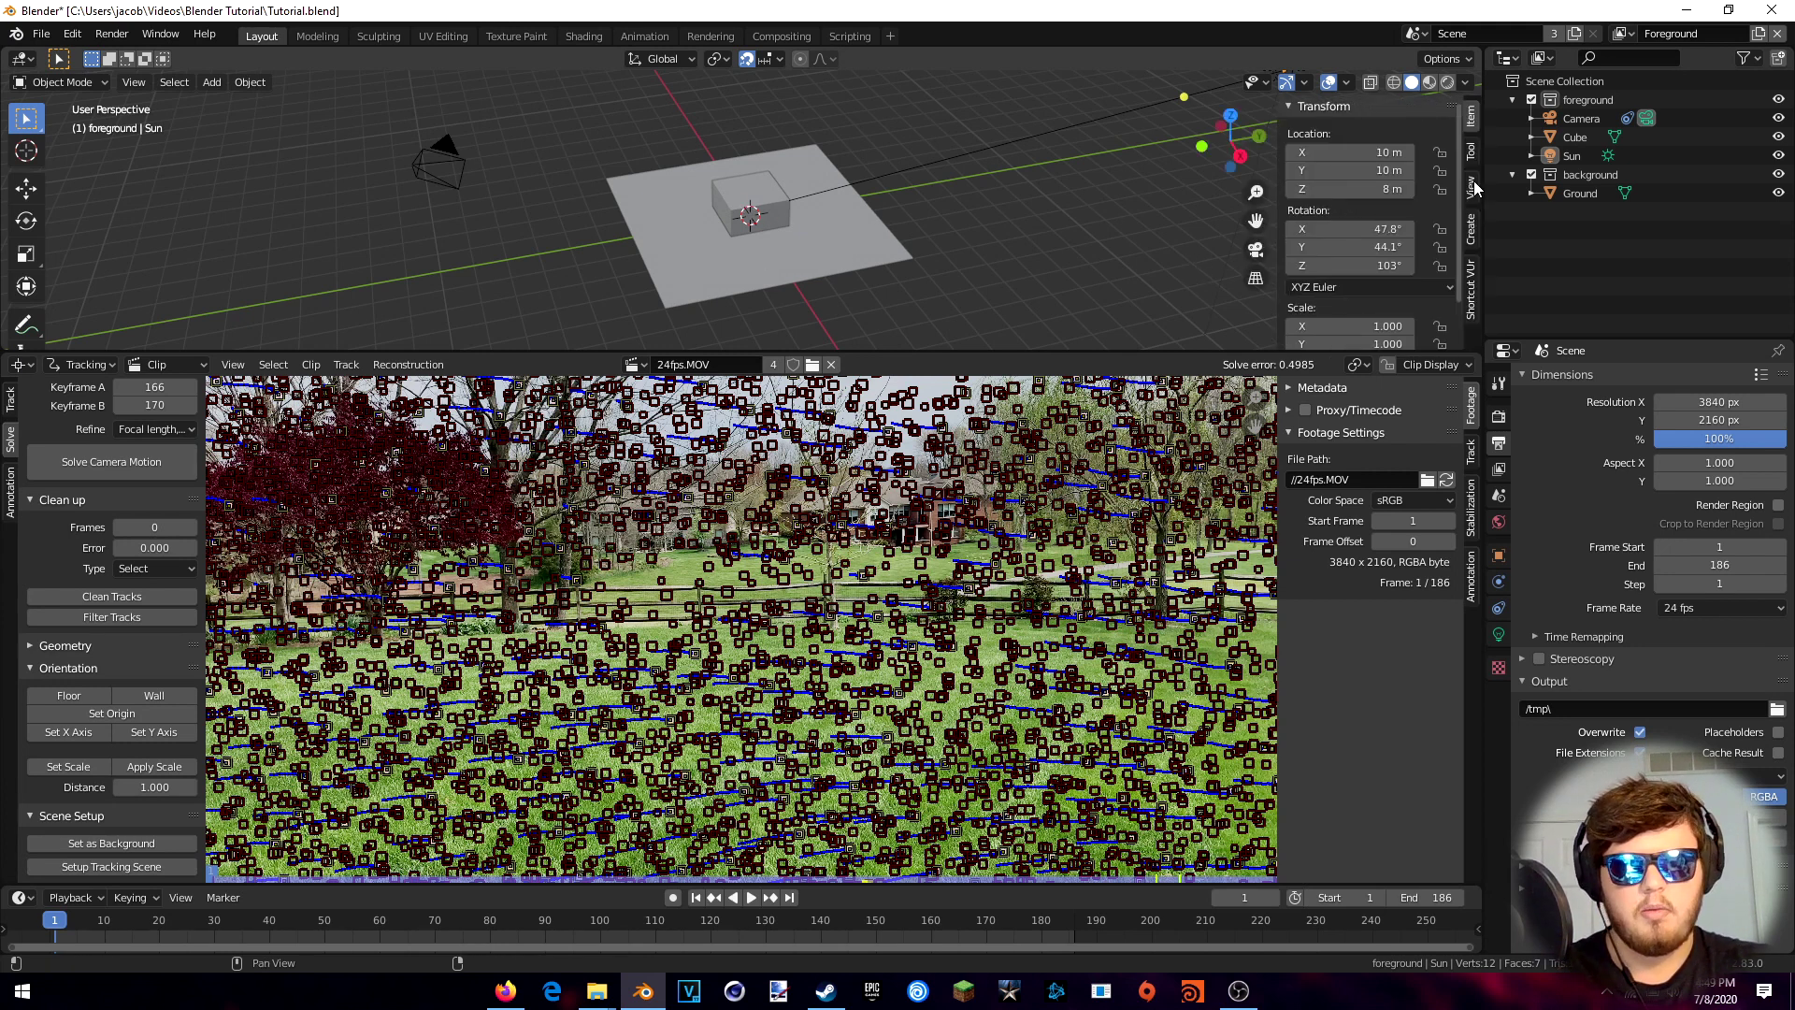
{"action": "left_click", "coordinate": [1471, 288]}
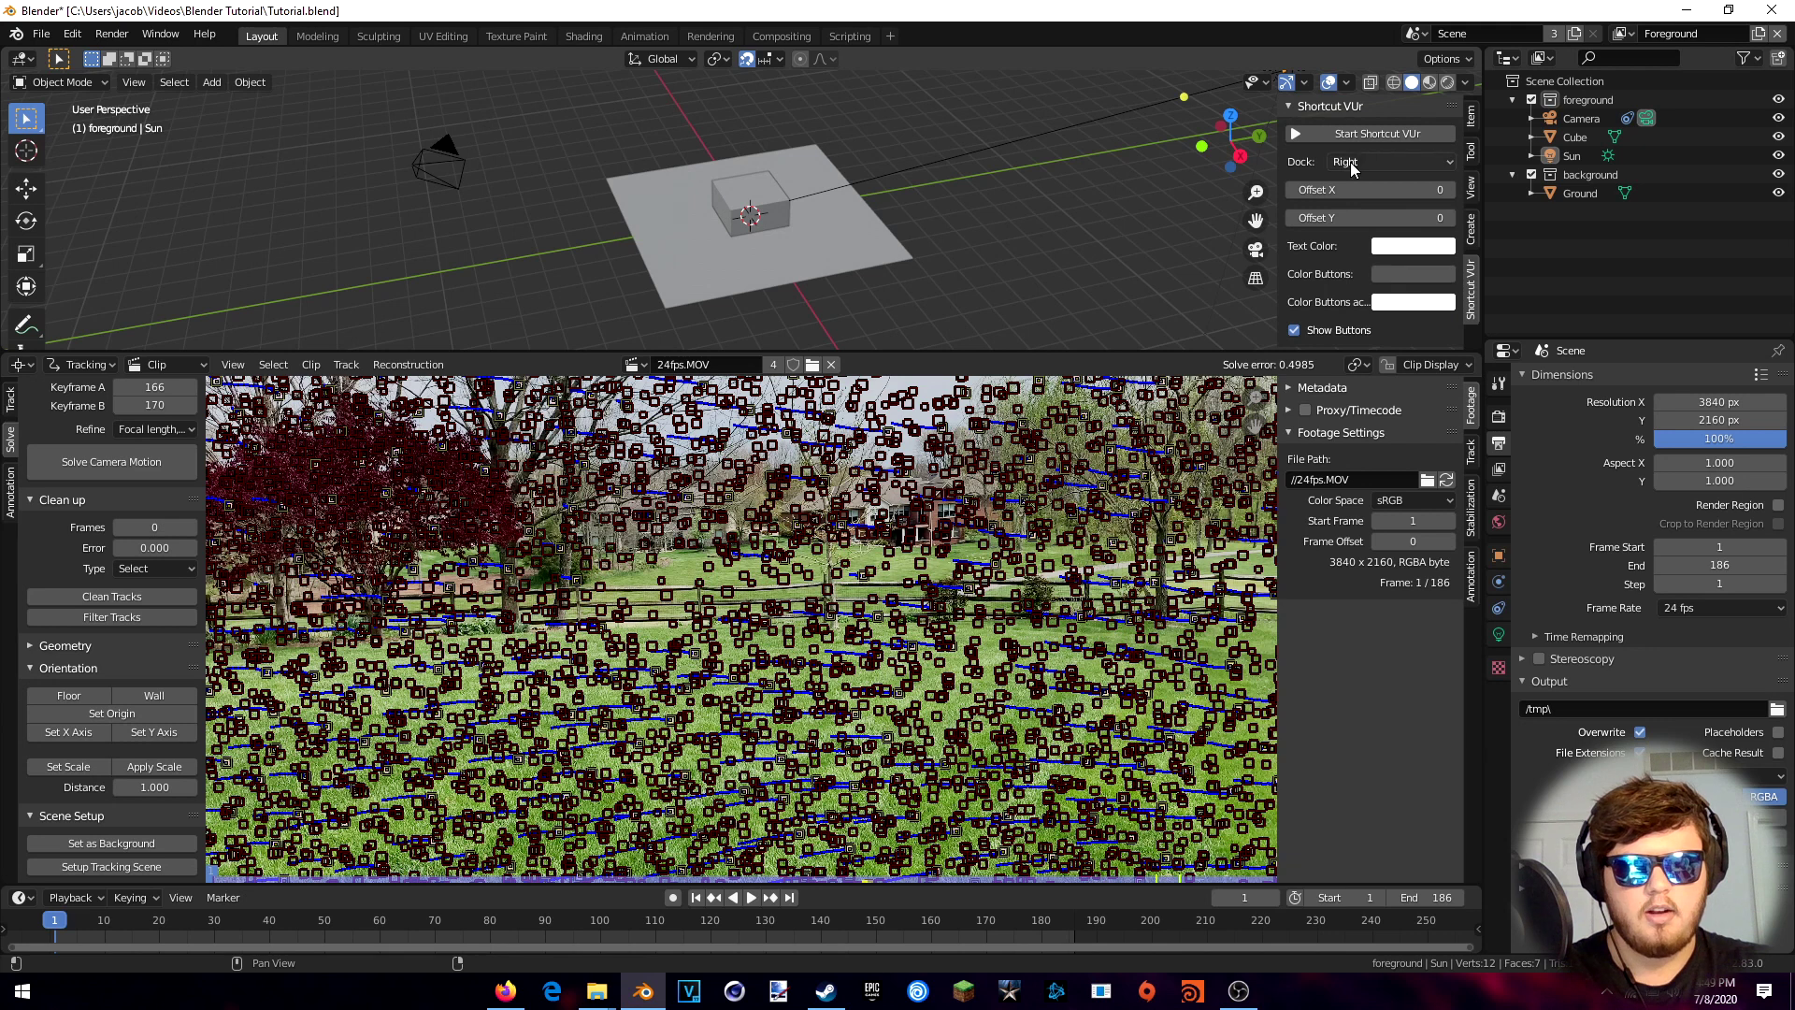
{"action": "left_click", "coordinate": [1376, 134]}
{"action": "key", "text": "n"}
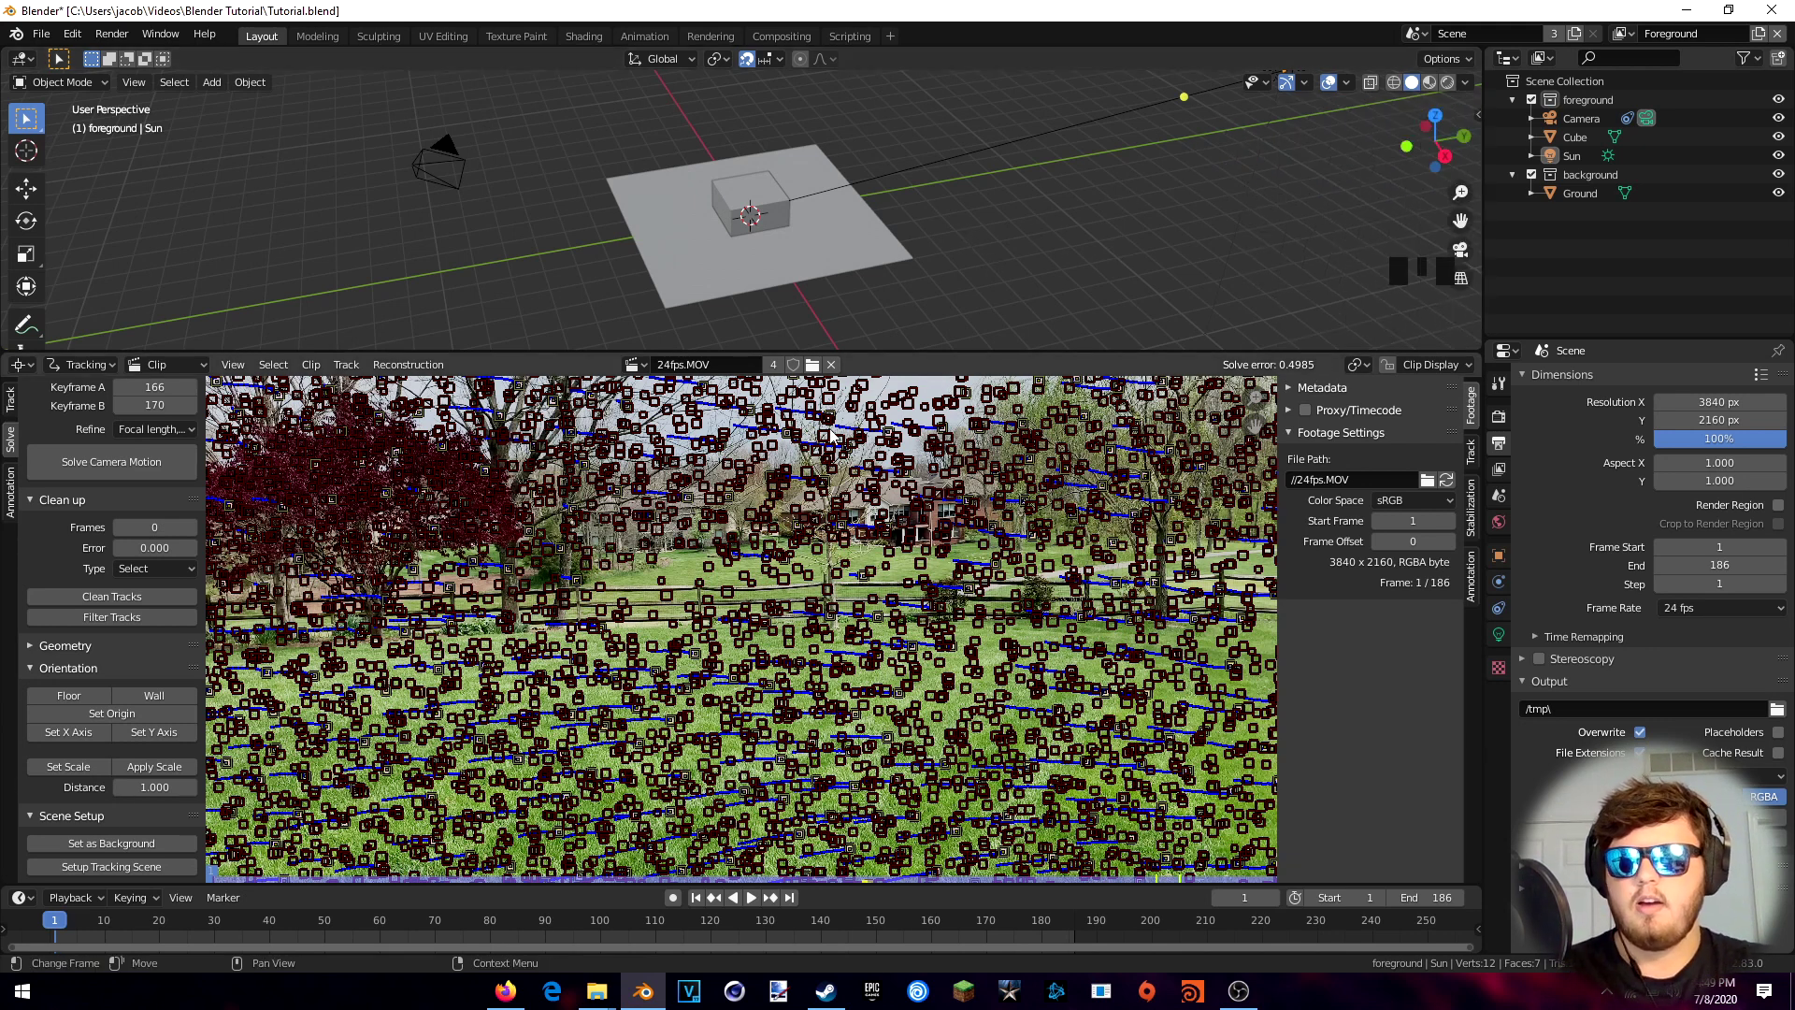
View the scene through the camera in an enlarged viewport and set its 24fps.MOV background image's alpha to 1.000
{"action": "key", "text": "KP_0"}
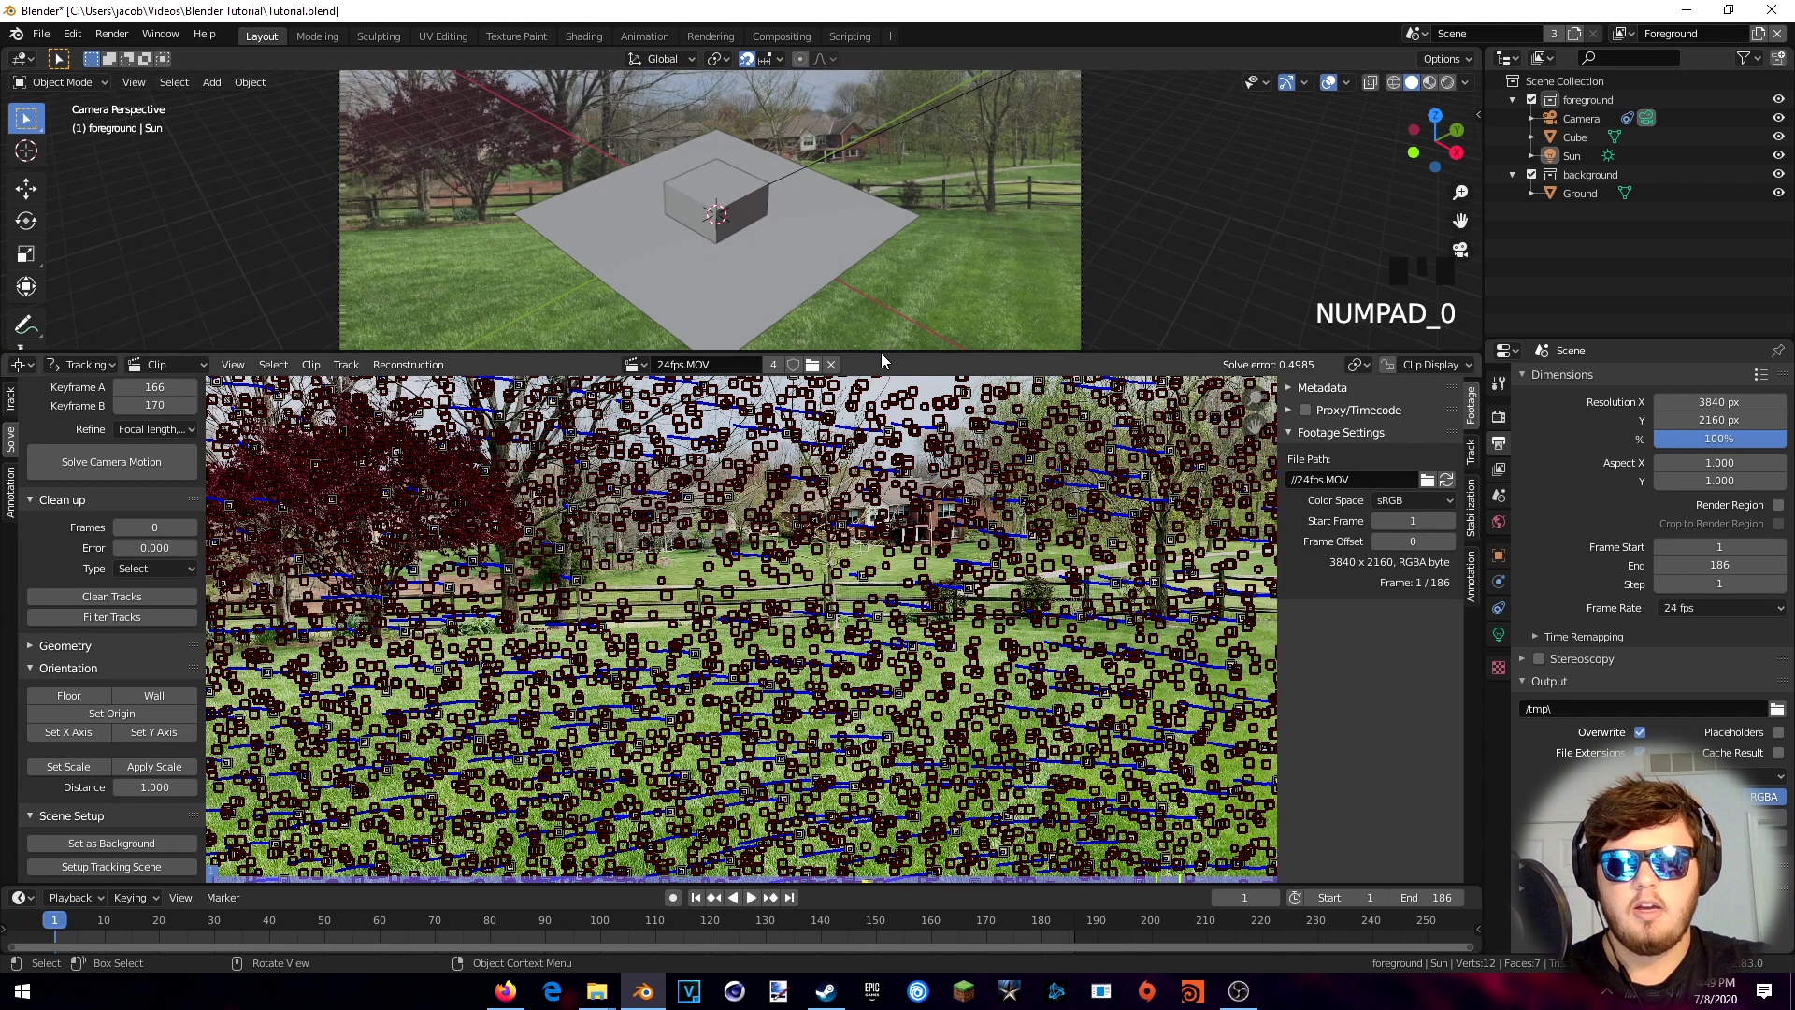
{"action": "left_click_drag", "start_coordinate": [882, 353], "coordinate": [884, 651]}
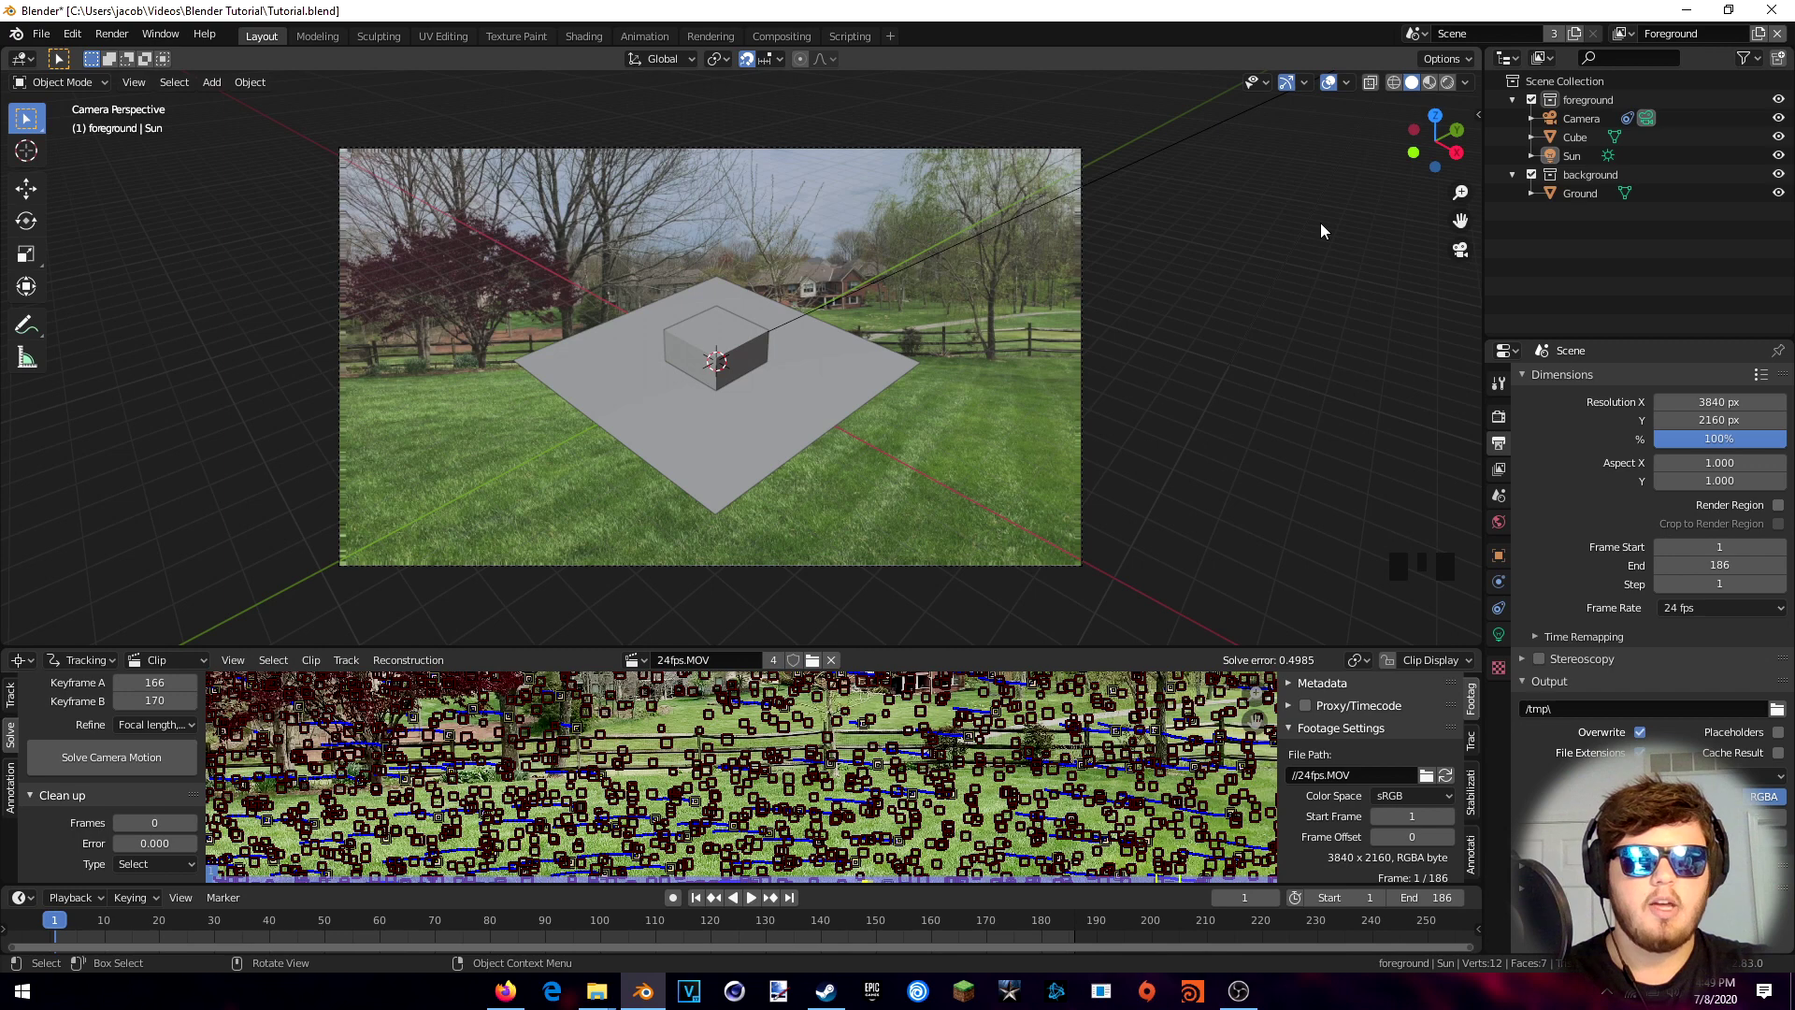
{"action": "left_click", "coordinate": [1612, 122]}
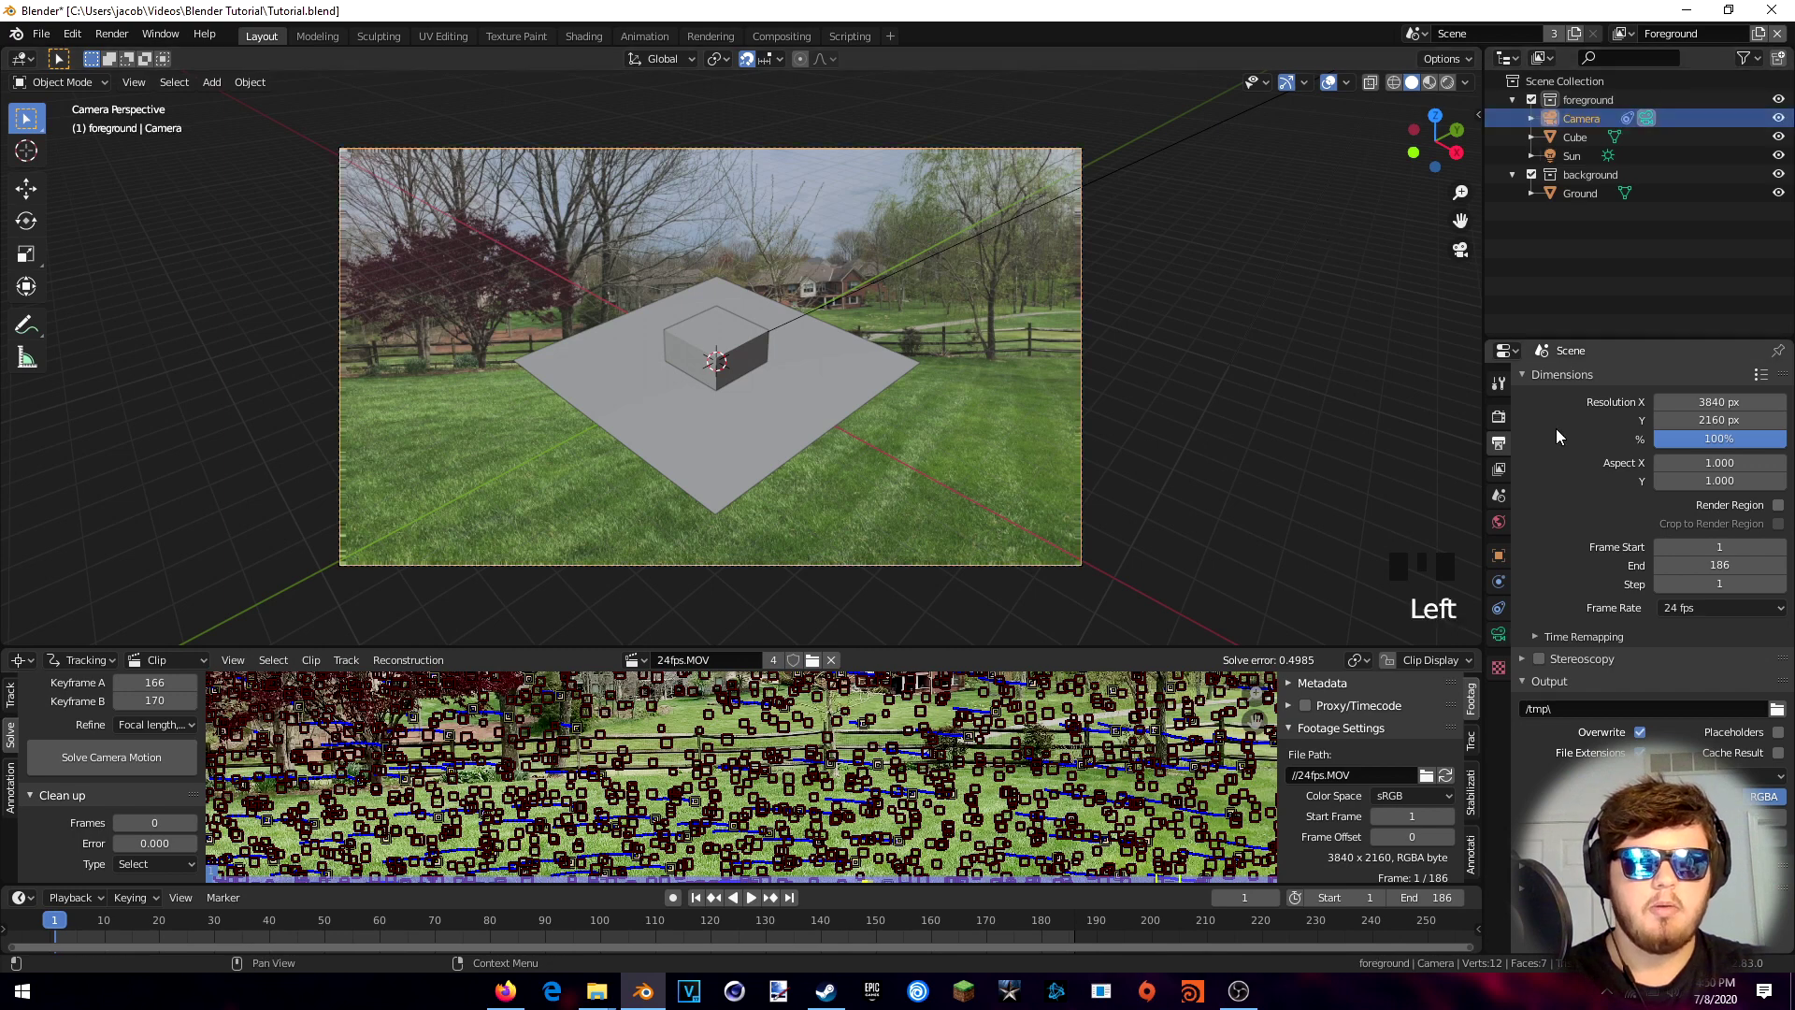
{"action": "left_click", "coordinate": [1499, 634]}
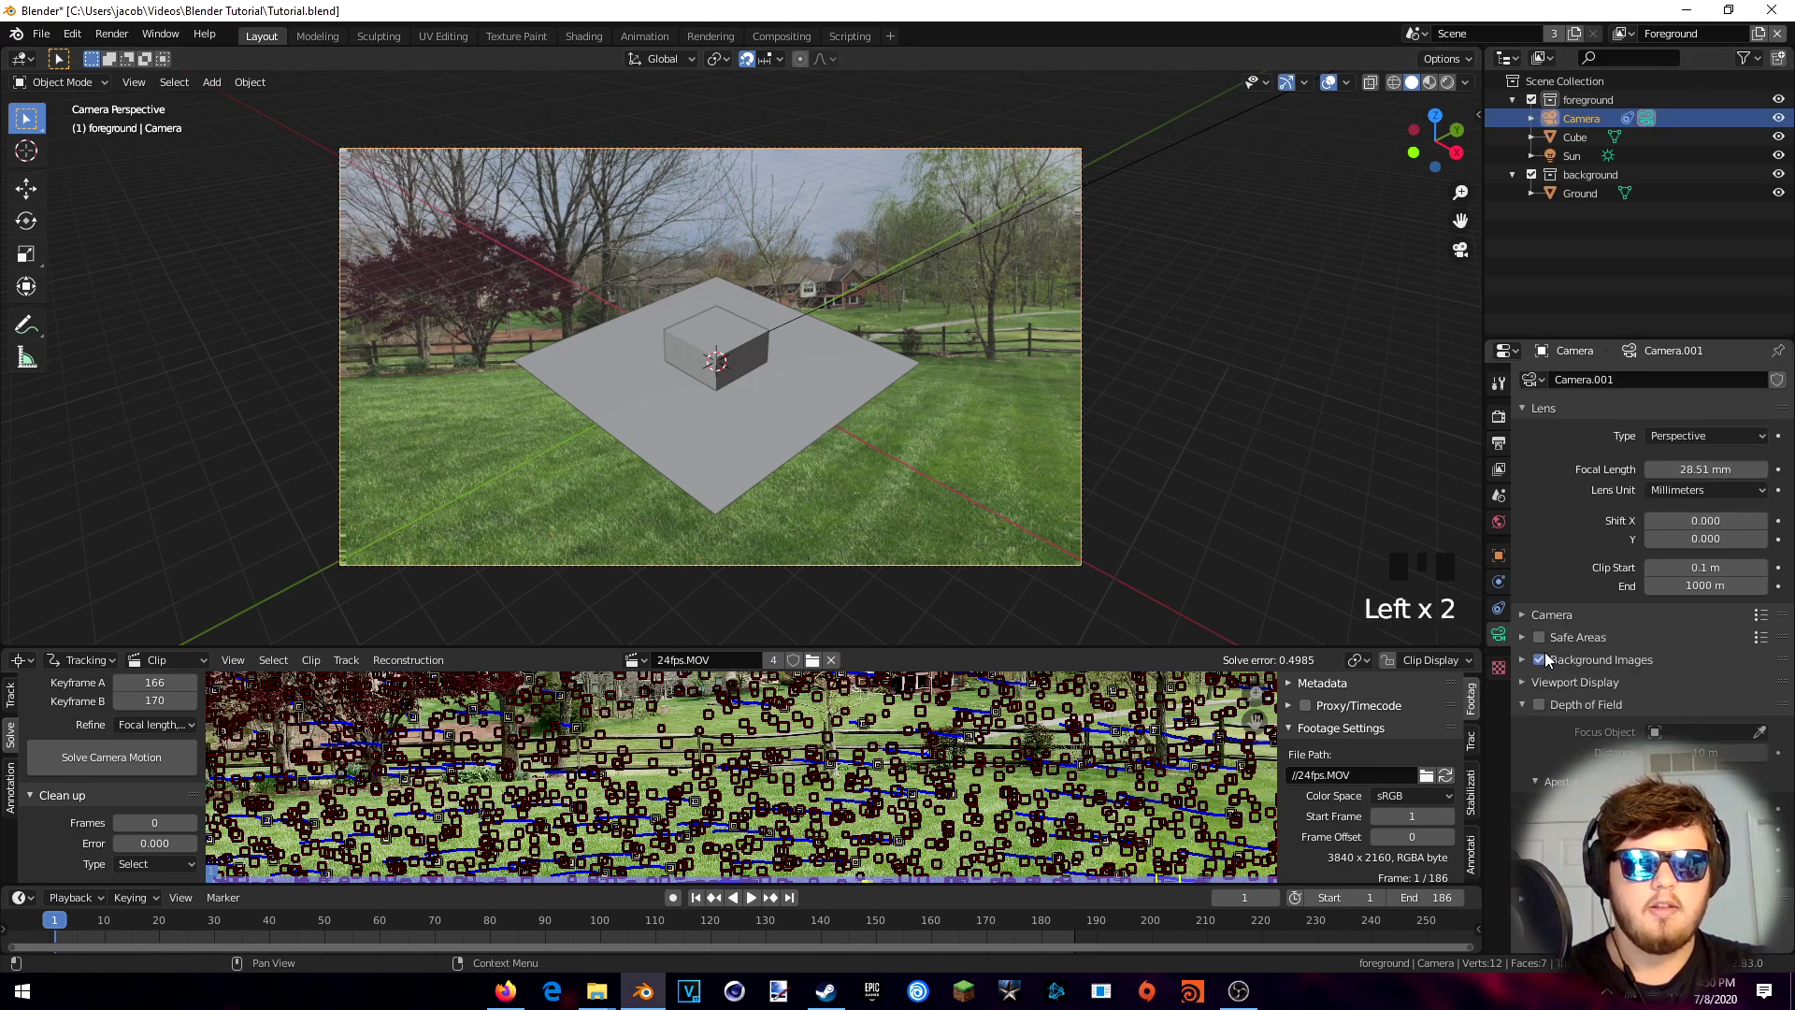
{"action": "left_click", "coordinate": [1522, 660]}
{"action": "scroll", "coordinate": [1635, 587], "scroll_direction": "down", "scroll_amount": 3}
{"action": "scroll", "coordinate": [1634, 588], "scroll_direction": "down", "scroll_amount": 3}
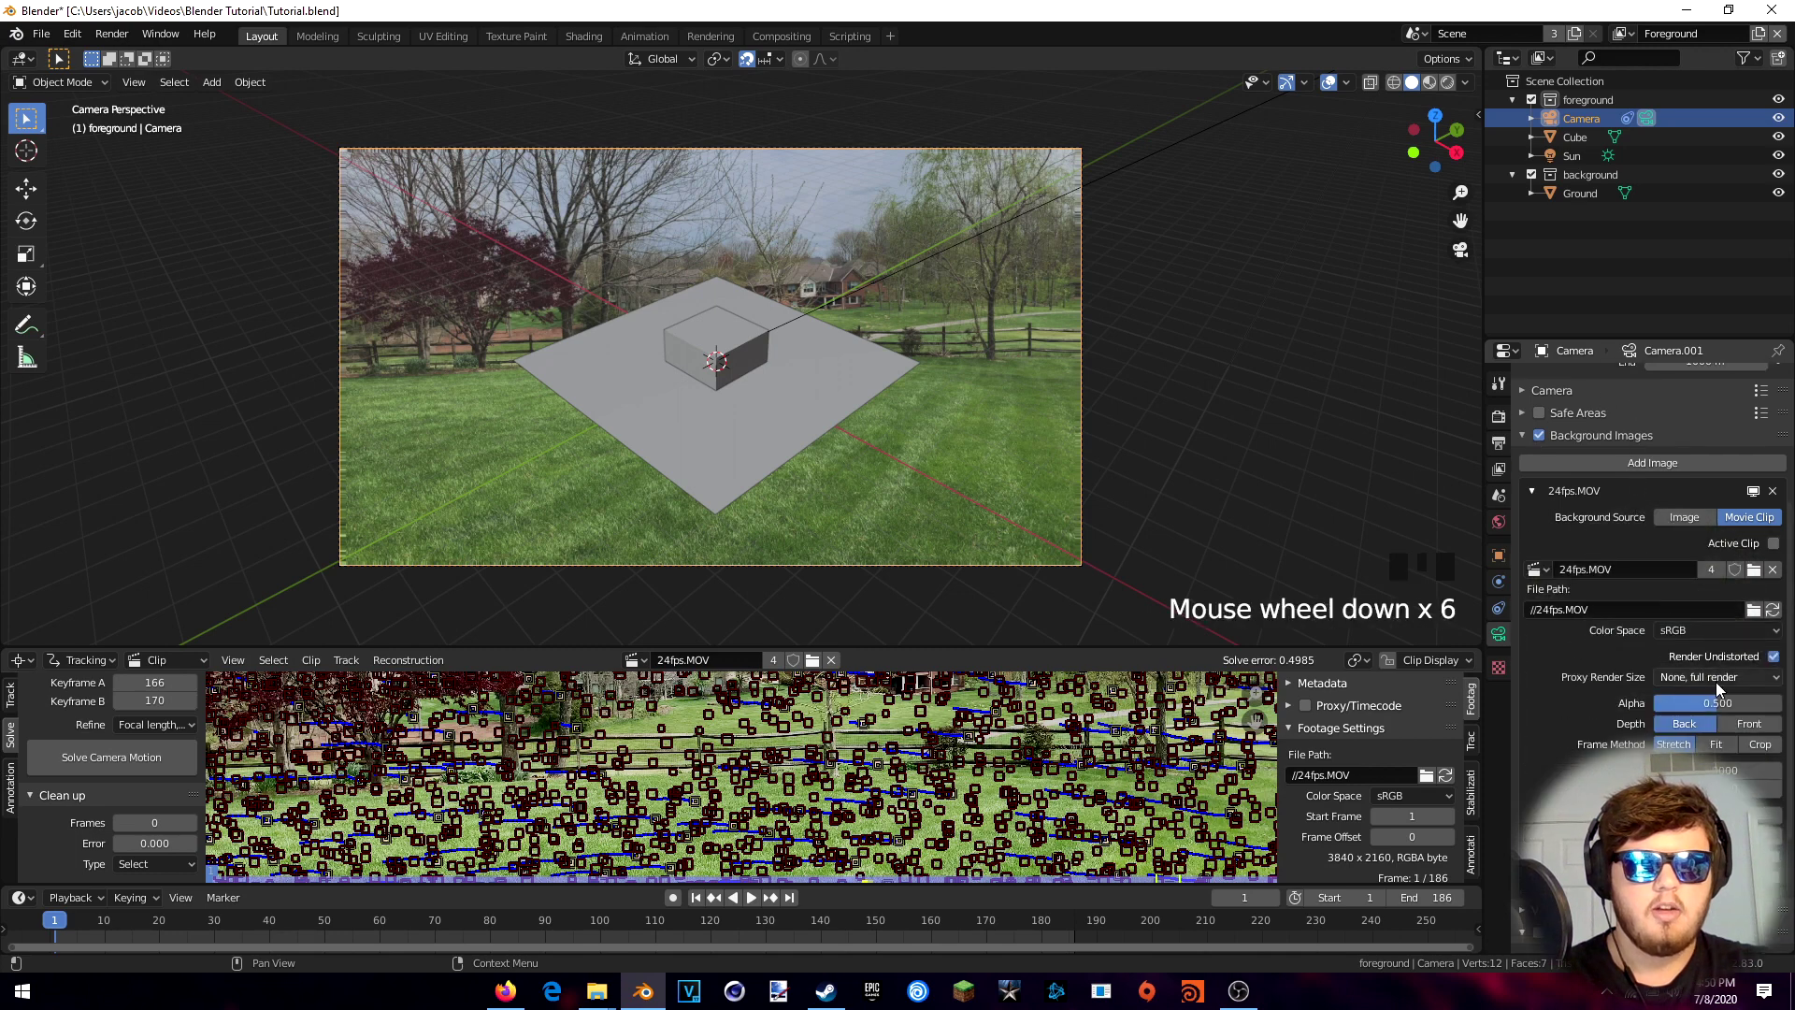
{"action": "left_click_drag", "start_coordinate": [1701, 702], "coordinate": [1757, 702]}
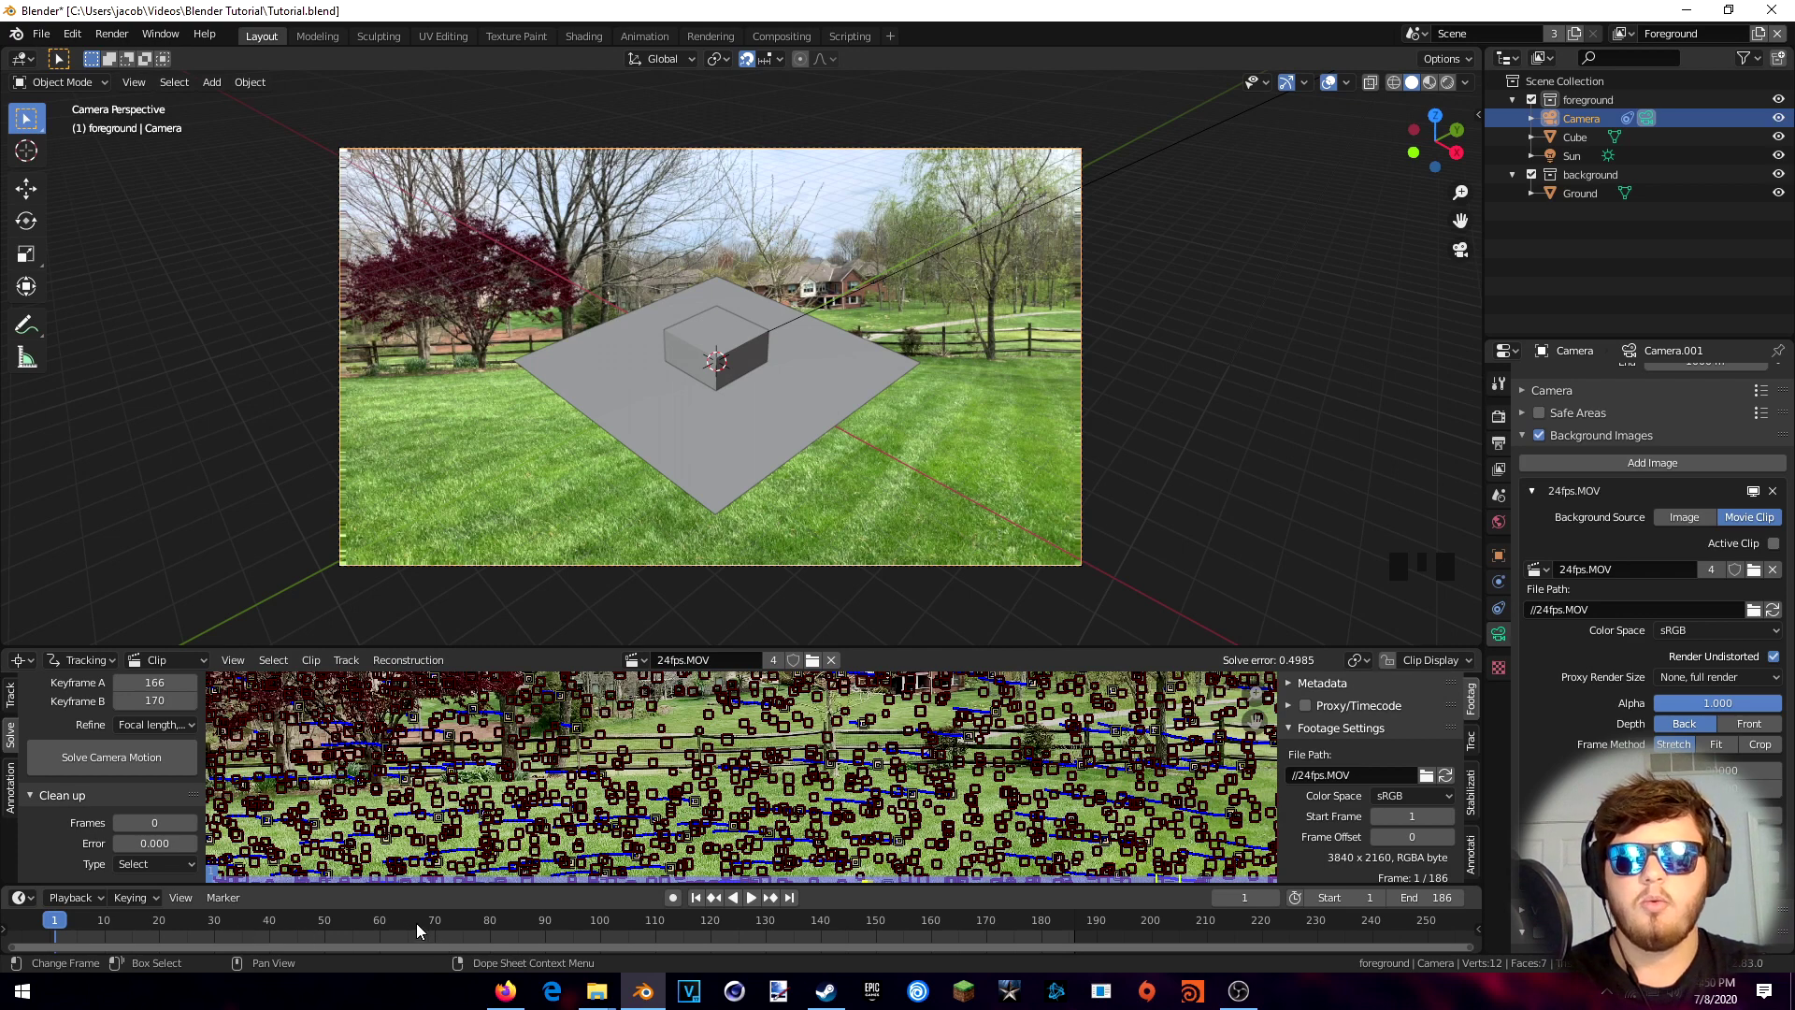
Play the footage to frame 35 and set the scene origin at a tracking marker on the lawn
{"action": "key", "text": "space"}
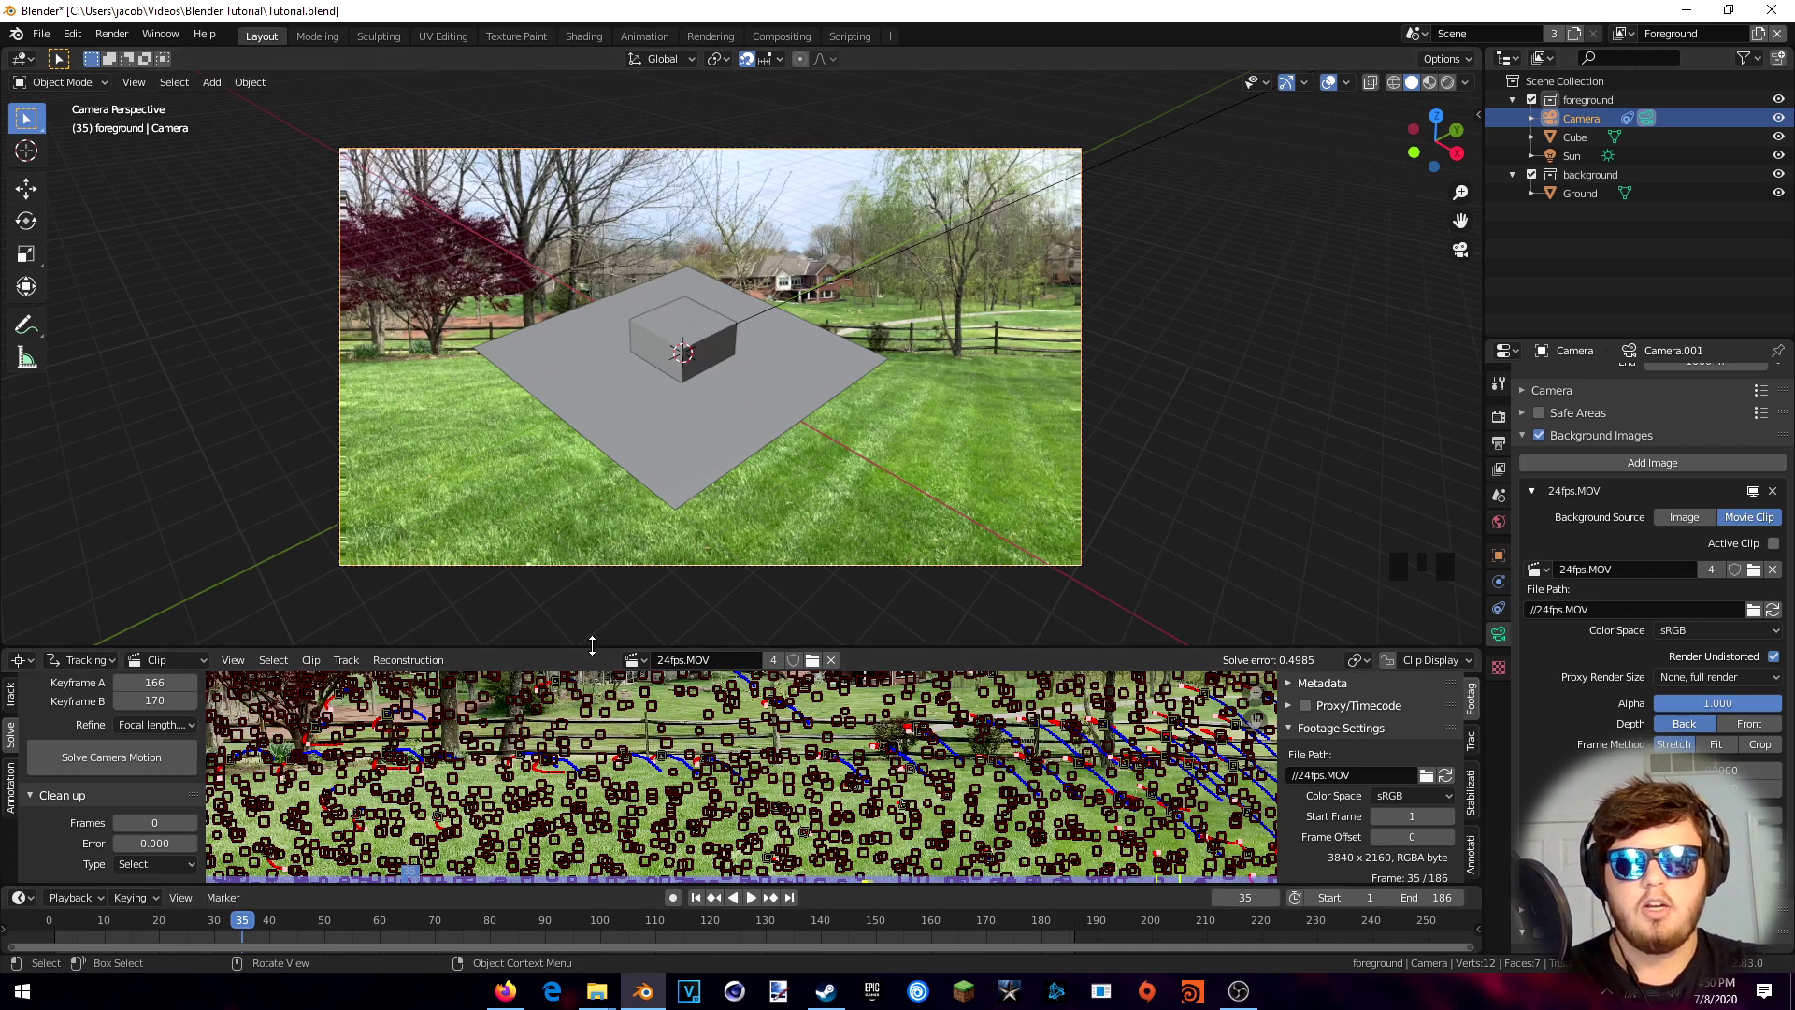
{"action": "left_click_drag", "start_coordinate": [594, 646], "coordinate": [661, 363]}
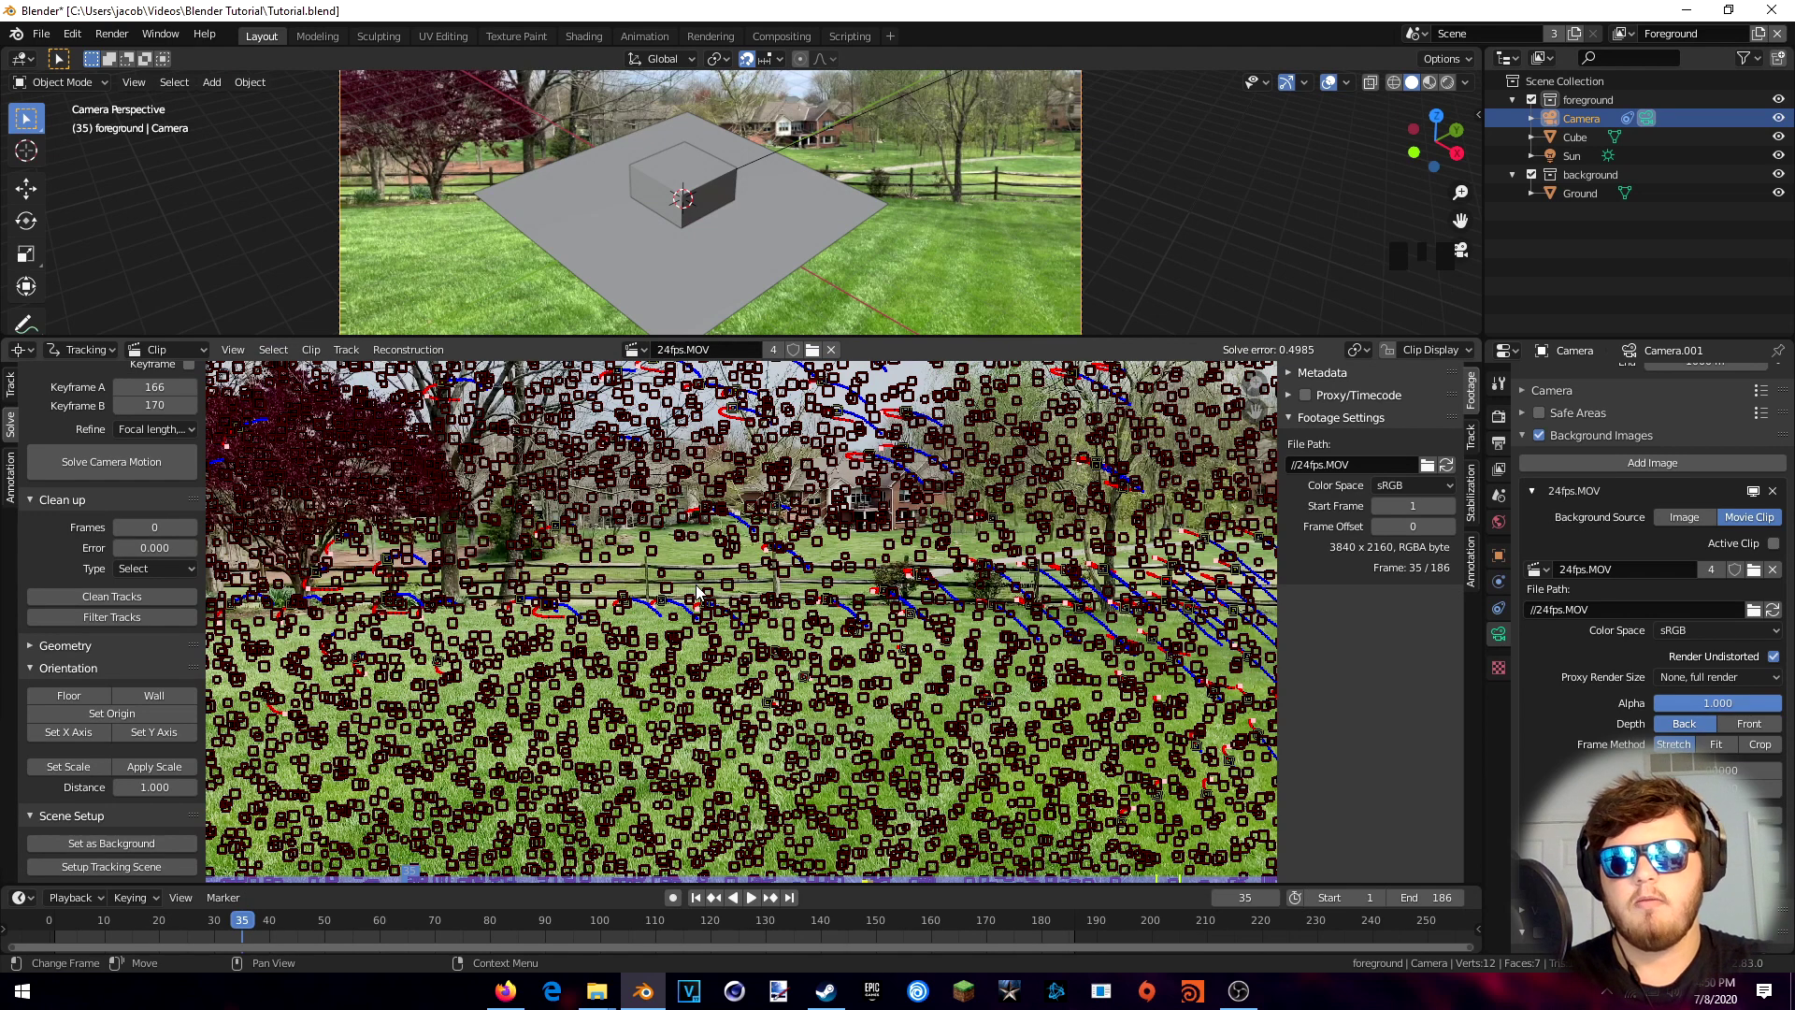
{"action": "scroll", "coordinate": [526, 587], "scroll_direction": "down", "scroll_amount": 1}
{"action": "scroll", "coordinate": [654, 599], "scroll_direction": "up", "scroll_amount": 2}
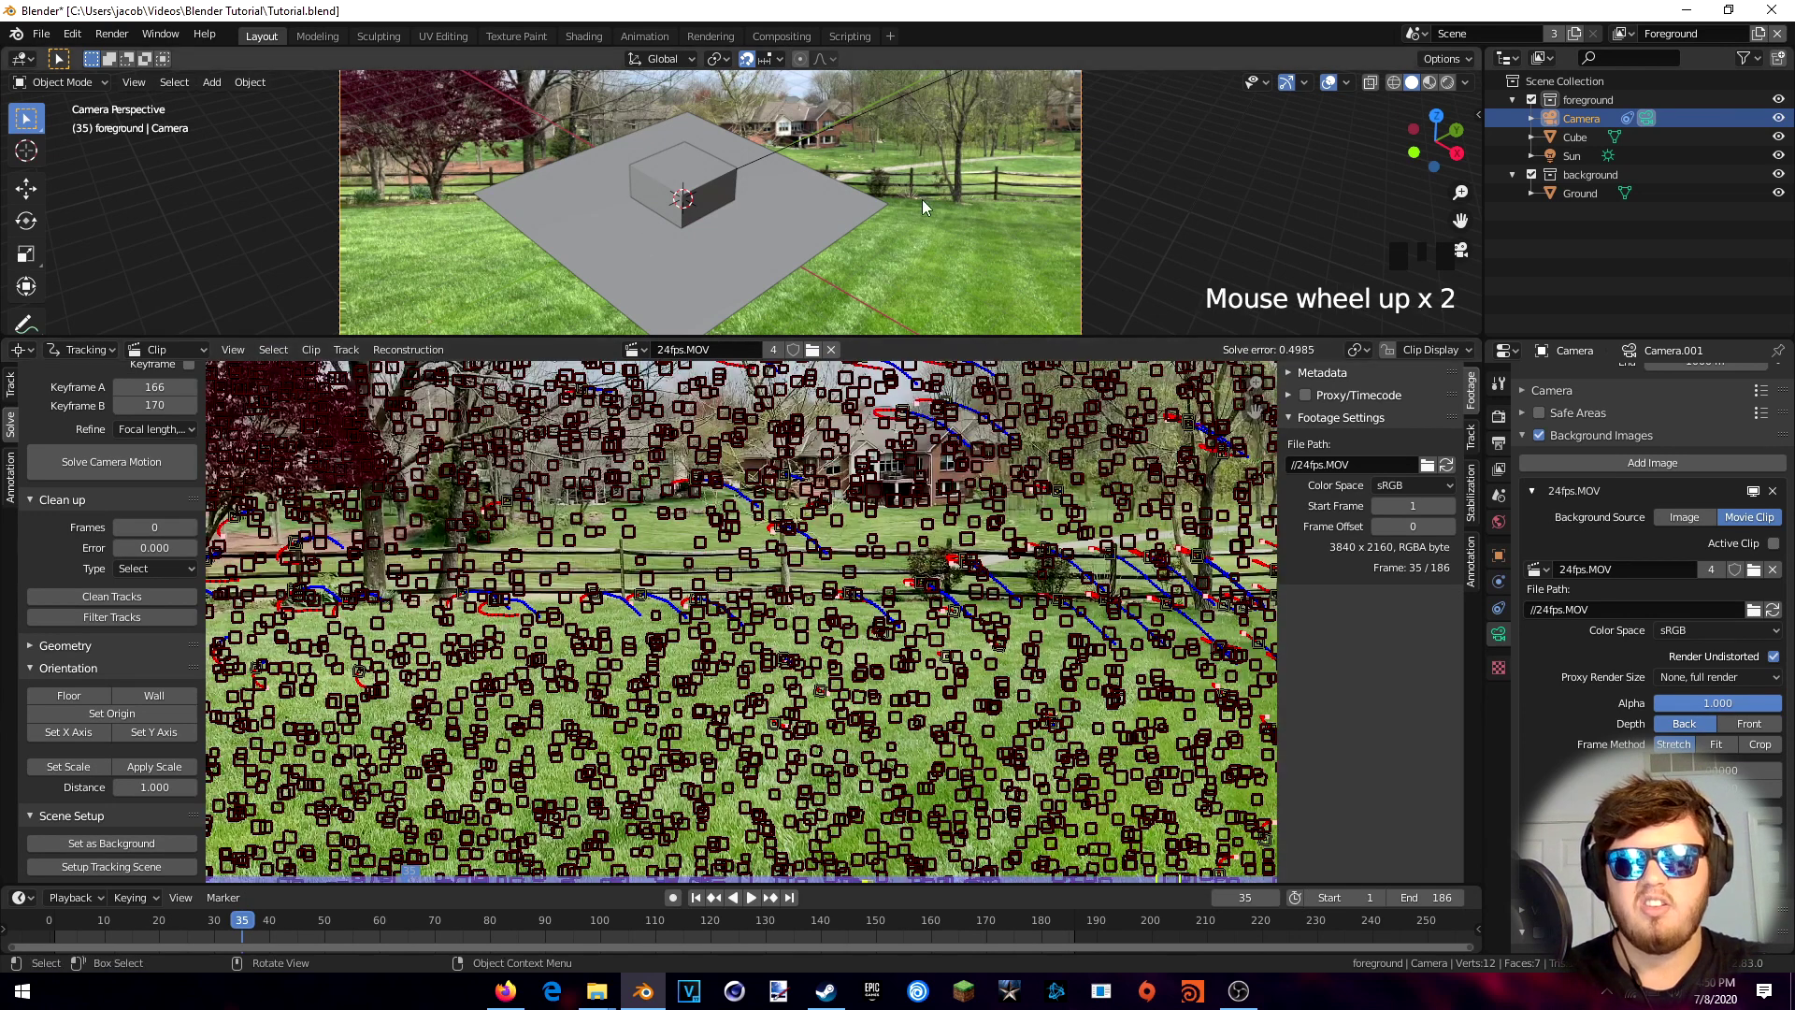
{"action": "left_click", "coordinate": [781, 725]}
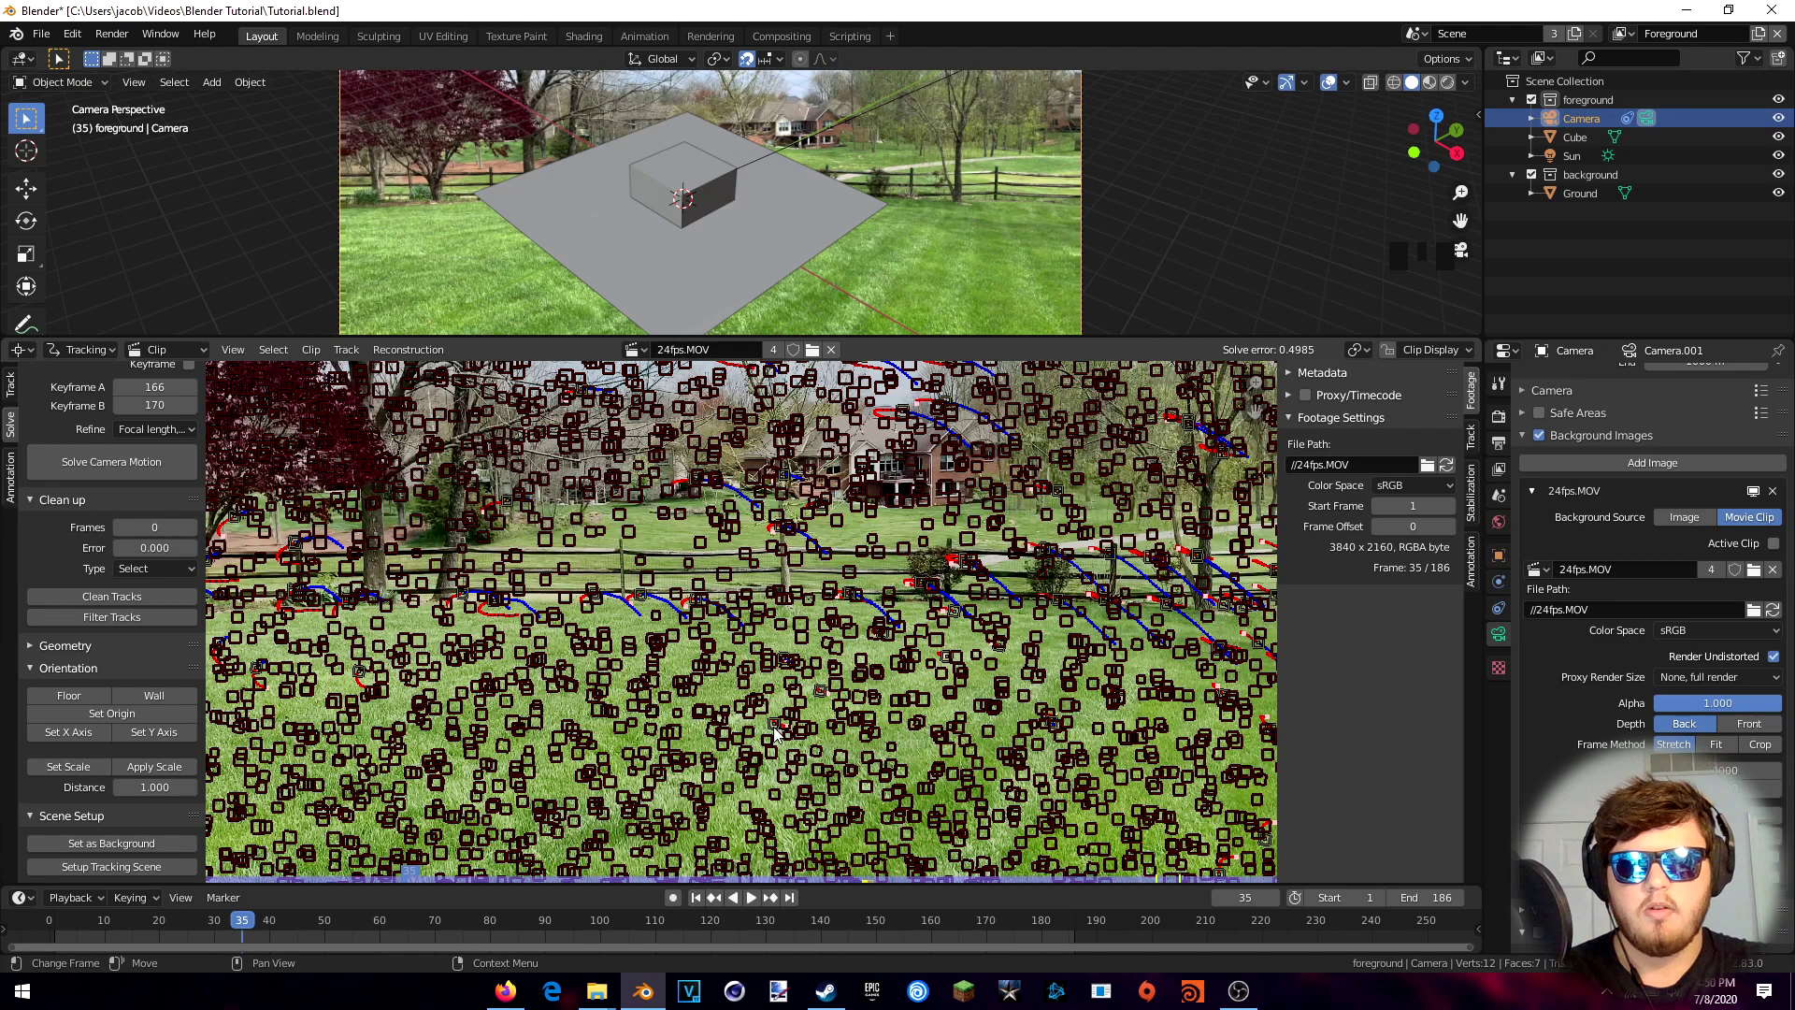
{"action": "scroll", "coordinate": [842, 773], "scroll_direction": "up", "scroll_amount": 4}
{"action": "middle_click_drag", "start_coordinate": [841, 773], "coordinate": [800, 697]}
{"action": "scroll", "coordinate": [827, 651], "scroll_direction": "up", "scroll_amount": 5}
{"action": "scroll", "coordinate": [827, 654], "scroll_direction": "down", "scroll_amount": 11}
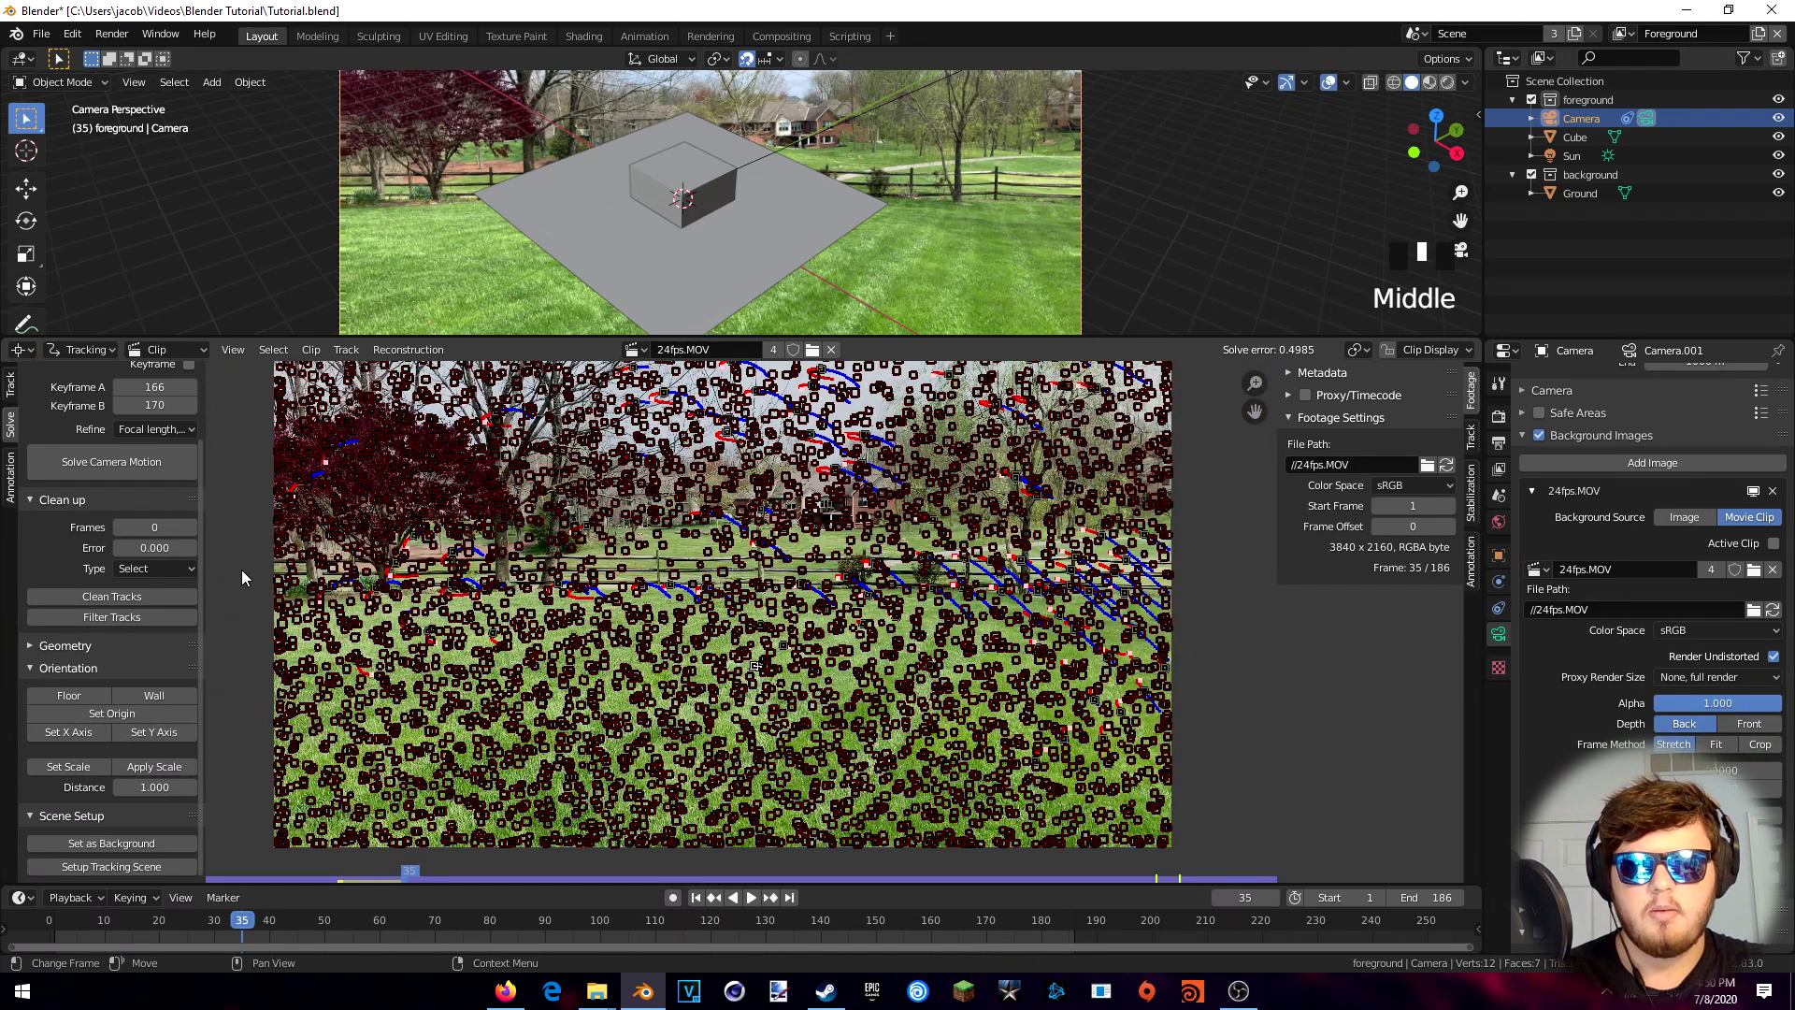
{"action": "left_click", "coordinate": [133, 716]}
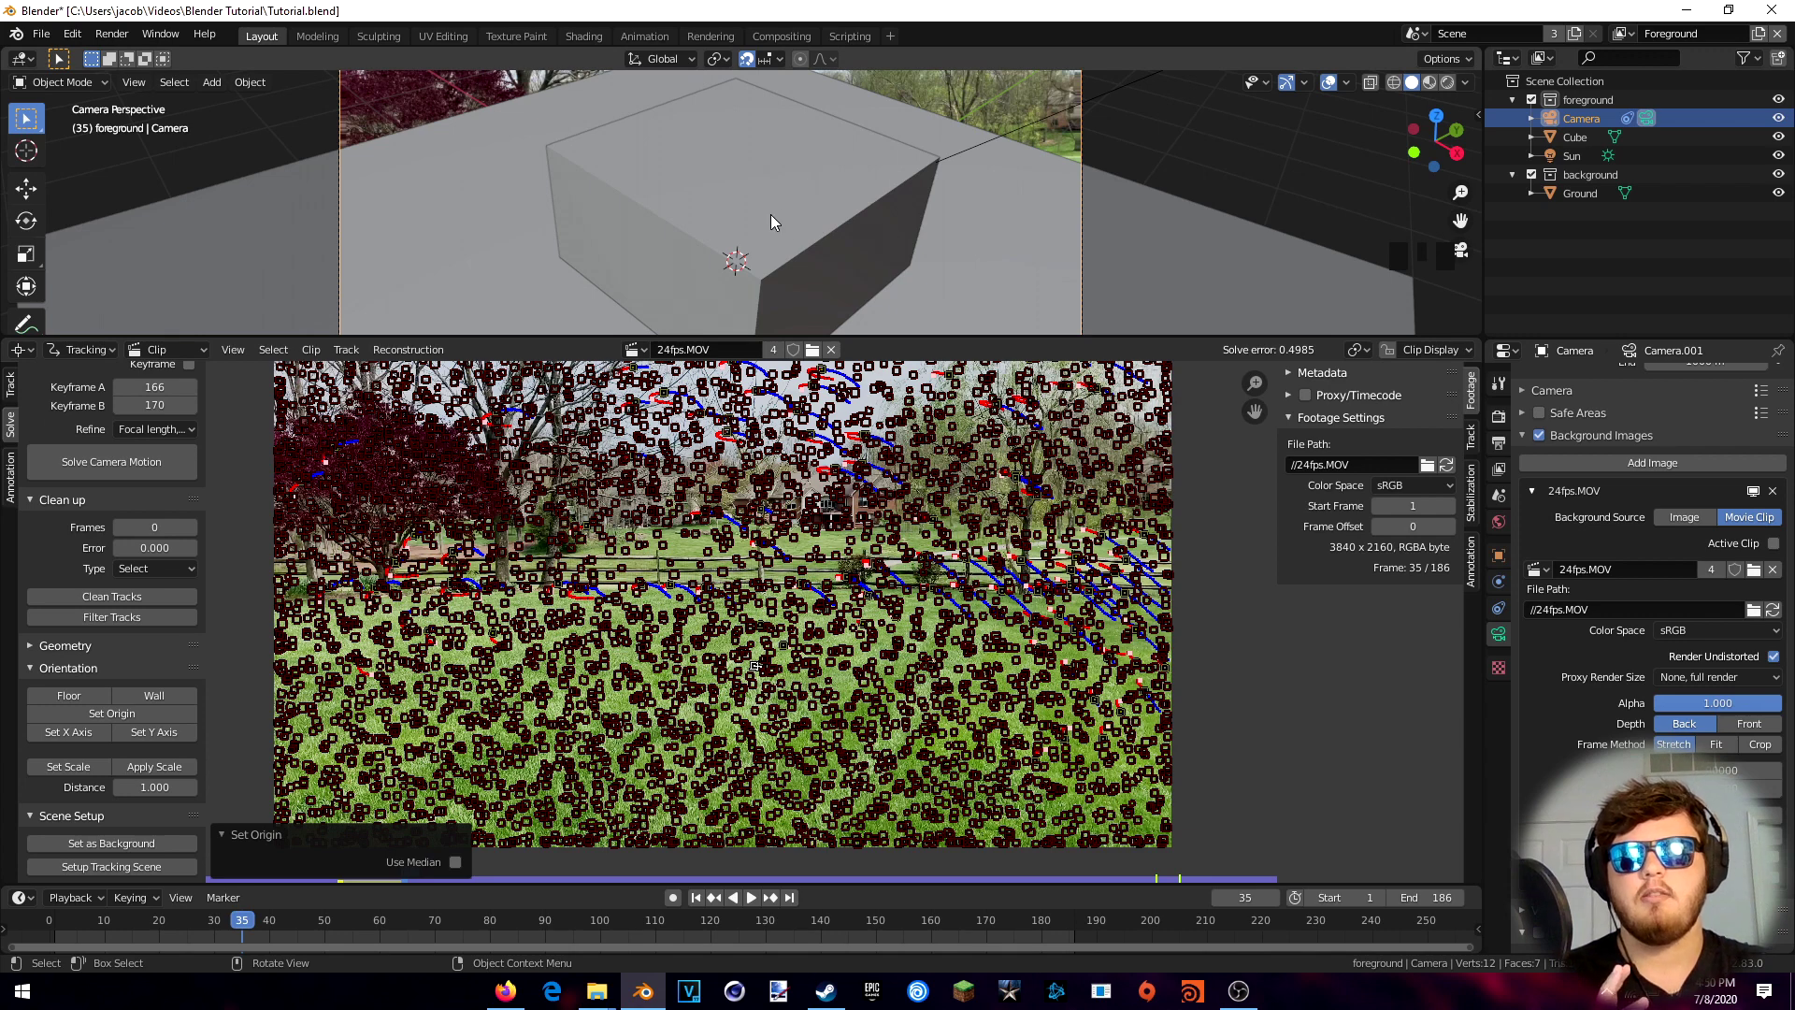
Add a second nearby lawn marker to the selection and set the scene scale with a distance of 1.000
{"action": "scroll", "coordinate": [827, 669], "scroll_direction": "up", "scroll_amount": 3}
{"action": "middle_click_drag", "start_coordinate": [828, 669], "coordinate": [745, 665], "text": "shift"}
{"action": "scroll", "coordinate": [746, 665], "scroll_direction": "up", "scroll_amount": 1}
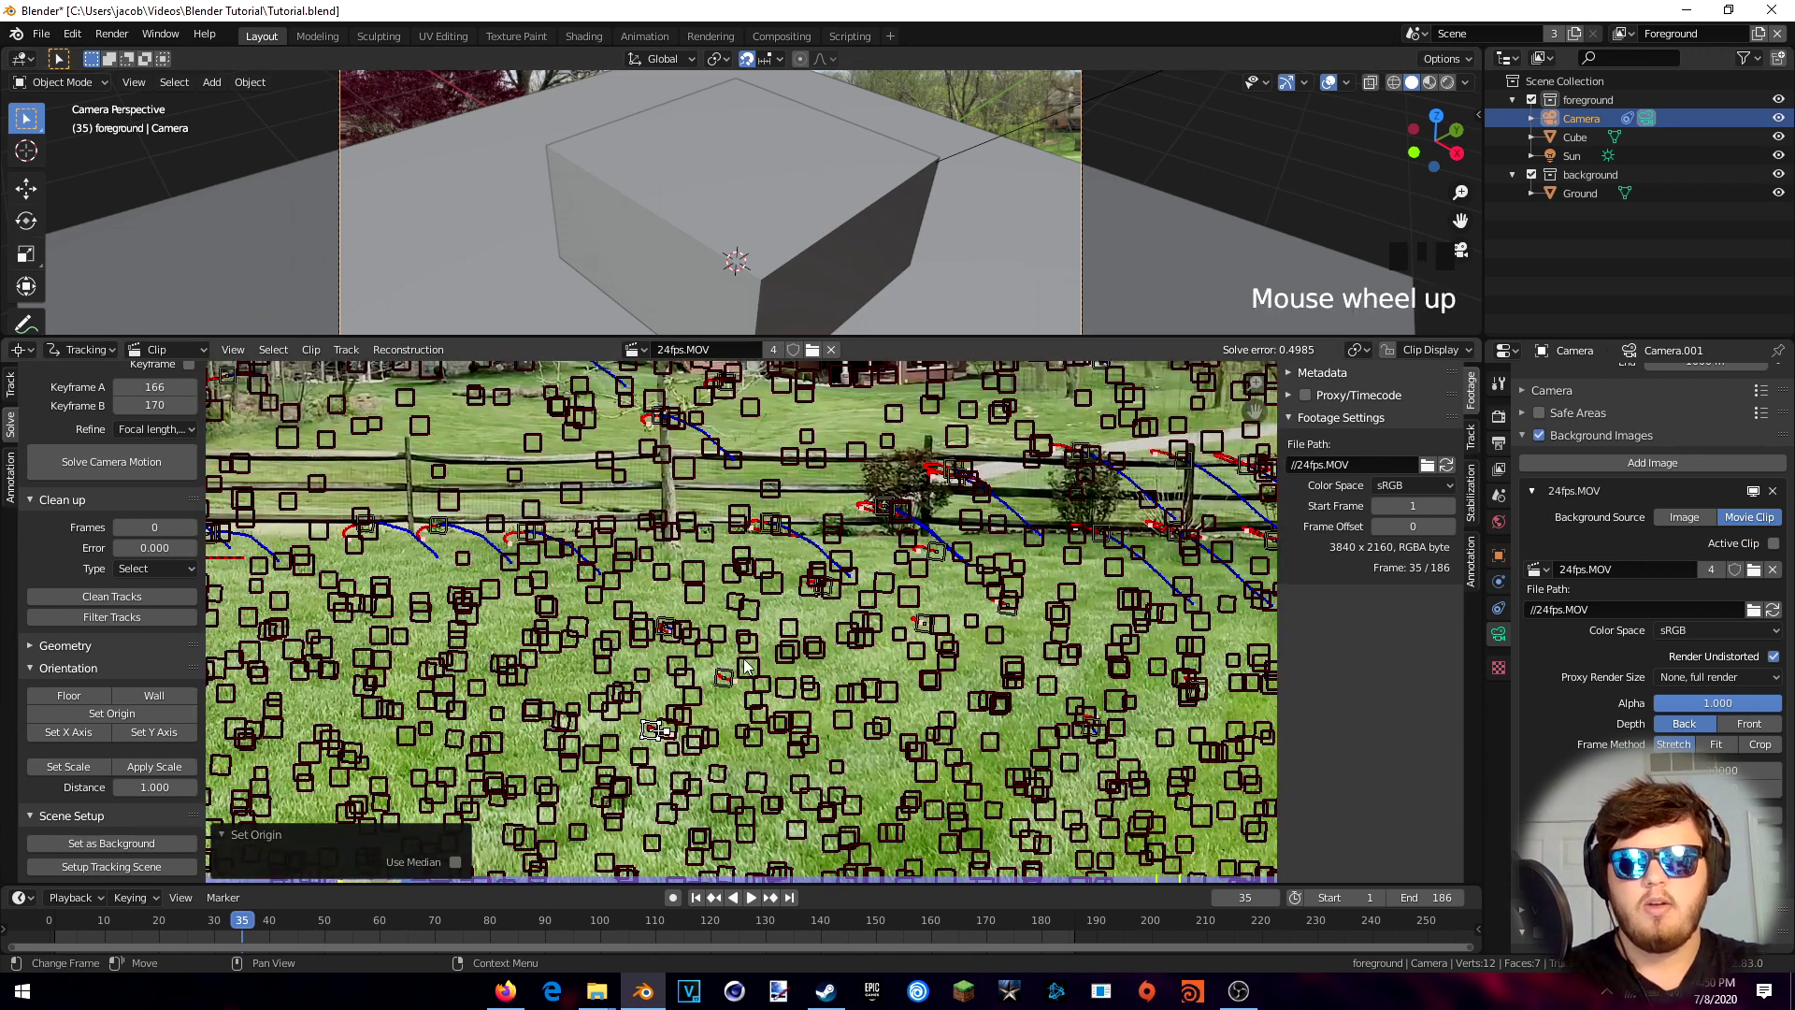
{"action": "left_click", "coordinate": [727, 675], "text": "shift"}
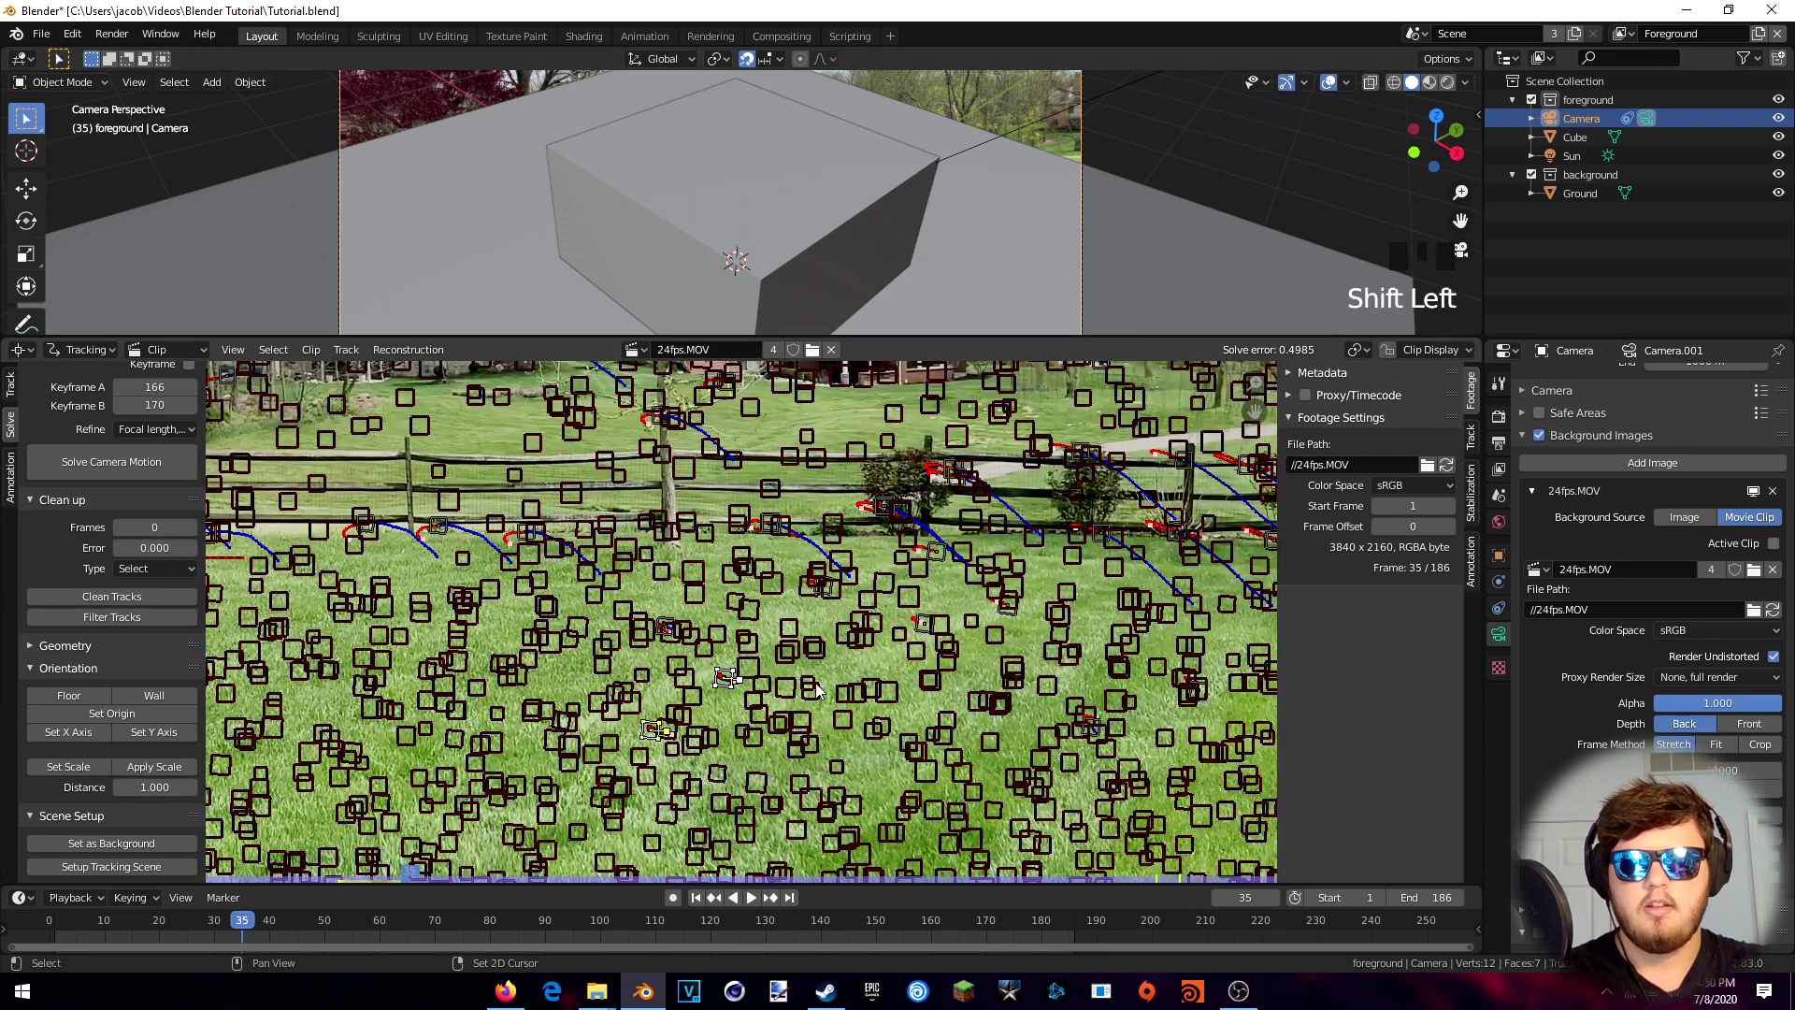
{"action": "left_click", "coordinate": [81, 769]}
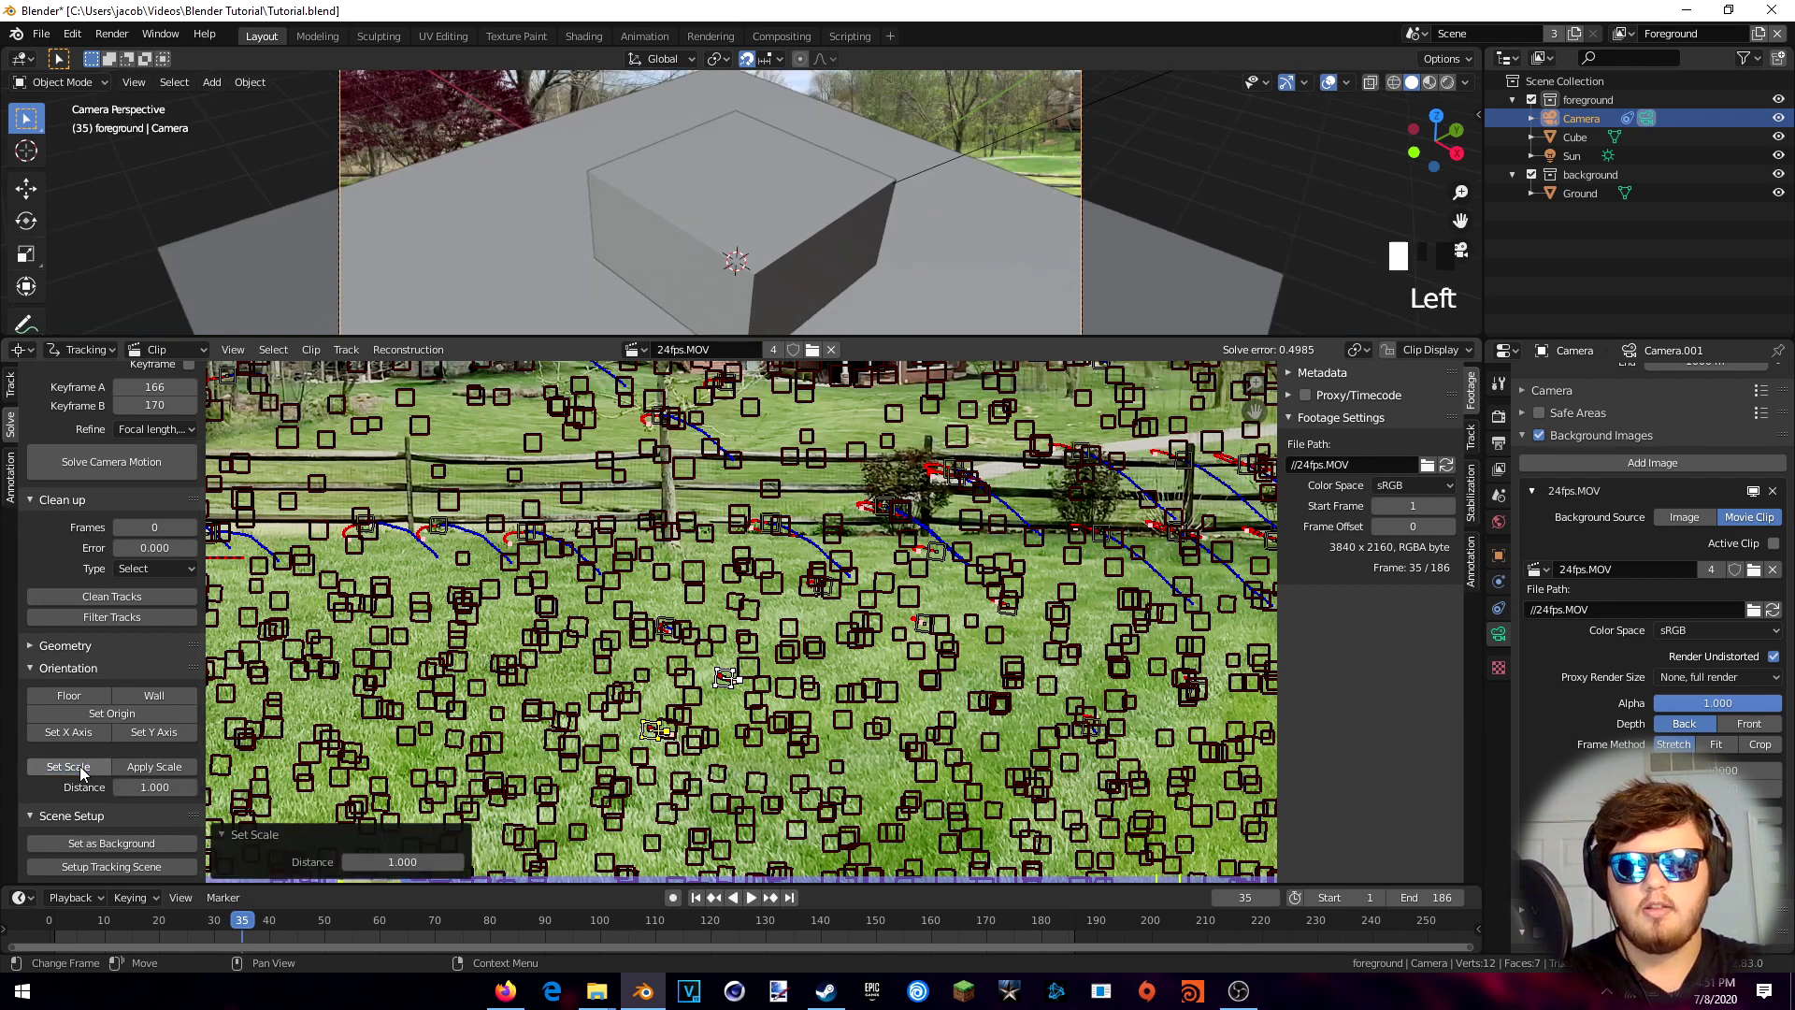
Try a scale distance of 5.000 between the two selected markers
{"action": "left_click", "coordinate": [140, 787]}
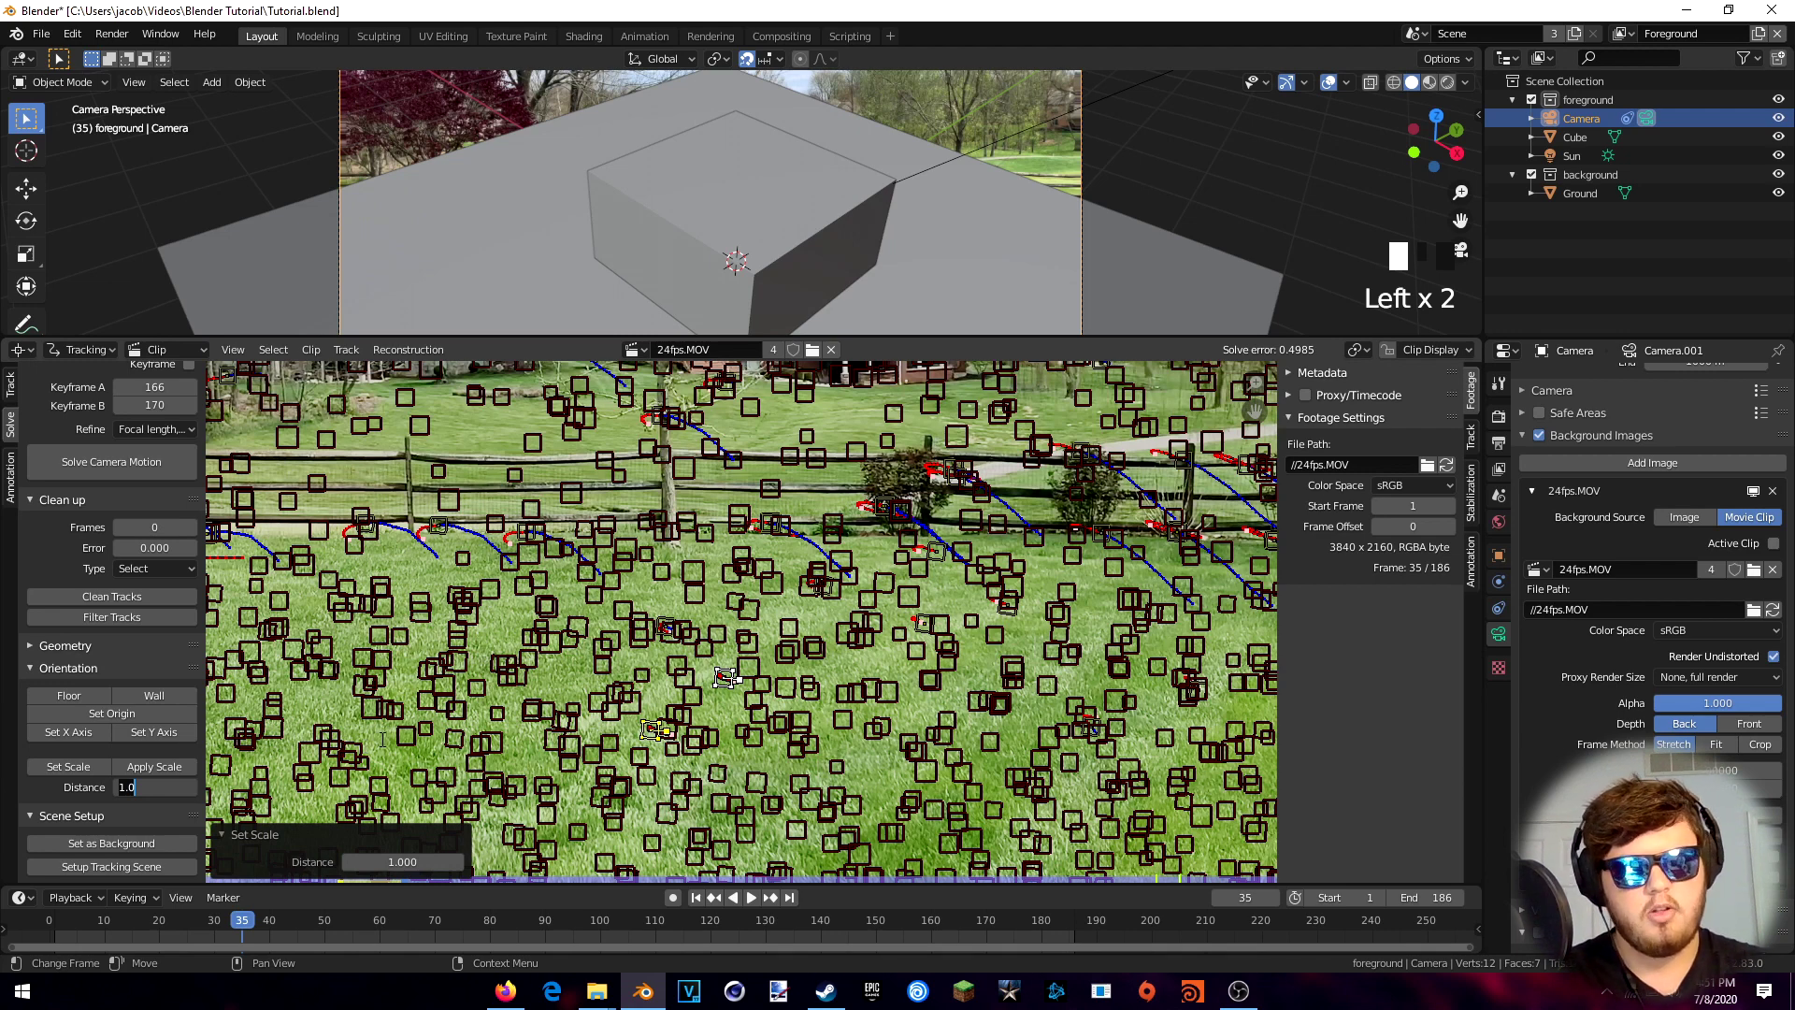
{"action": "type", "text": "5"}
{"action": "key", "text": "Return"}
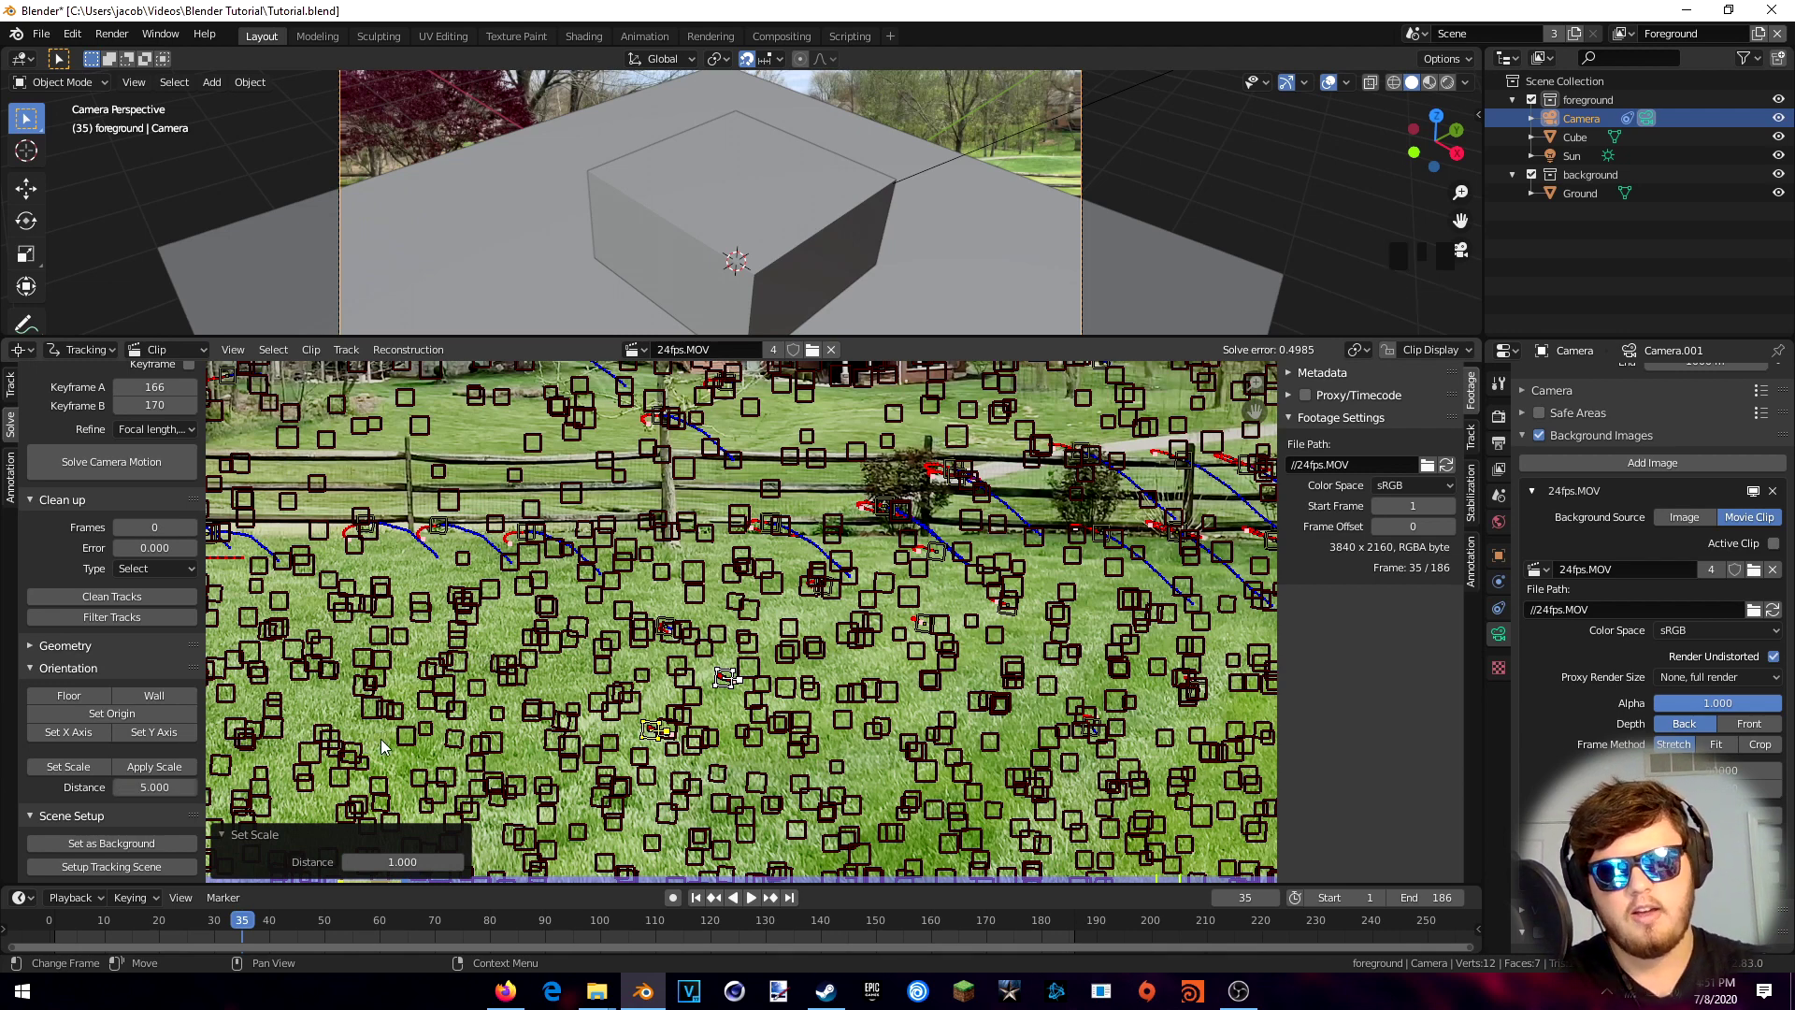
{"action": "left_click", "coordinate": [91, 771]}
Set the scene scale to a distance of 2.500 between the two selected markers
{"action": "double_click", "coordinate": [168, 790]}
{"action": "type", "text": "2.5"}
{"action": "key", "text": "Return"}
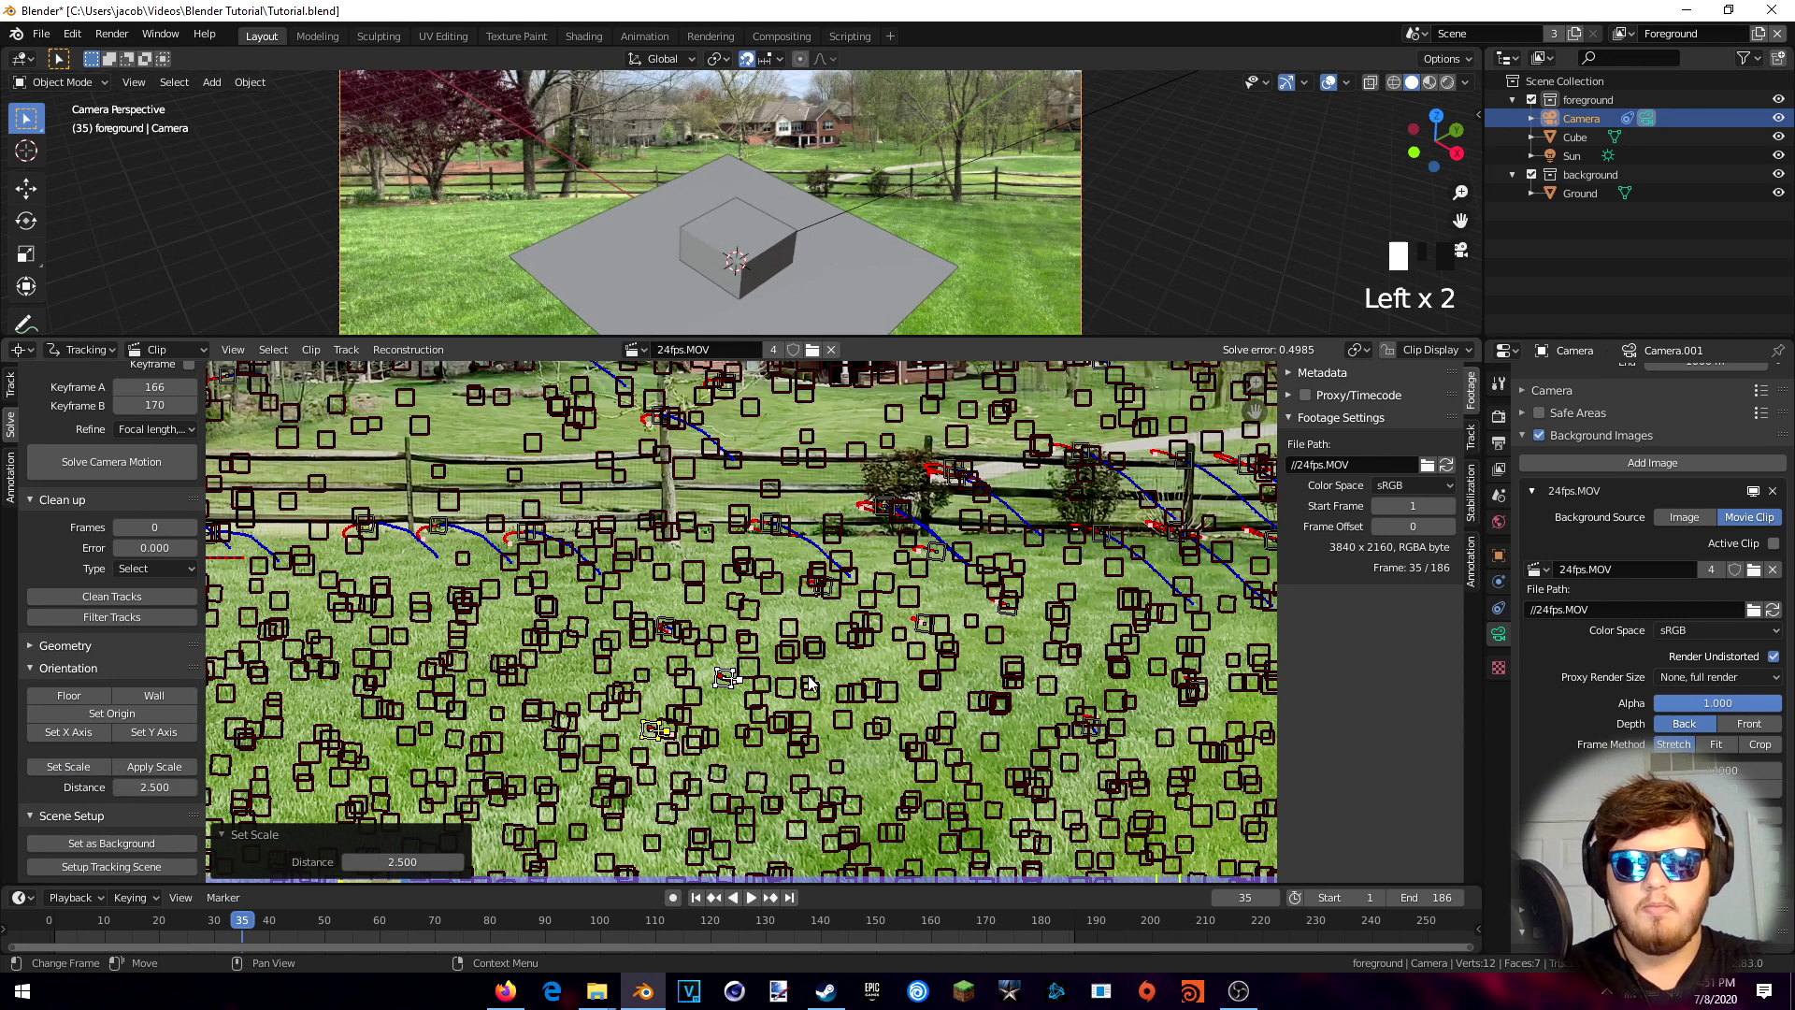
{"action": "middle_click_drag", "start_coordinate": [874, 701], "coordinate": [840, 634], "text": "shift"}
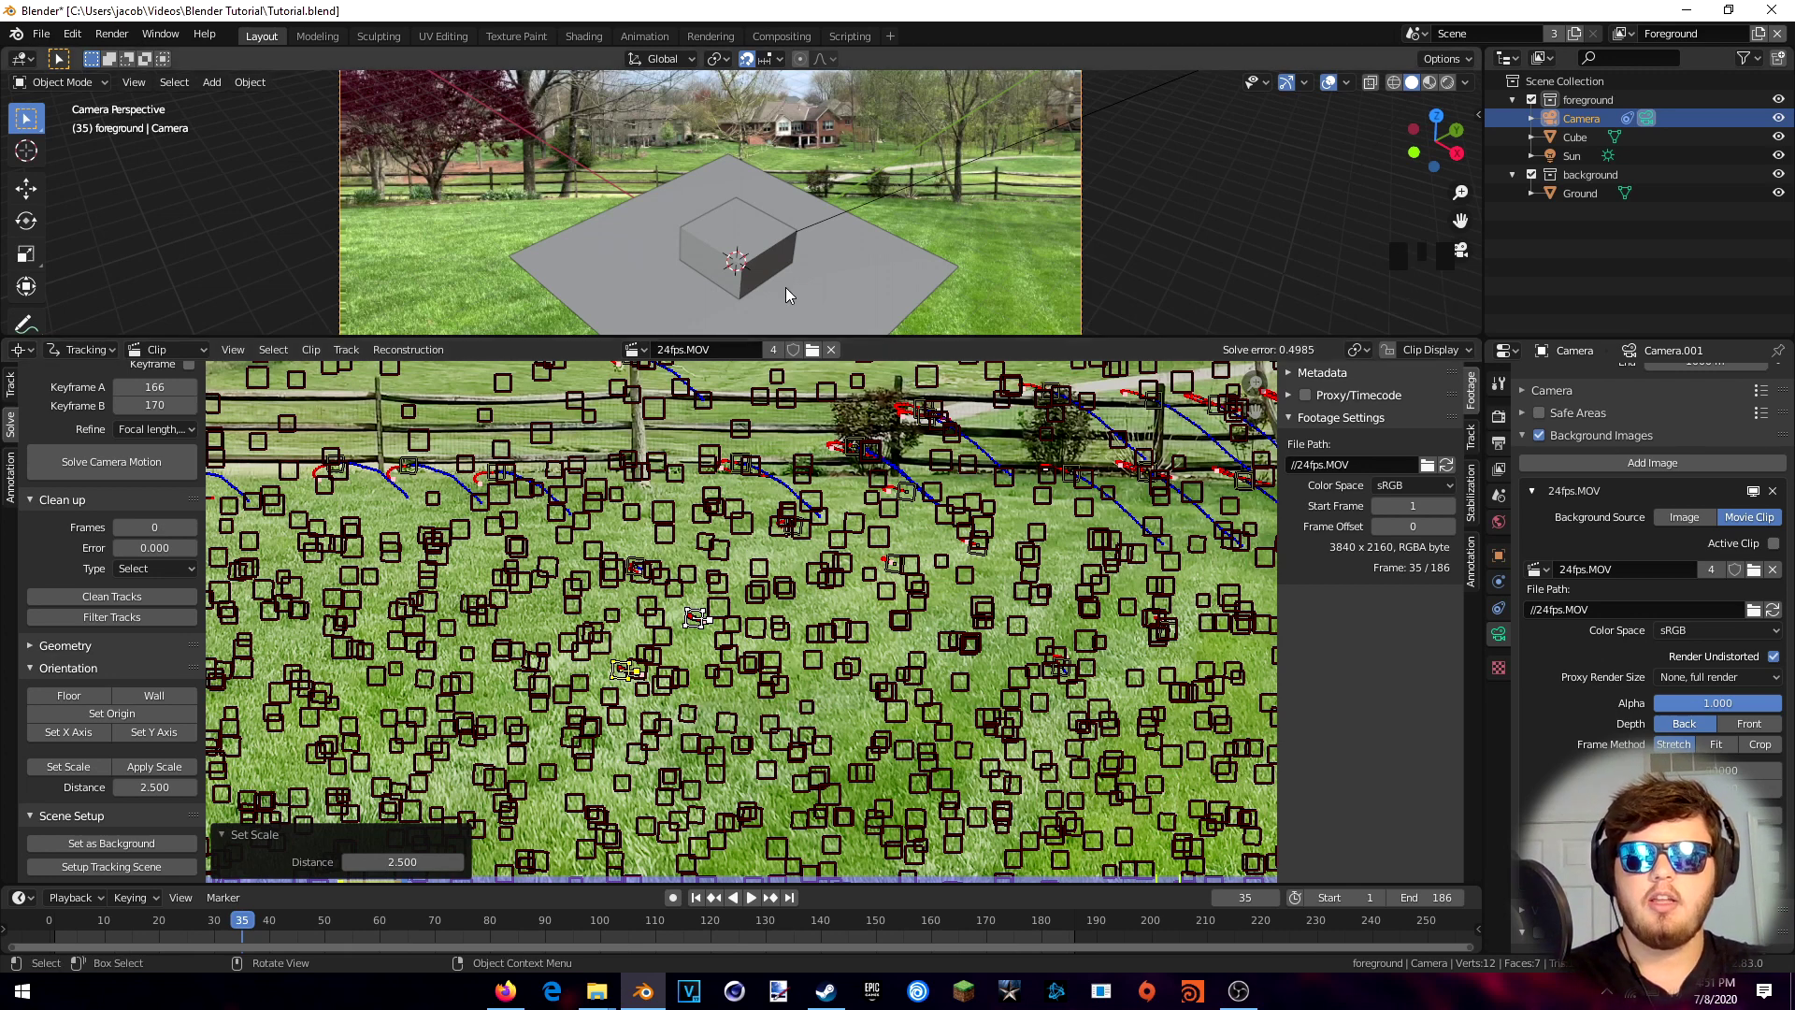
{"action": "middle_click_drag", "start_coordinate": [810, 245], "coordinate": [772, 137], "text": "shift"}
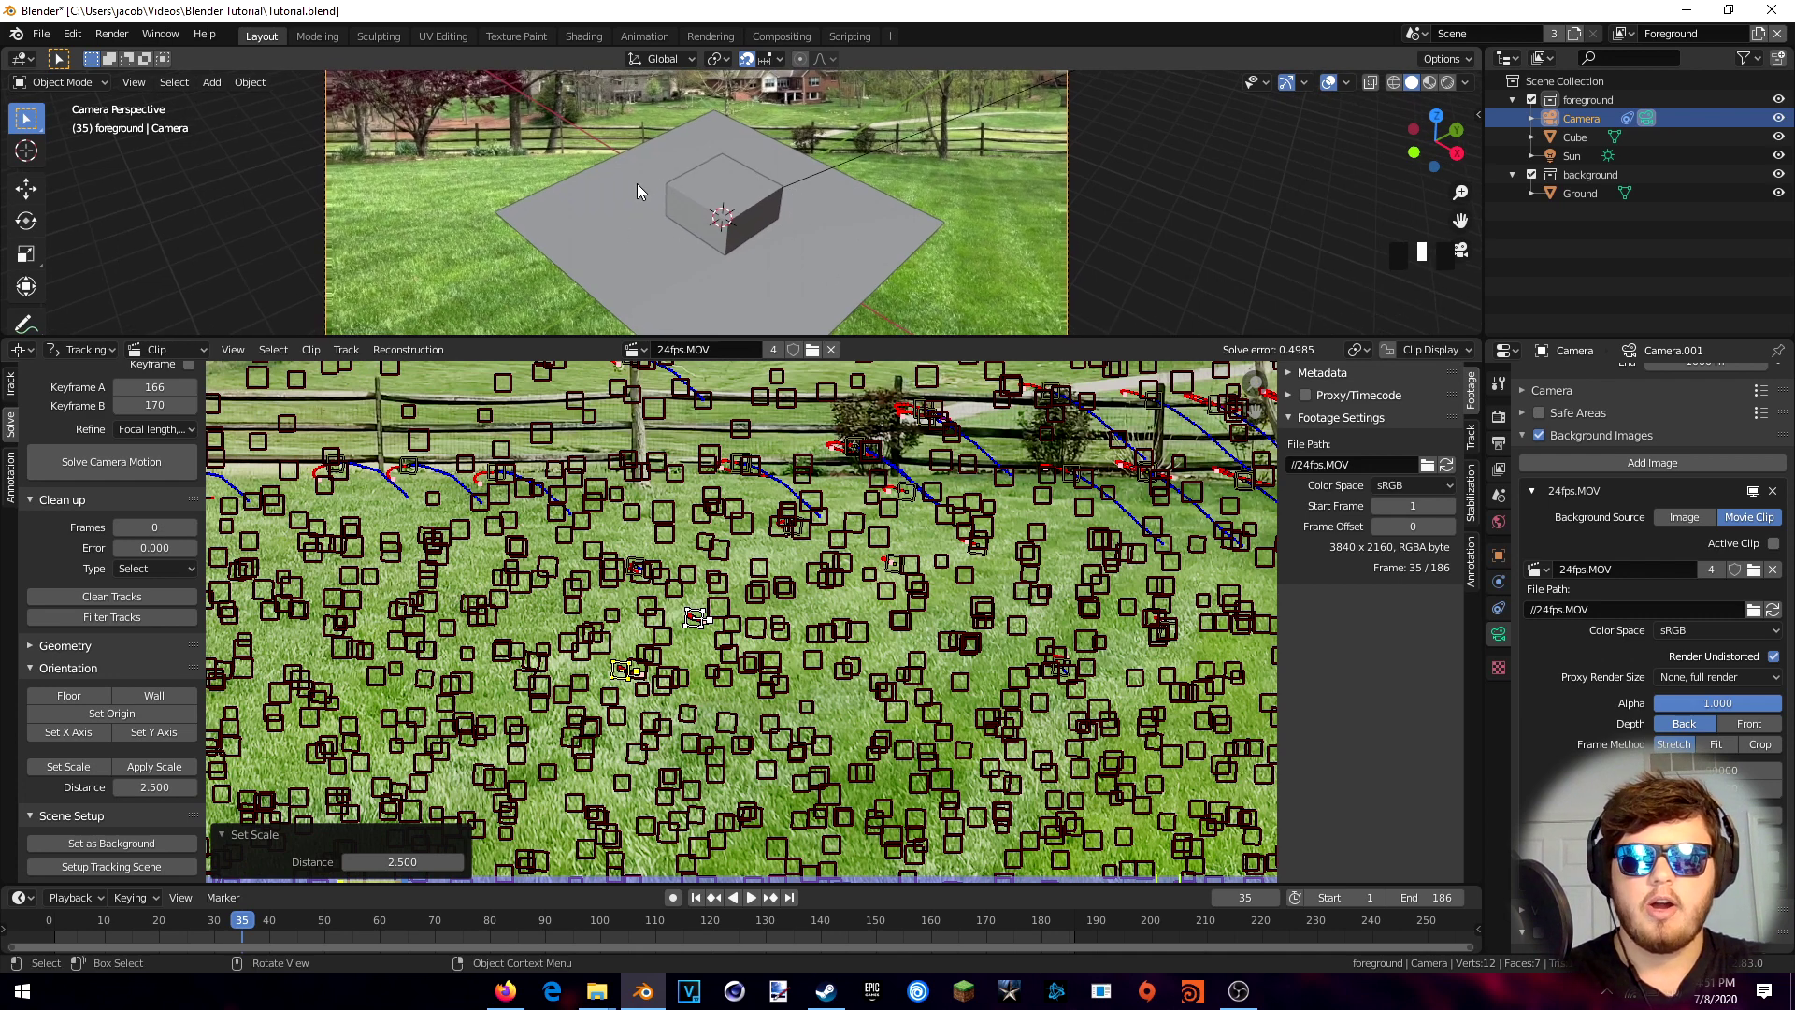
Select three neighbouring markers on the lawn and define them as the floor plane
{"action": "middle_click_drag", "start_coordinate": [595, 244], "coordinate": [688, 198], "text": "shift"}
{"action": "scroll", "coordinate": [662, 496], "scroll_direction": "down", "scroll_amount": 2}
{"action": "scroll", "coordinate": [662, 496], "scroll_direction": "up", "scroll_amount": 2}
{"action": "scroll", "coordinate": [662, 495], "scroll_direction": "up", "scroll_amount": 3}
{"action": "middle_click_drag", "start_coordinate": [662, 496], "coordinate": [652, 617], "text": "shift"}
{"action": "left_click", "coordinate": [652, 617]}
{"action": "scroll", "coordinate": [820, 570], "scroll_direction": "down", "scroll_amount": 6}
{"action": "scroll", "coordinate": [806, 581], "scroll_direction": "up", "scroll_amount": 3}
{"action": "middle_click_drag", "start_coordinate": [747, 559], "coordinate": [718, 696], "text": "shift"}
{"action": "scroll", "coordinate": [775, 607], "scroll_direction": "up", "scroll_amount": 3}
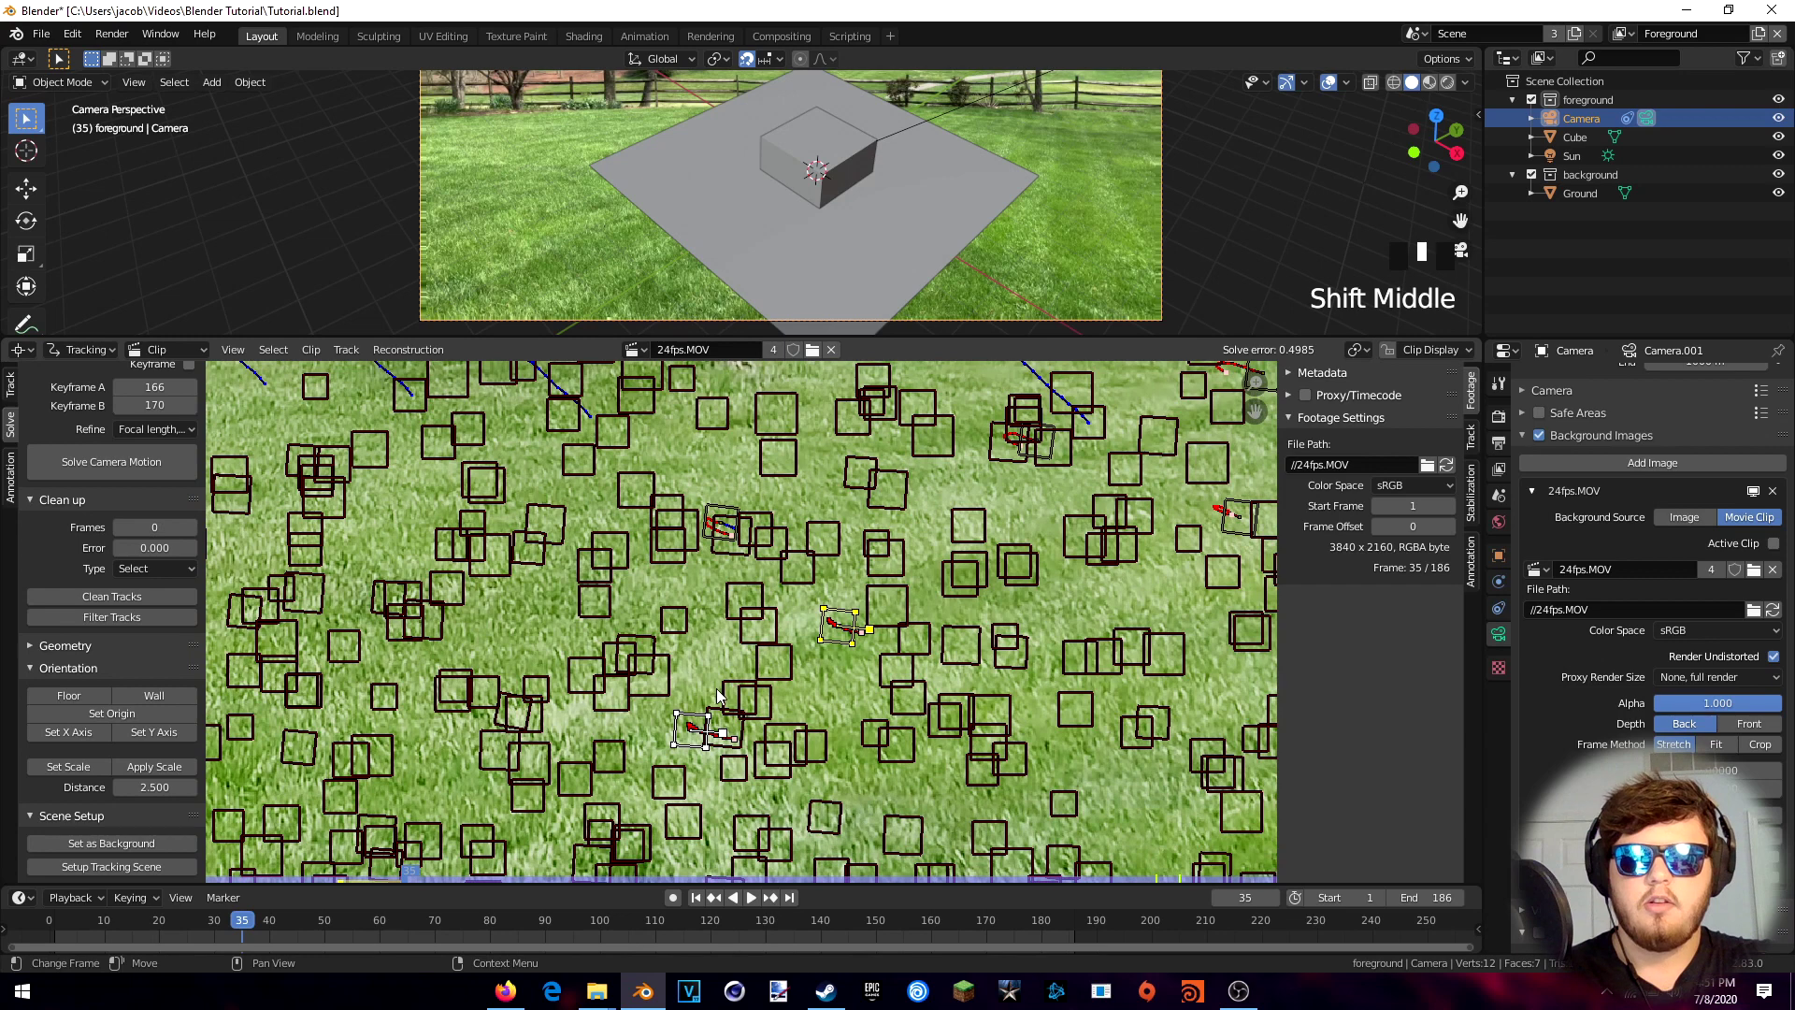
{"action": "left_click", "coordinate": [716, 700]}
{"action": "left_click", "coordinate": [694, 729]}
{"action": "left_click", "coordinate": [844, 638], "text": "shift"}
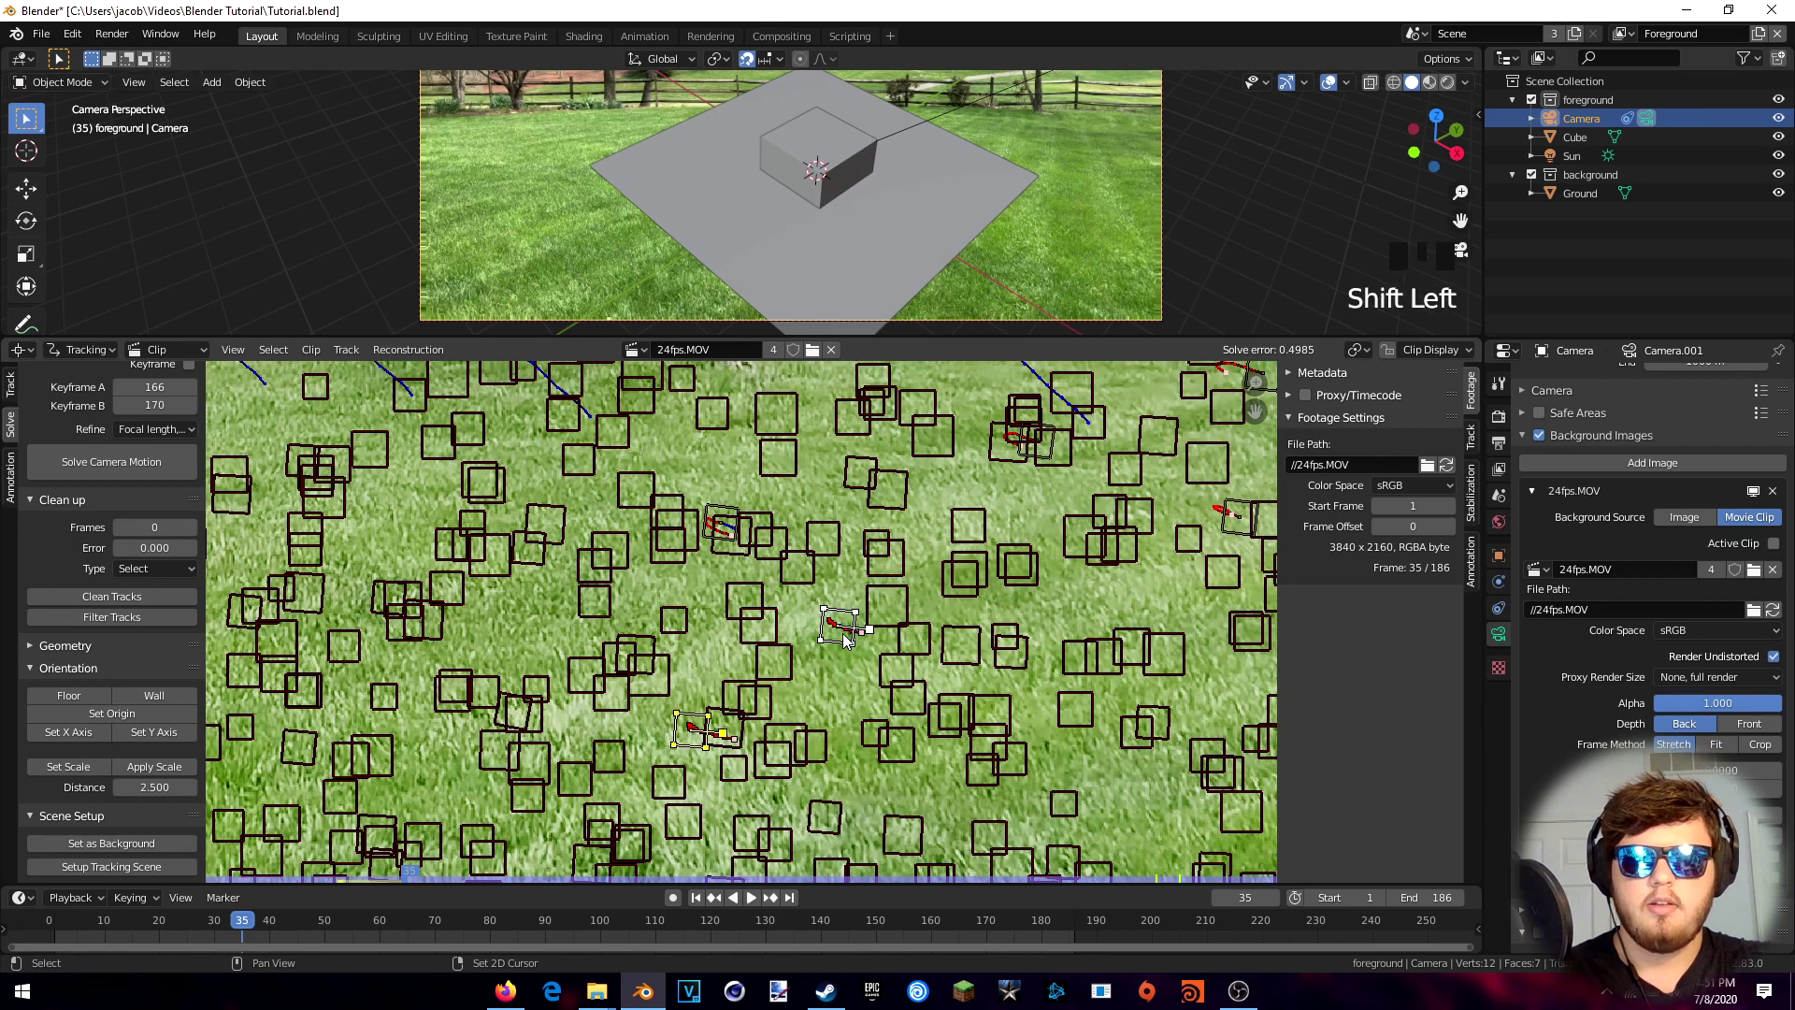
{"action": "left_click", "coordinate": [723, 524], "text": "shift"}
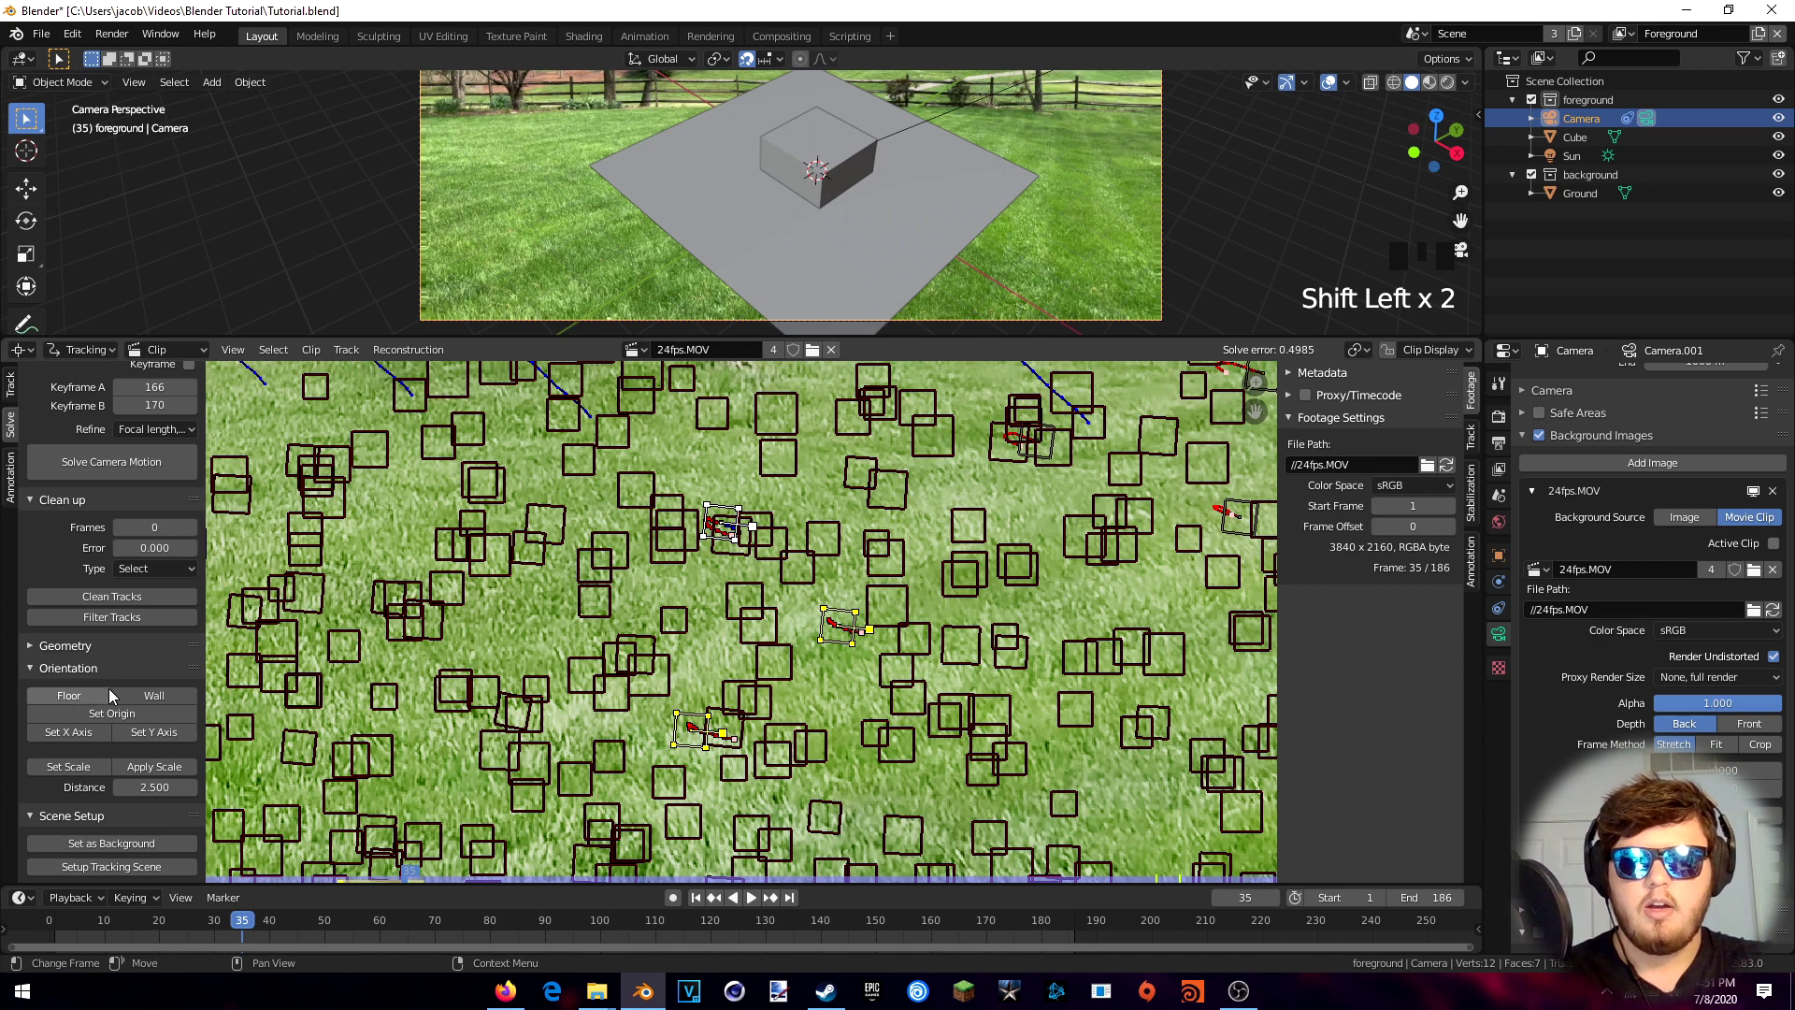
{"action": "left_click", "coordinate": [77, 696]}
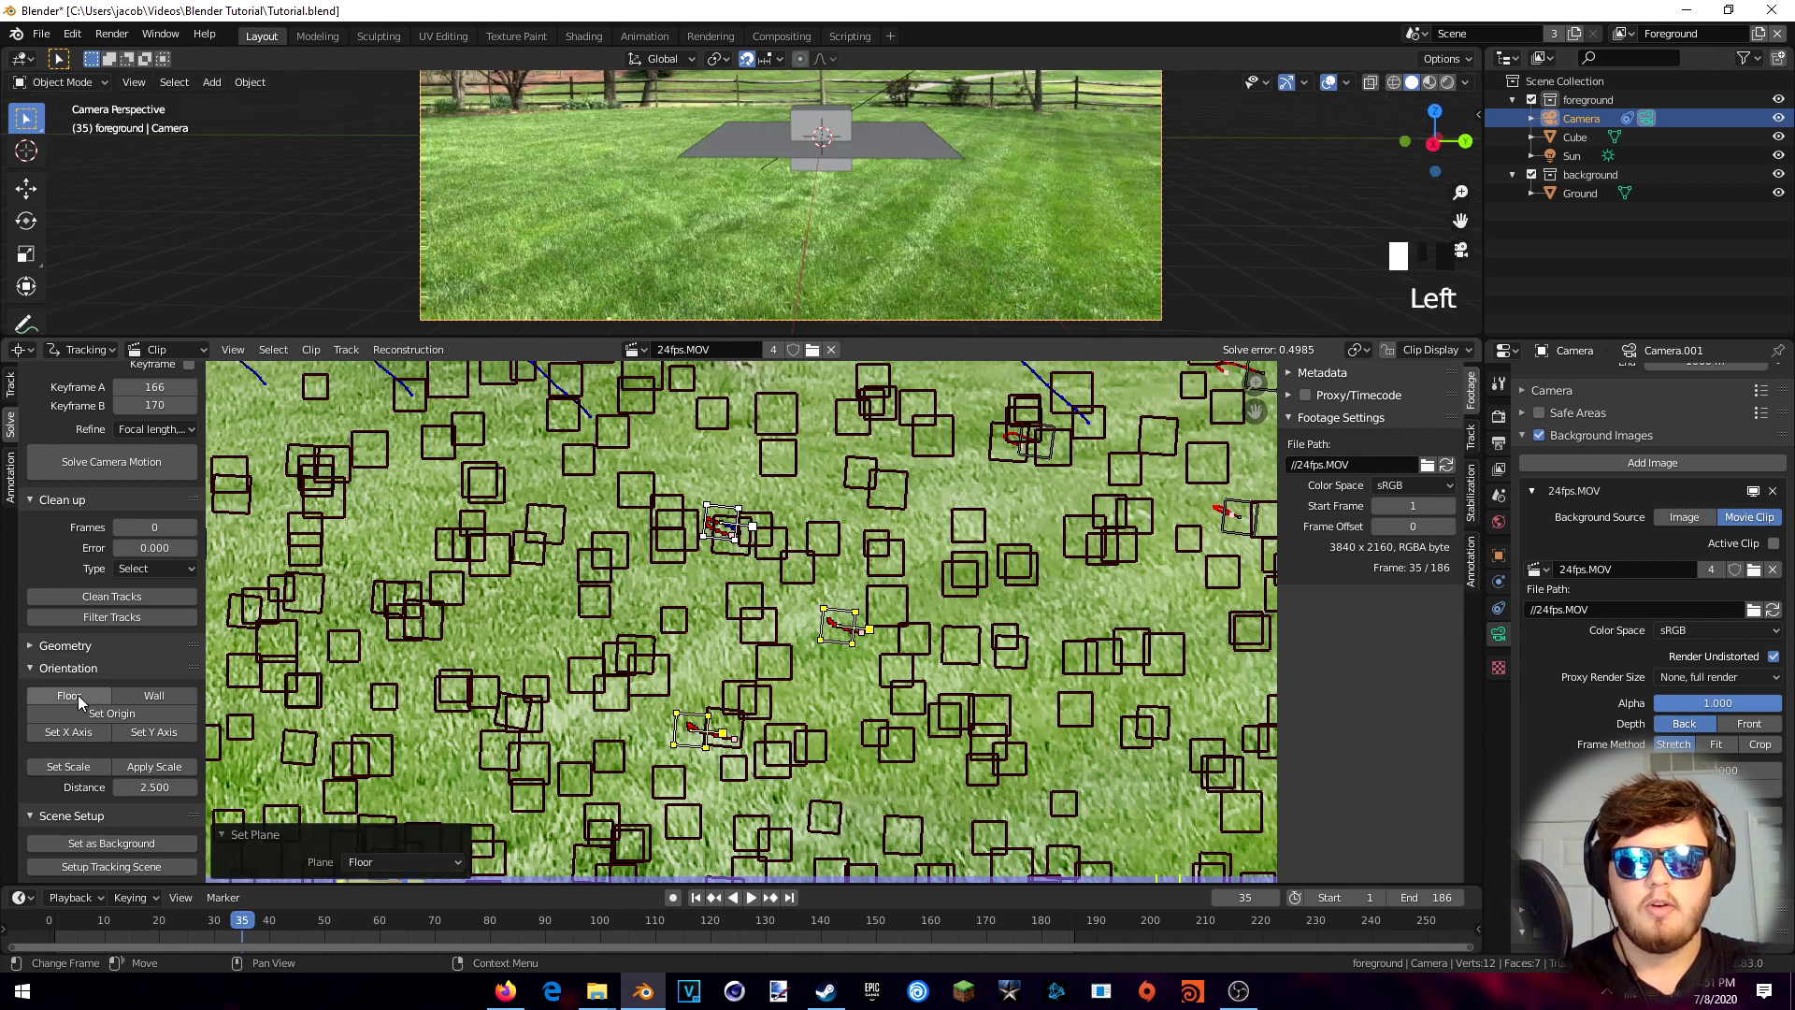
Enlarge the 3D viewport above the clip editor so more of the camera view with the footage fits
{"action": "middle_click_drag", "start_coordinate": [900, 210], "coordinate": [804, 211], "text": "shift"}
{"action": "scroll", "coordinate": [787, 298], "scroll_direction": "up", "scroll_amount": 4}
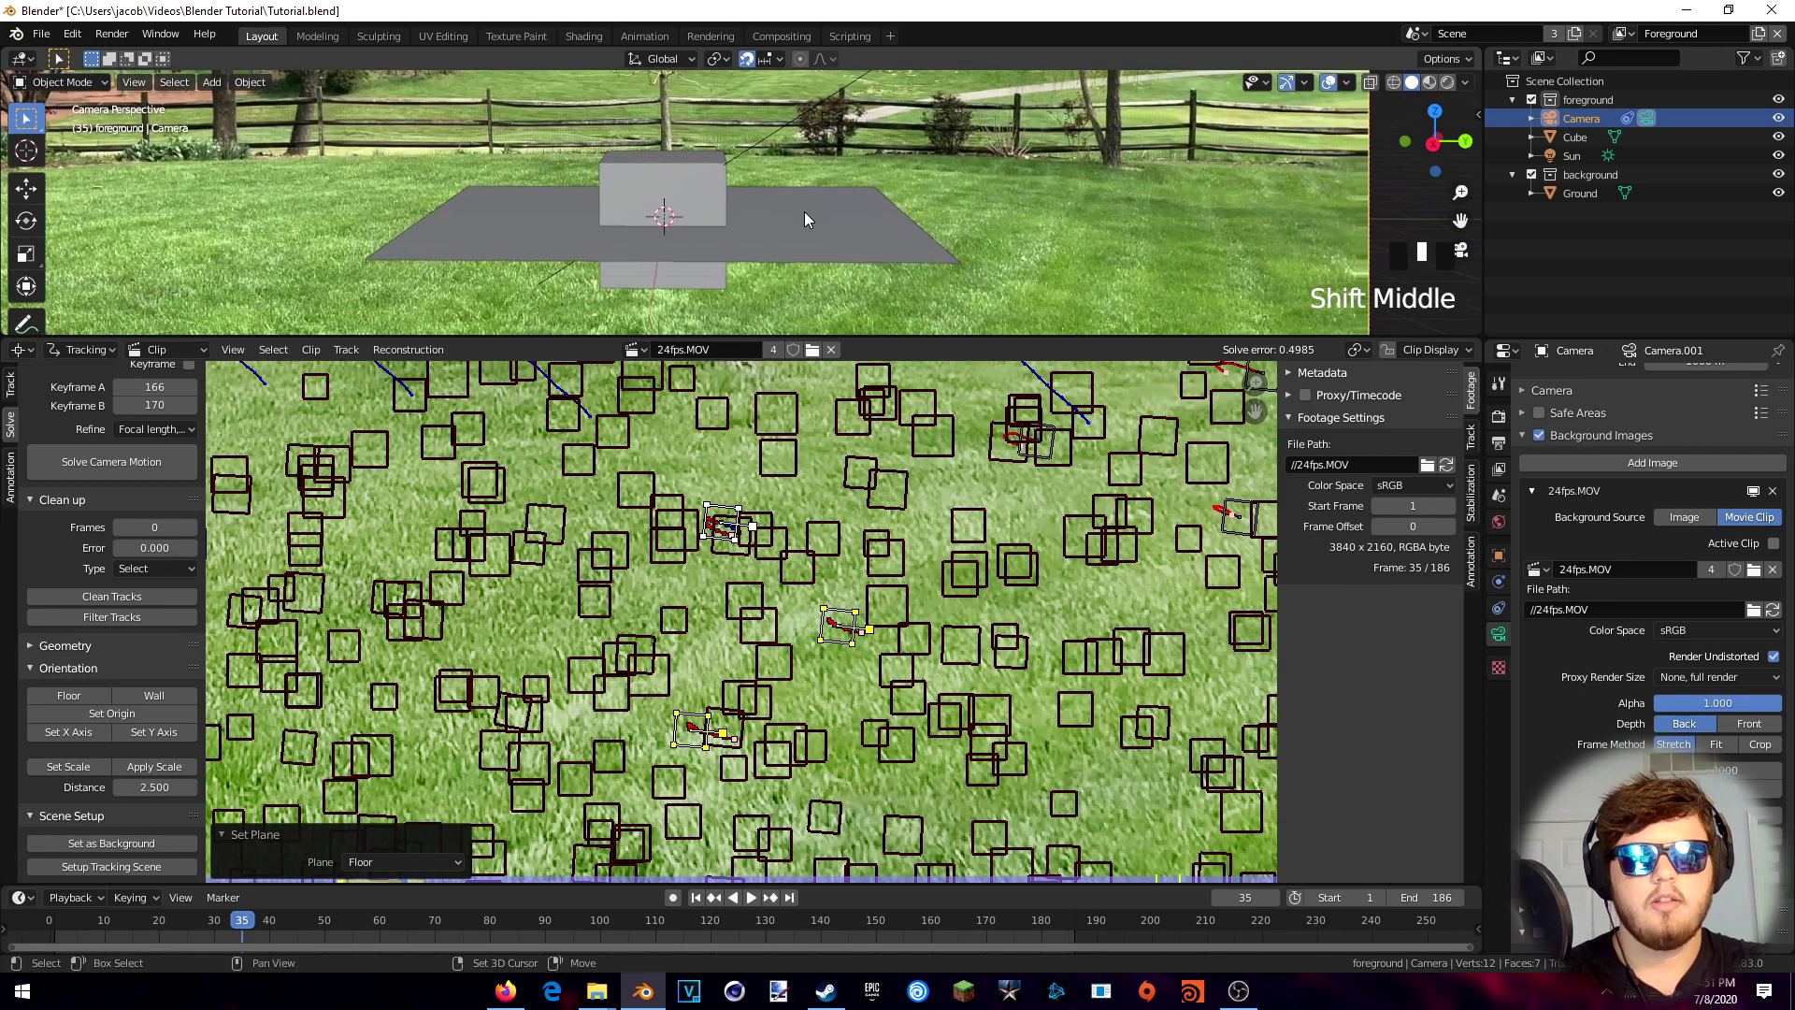
{"action": "scroll", "coordinate": [935, 569], "scroll_direction": "down", "scroll_amount": 3}
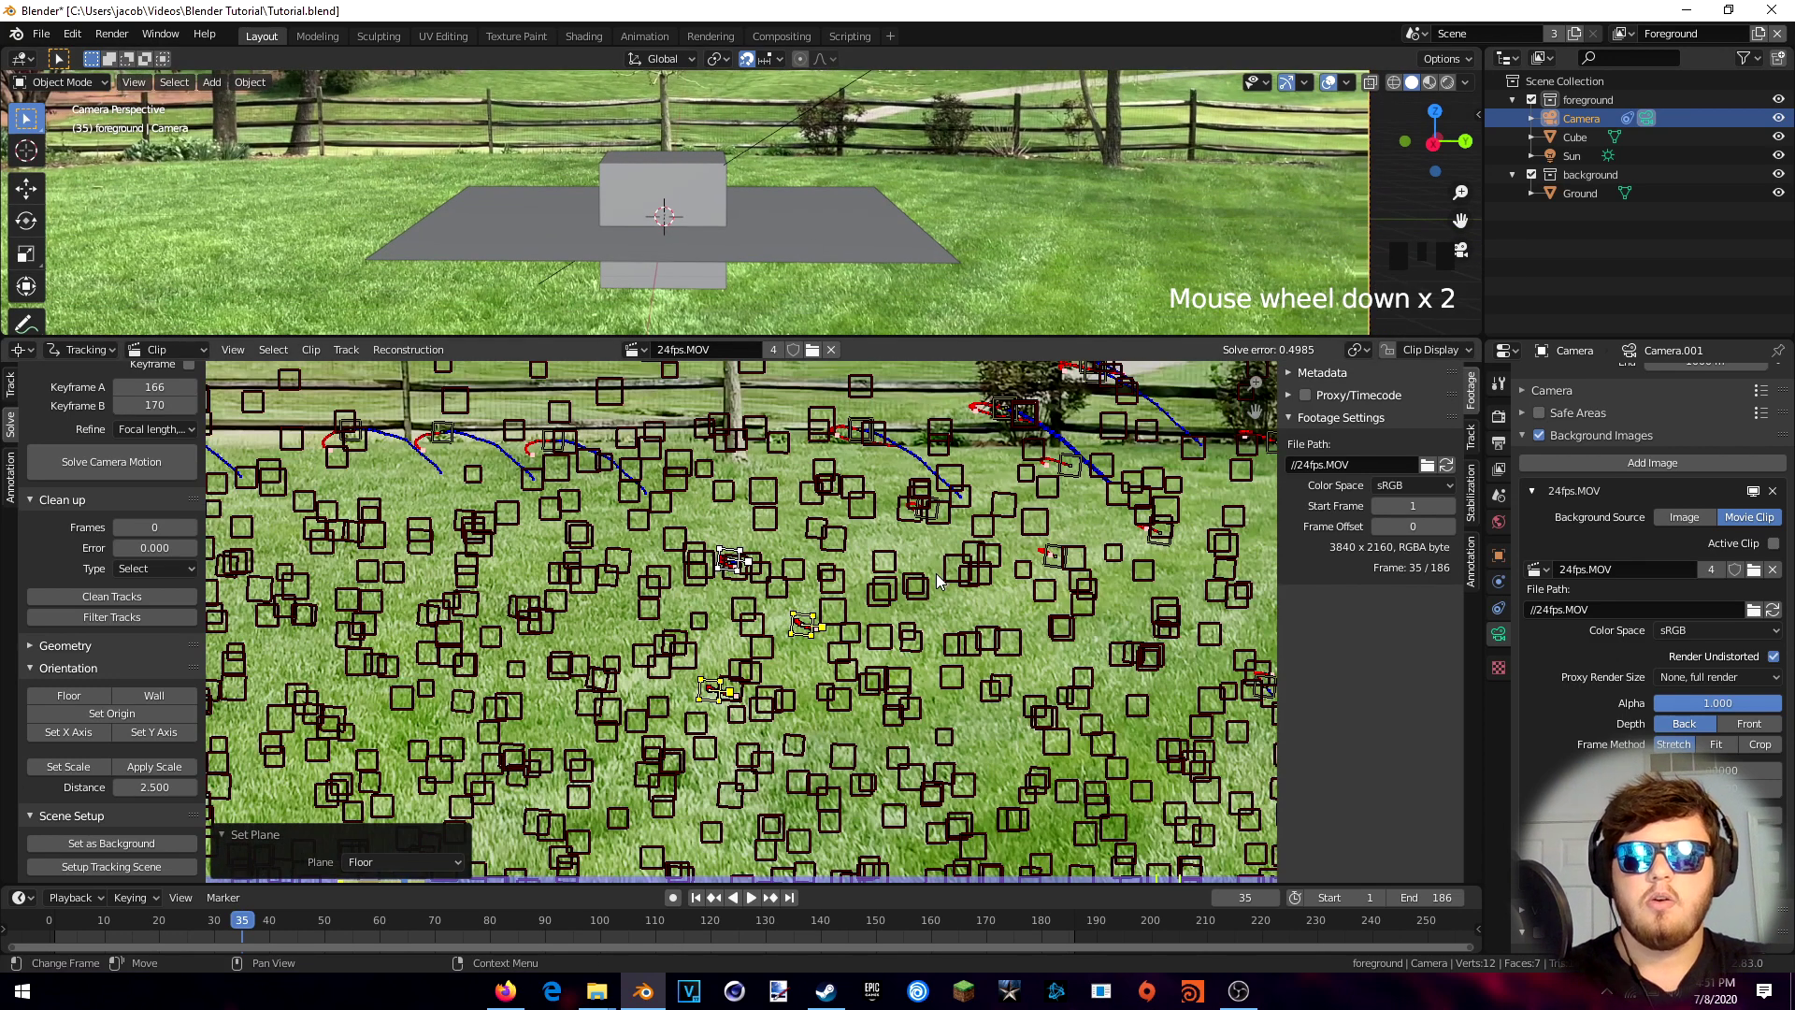
{"action": "middle_click_drag", "start_coordinate": [911, 604], "coordinate": [763, 576], "text": "shift"}
{"action": "middle_click_drag", "start_coordinate": [708, 577], "coordinate": [692, 586], "text": "shift"}
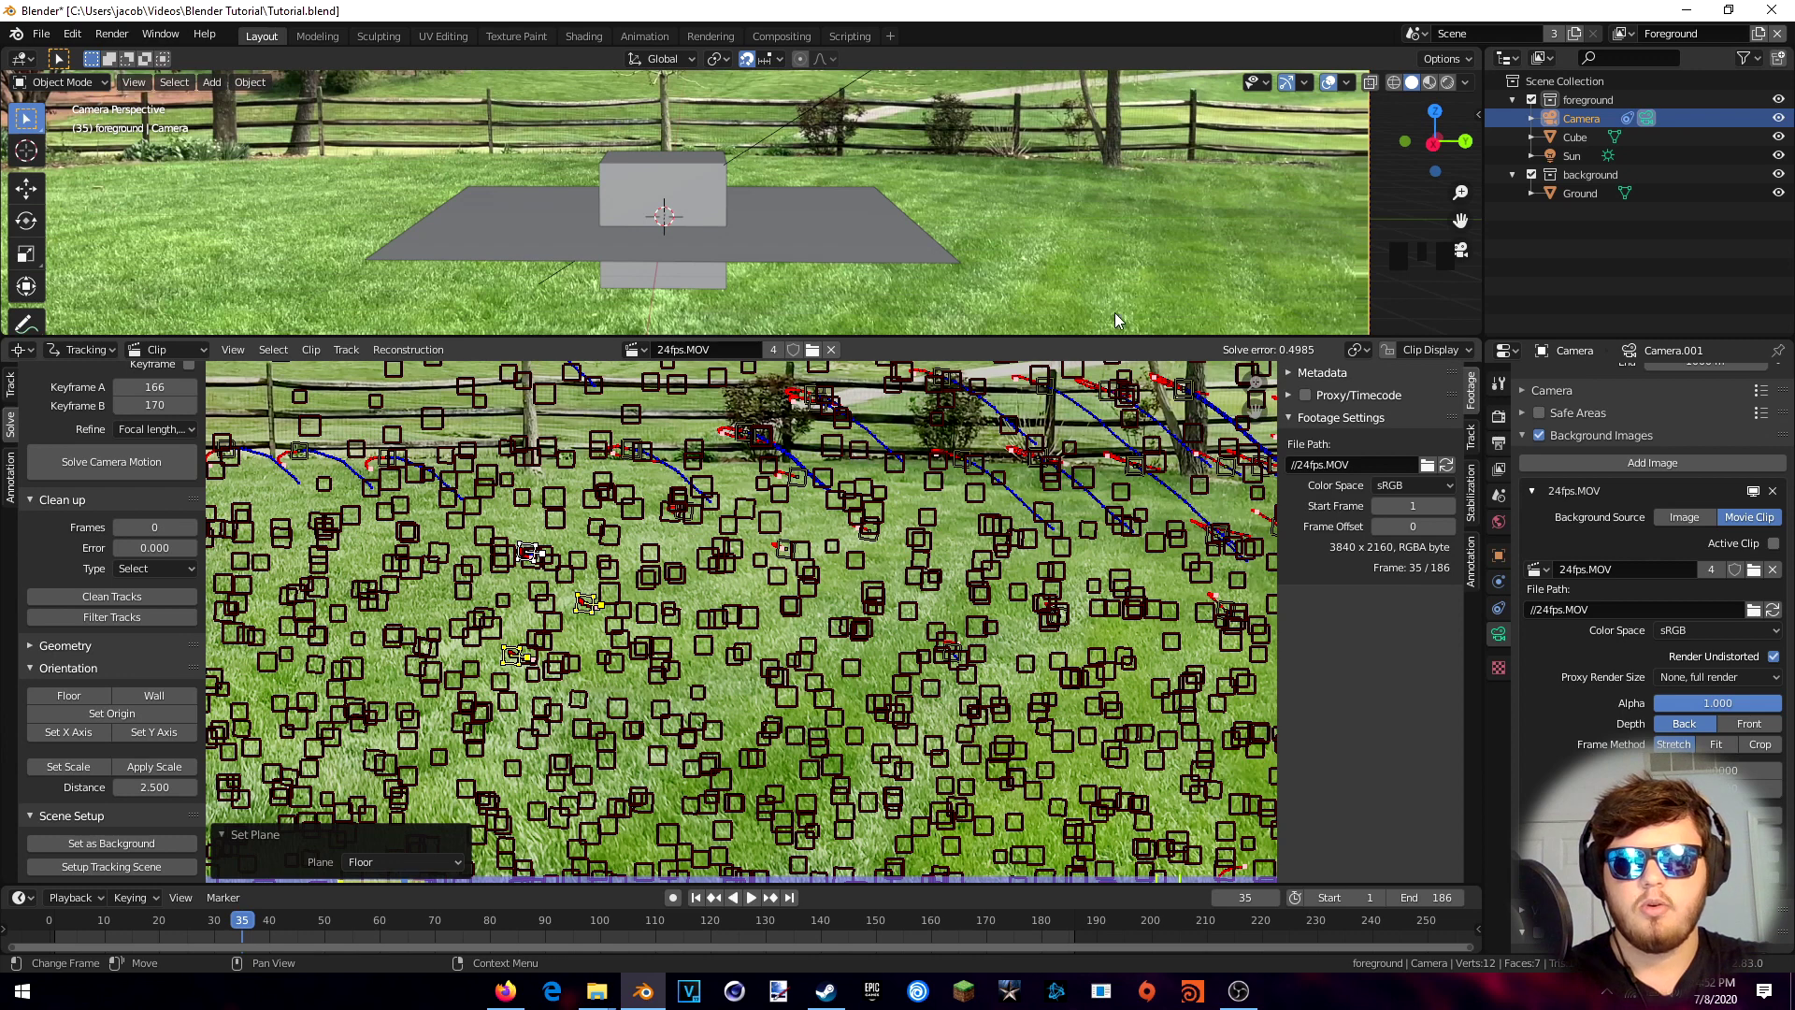
{"action": "middle_click_drag", "start_coordinate": [868, 249], "coordinate": [929, 198], "text": "shift"}
{"action": "scroll", "coordinate": [1028, 222], "scroll_direction": "down", "scroll_amount": 2}
{"action": "scroll", "coordinate": [930, 198], "scroll_direction": "down", "scroll_amount": 2}
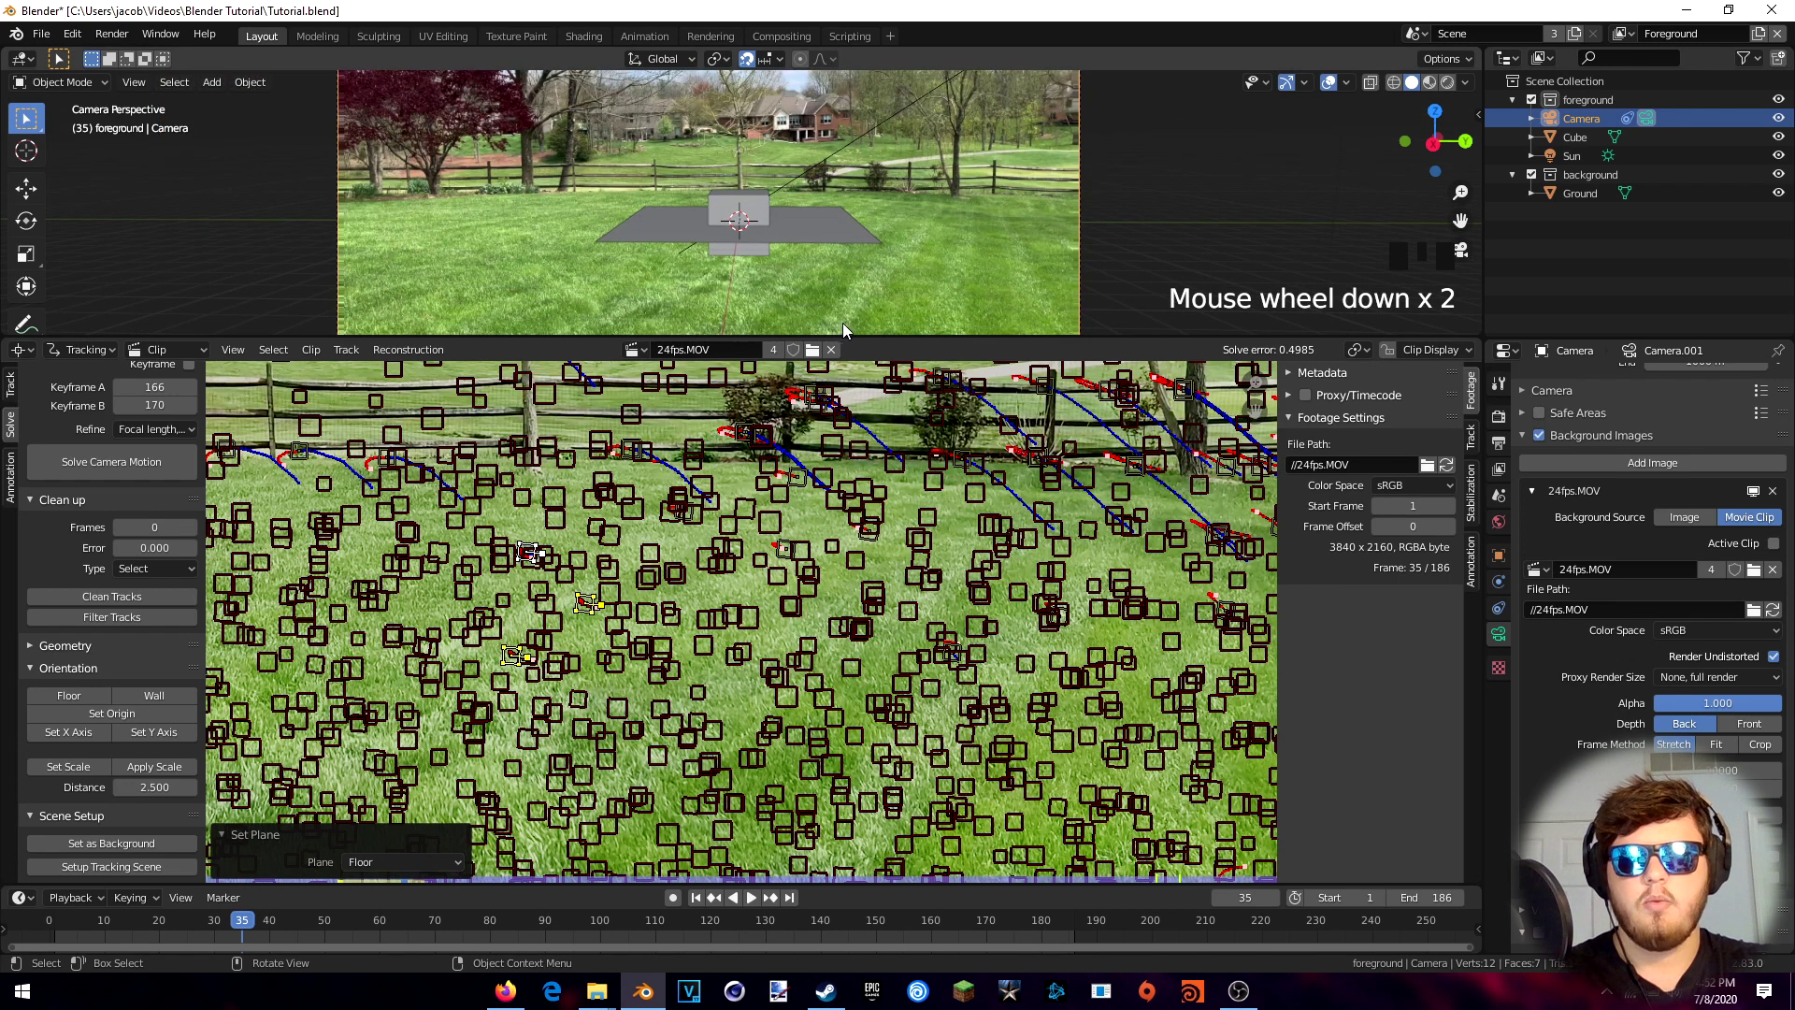
{"action": "left_click", "coordinate": [873, 329]}
{"action": "left_click_drag", "start_coordinate": [873, 338], "coordinate": [873, 463]}
{"action": "middle_click_drag", "start_coordinate": [873, 463], "coordinate": [767, 328], "text": "shift"}
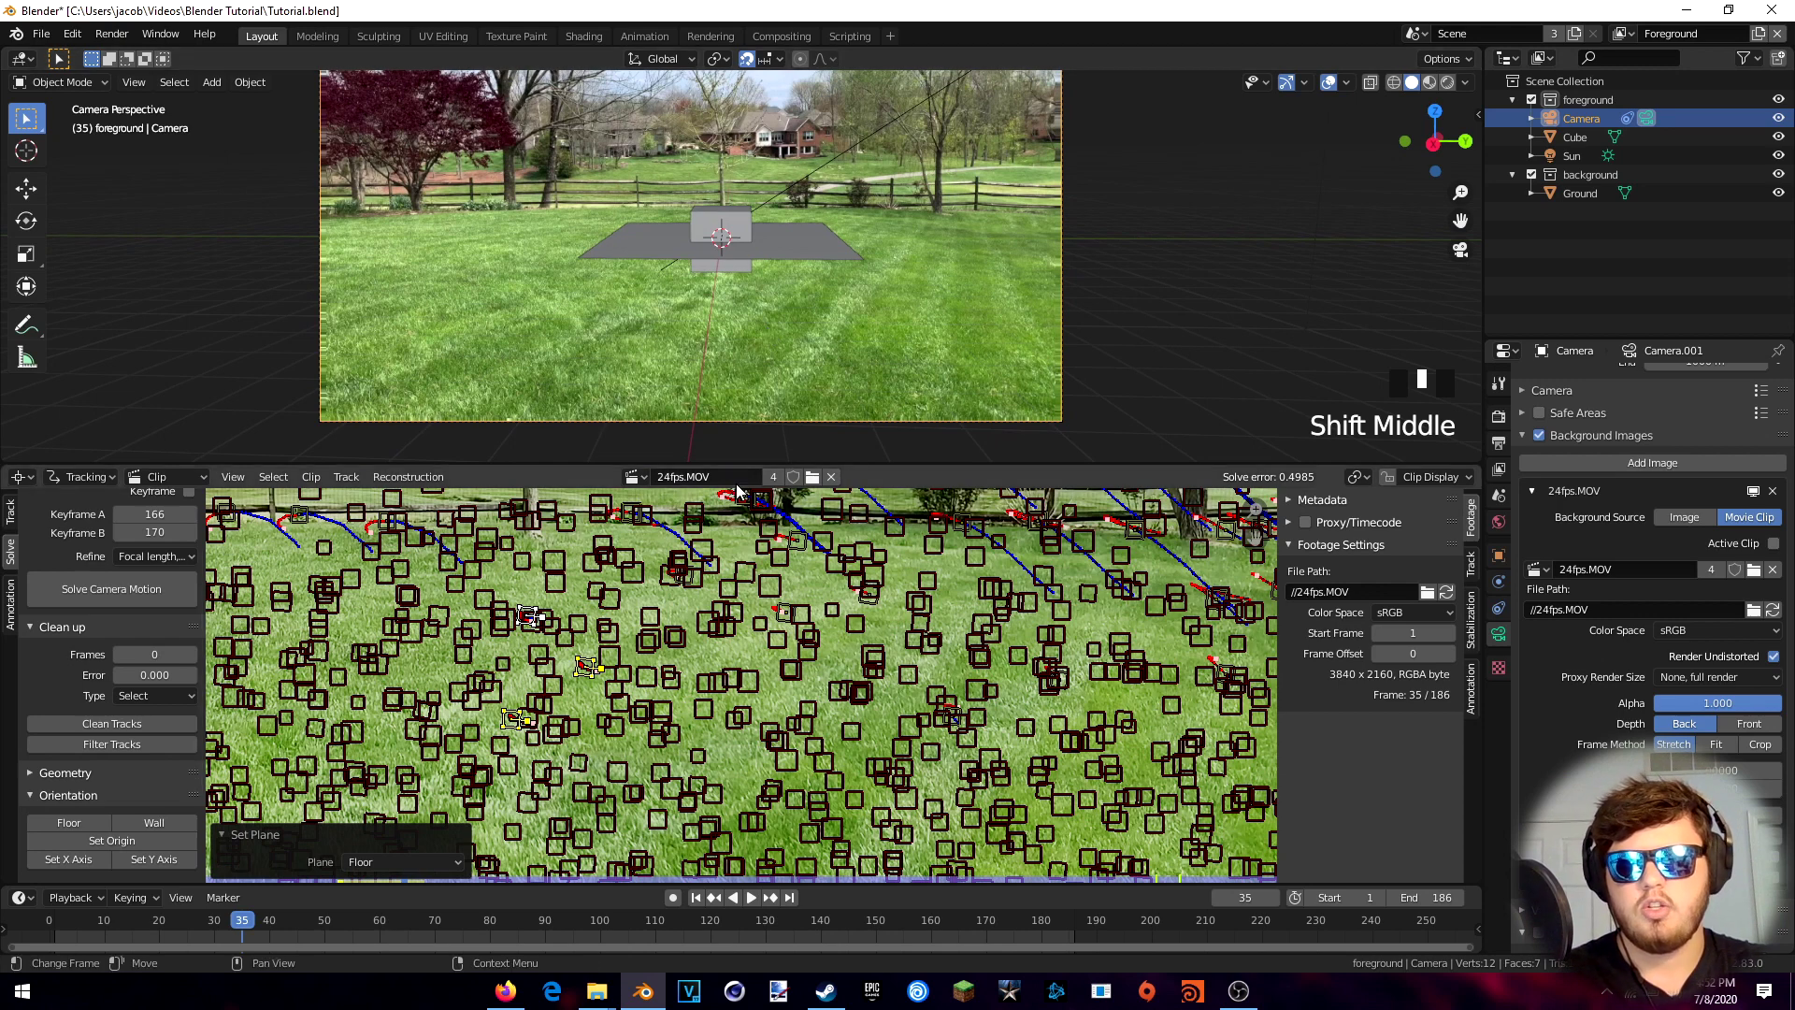
Select a single marker on the lawn near the fence and use it to set the scene's Y axis
{"action": "scroll", "coordinate": [112, 708], "scroll_direction": "down", "scroll_amount": 4}
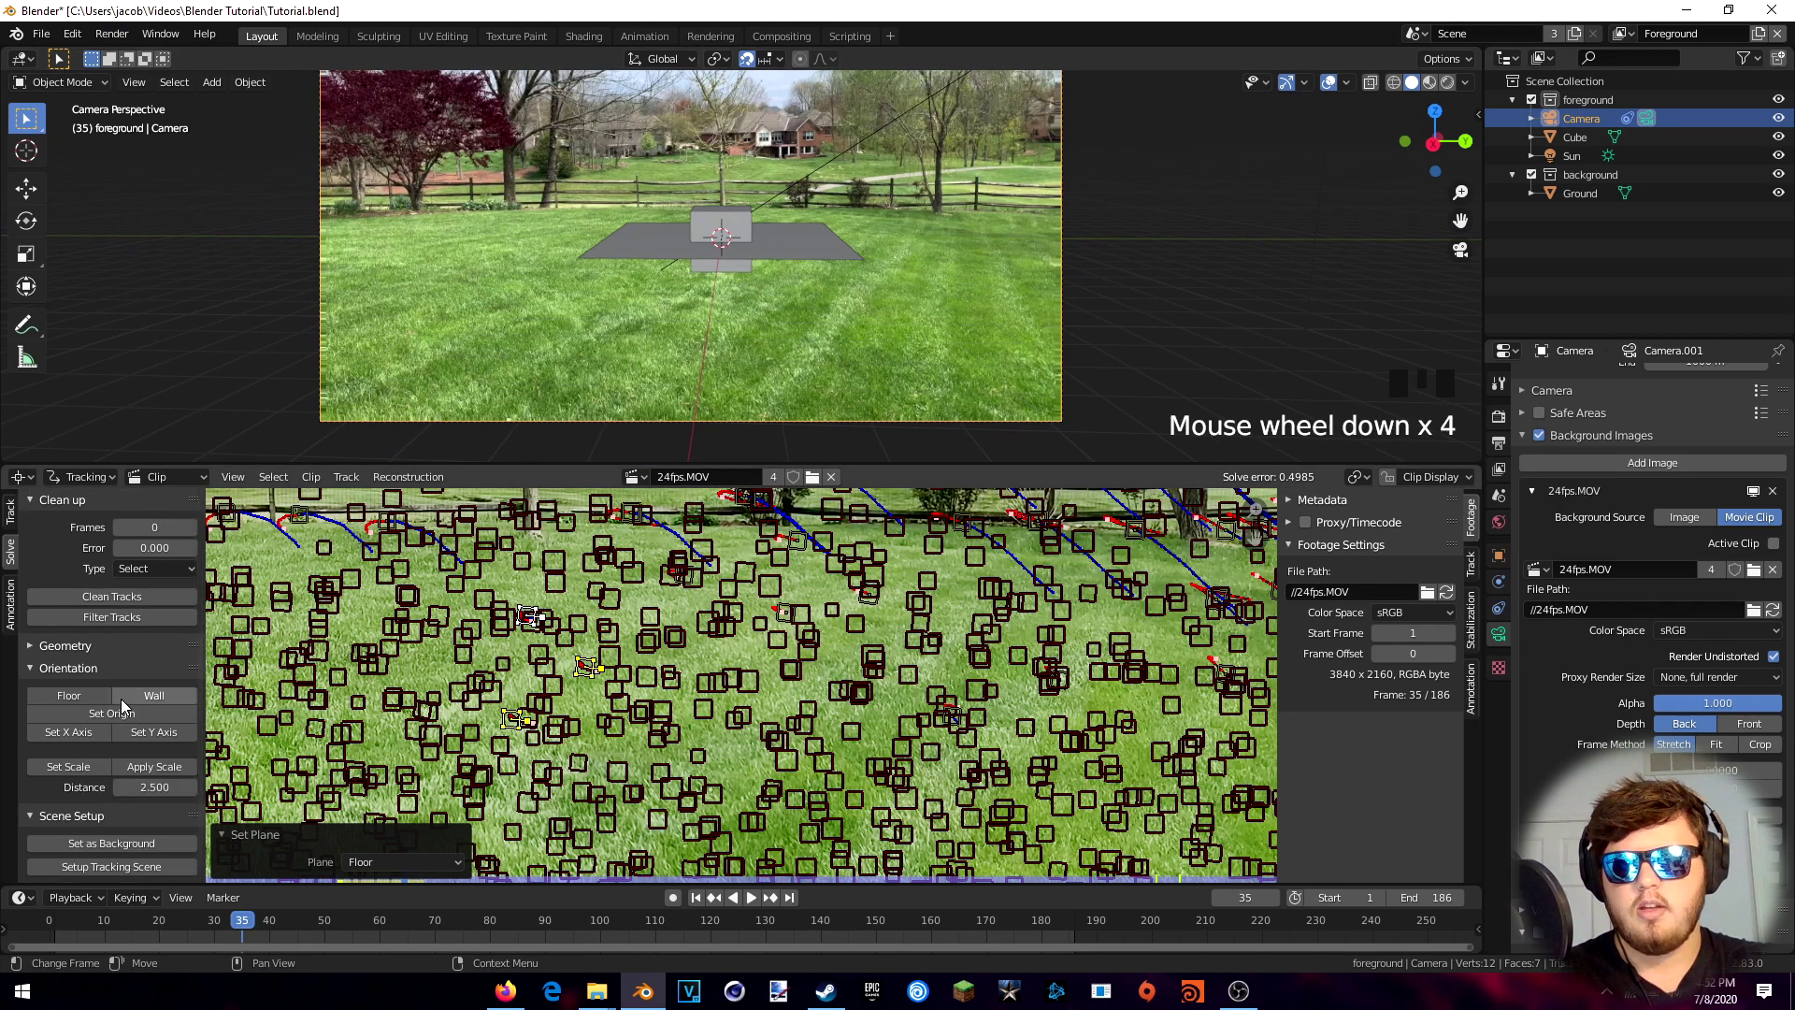
{"action": "mouse_move", "coordinate": [718, 584]}
{"action": "middle_mouse_down", "text": "shift"}
{"action": "mouse_move", "coordinate": [723, 603]}
{"action": "mouse_move", "coordinate": [799, 607]}
{"action": "middle_mouse_up", "text": "shift"}
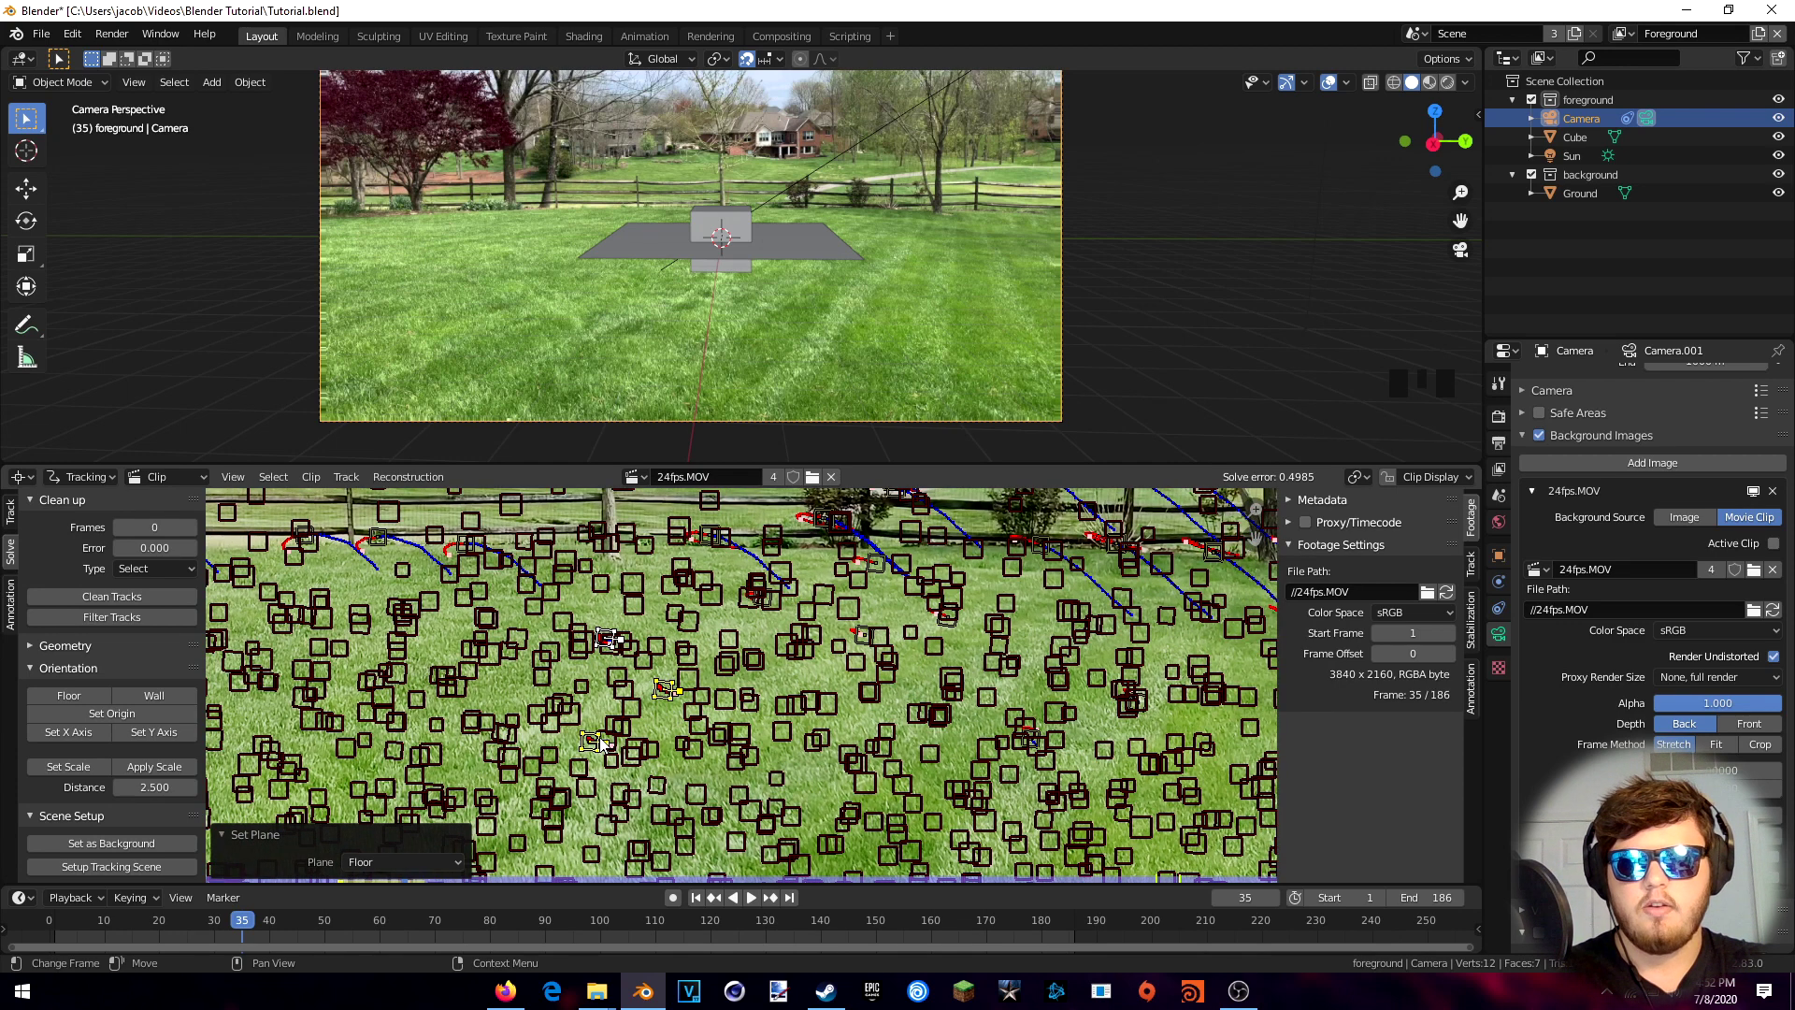
{"action": "mouse_move", "coordinate": [795, 600]}
{"action": "middle_mouse_down", "text": "shift"}
{"action": "mouse_move", "coordinate": [828, 598]}
{"action": "mouse_move", "coordinate": [789, 659]}
{"action": "mouse_move", "coordinate": [790, 782]}
{"action": "mouse_move", "coordinate": [791, 753]}
{"action": "middle_mouse_up", "text": "shift"}
{"action": "scroll", "coordinate": [788, 603], "scroll_direction": "up", "scroll_amount": 3}
{"action": "scroll", "coordinate": [791, 748], "scroll_direction": "up", "scroll_amount": 3}
{"action": "left_click", "coordinate": [822, 681]}
{"action": "left_click", "coordinate": [827, 681]}
{"action": "left_click", "coordinate": [827, 680]}
{"action": "middle_click_drag", "start_coordinate": [826, 681], "coordinate": [810, 695], "text": "shift"}
{"action": "scroll", "coordinate": [809, 694], "scroll_direction": "down", "scroll_amount": 1}
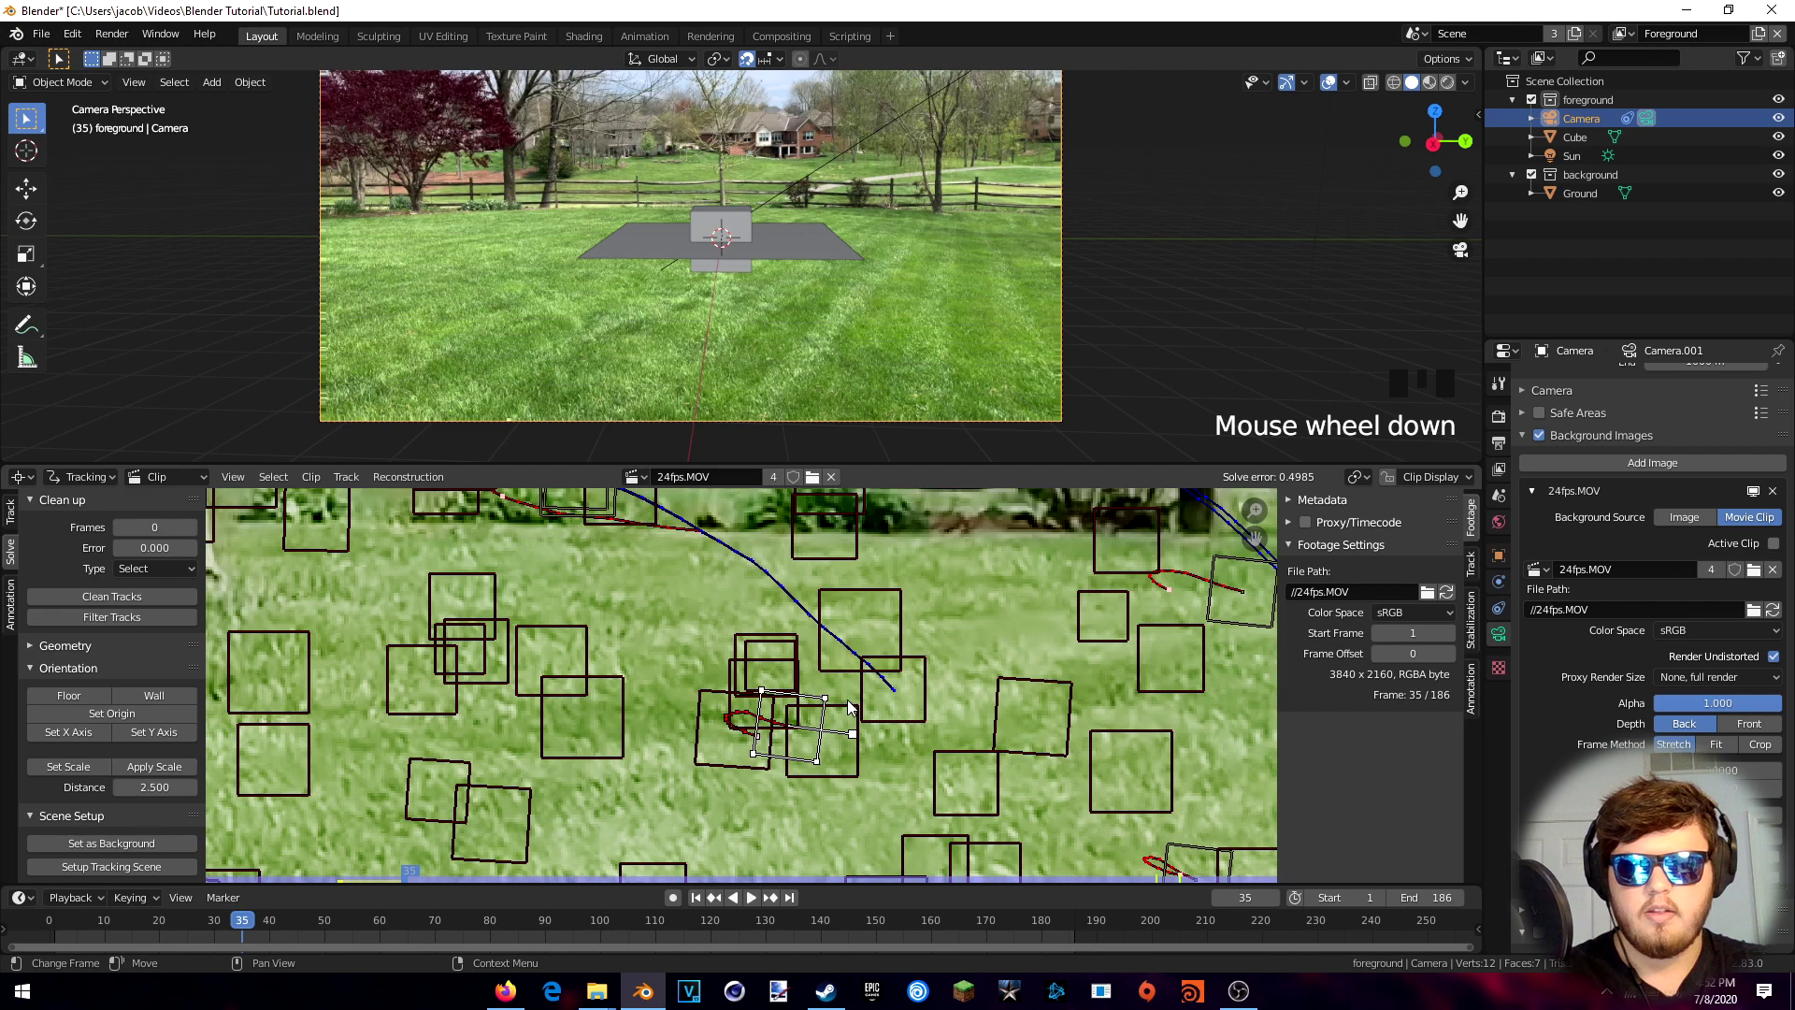
{"action": "left_click", "coordinate": [138, 738]}
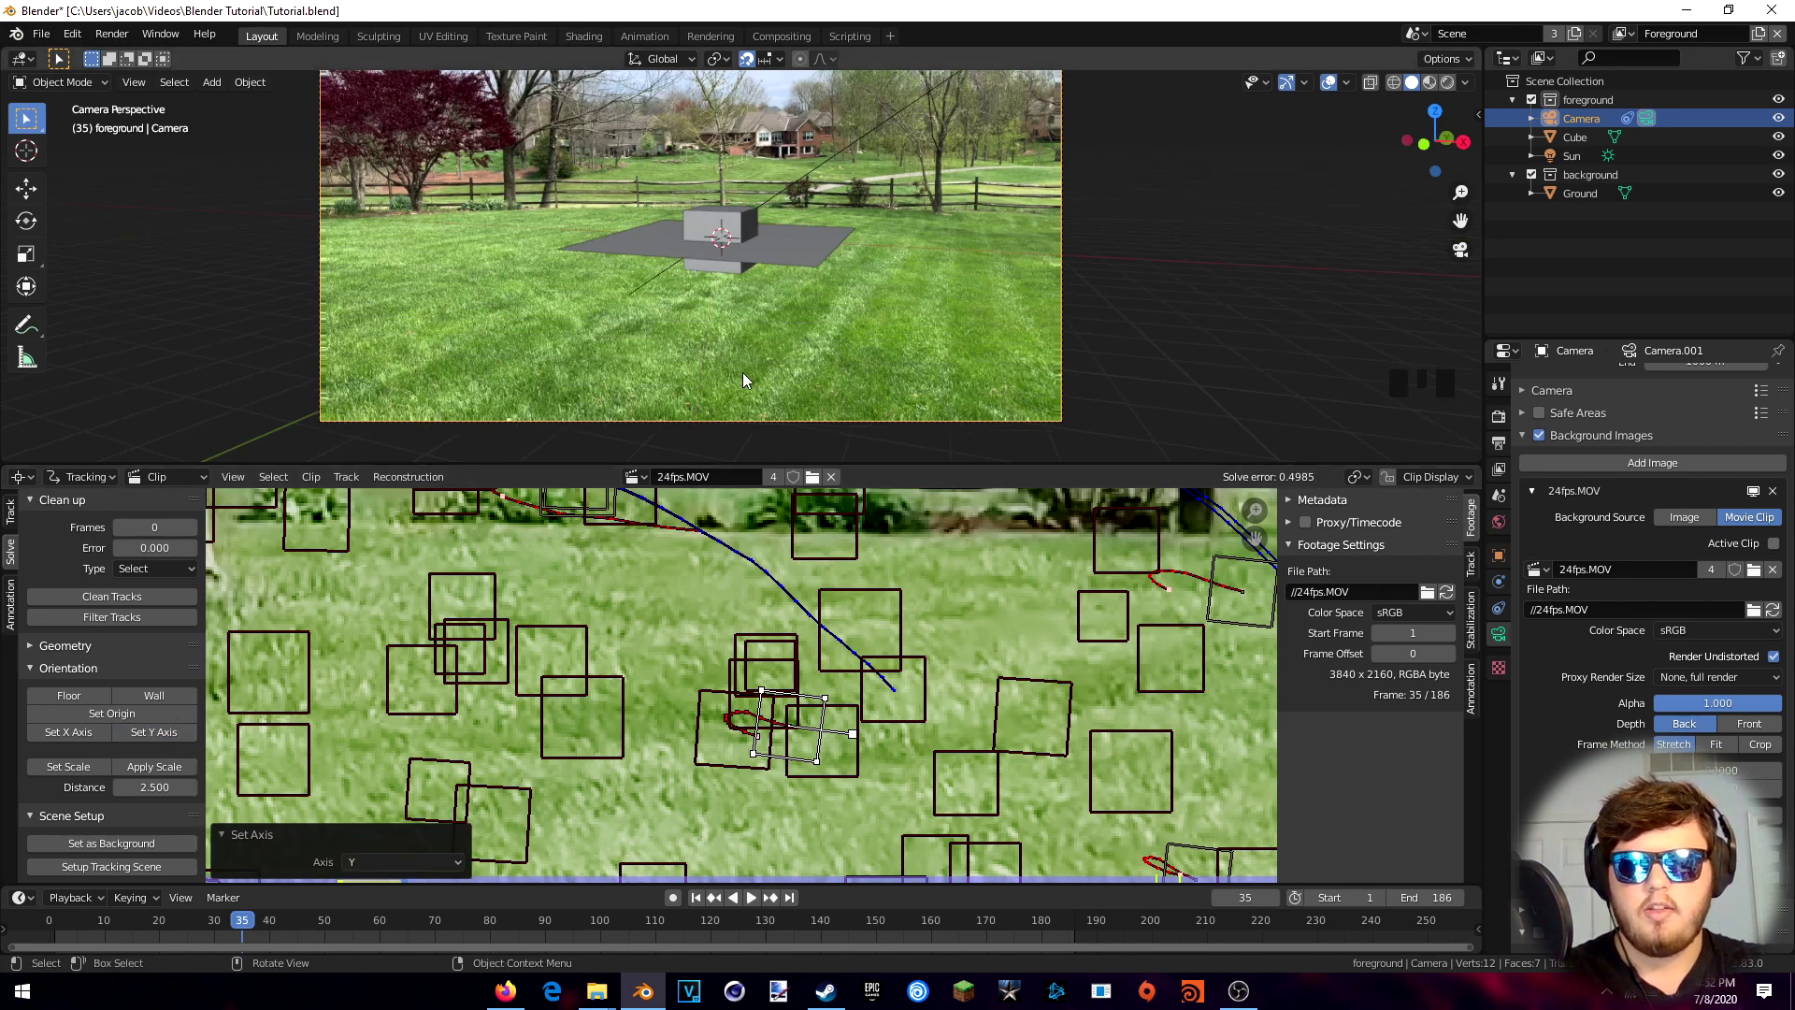
Scale the ground plane up to roughly twice its size so it covers more of the lawn
{"action": "left_click", "coordinate": [798, 238]}
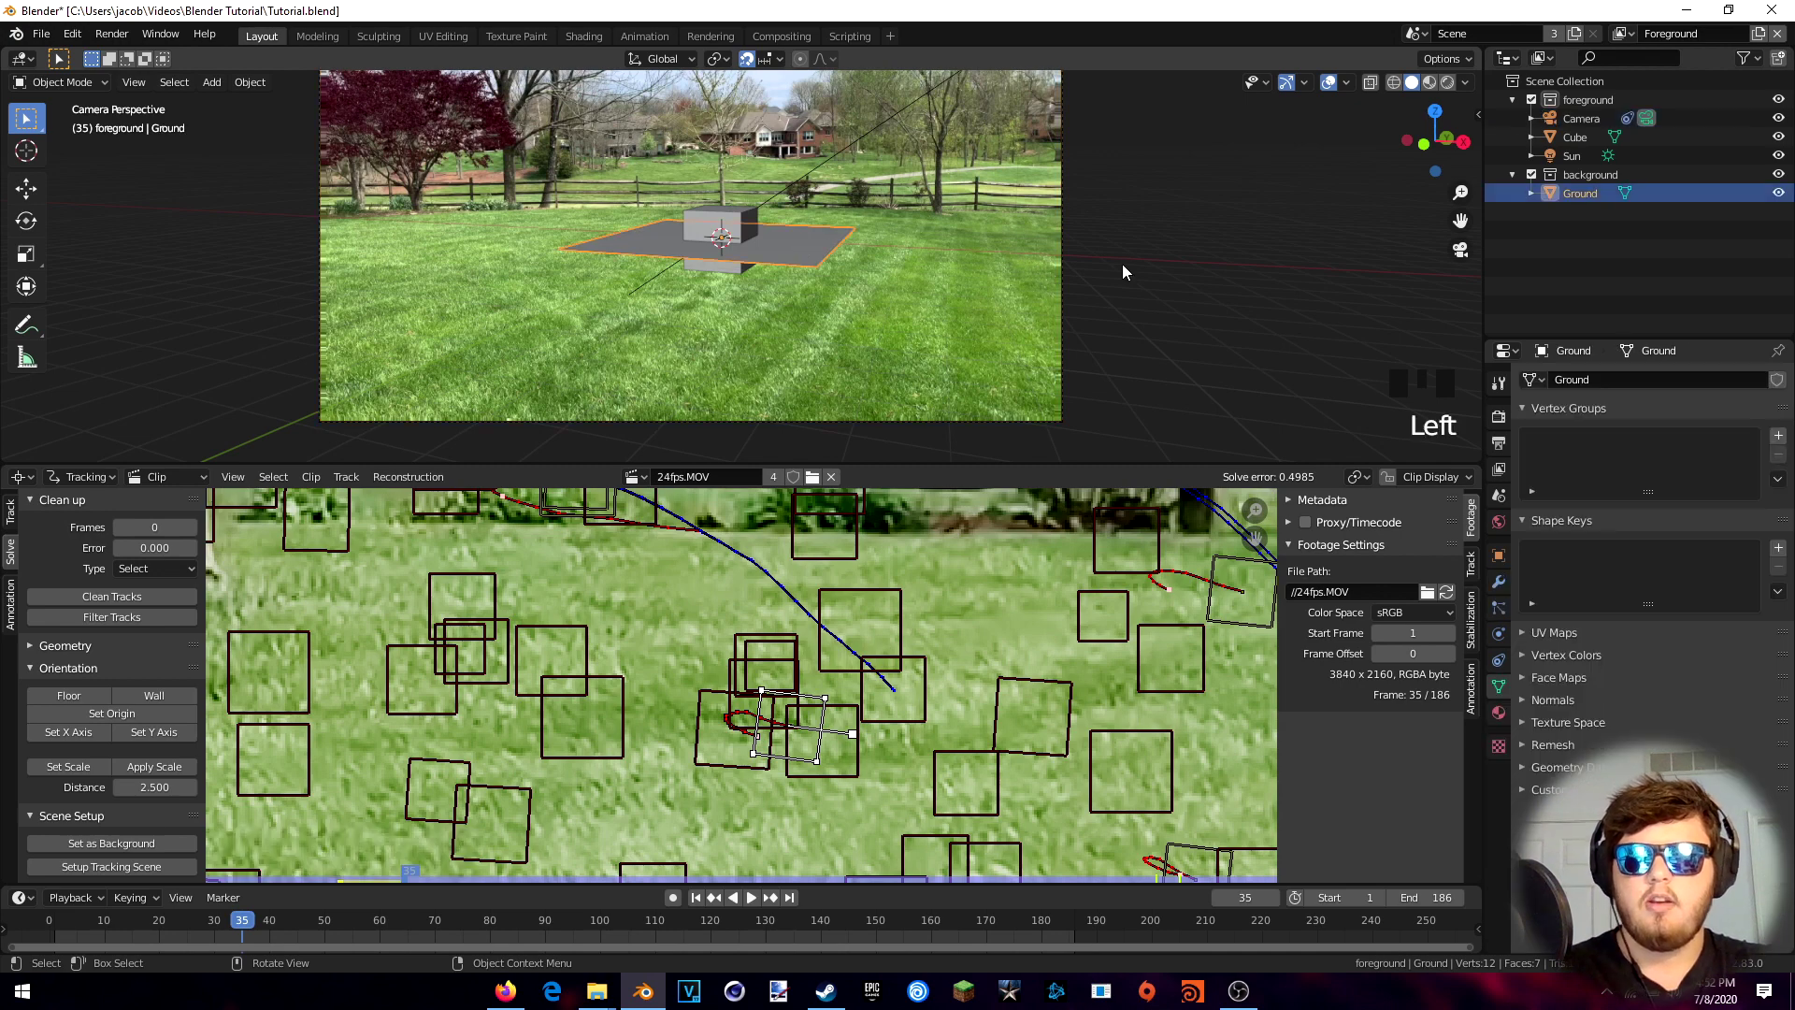
{"action": "key", "text": "s"}
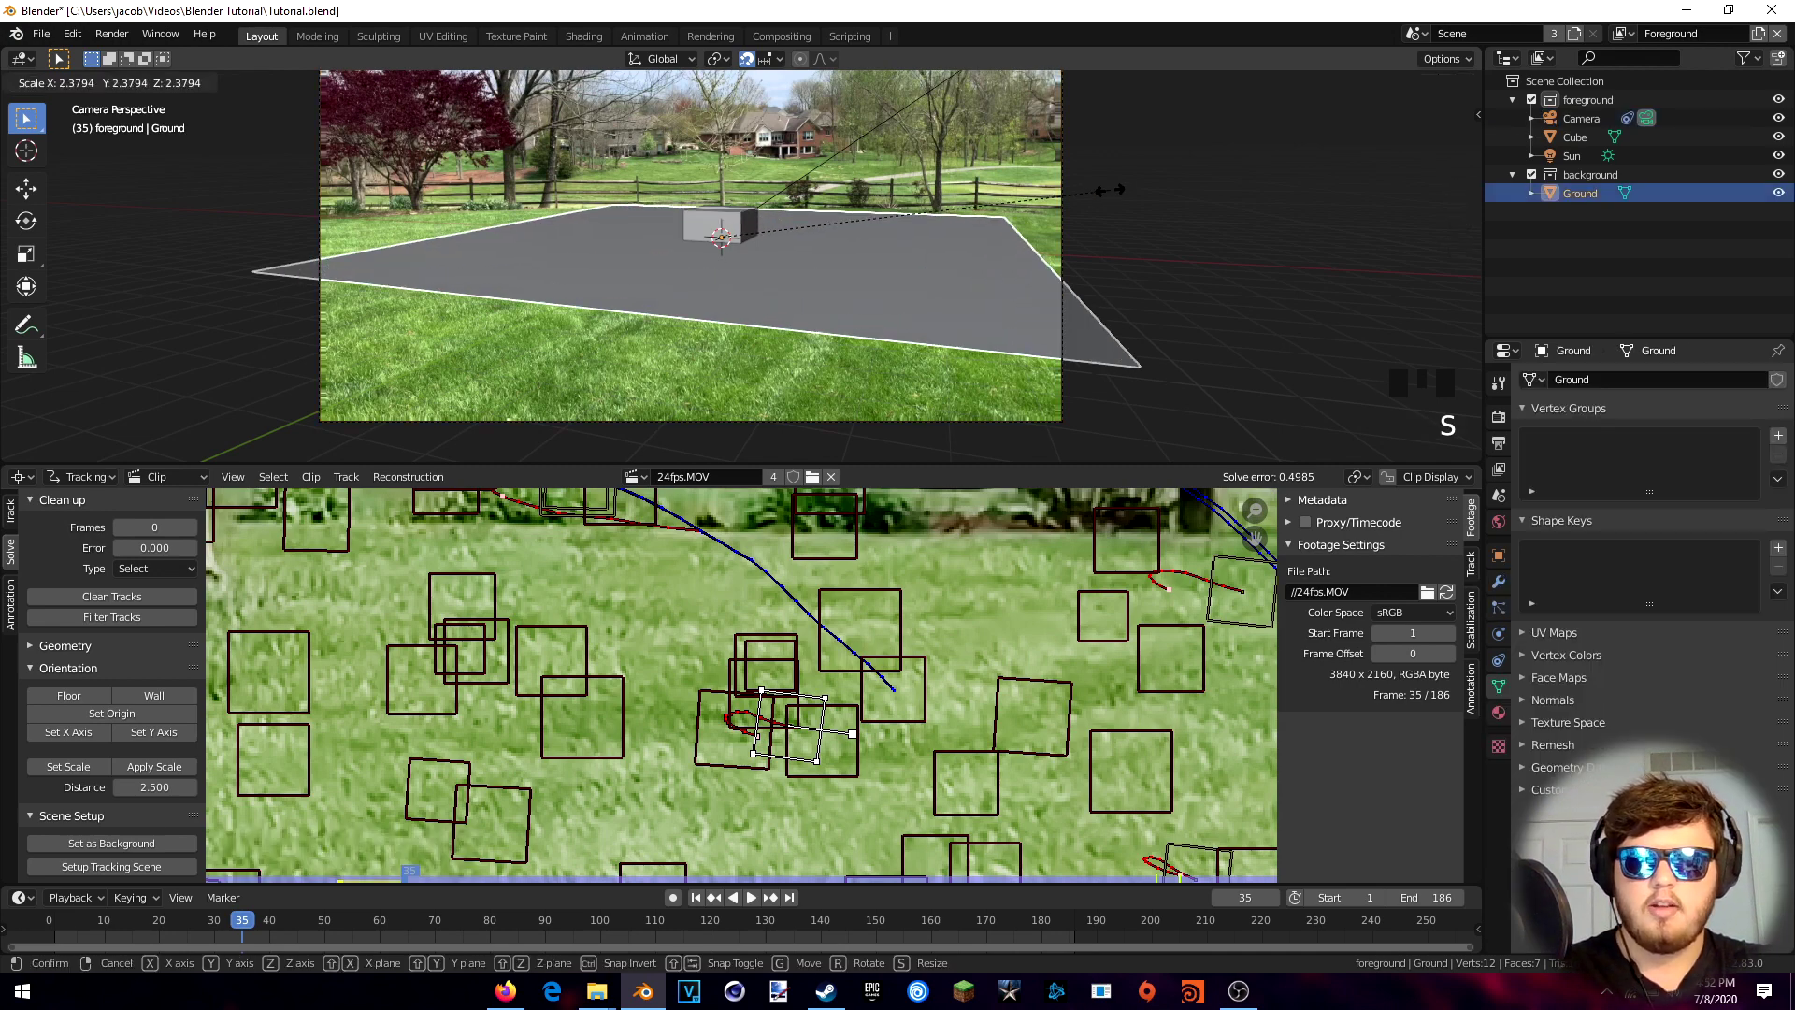
{"action": "left_click", "coordinate": [1075, 198]}
Raise the cube 1 m along global Z in the front view so its base rests on the ground plane
{"action": "left_click", "coordinate": [734, 231]}
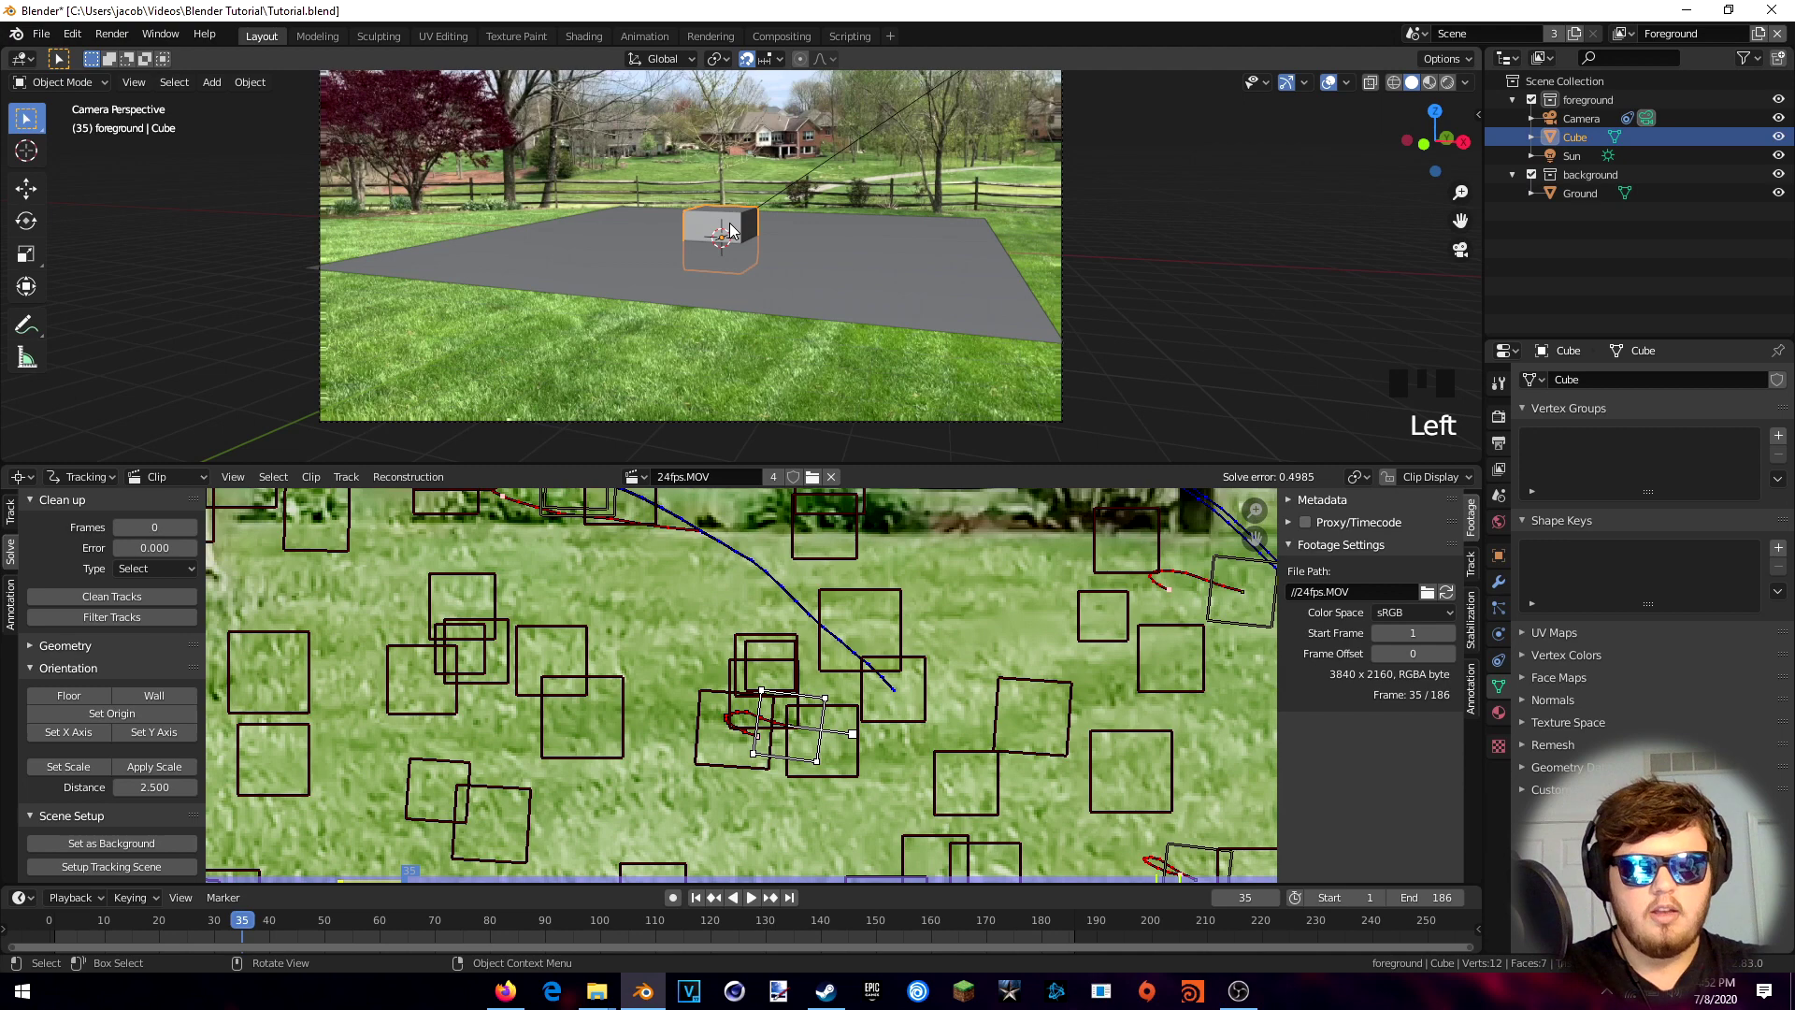
{"action": "key", "text": "KP_1"}
{"action": "scroll", "coordinate": [744, 202], "scroll_direction": "up", "scroll_amount": 4}
{"action": "mouse_move", "coordinate": [744, 202]}
{"action": "middle_mouse_down", "text": "shift"}
{"action": "mouse_move", "coordinate": [845, 280]}
{"action": "mouse_move", "coordinate": [793, 133]}
{"action": "mouse_move", "coordinate": [759, 178]}
{"action": "middle_mouse_up", "text": "shift"}
{"action": "key", "text": "g"}
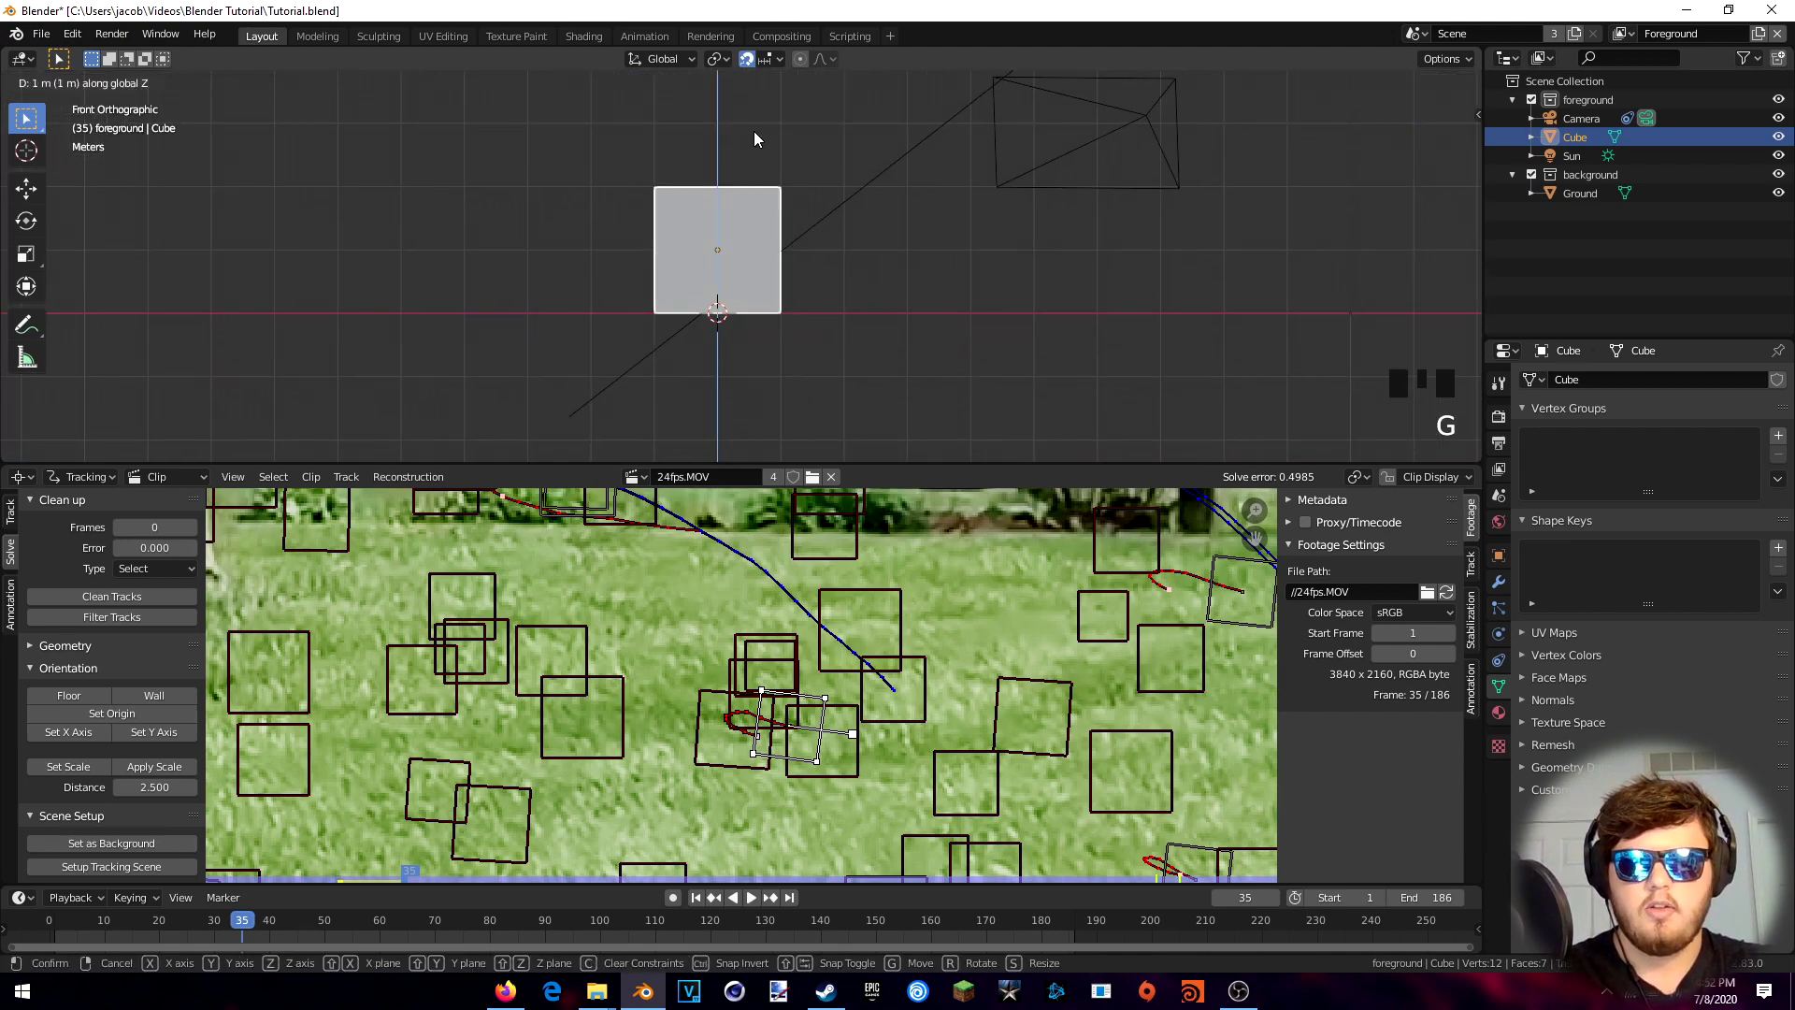
{"action": "left_click", "coordinate": [754, 133]}
{"action": "middle_click_drag", "start_coordinate": [820, 144], "coordinate": [601, 414]}
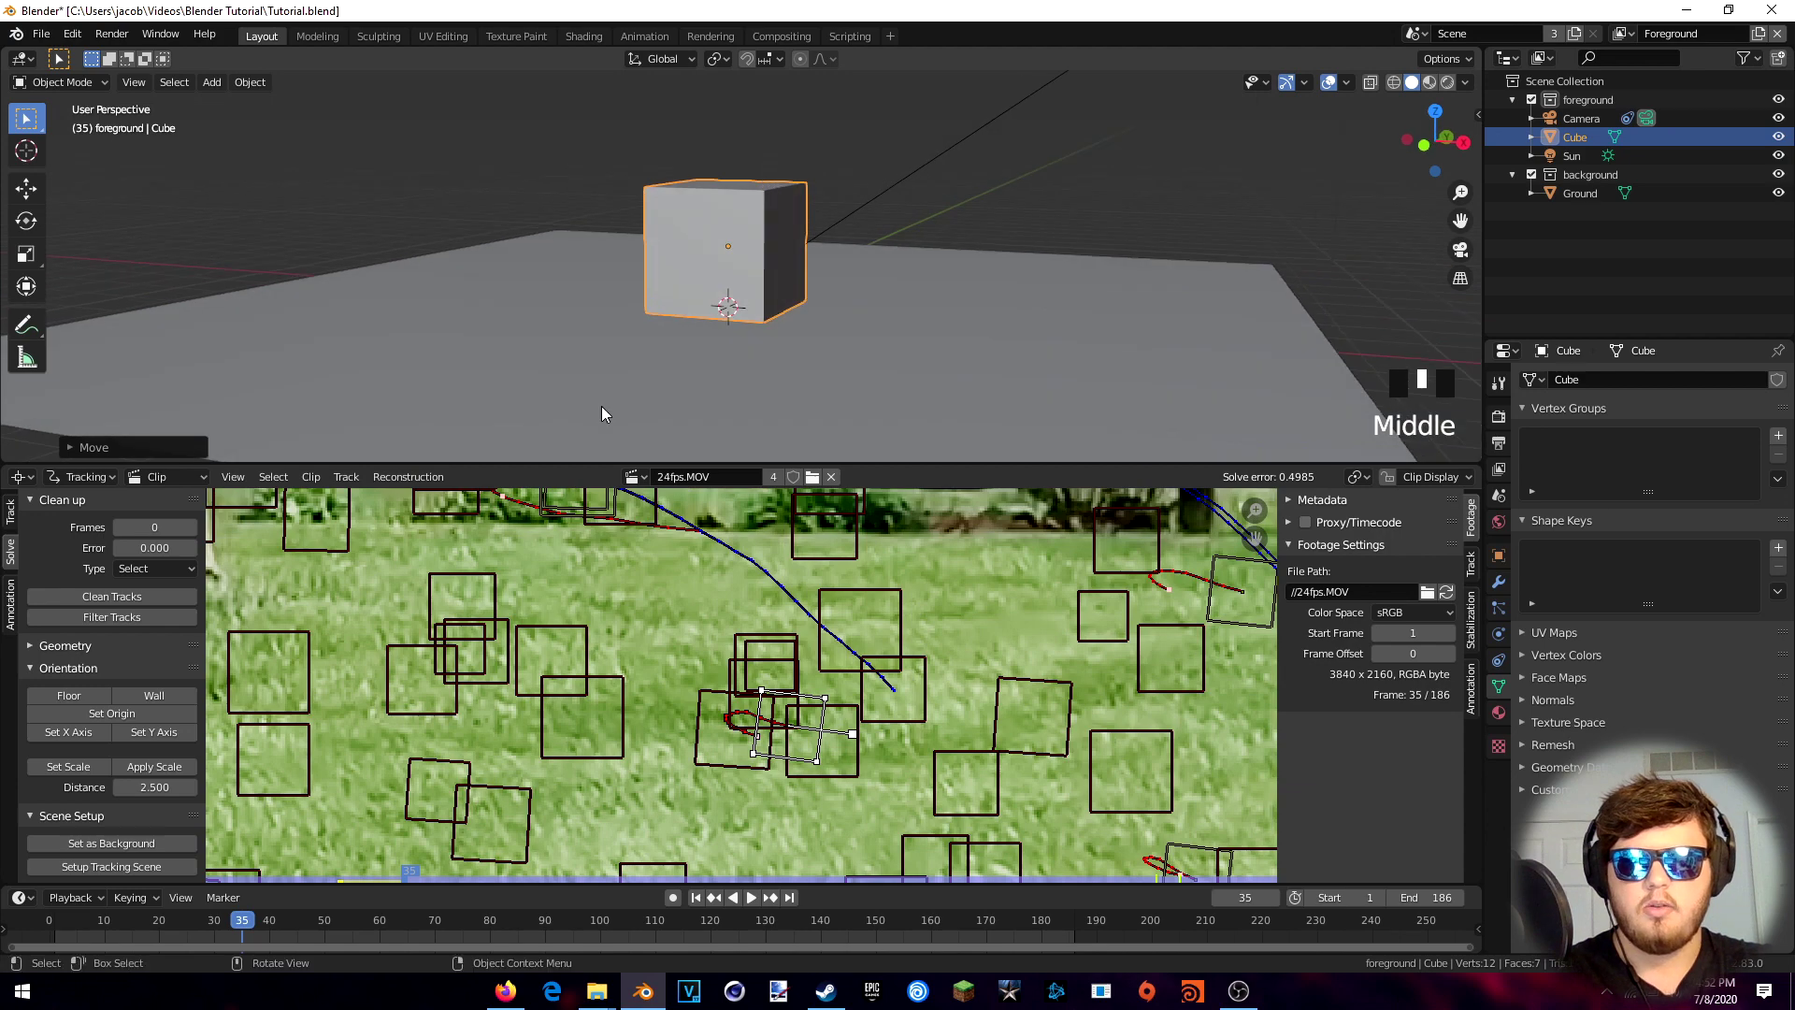
{"action": "middle_click", "coordinate": [720, 311]}
Return to the camera view and hide the ground plane
{"action": "key", "text": "KP_0"}
{"action": "left_click", "coordinate": [810, 282]}
{"action": "key", "text": "h"}
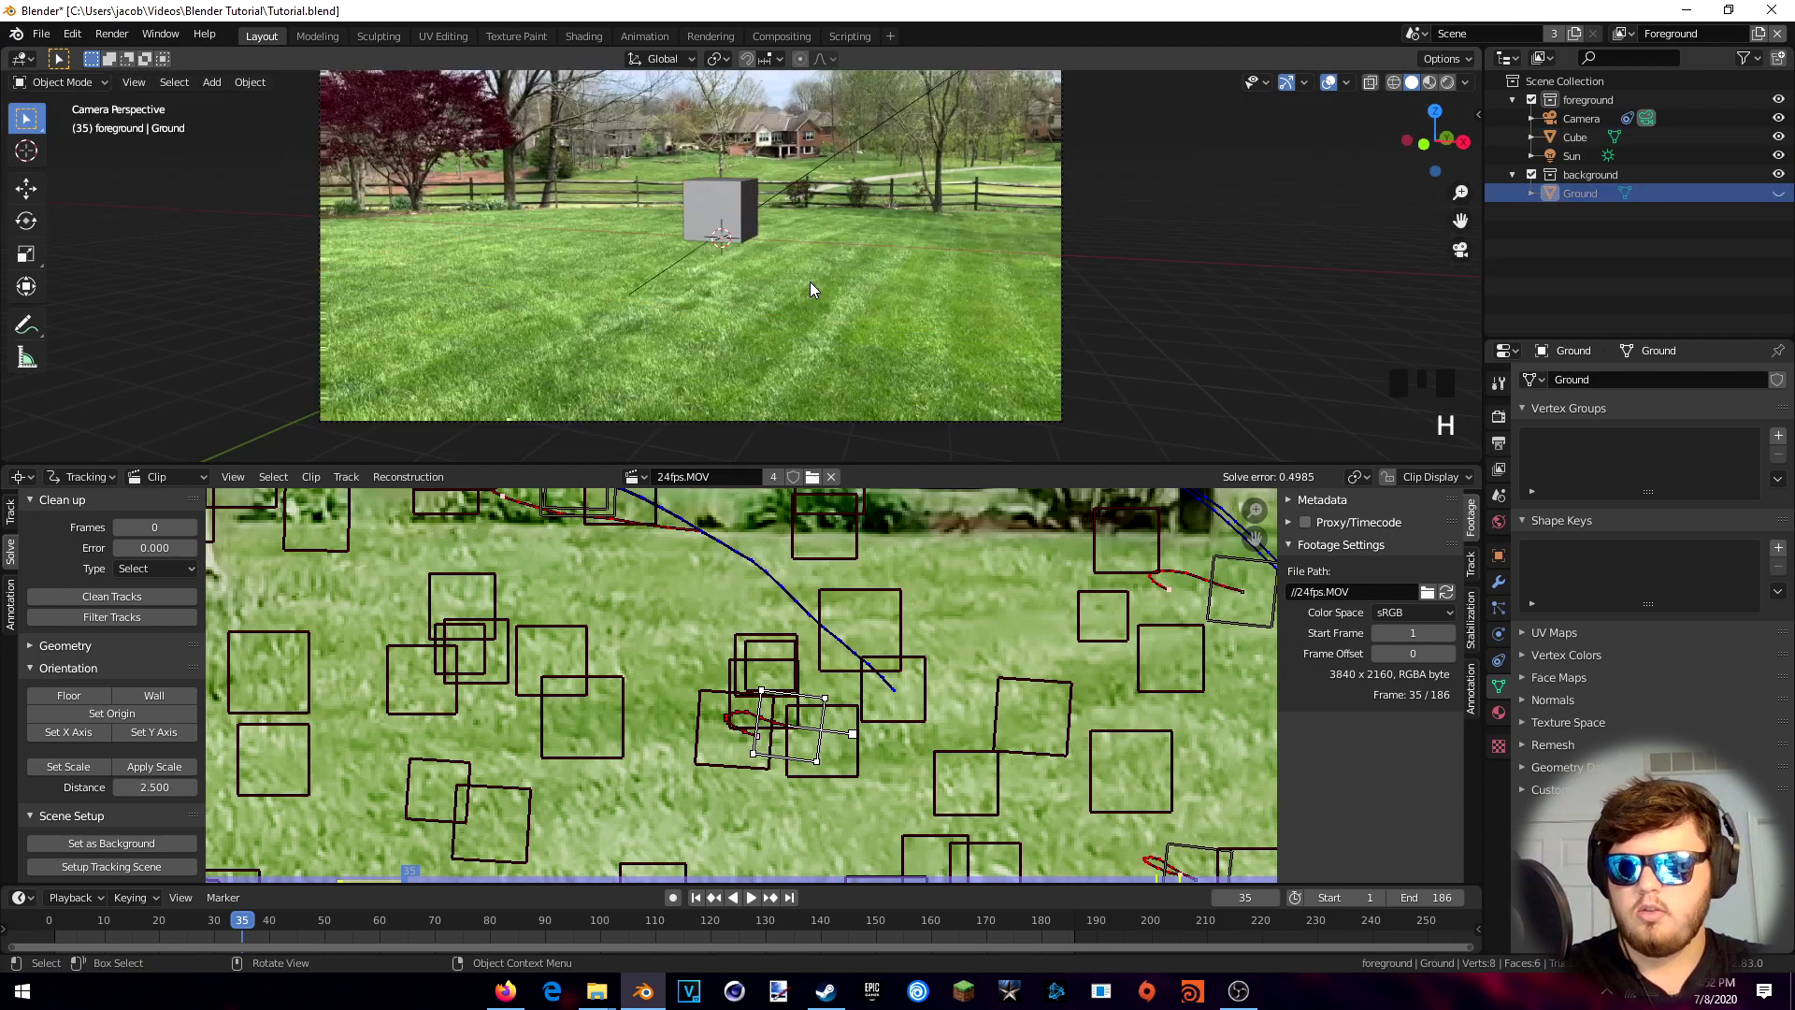
Play the animation from frame 0 and check how well the cube sticks to the lawn in the footage
{"action": "mouse_move", "coordinate": [794, 251]}
{"action": "middle_mouse_down", "text": "shift"}
{"action": "mouse_move", "coordinate": [733, 319]}
{"action": "mouse_move", "coordinate": [795, 249]}
{"action": "middle_mouse_up", "text": "shift"}
{"action": "scroll", "coordinate": [735, 319], "scroll_direction": "up", "scroll_amount": 2}
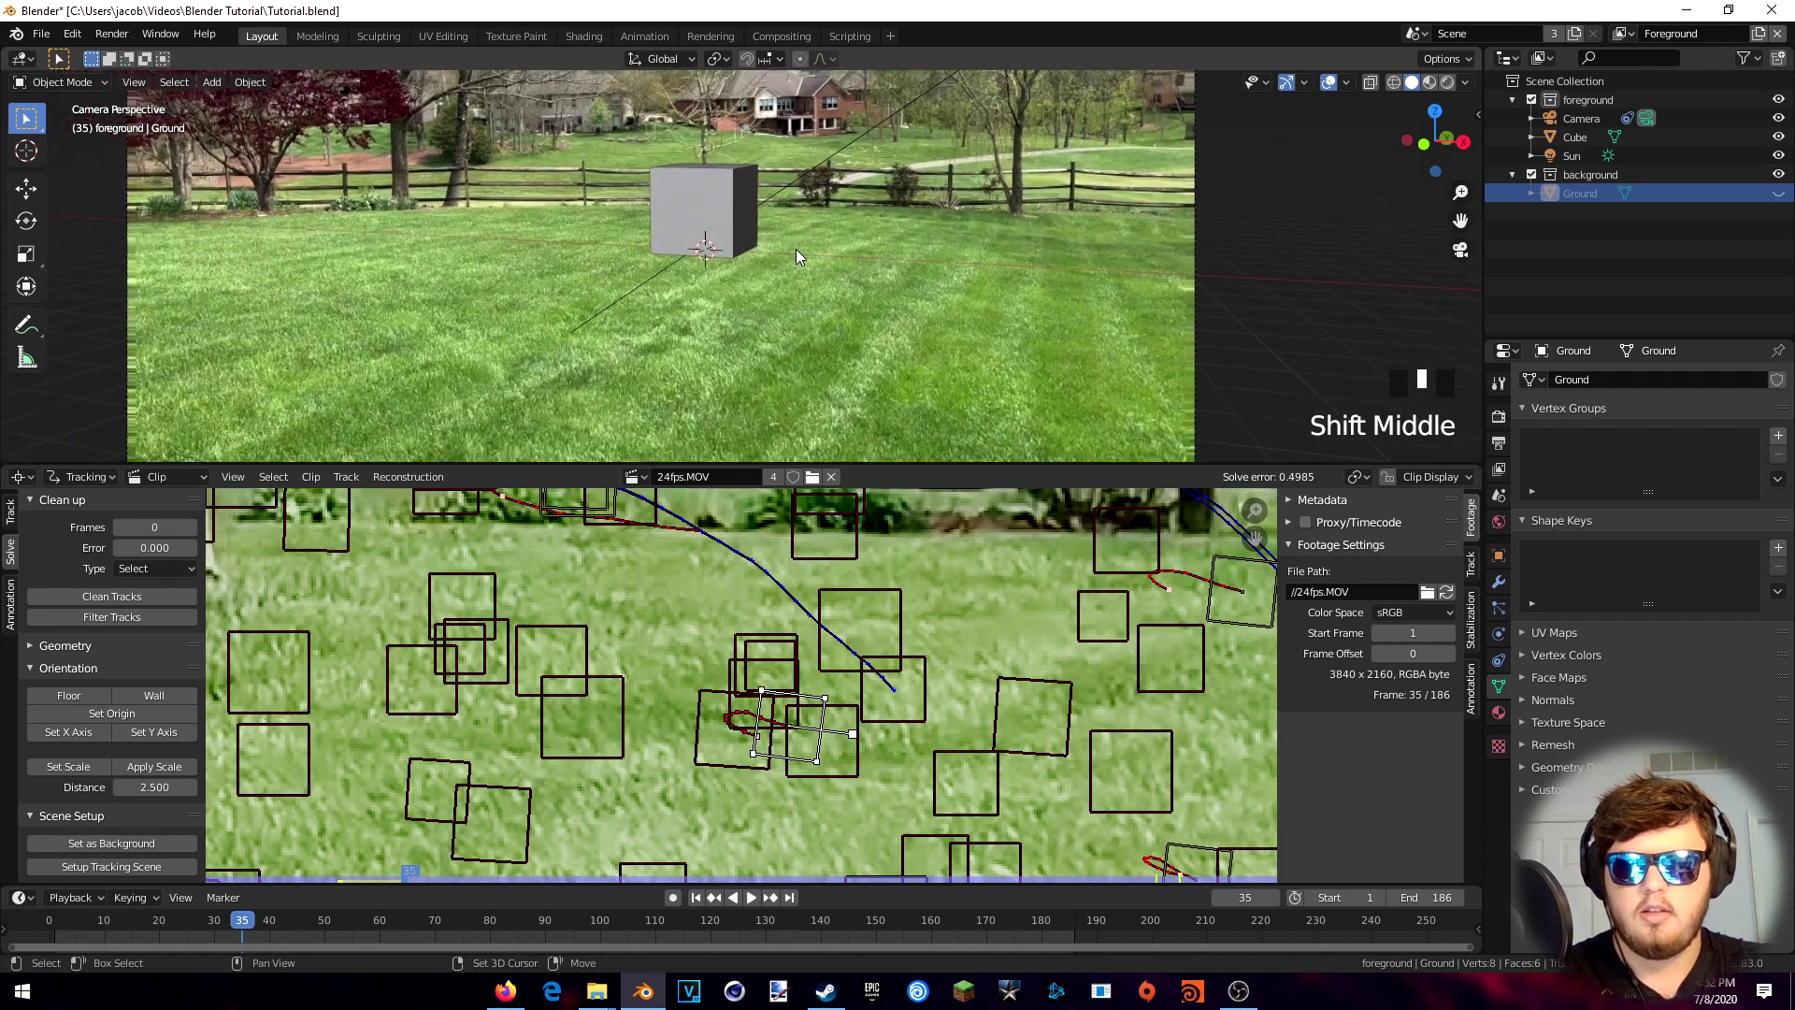
{"action": "left_click", "coordinate": [51, 926]}
{"action": "left_click", "coordinate": [54, 928]}
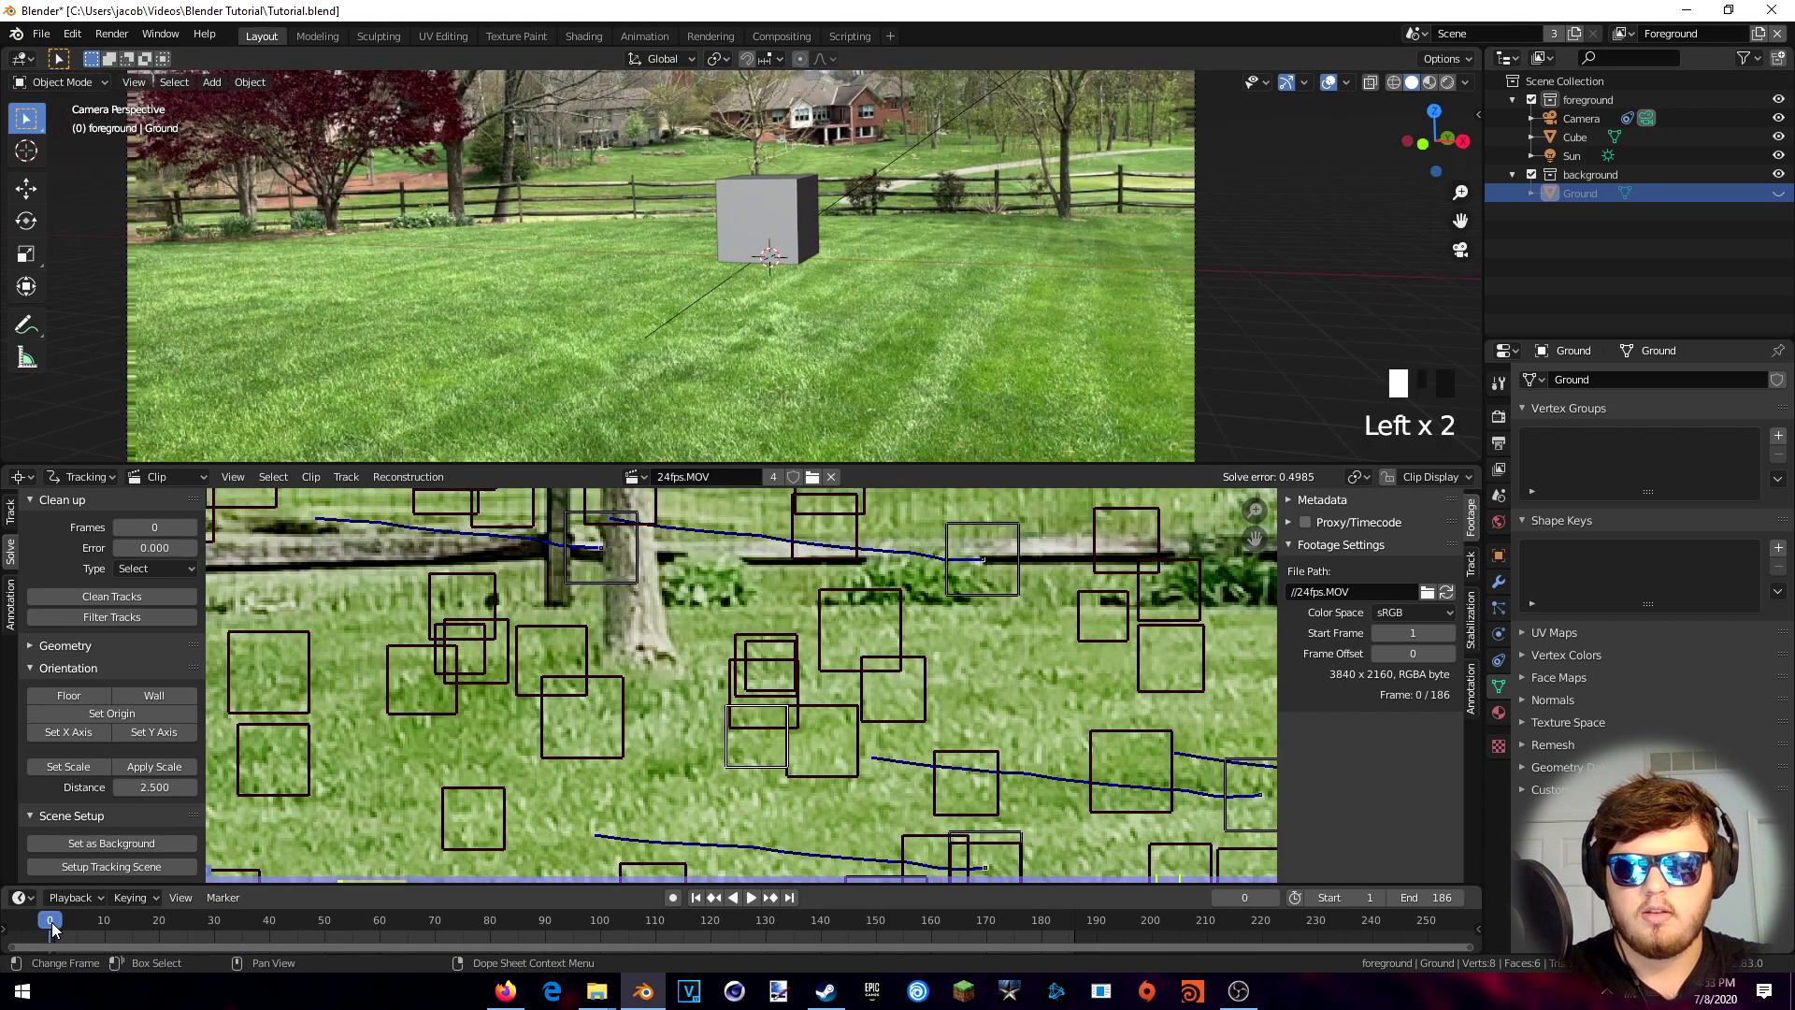
{"action": "key", "text": "space"}
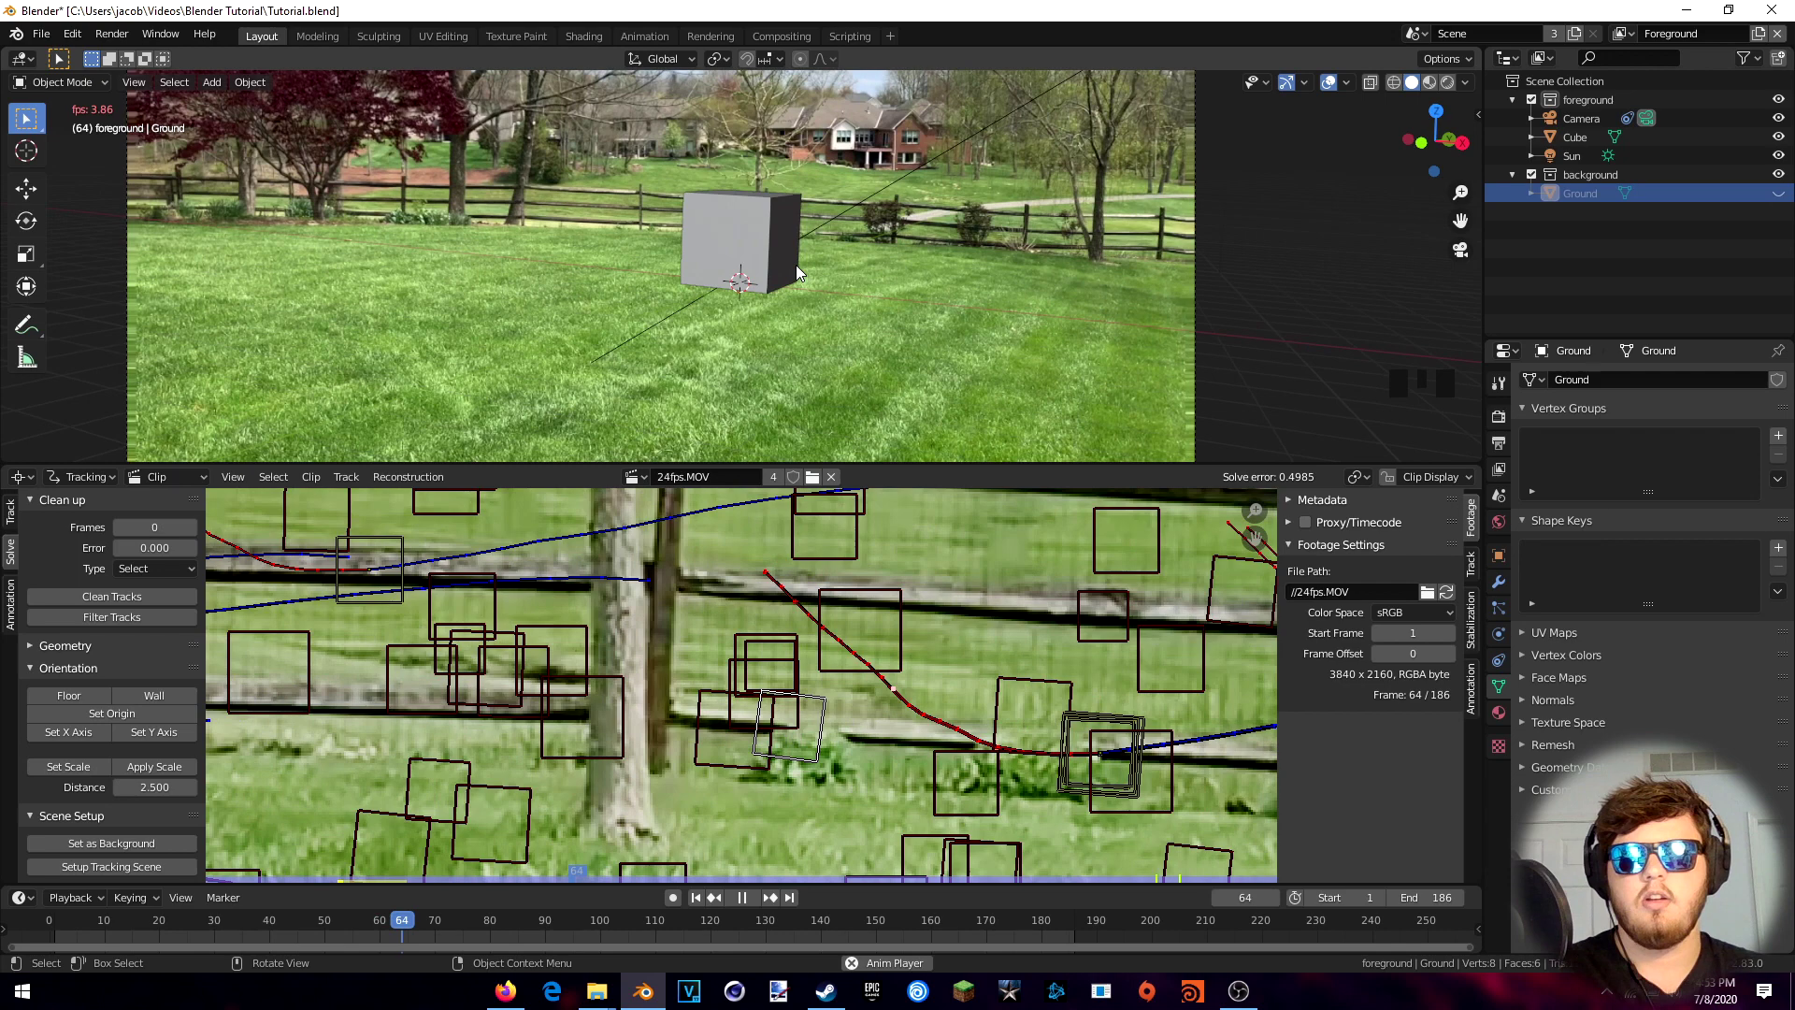
{"action": "key", "text": "space"}
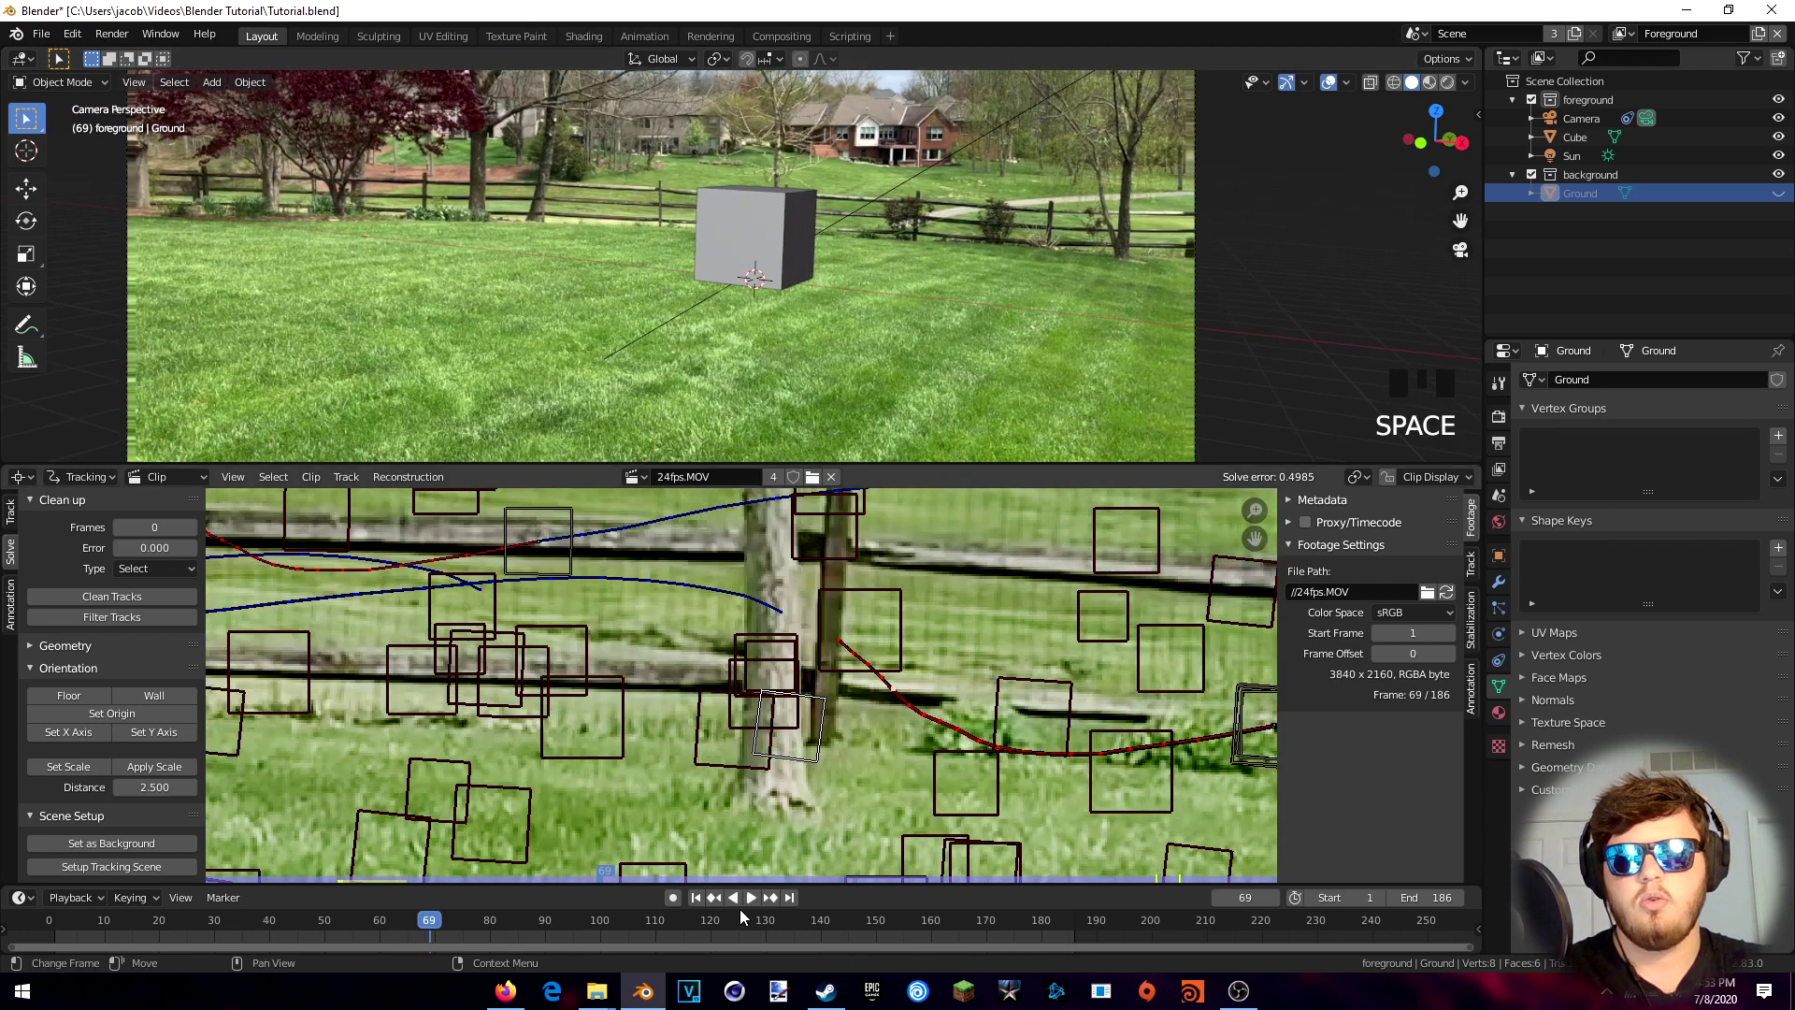
Join the clip editor area into the 3D viewport and frame the camera view larger around the cube
{"action": "right_click", "coordinate": [575, 463]}
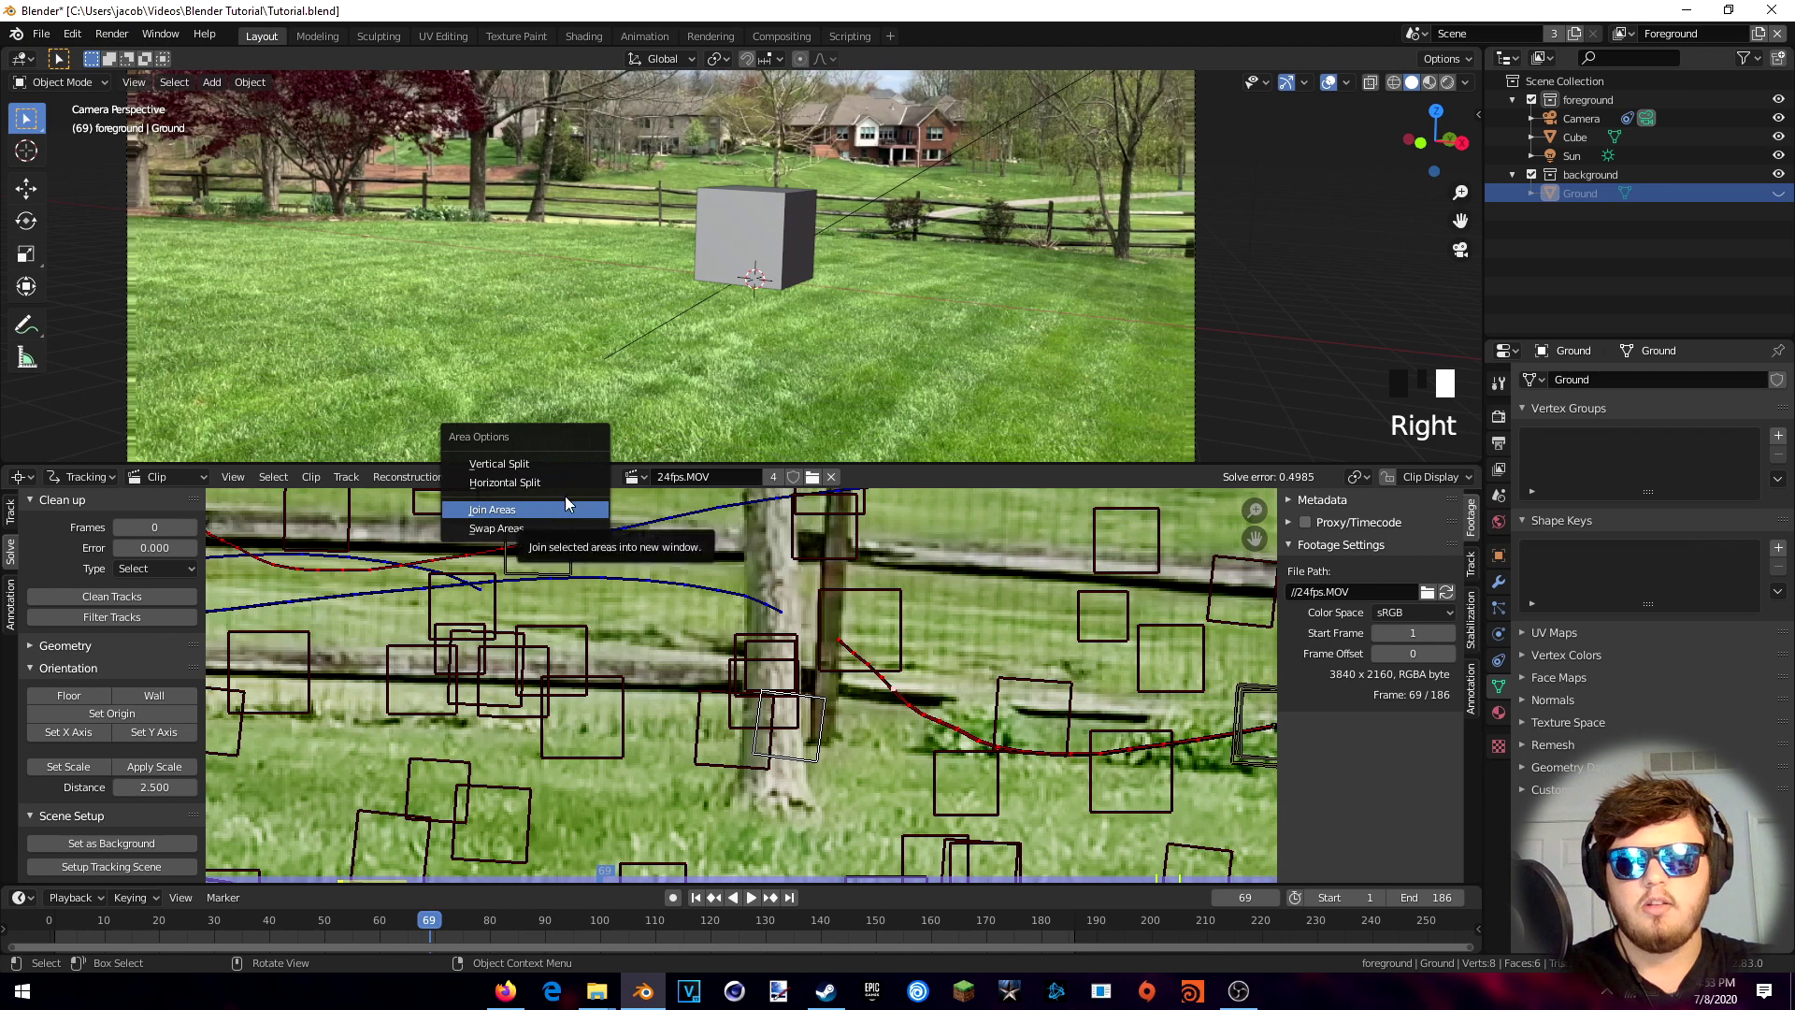
{"action": "left_click", "coordinate": [548, 507]}
{"action": "left_click", "coordinate": [939, 551]}
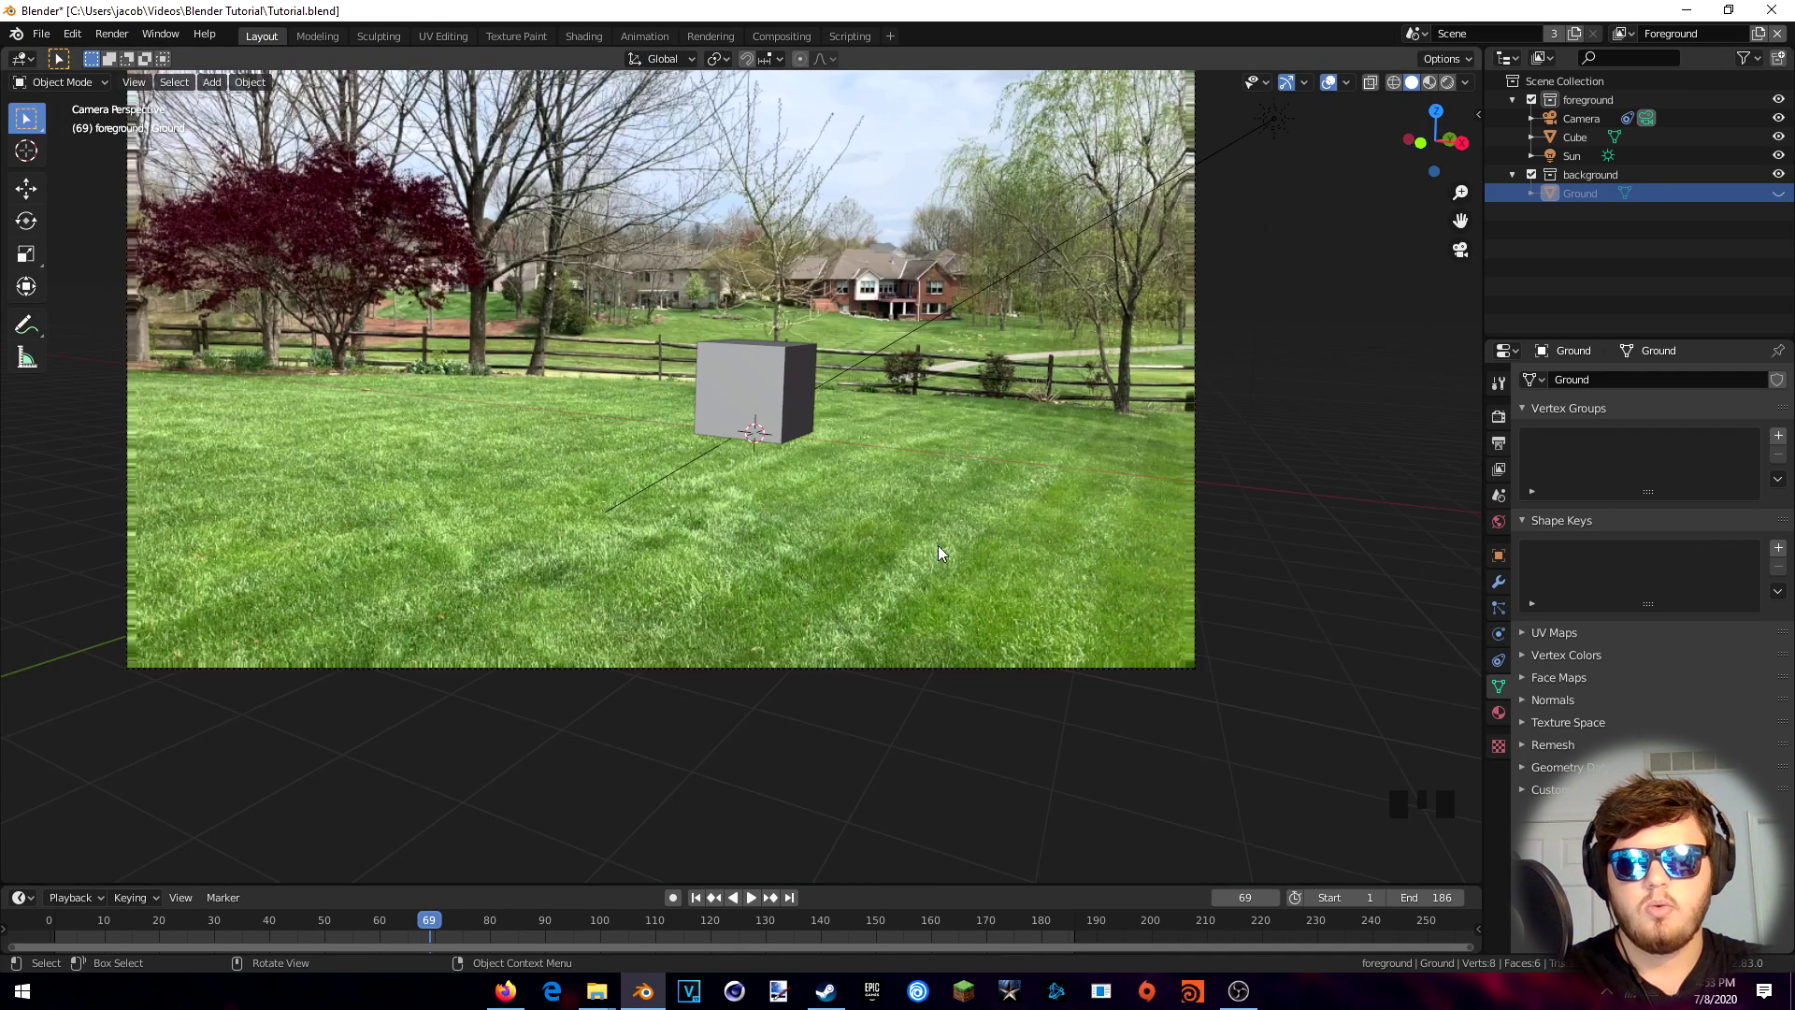
{"action": "middle_click_drag", "start_coordinate": [760, 384], "coordinate": [802, 453], "text": "shift"}
{"action": "scroll", "coordinate": [772, 492], "scroll_direction": "up", "scroll_amount": 3}
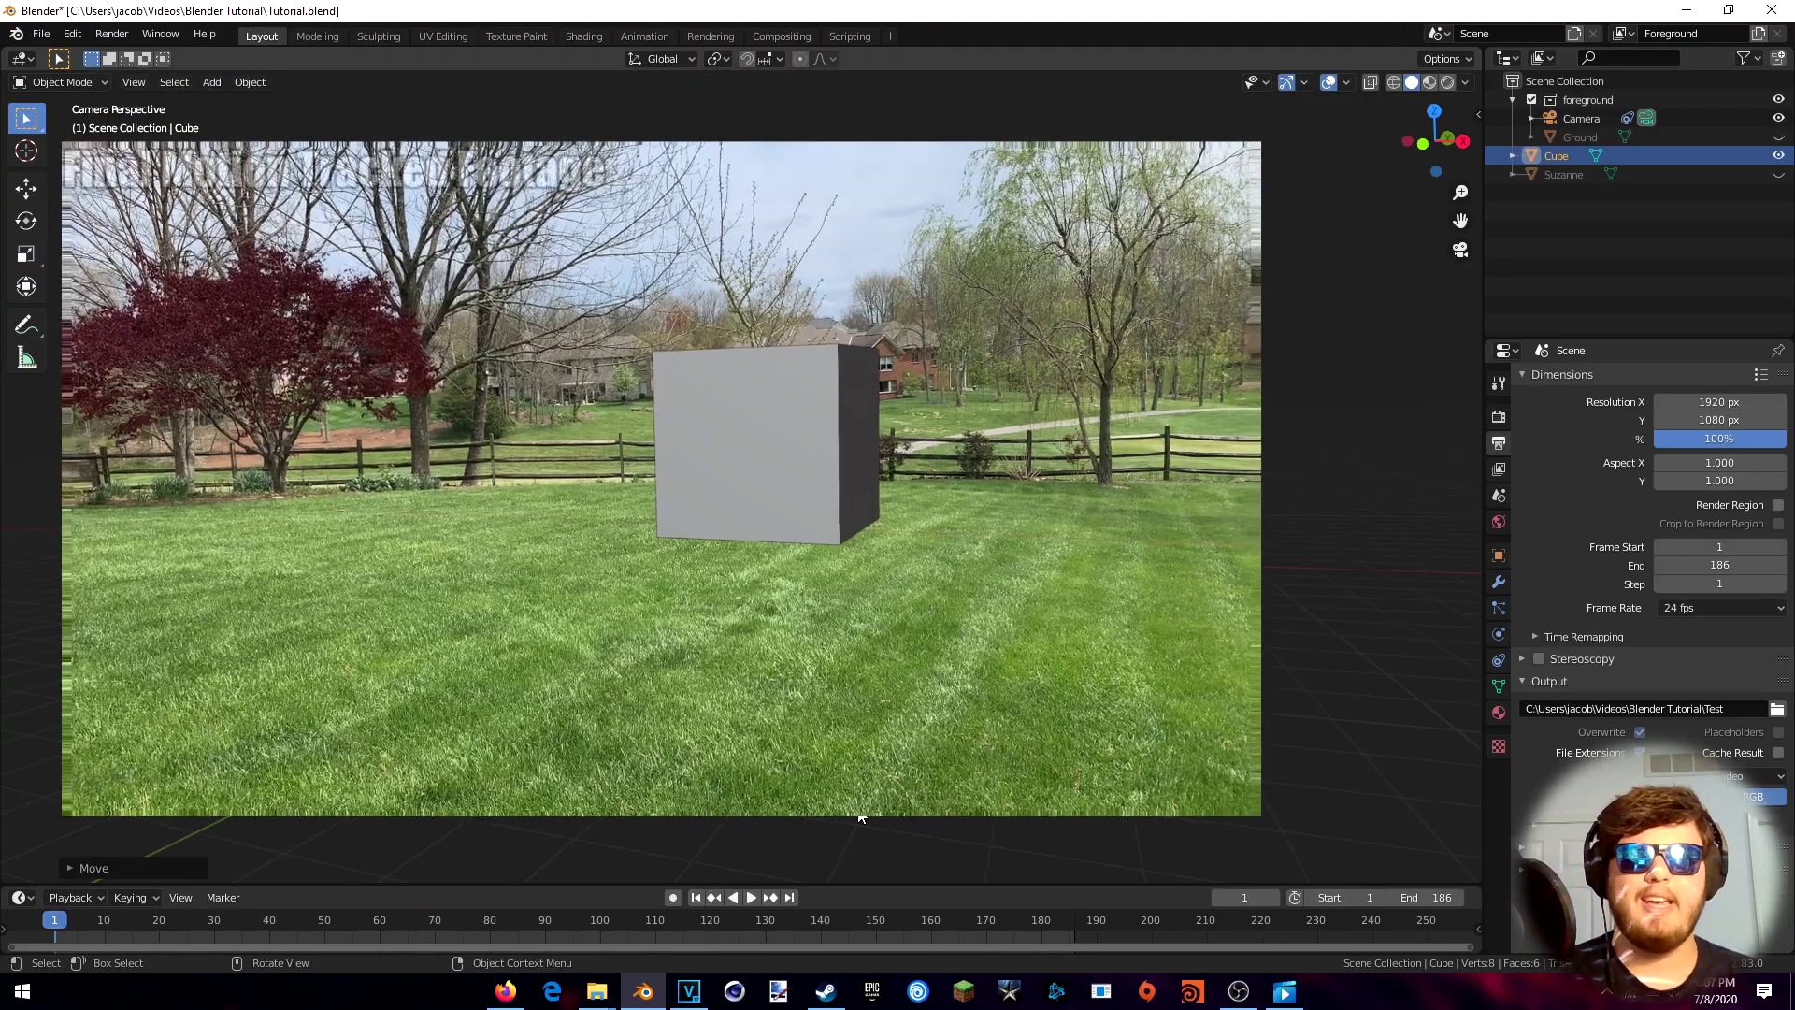